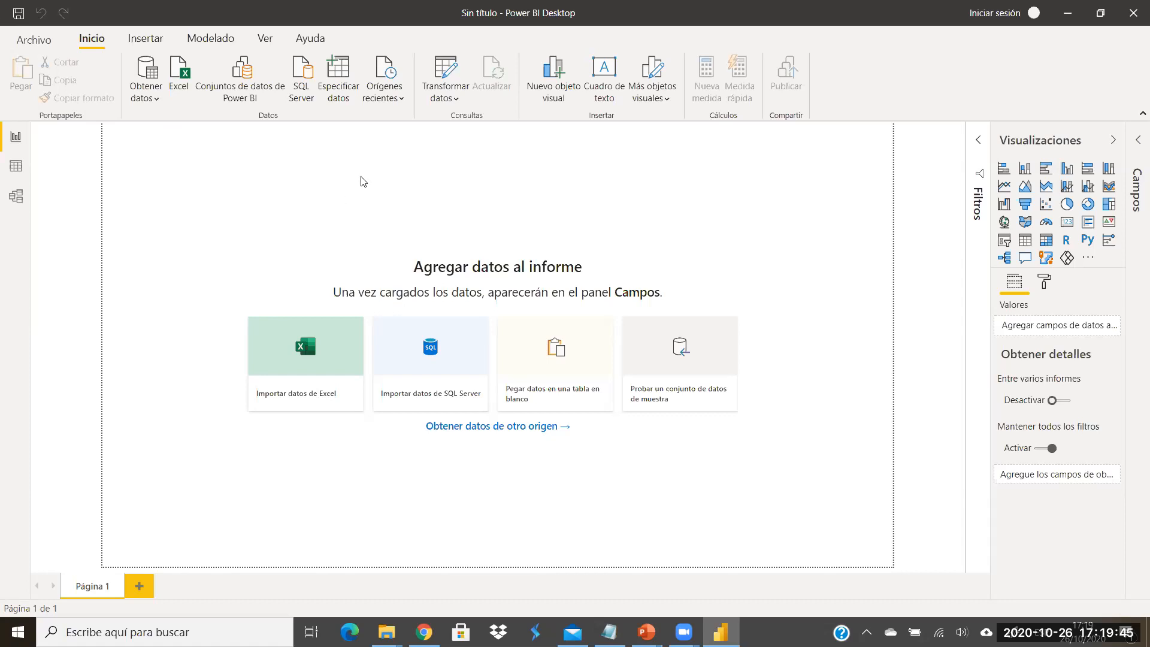
Step: Open the Excel workbook Tablas1.xlsx from the Fuentes folder of Webinar 8 Indicadores claves gestion as a data source
click(153, 95)
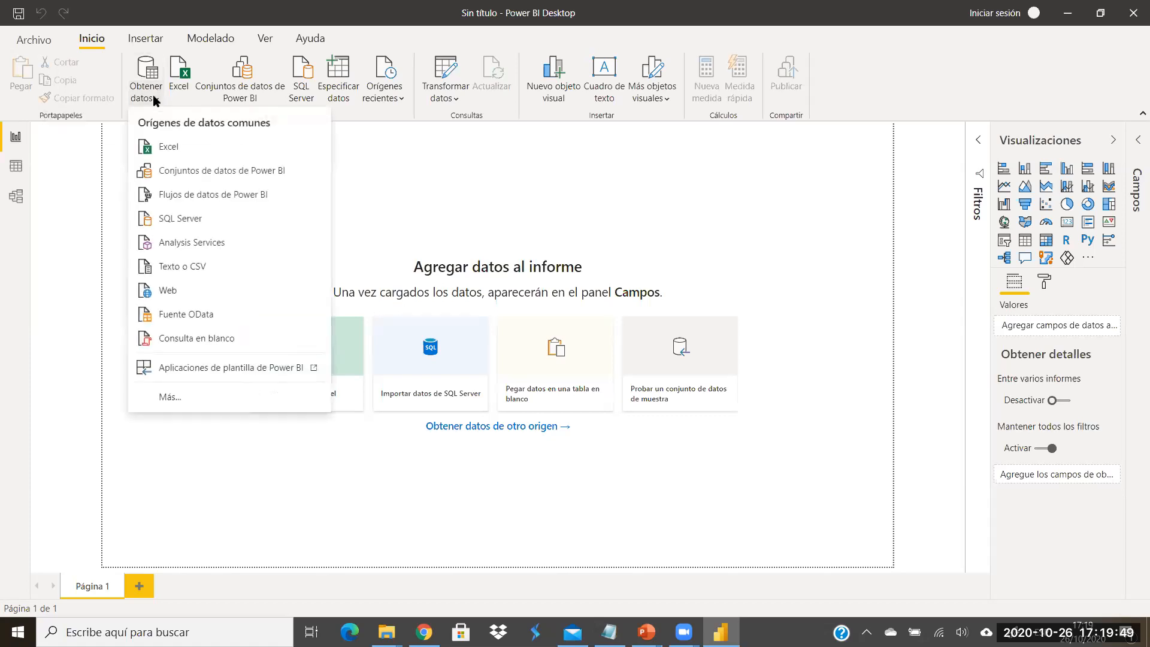
click(166, 151)
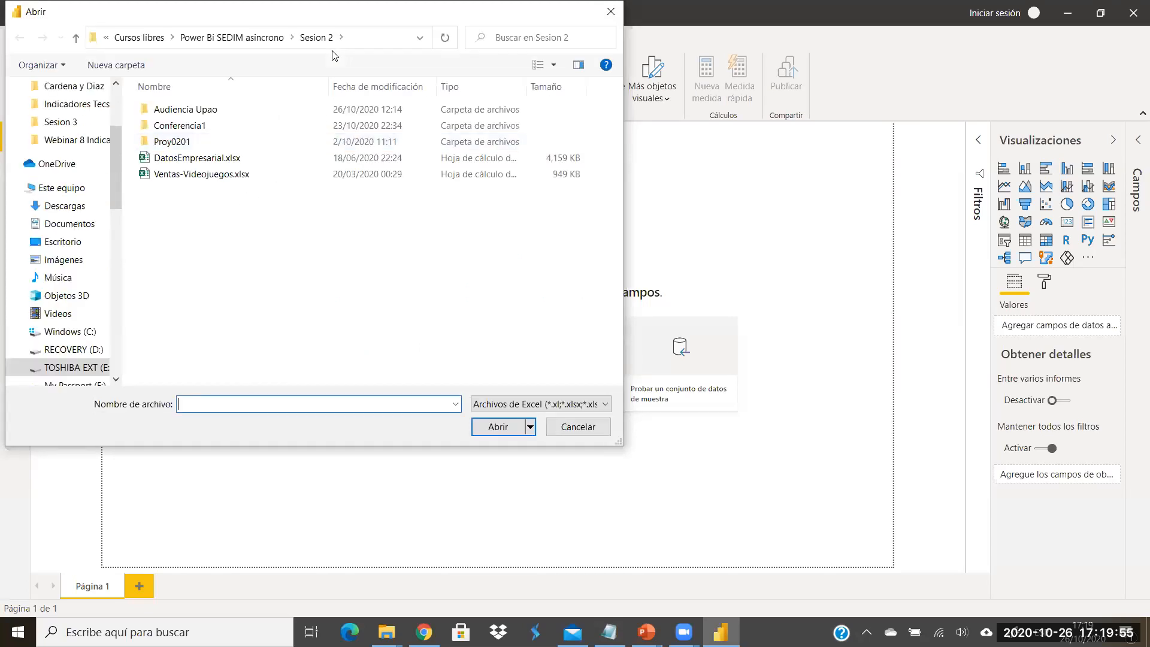
click(70, 144)
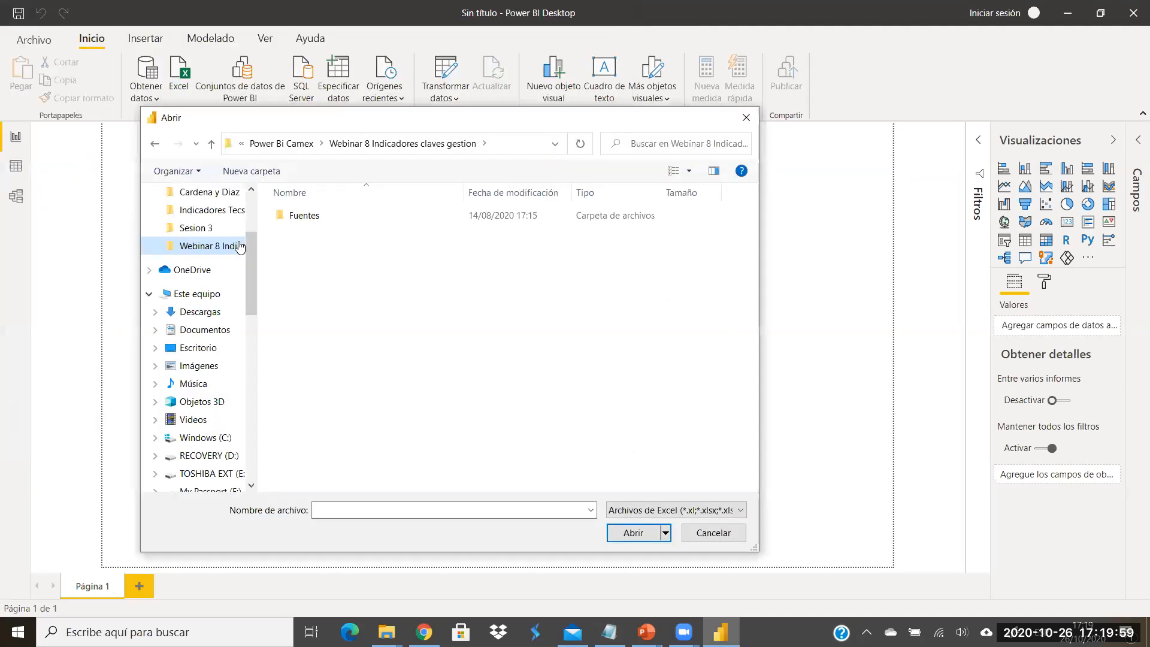
click(307, 214)
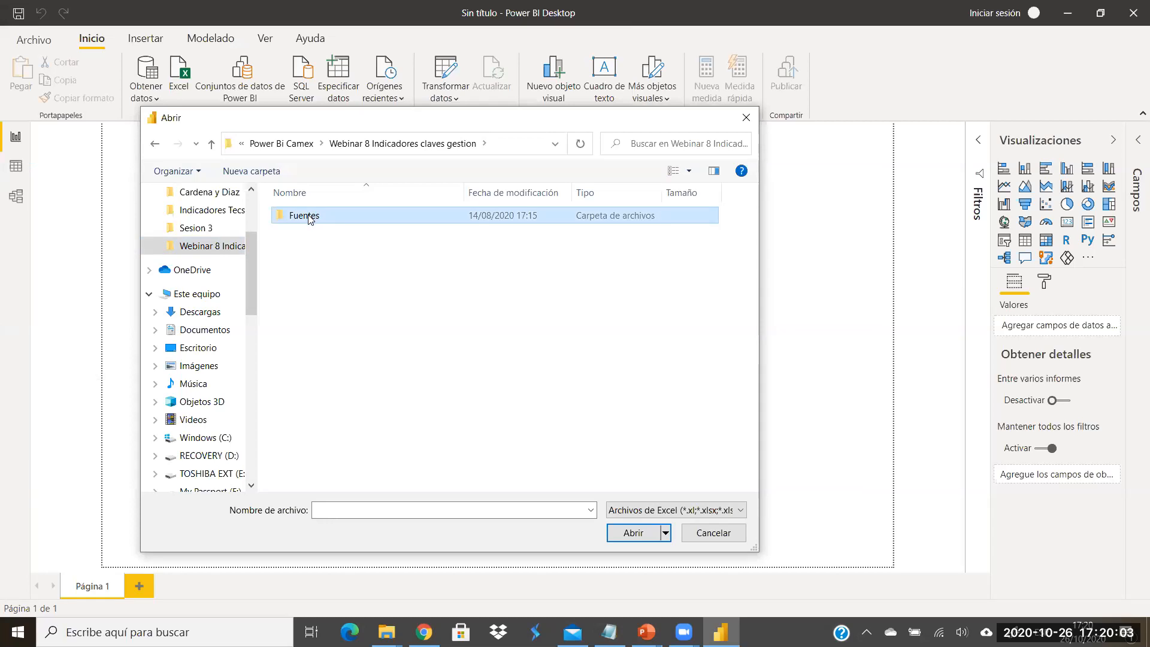
key(Escape)
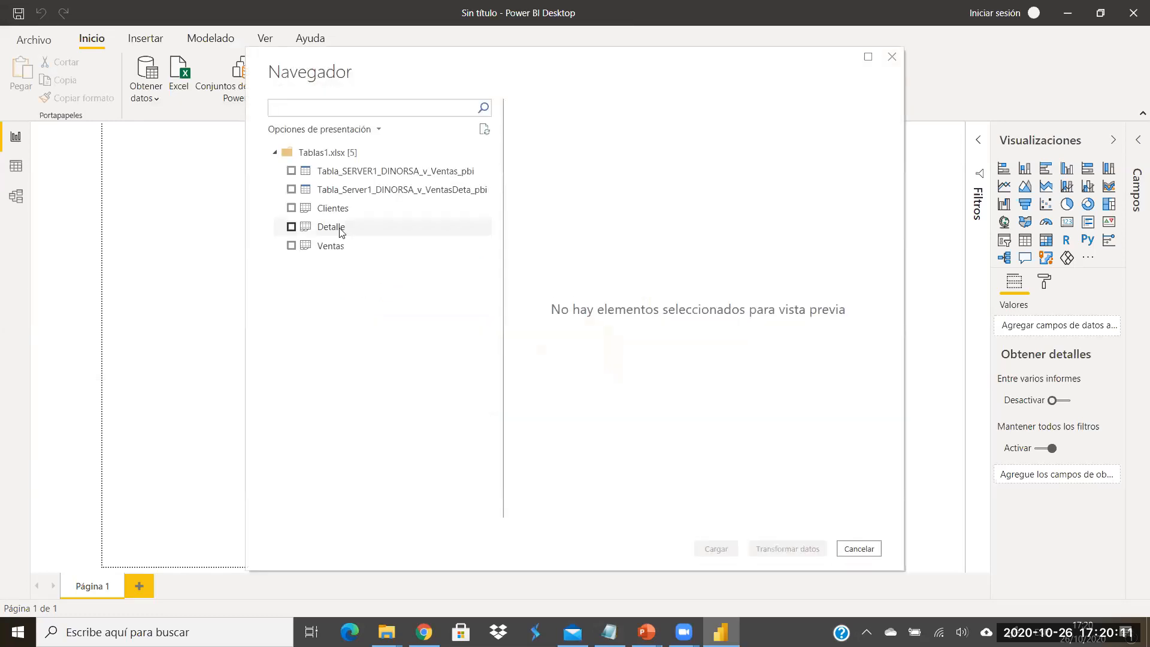
Step: Select the Clientes and Ventas sheets of Tablas1.xlsx and load them into the report
click(291, 246)
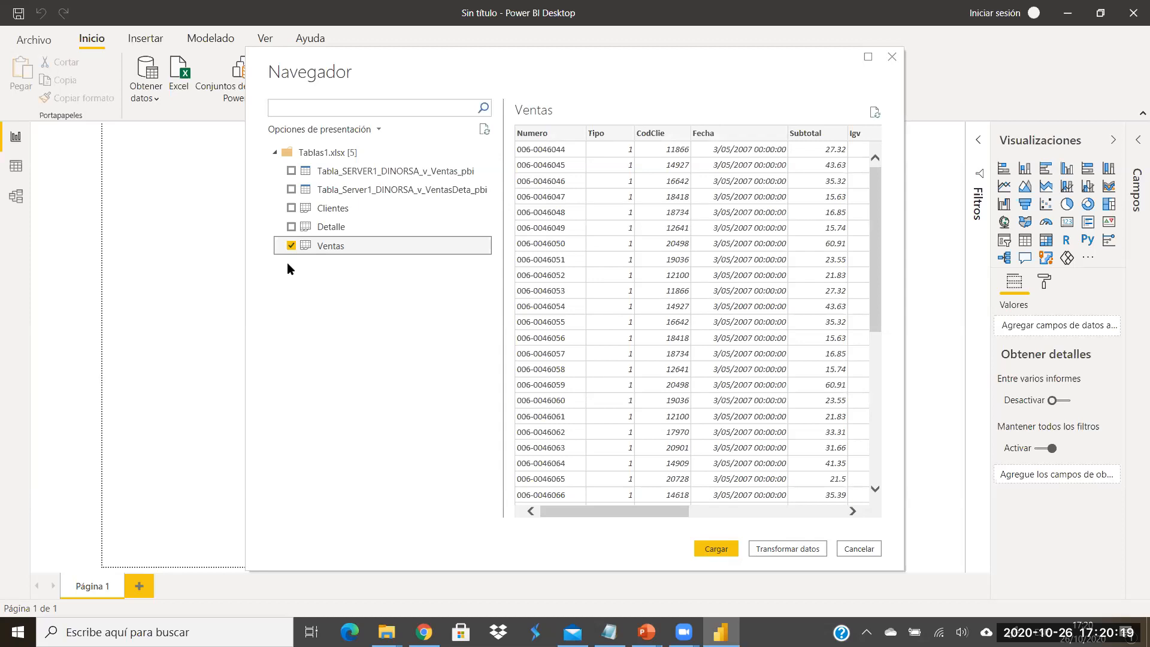
click(289, 207)
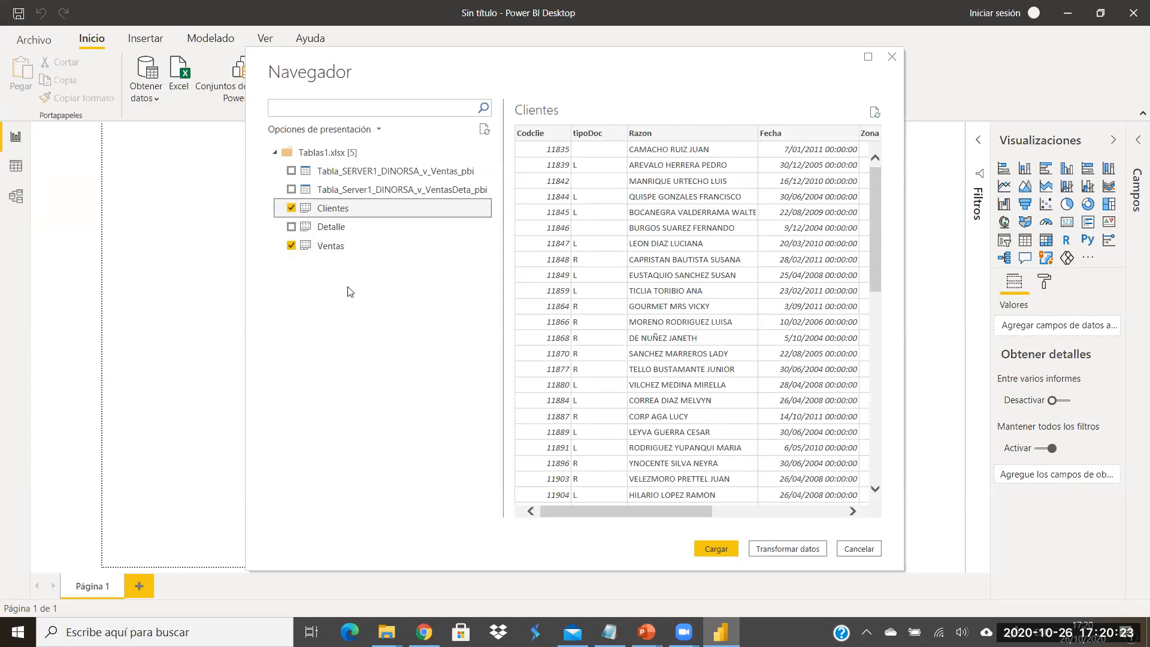
click(341, 247)
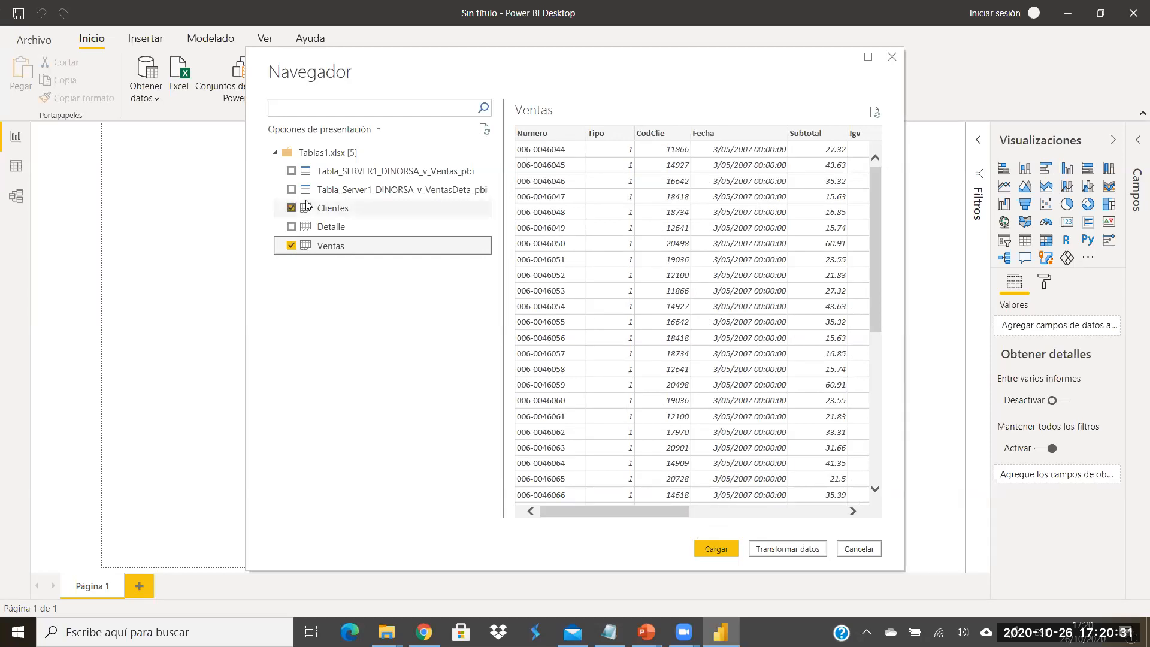
click(726, 549)
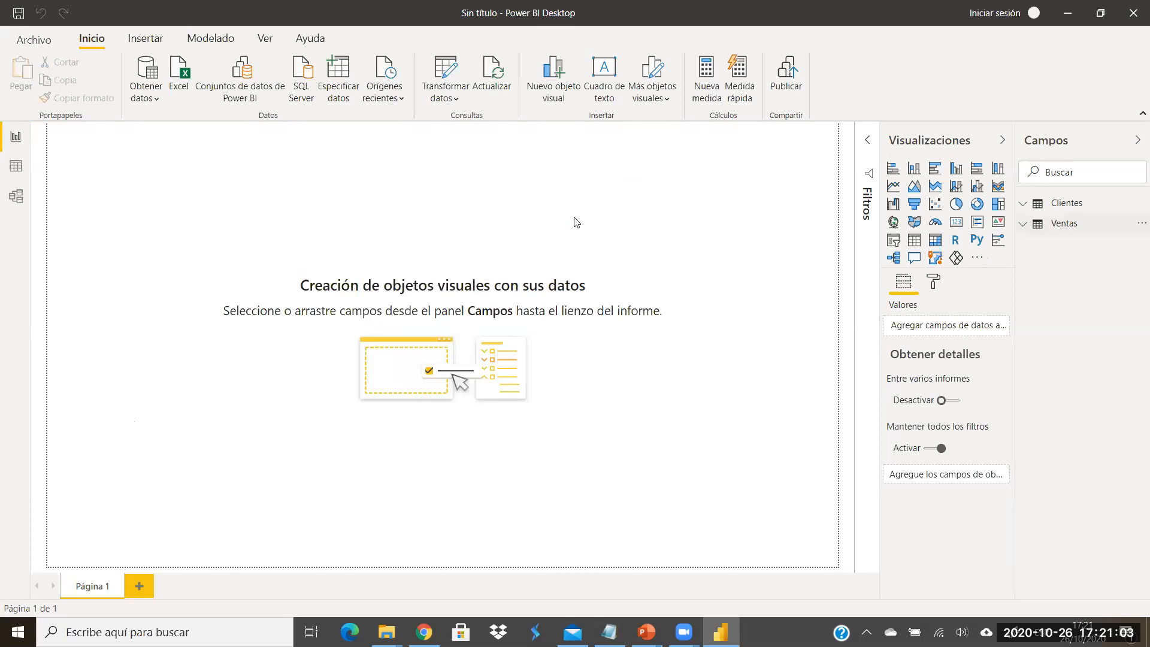
Step: Examine the rows and fields of the loaded Clientes and Ventas tables in the data view
click(20, 171)
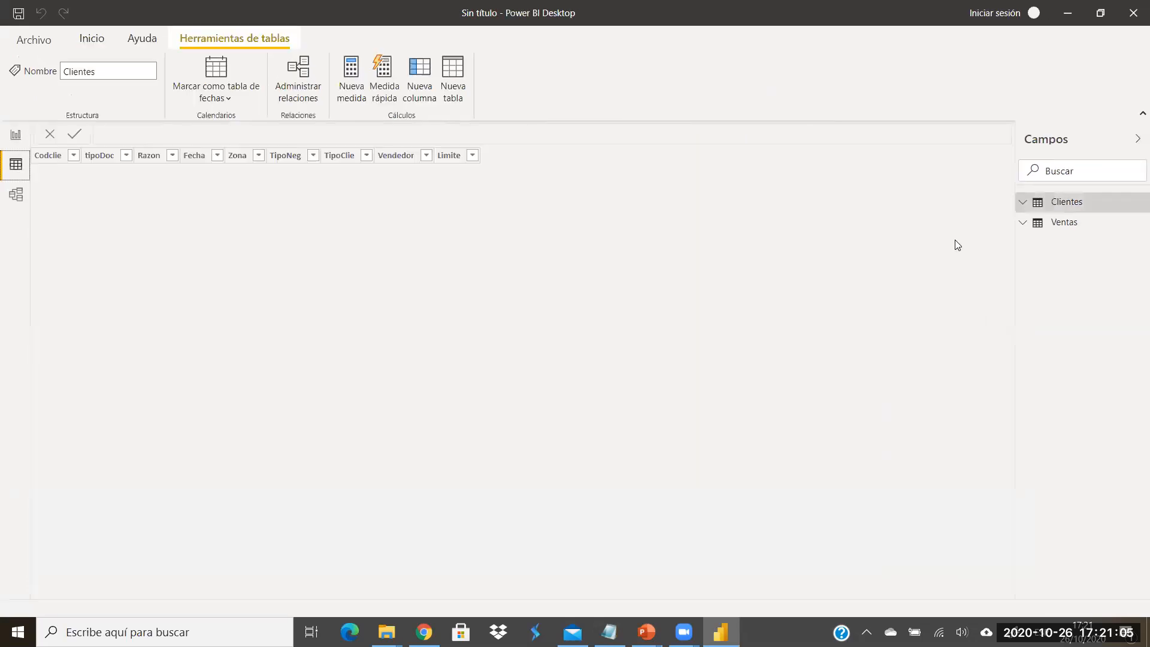
click(1058, 204)
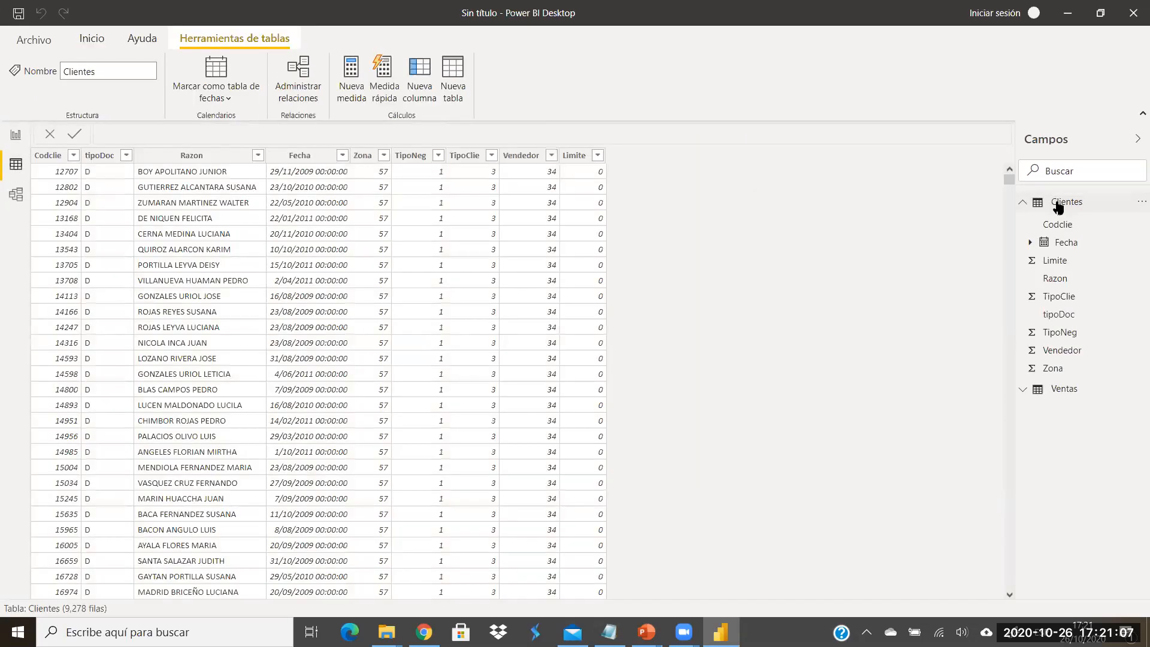
click(1023, 203)
click(1032, 220)
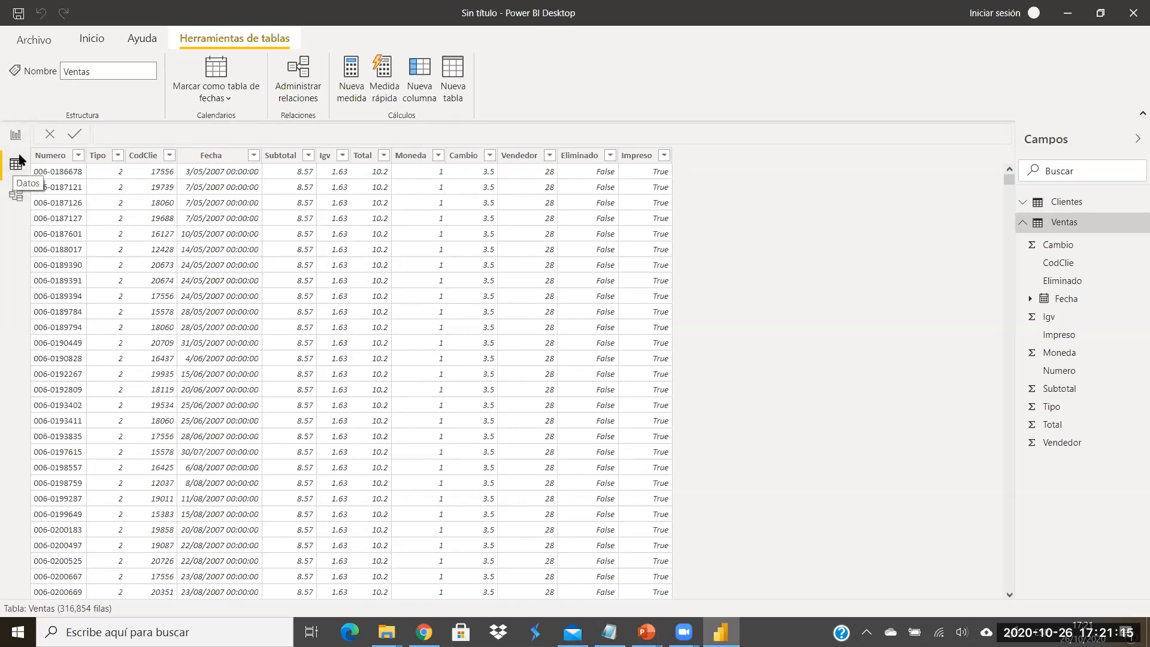
click(91, 38)
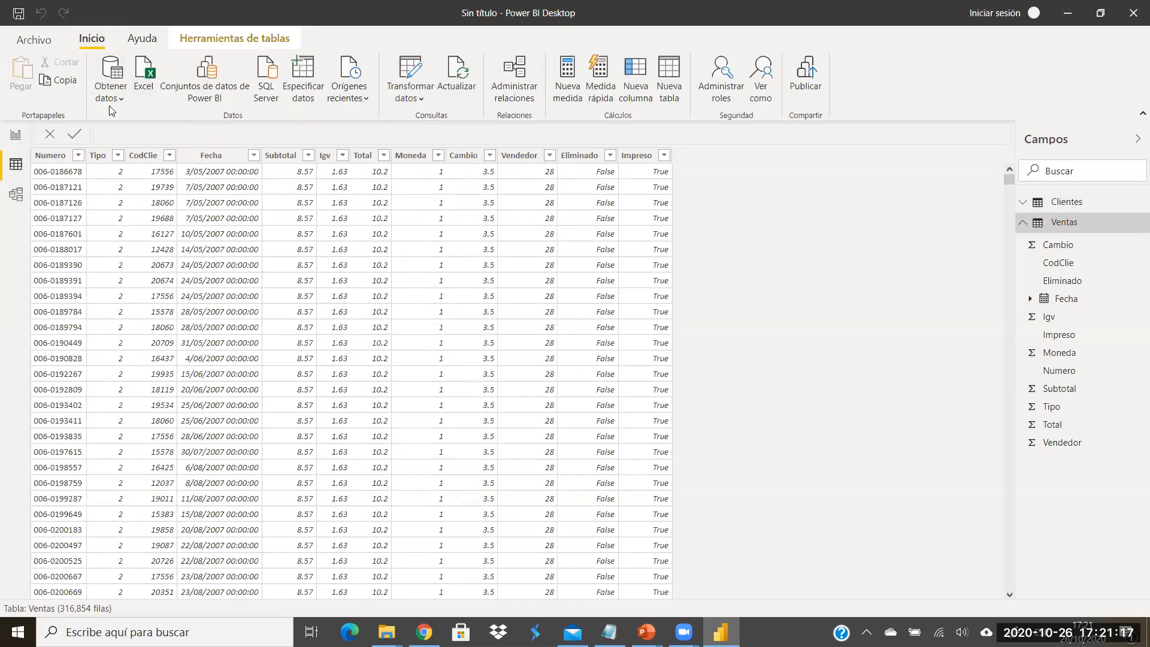
click(117, 98)
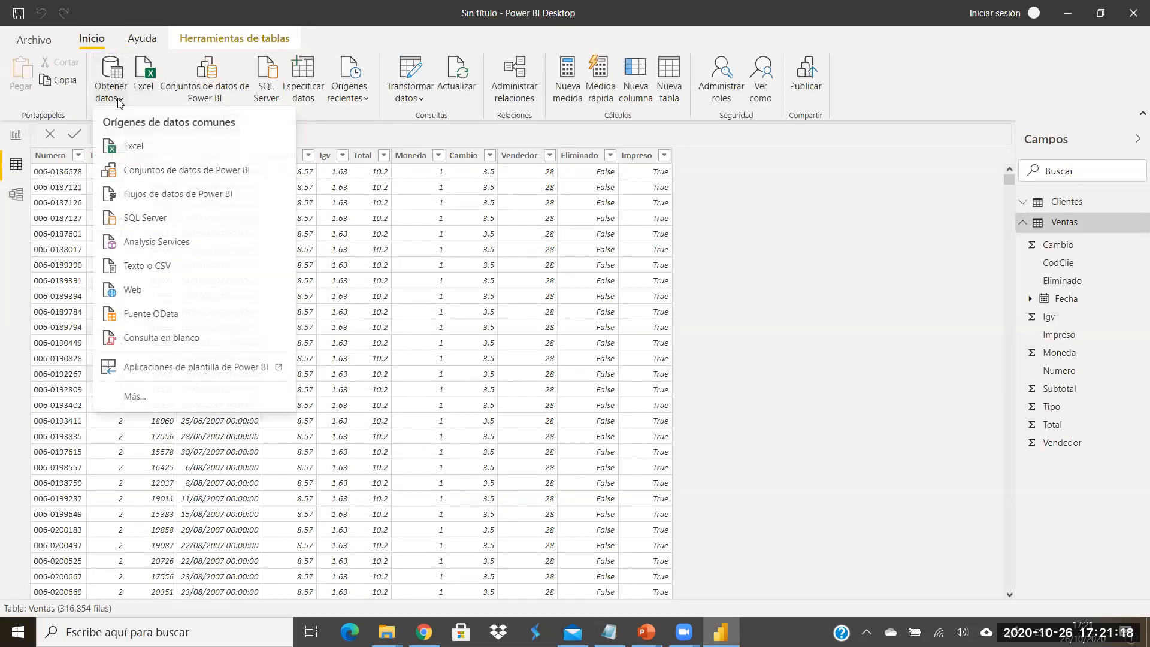
click(124, 148)
click(319, 232)
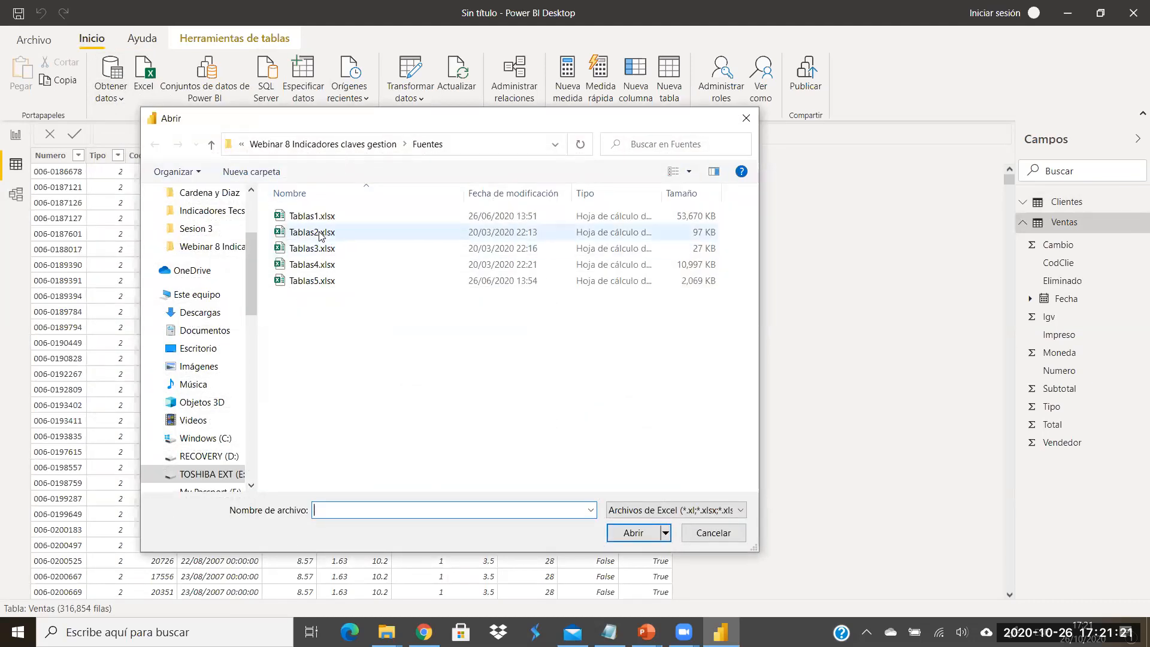
double_click(319, 233)
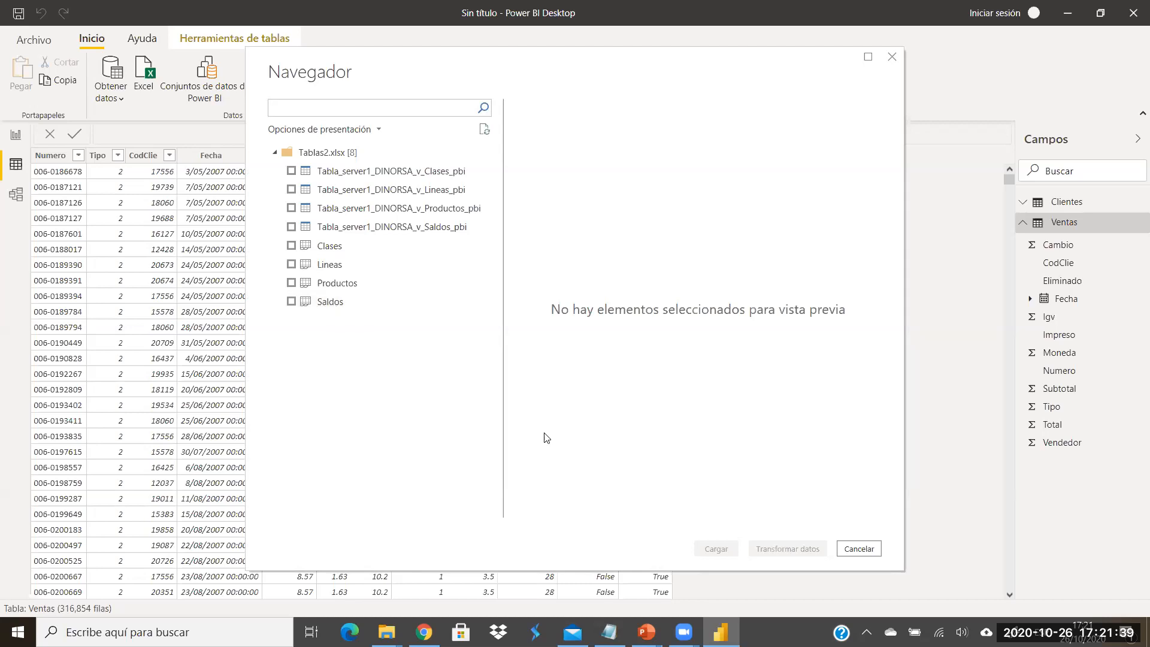
click(852, 551)
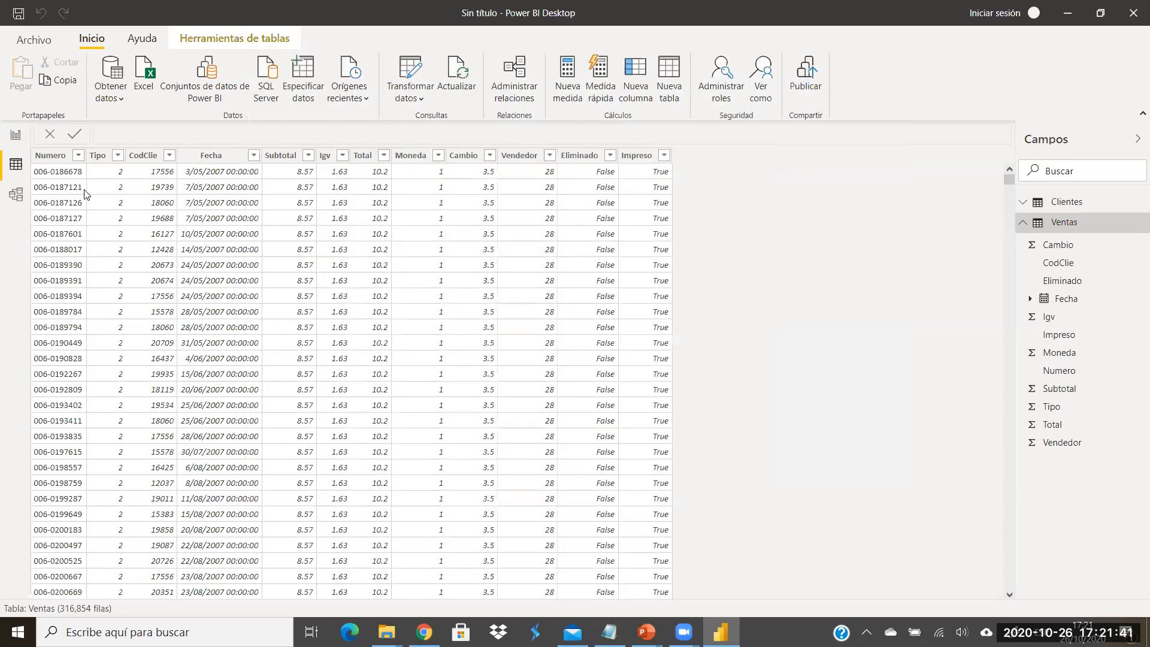
Step: Load the Empleados sheet from the Excel workbook Tablas3.xlsx and display the table's data
click(122, 99)
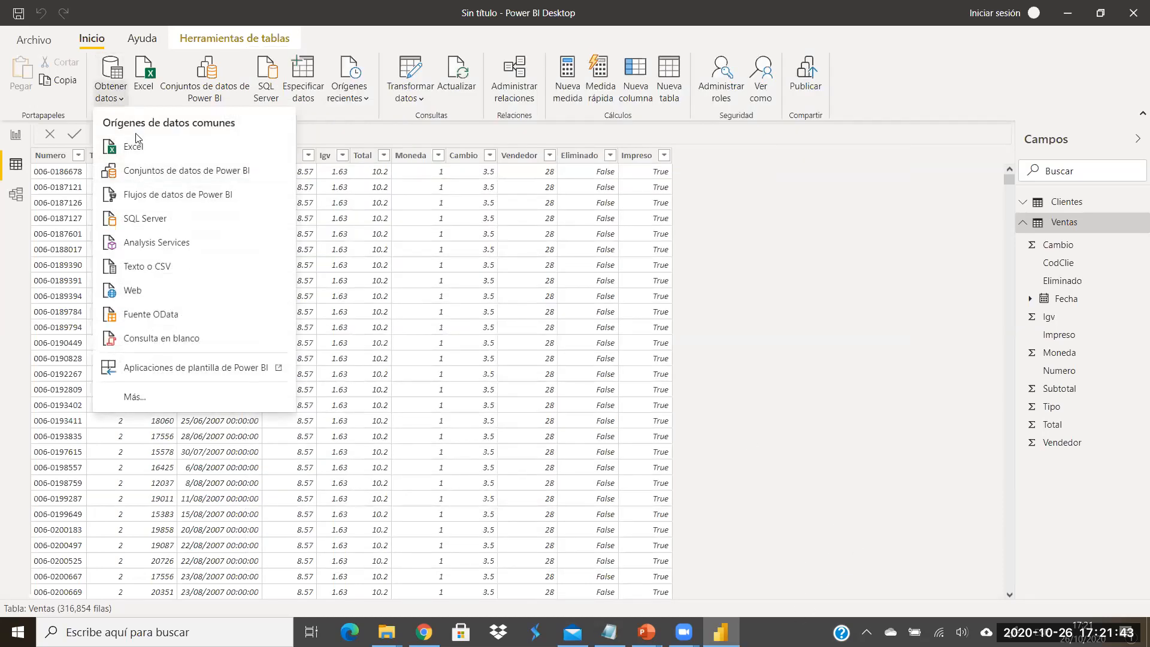
click(139, 145)
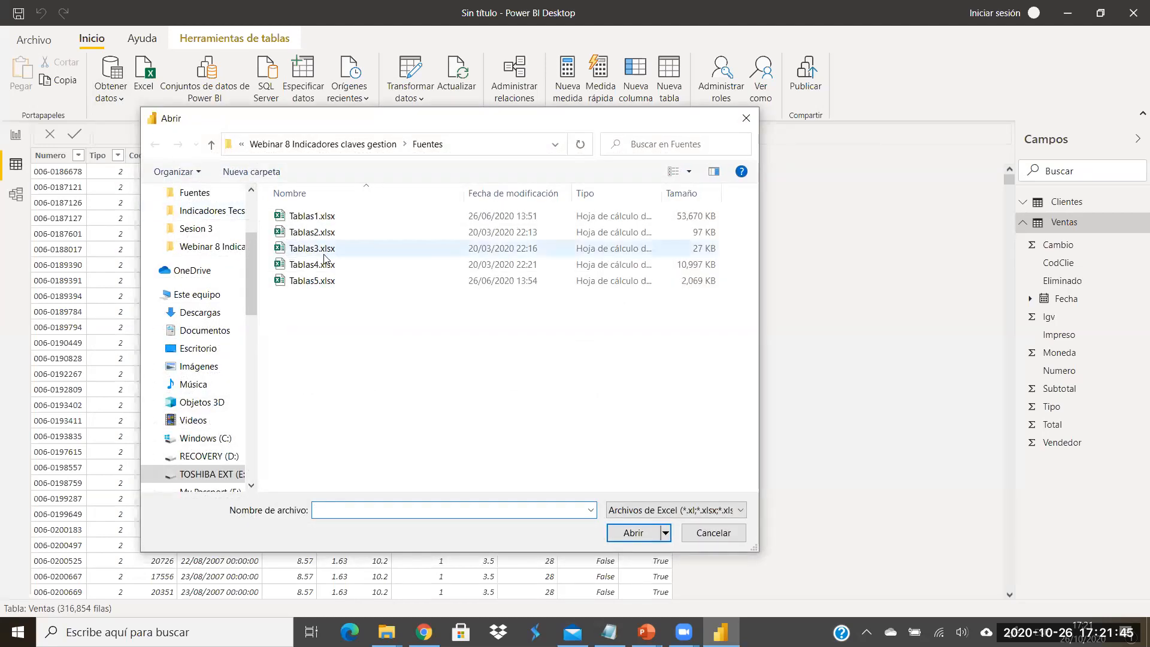
click(325, 249)
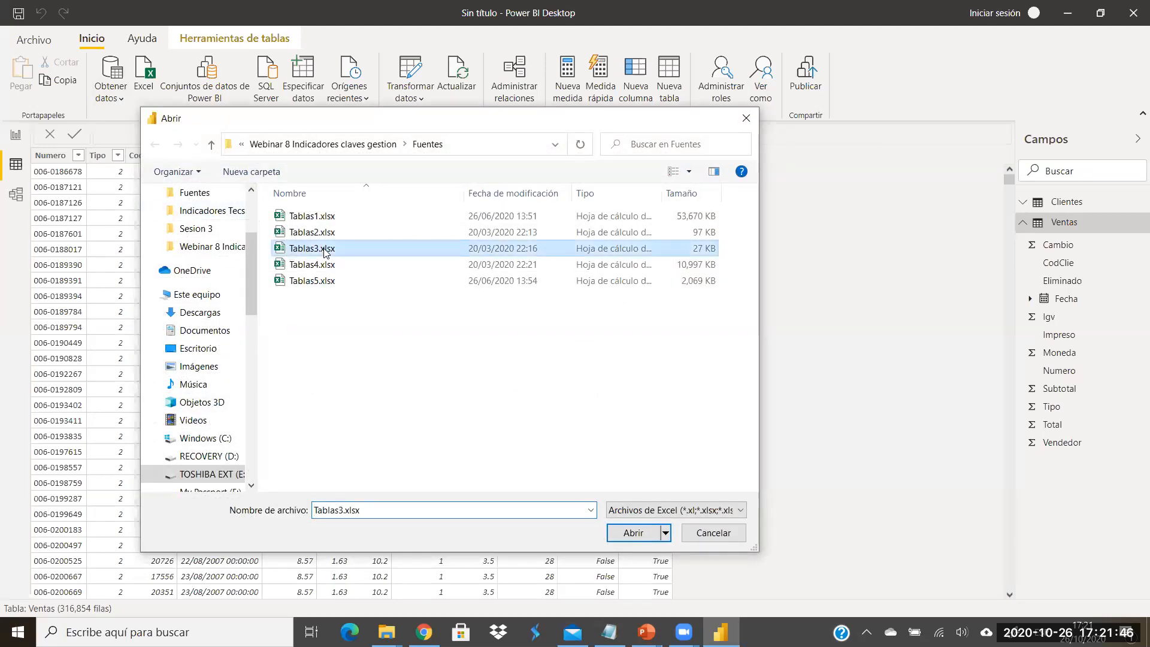
click(646, 533)
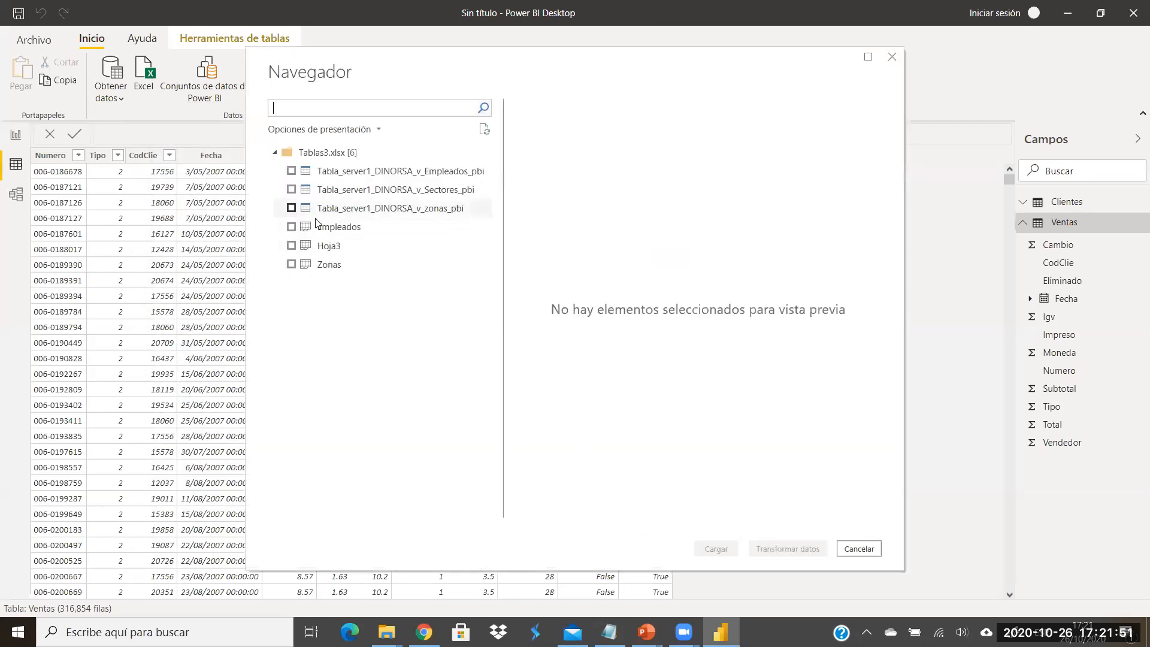
click(290, 231)
click(290, 231)
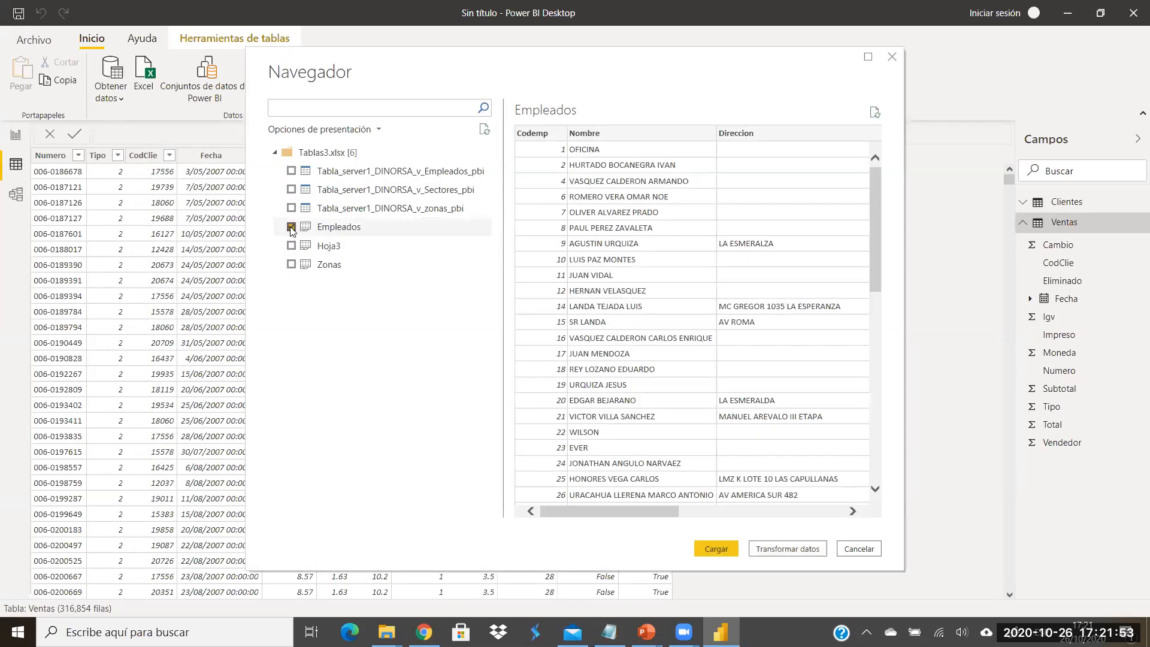
click(716, 549)
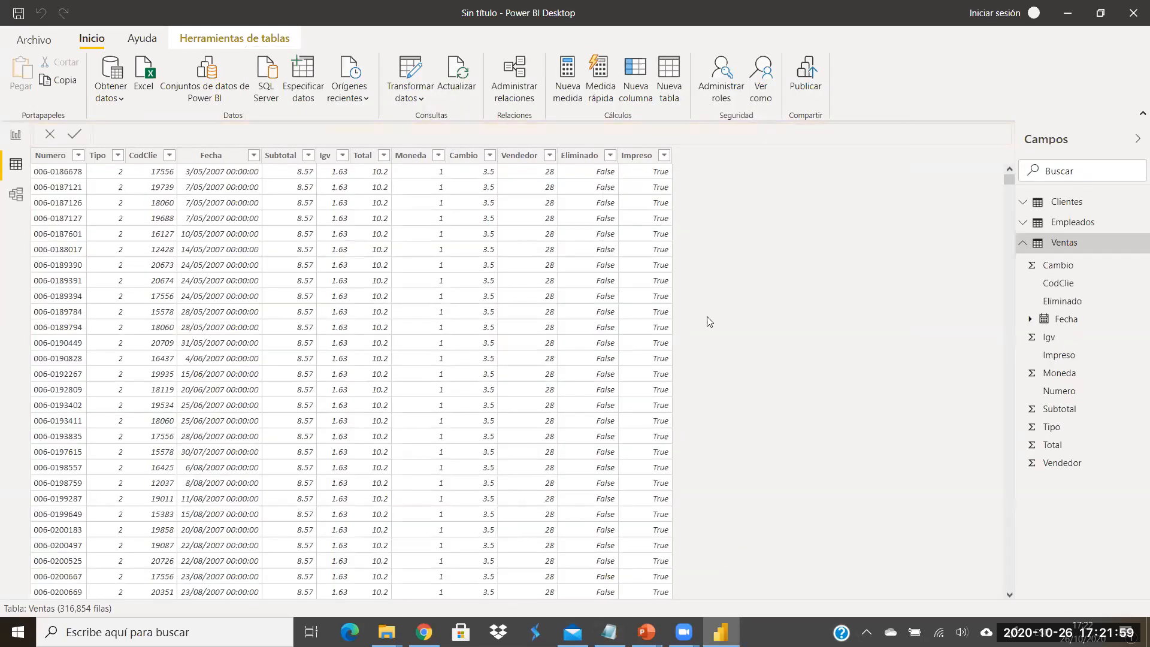
click(1023, 243)
click(1072, 225)
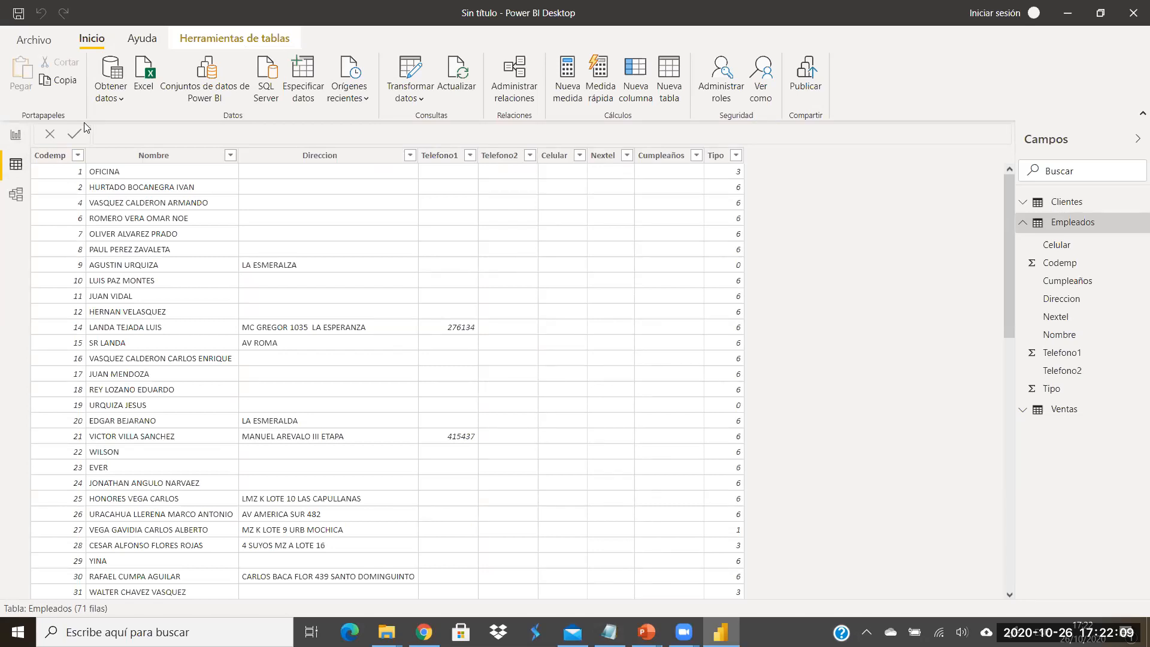
Step: Load the NotasCRedito sheet from the Excel workbook Tablas5.xlsx and collapse the Empleados field list
click(123, 98)
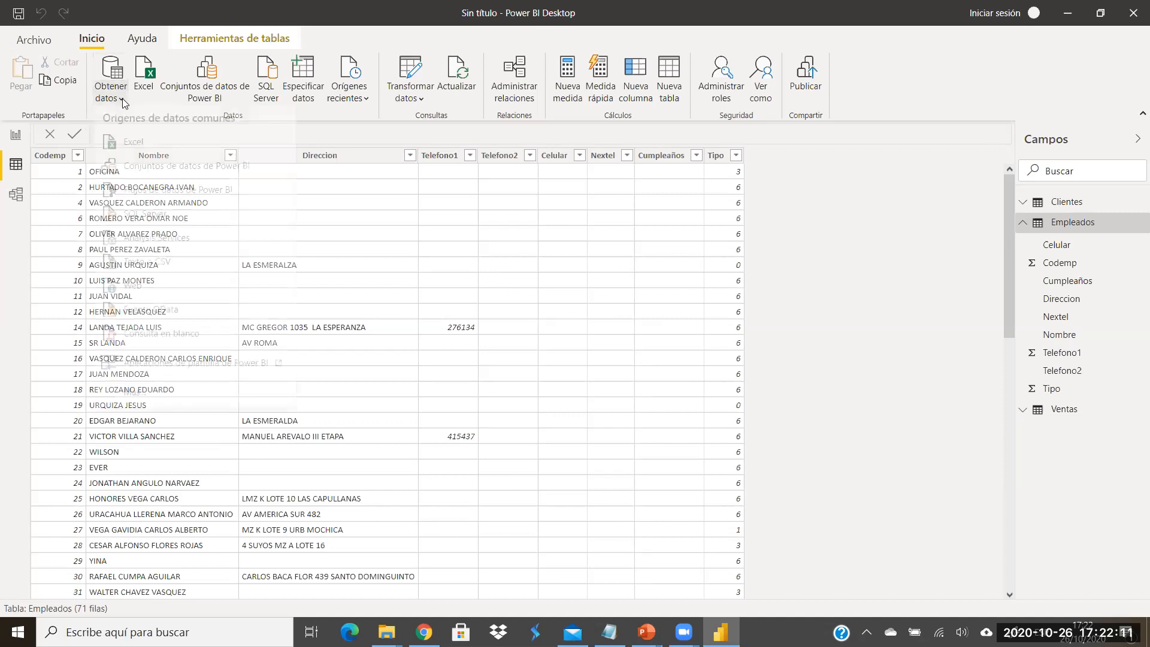
click(127, 144)
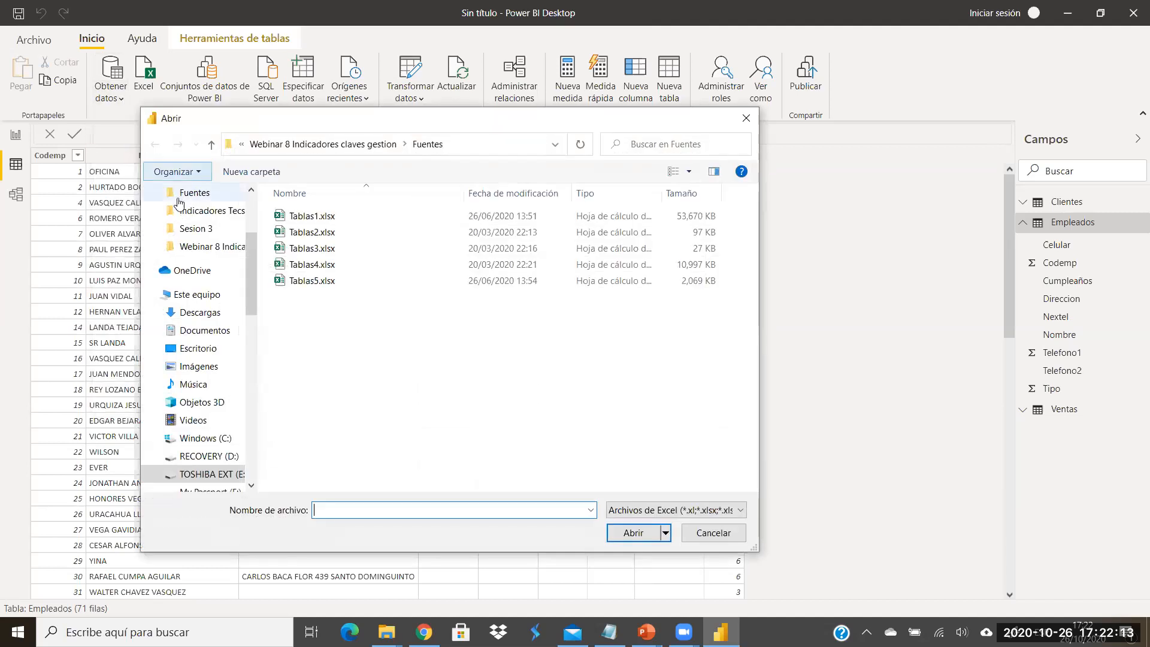
click(316, 282)
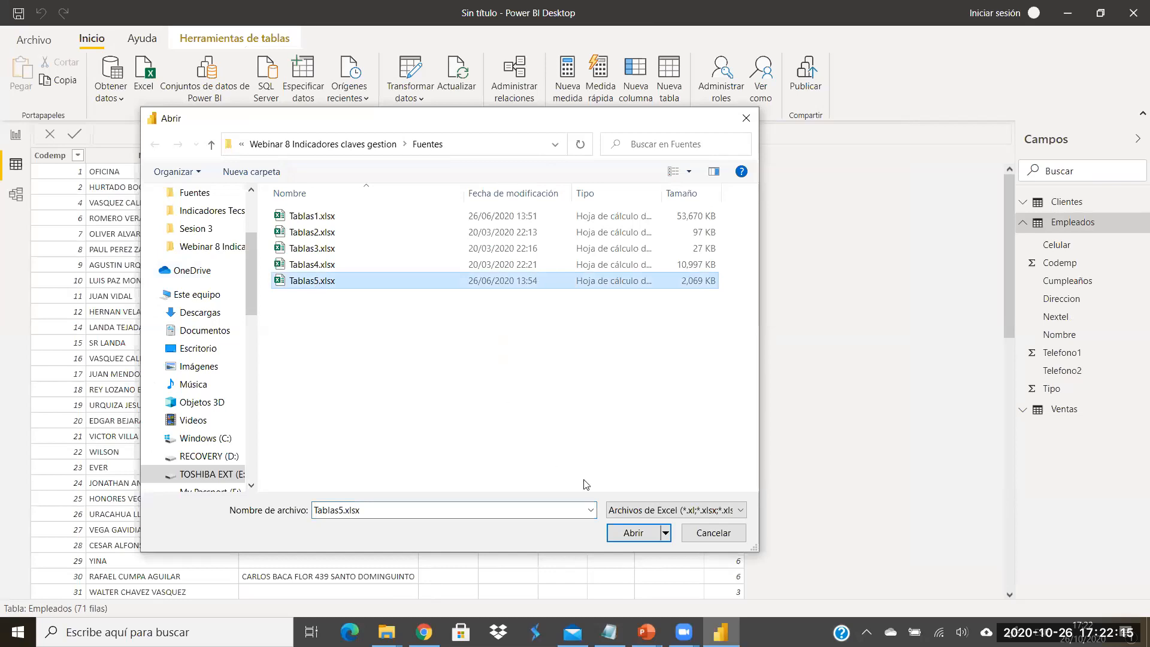
click(649, 534)
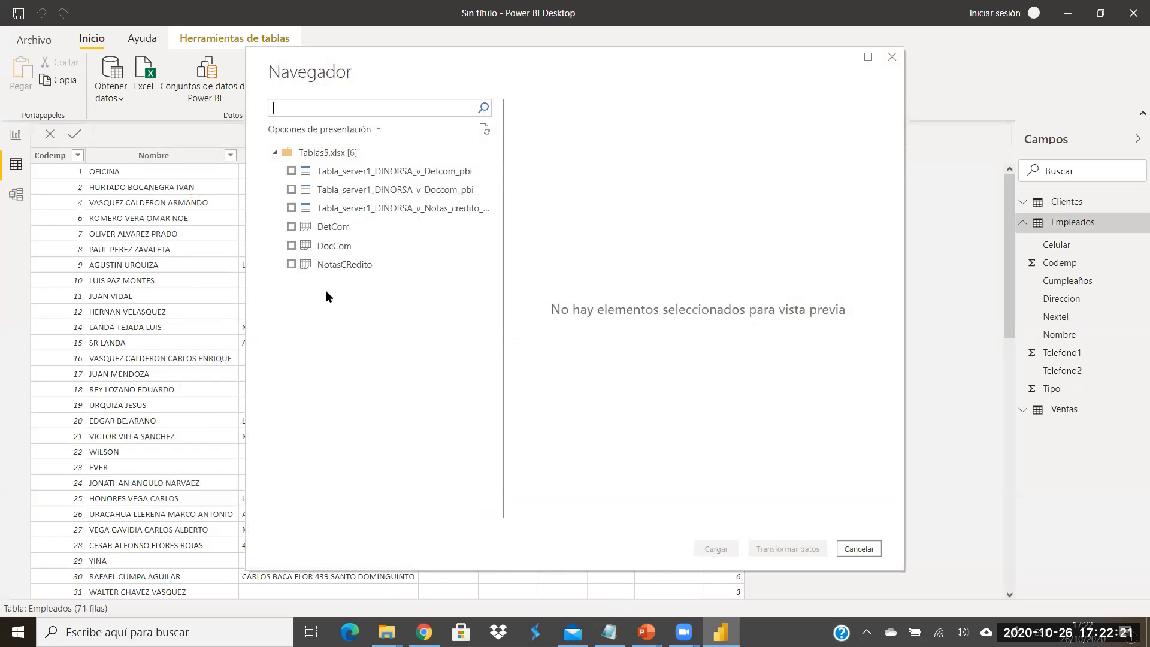
click(291, 265)
click(719, 550)
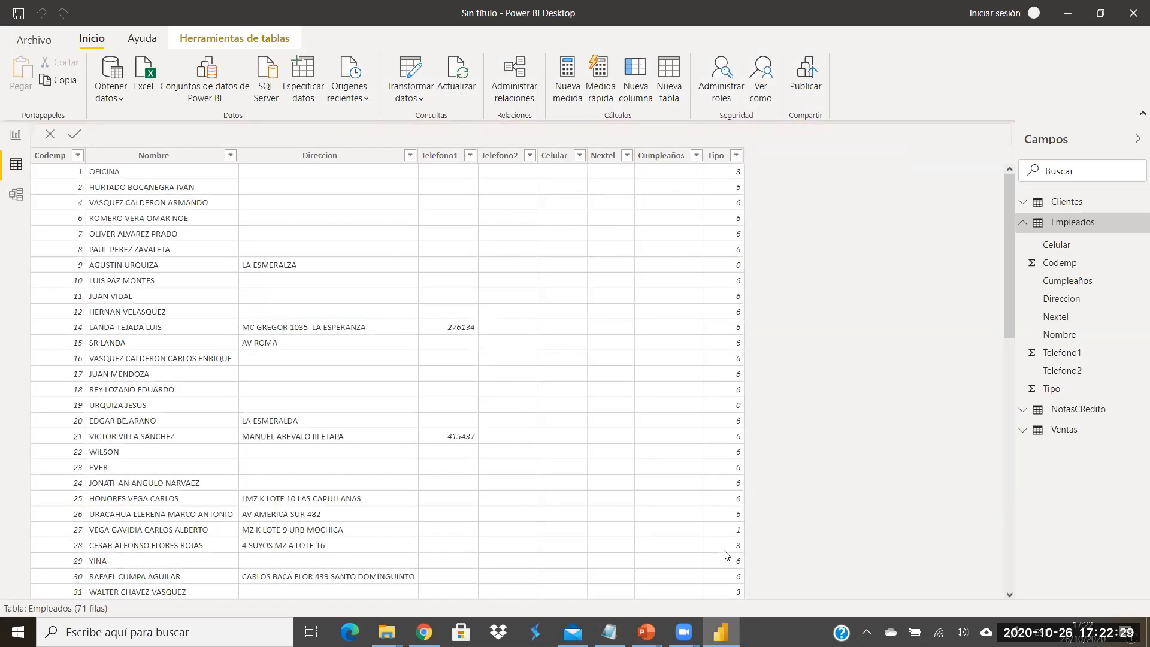
click(1023, 227)
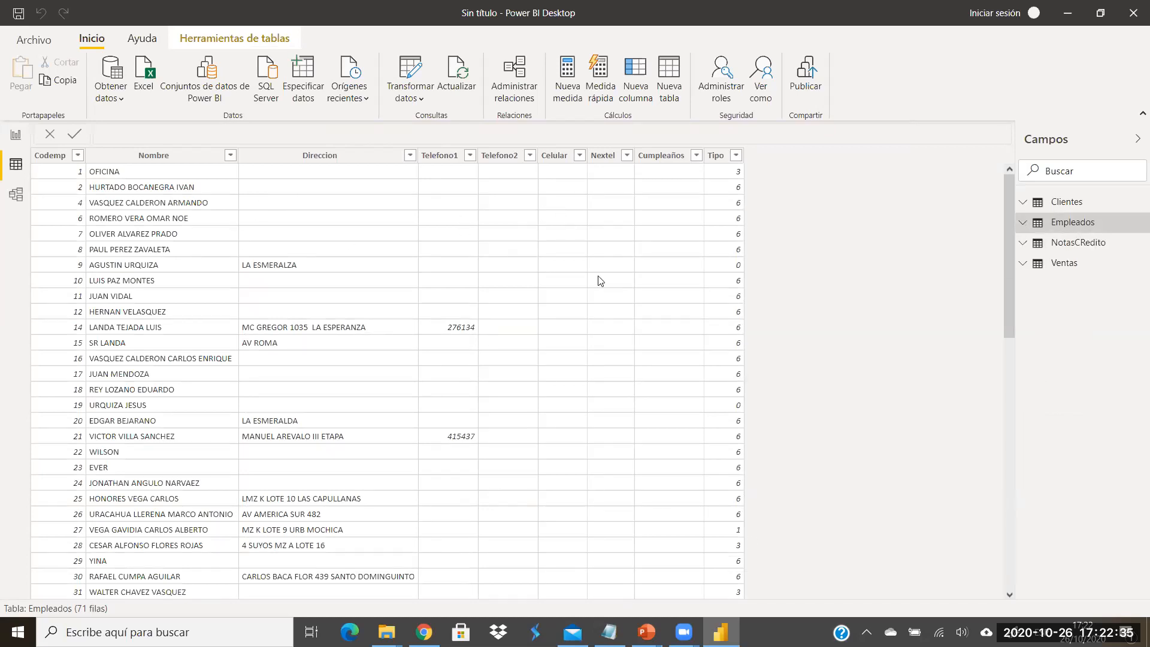
Step: Copy the whole Calendario formula from Tabla Calendario.txt in the Webinar 8 Indicadores claves gestion folder and return to Power BI Desktop
mouse_move(387, 633)
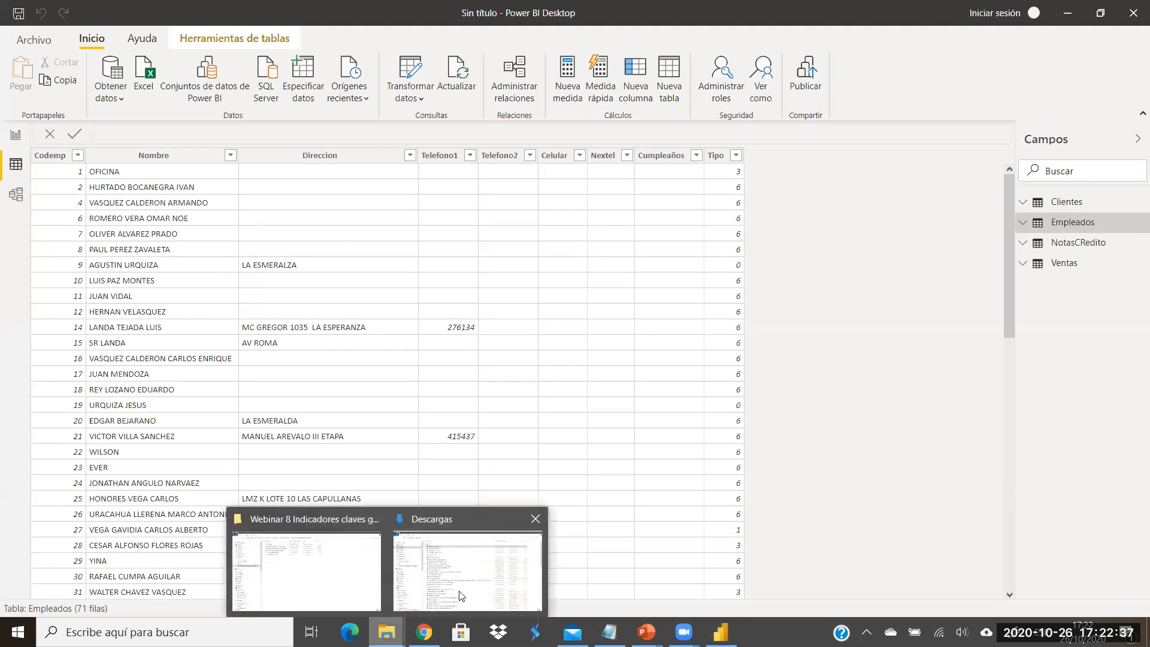
click(353, 563)
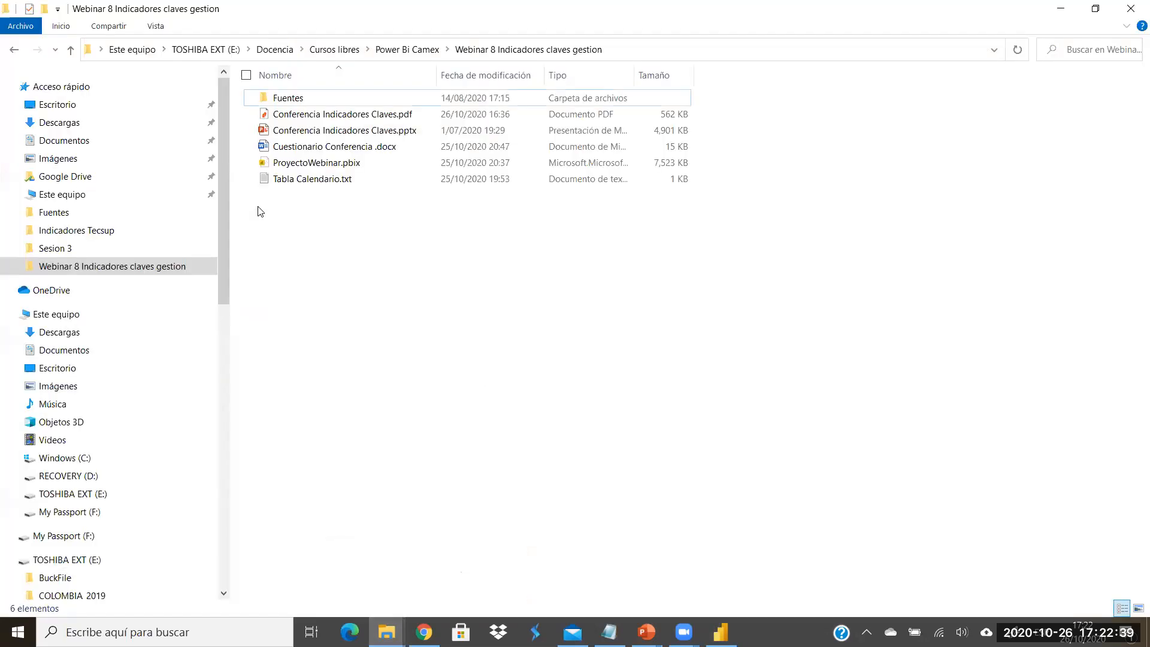
double_click(320, 180)
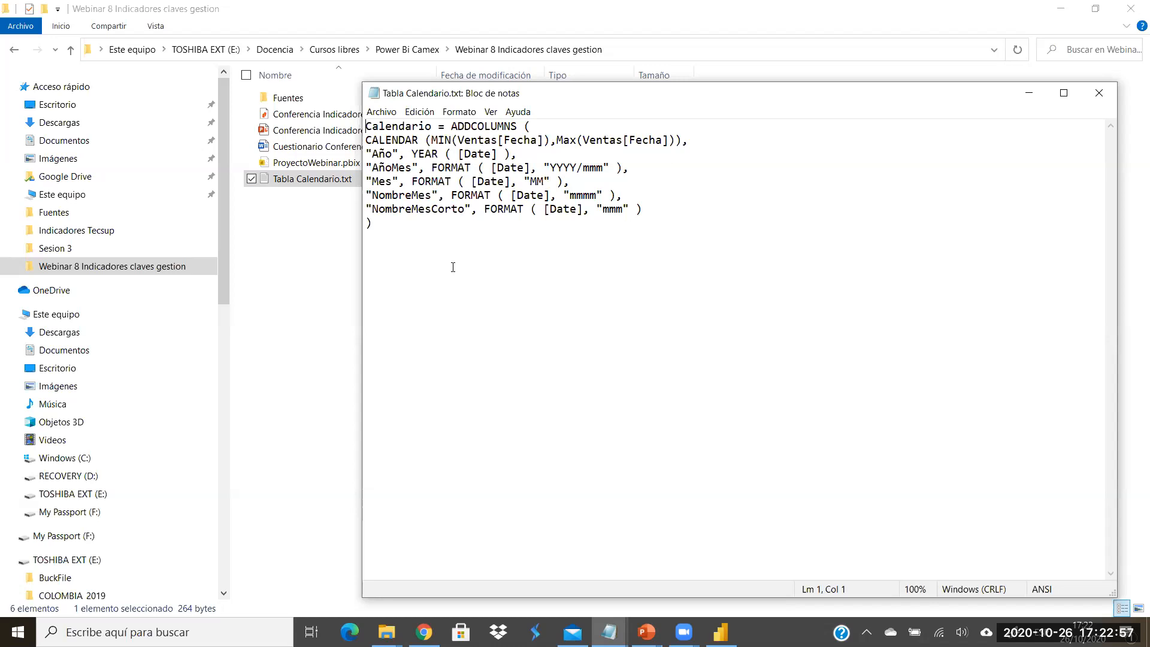
drag(391, 235, 357, 124)
key(ctrl+c)
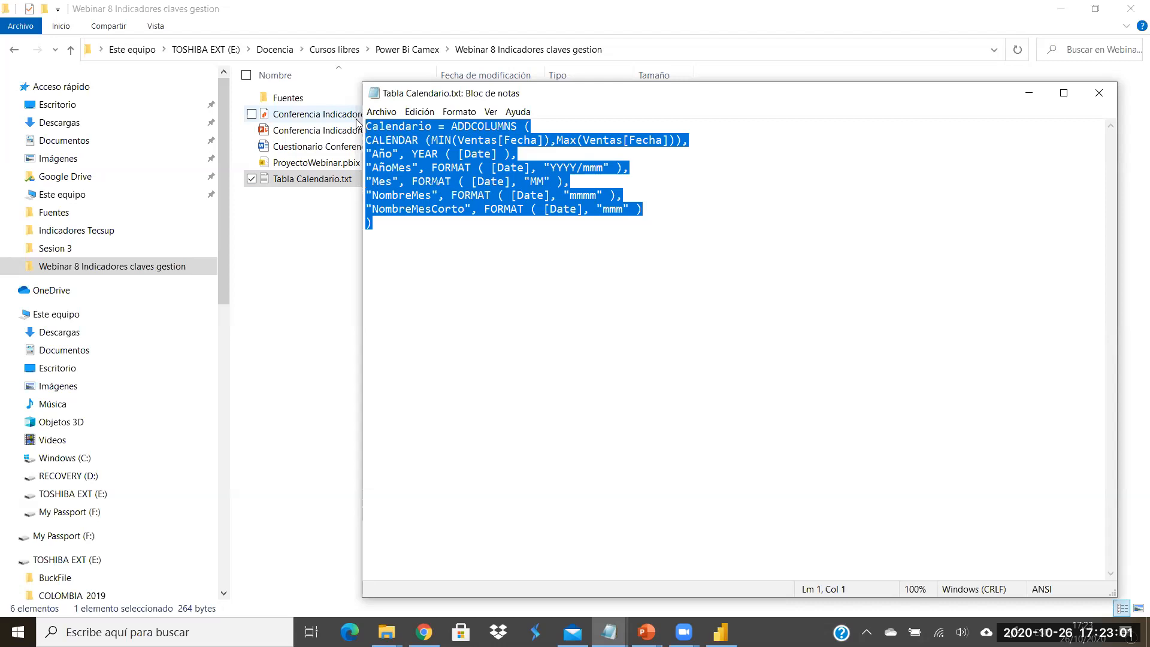
click(720, 632)
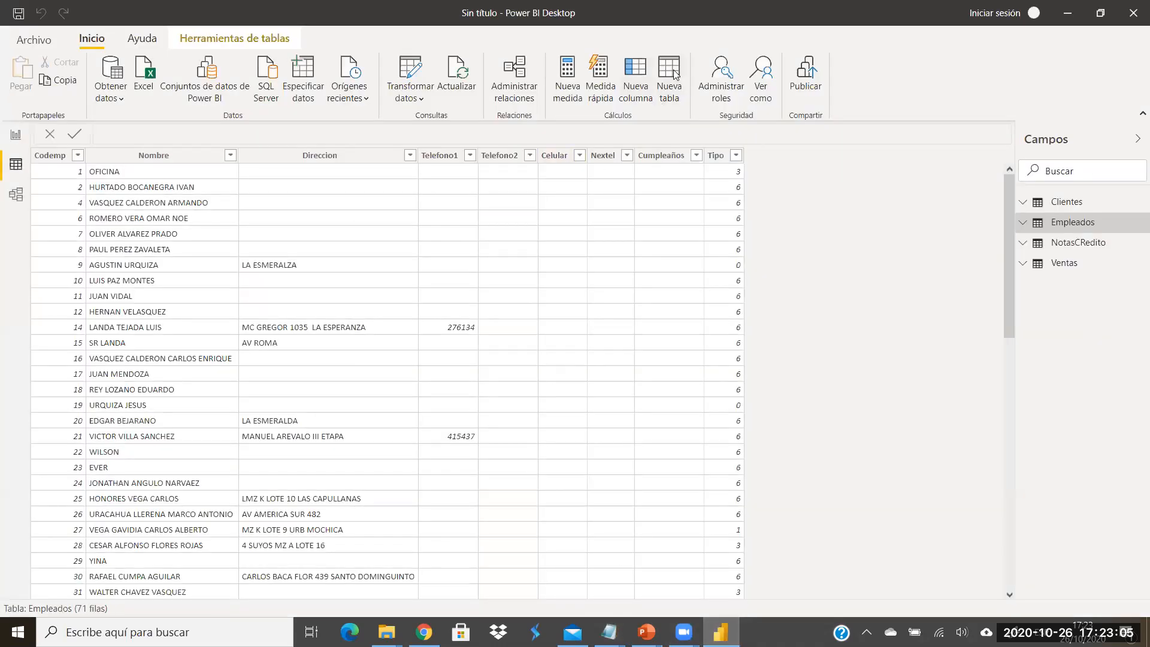
Step: Create the calculated table Calendario from the copied ADDCOLUMNS and CALENDAR formula based on Ventas[Fecha]
click(672, 70)
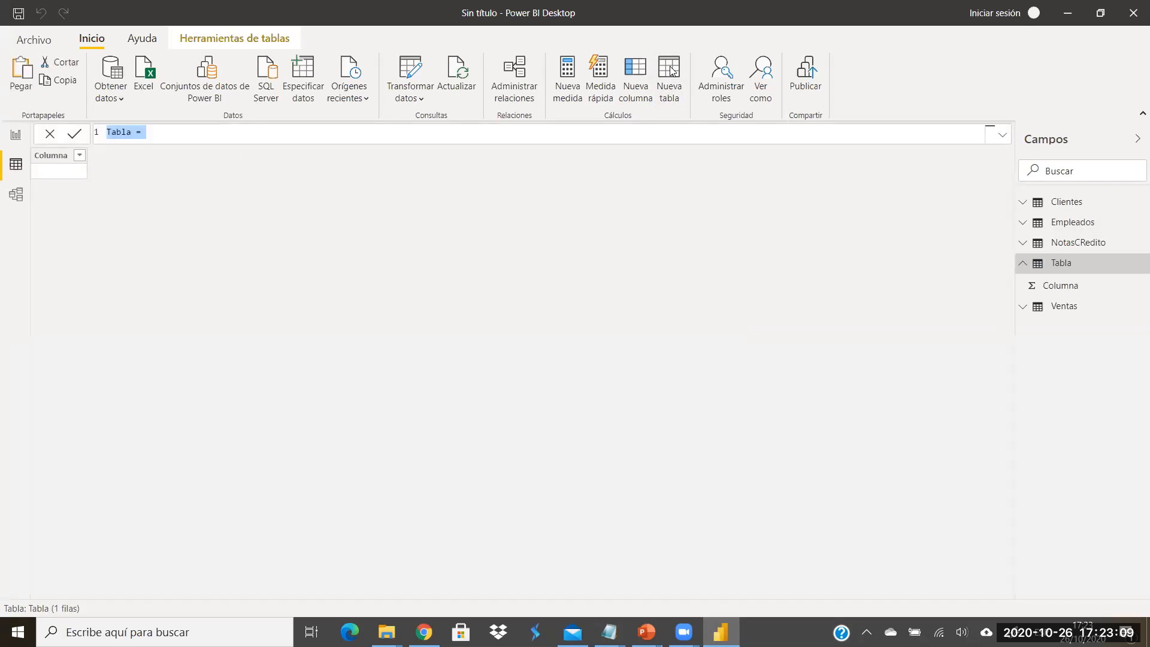
key(ctrl+v)
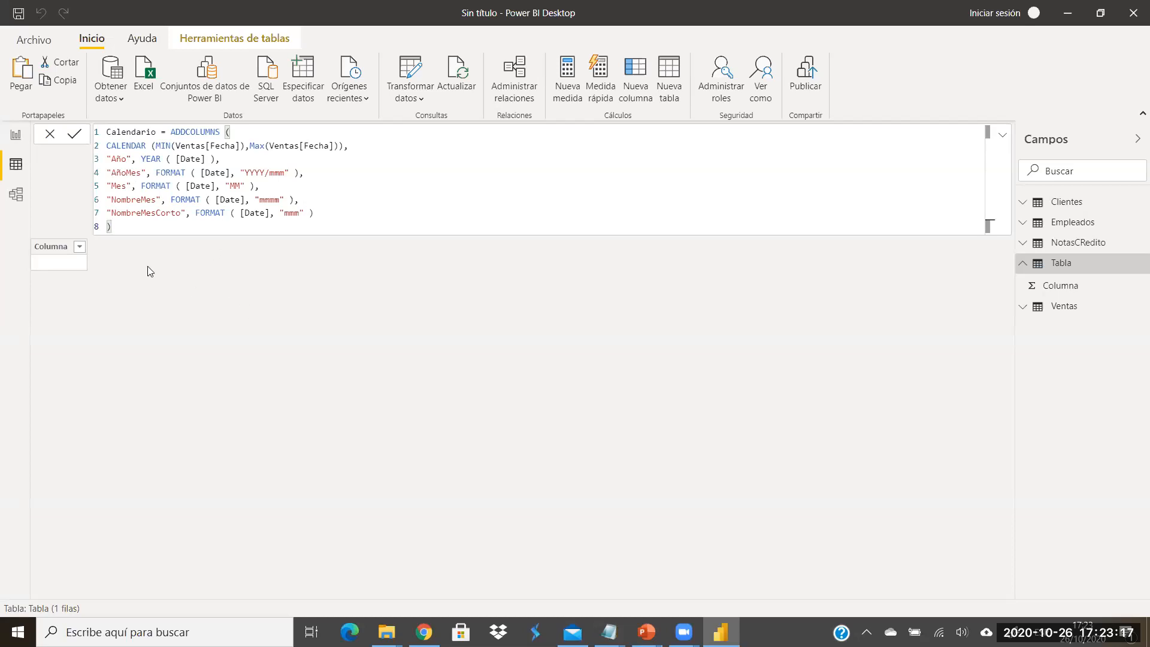
click(72, 137)
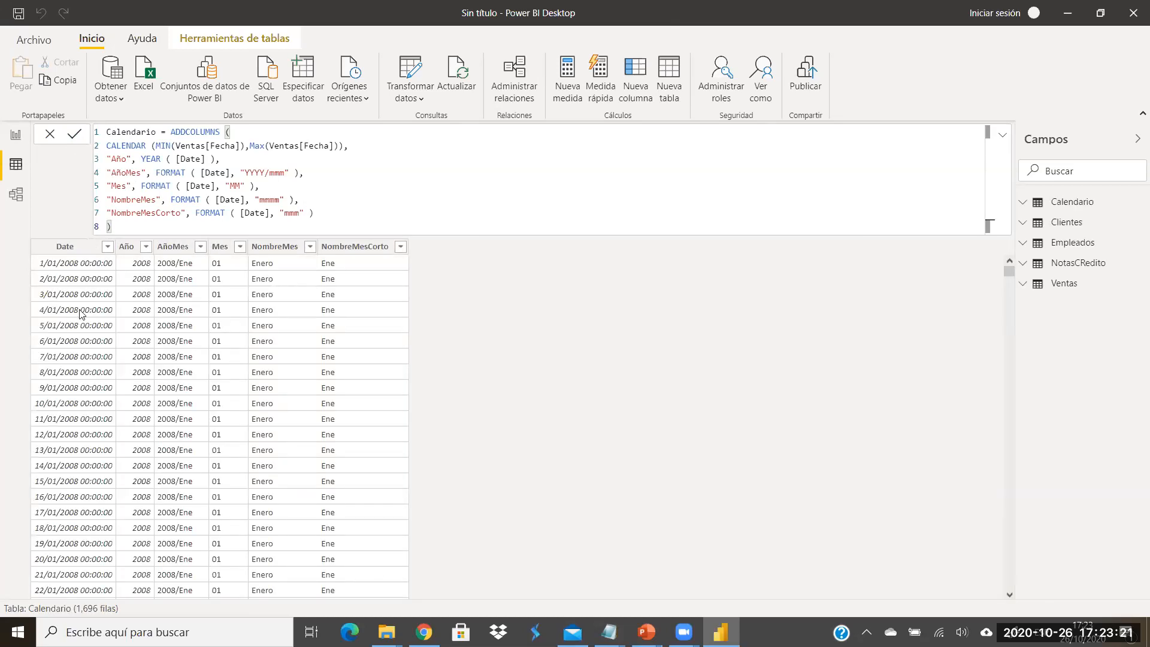
Step: Review the distinct years in the Año column of the Calendario table without filtering it
click(145, 247)
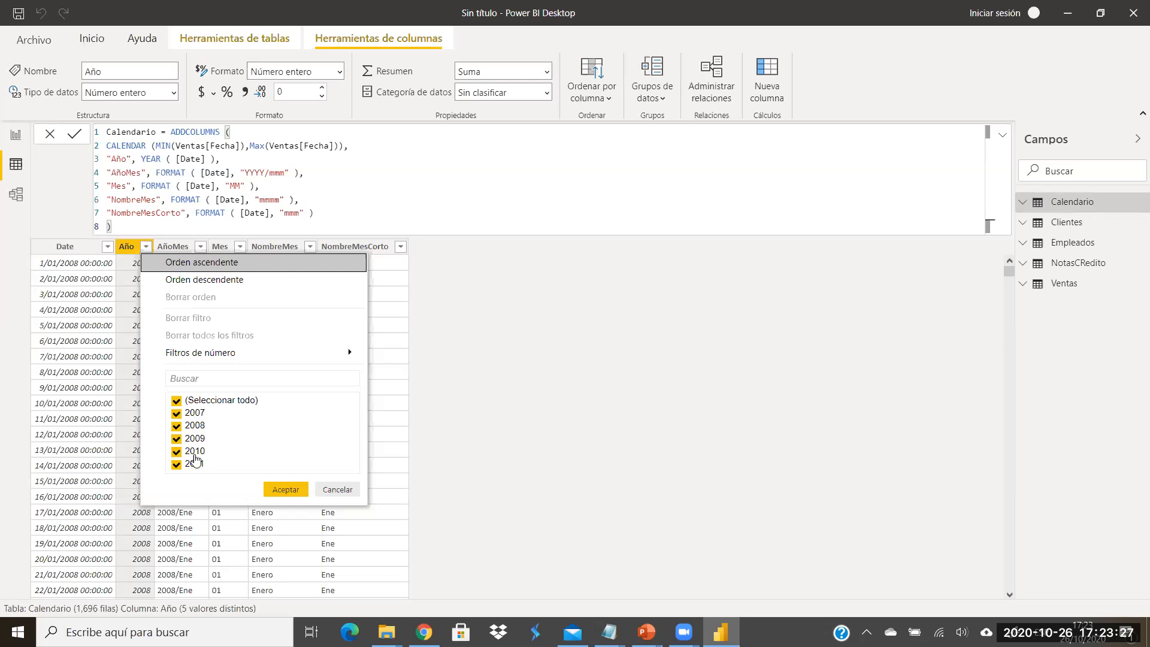
click(337, 490)
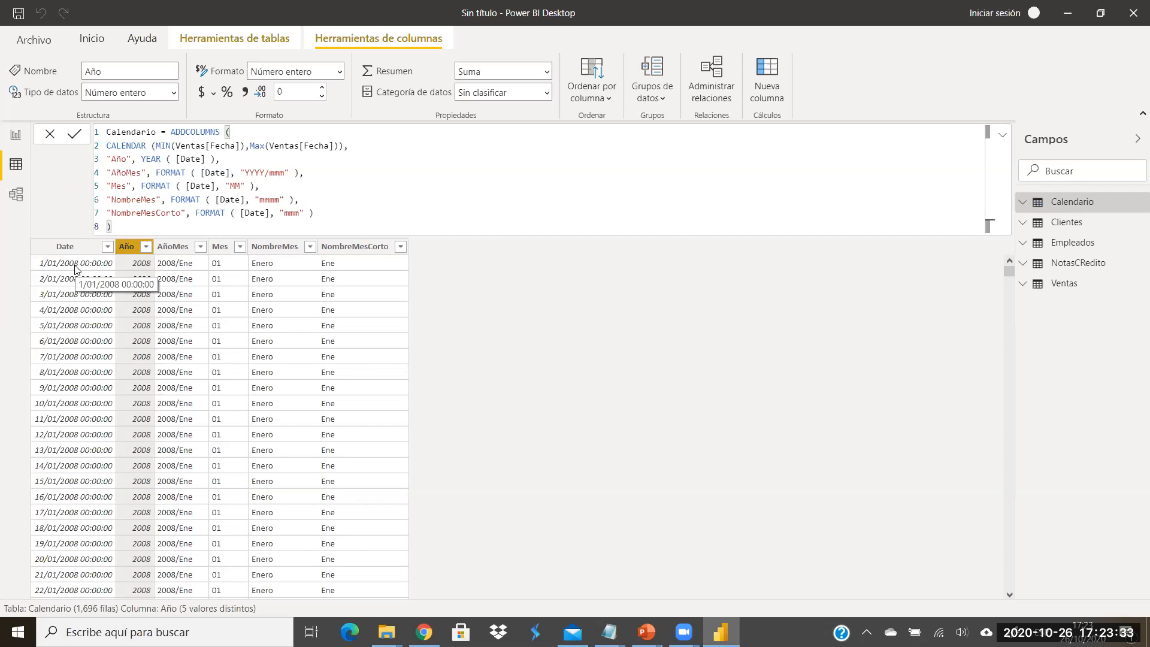
click(146, 247)
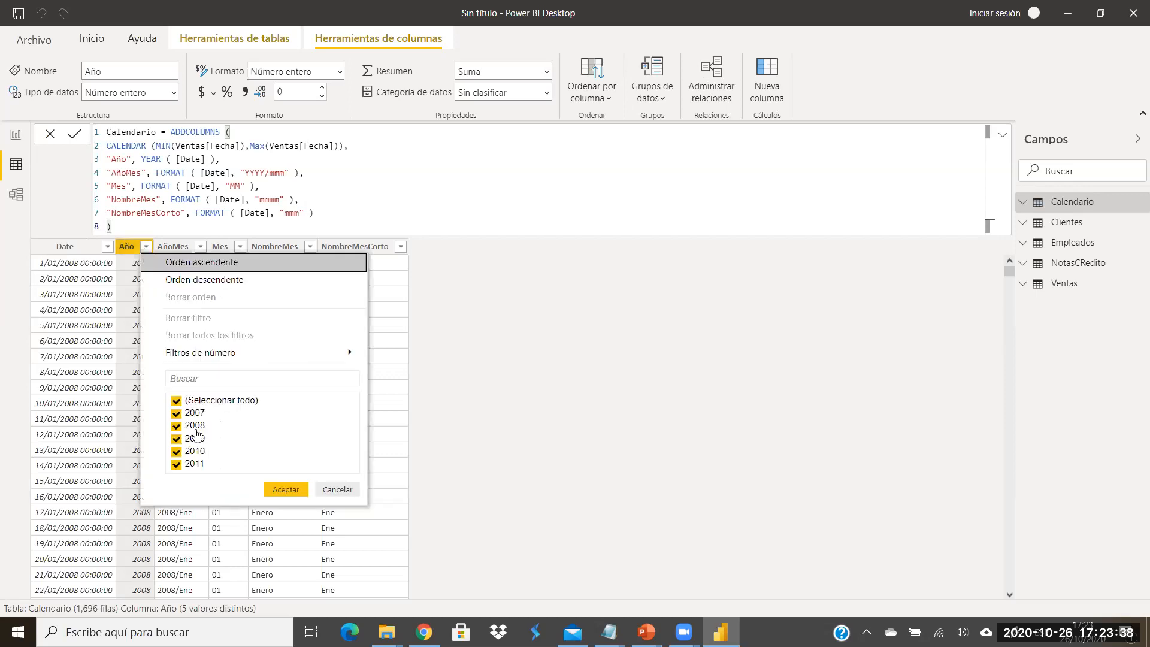
click(294, 490)
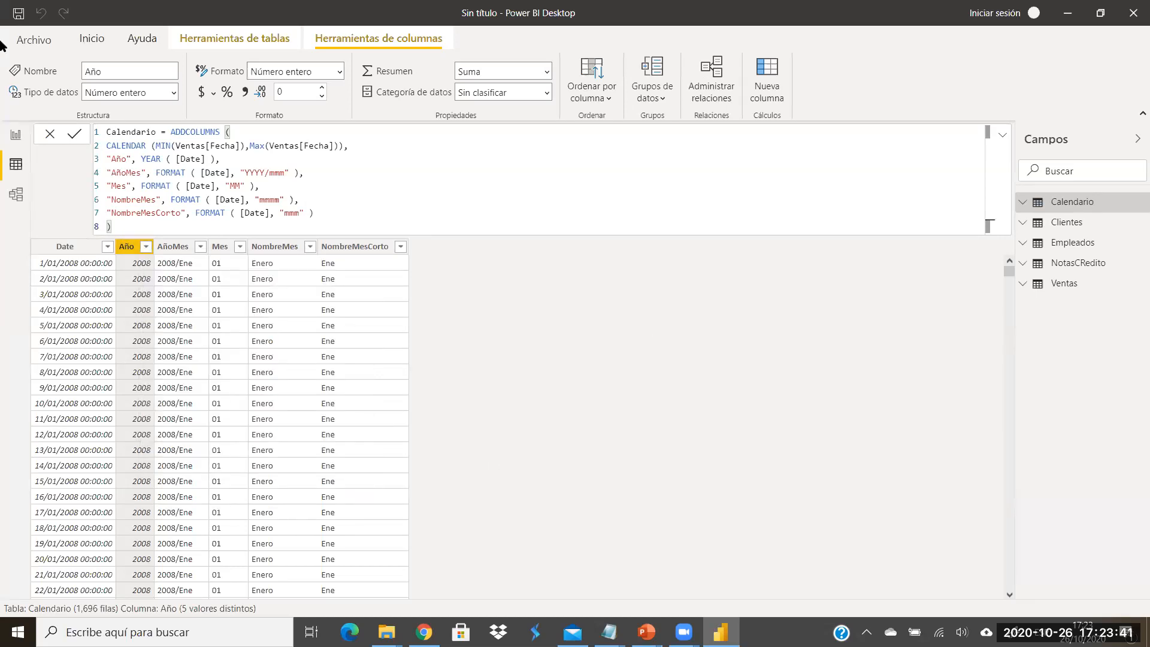
Step: Open the model diagram, move NotasCRedito down and Clientes above Calendario, and collapse the properties pane
click(17, 200)
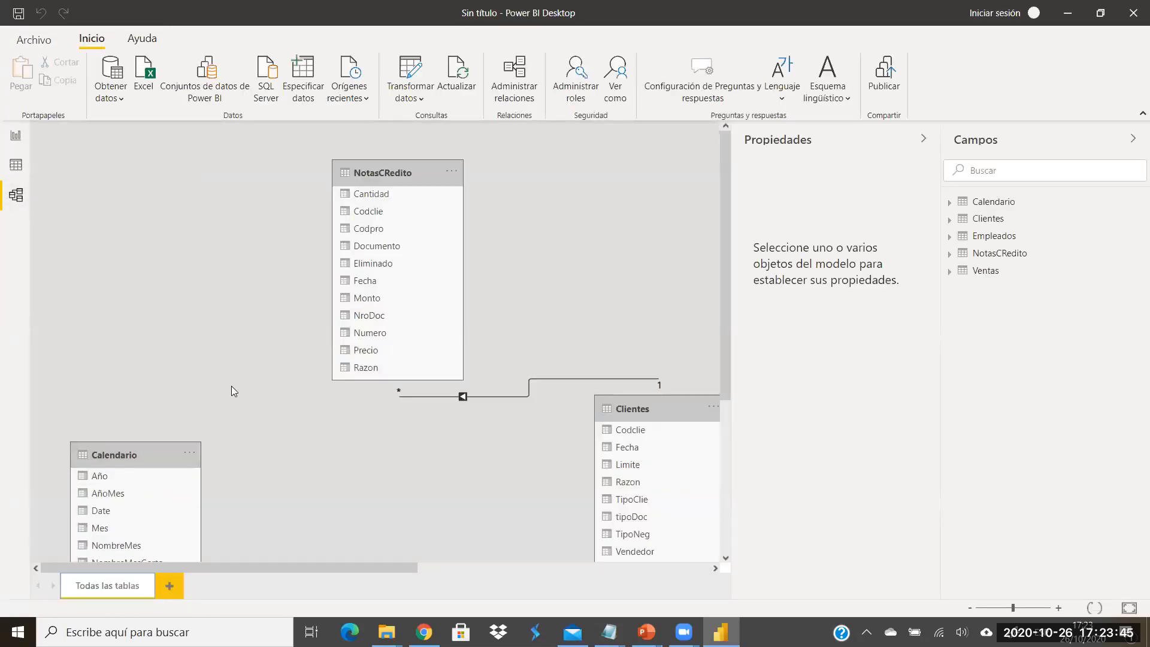
drag(397, 177, 348, 411)
drag(634, 410, 118, 131)
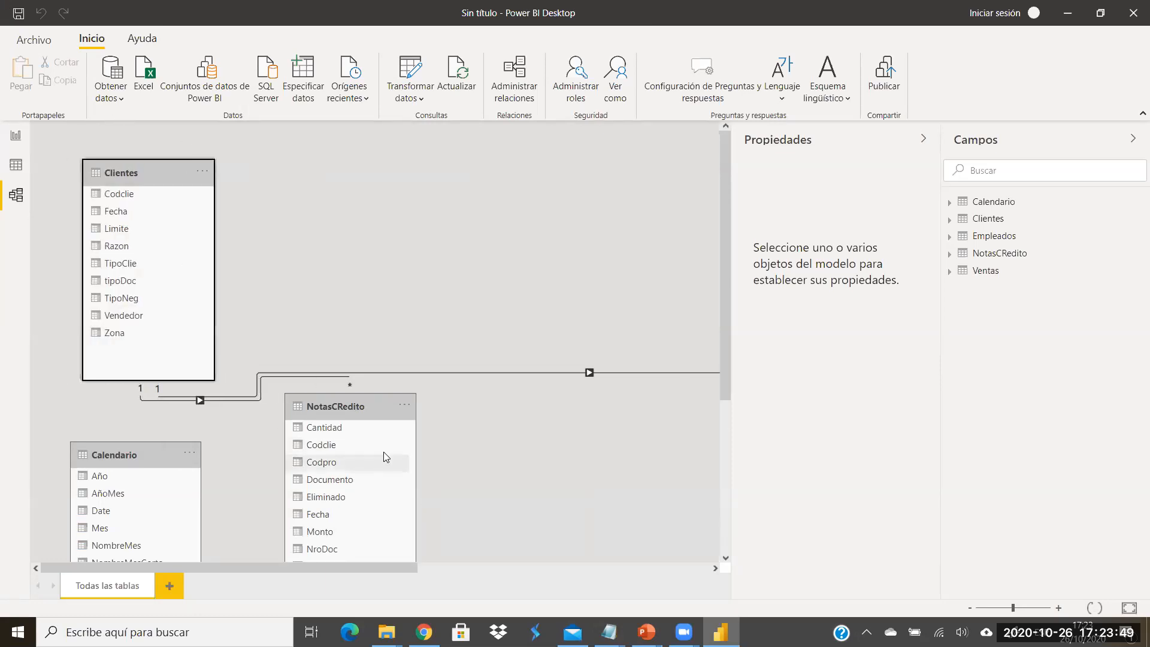
click(924, 140)
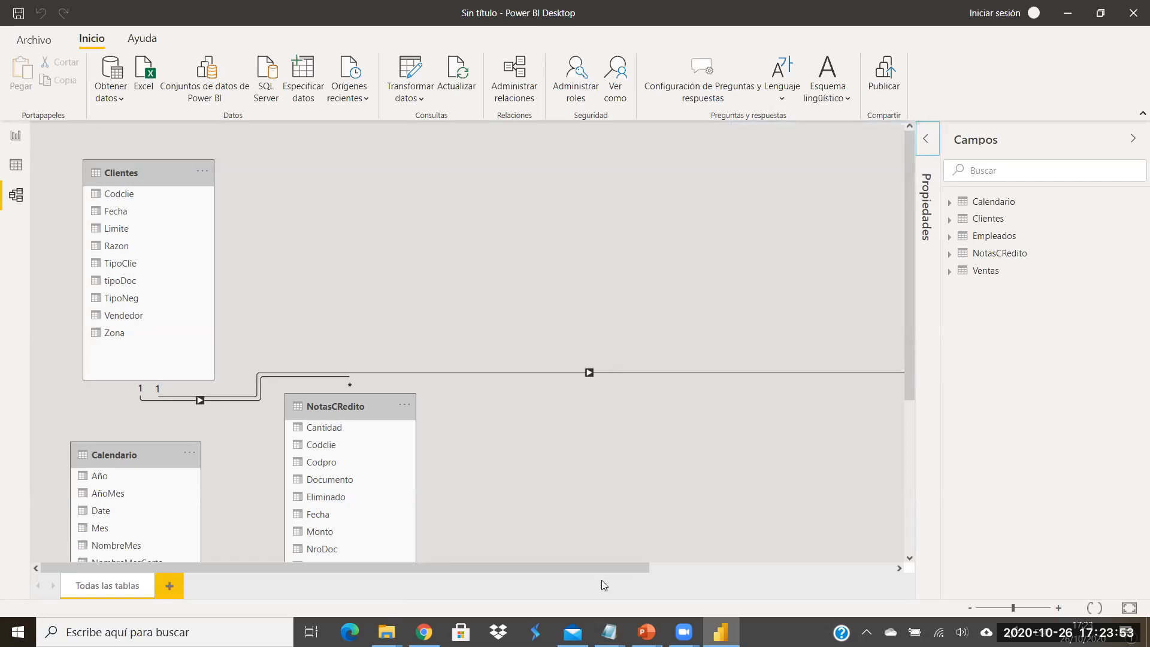
Step: Bring the Empleados table near Clientes in the upper row and move Ventas next to NotasCRedito
drag(606, 570, 840, 575)
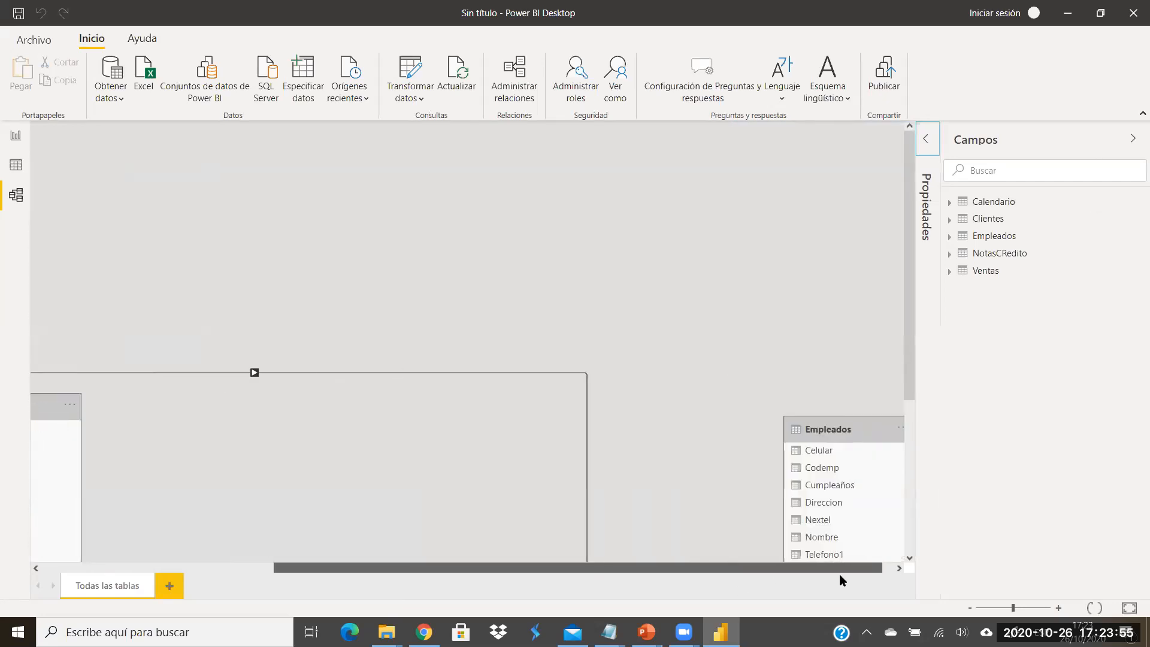
drag(827, 429, 297, 171)
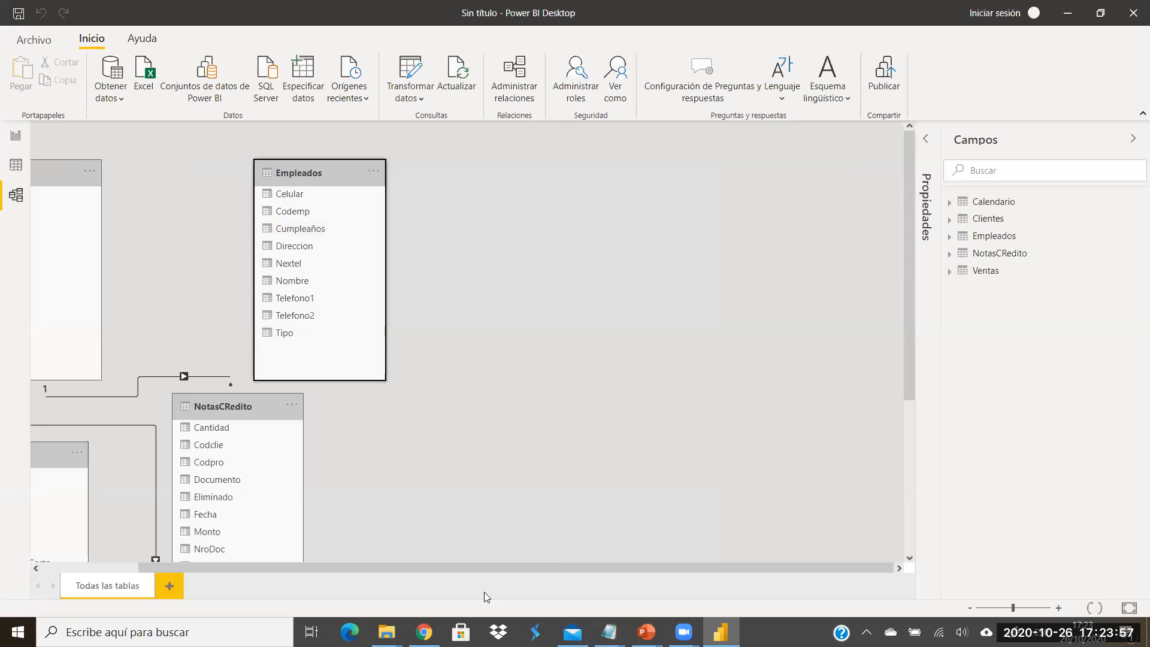
scroll(499, 530, down, 3)
drag(795, 379, 297, 365)
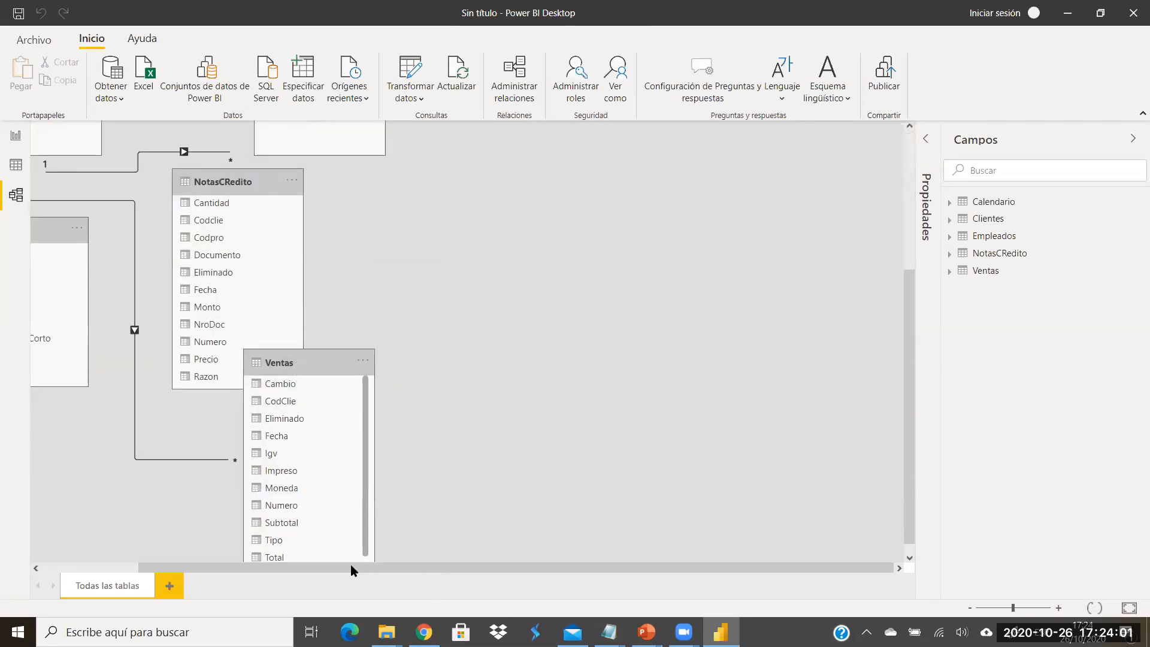
drag(292, 569, 160, 583)
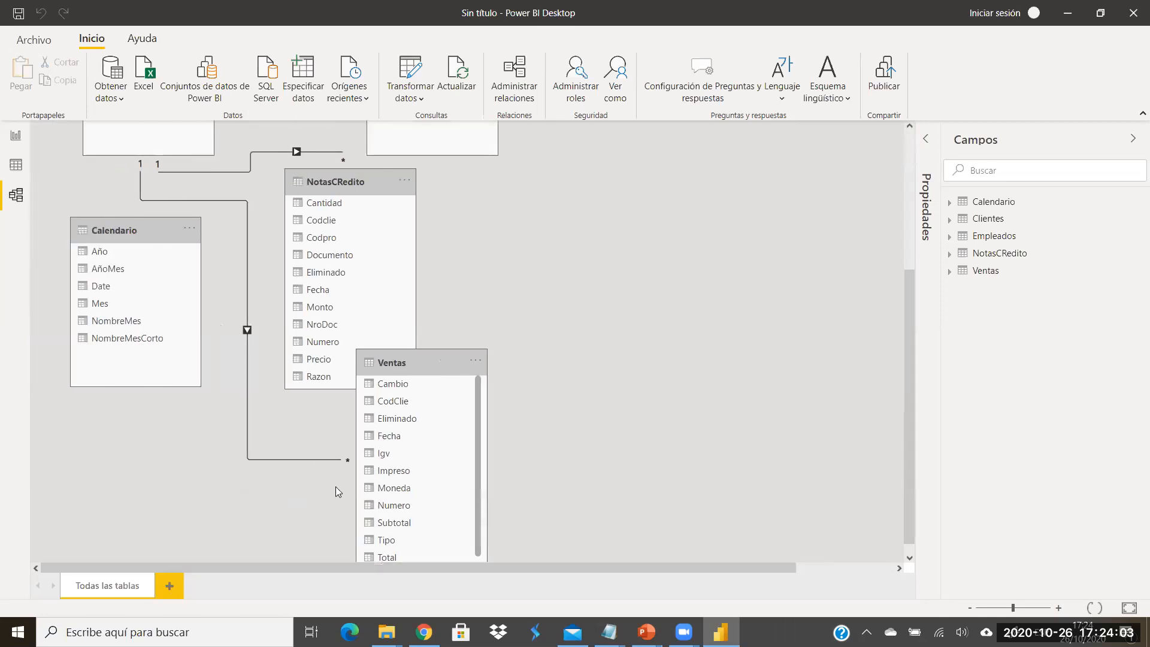
scroll(555, 312, up, 3)
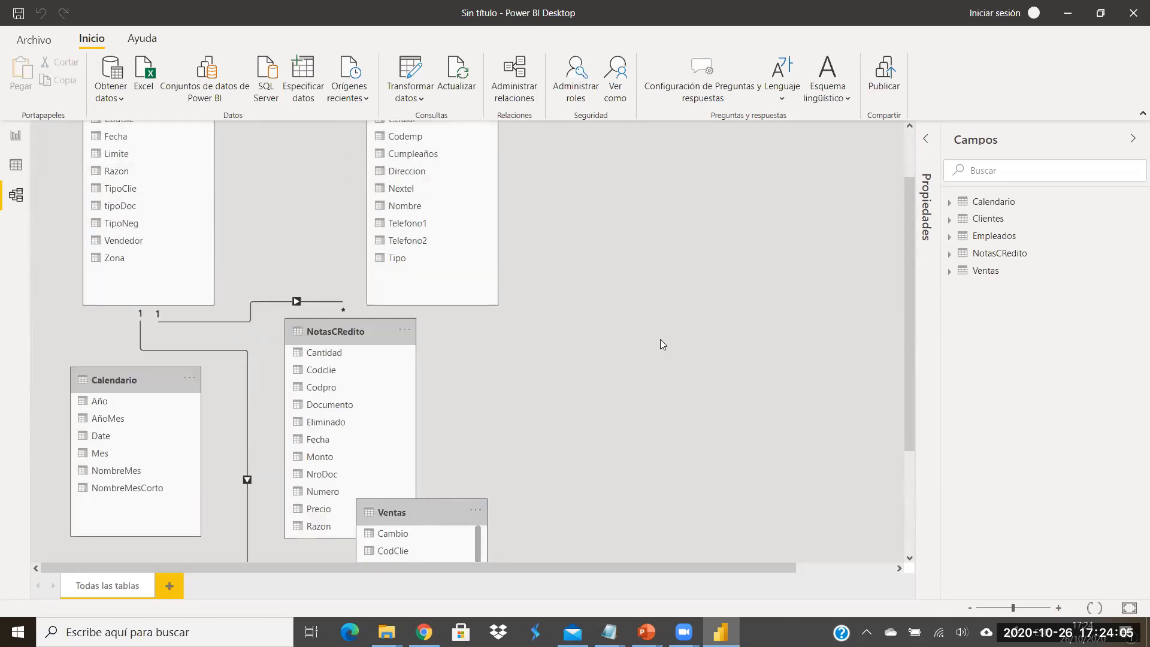
Step: Arrange Clientes, Empleados and Calendario in one row of the diagram, with NotasCRedito and Ventas beneath them
drag(347, 331, 250, 500)
drag(132, 384, 695, 174)
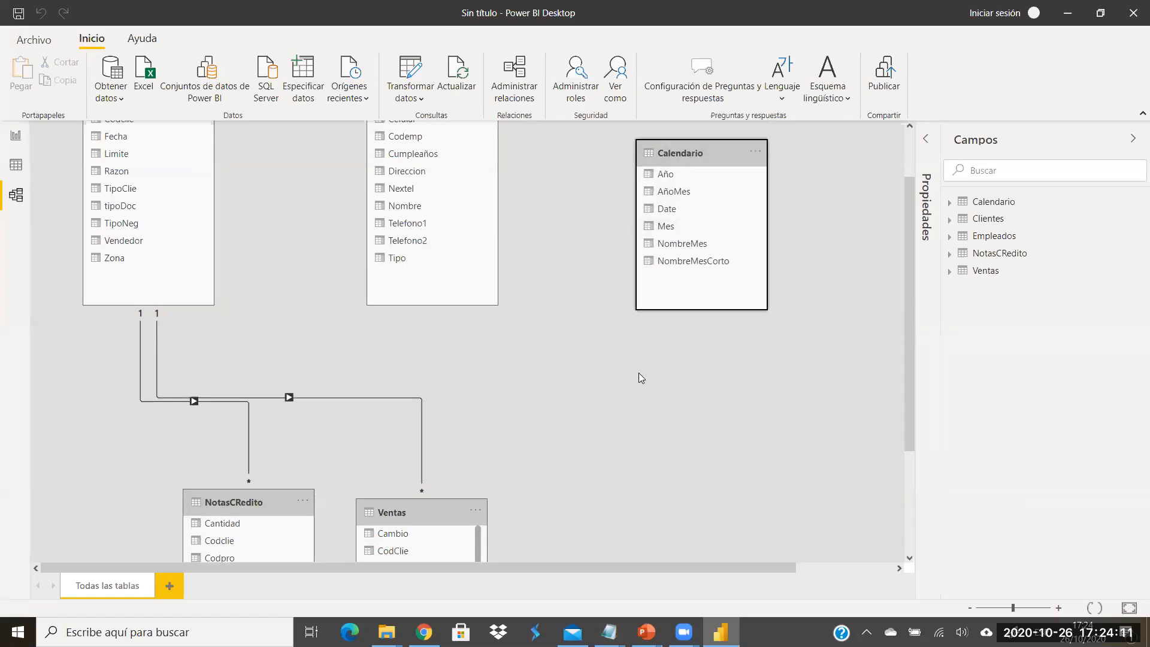
scroll(634, 391, up, 2)
drag(180, 168, 230, 137)
drag(423, 169, 410, 136)
drag(690, 222, 601, 167)
click(564, 426)
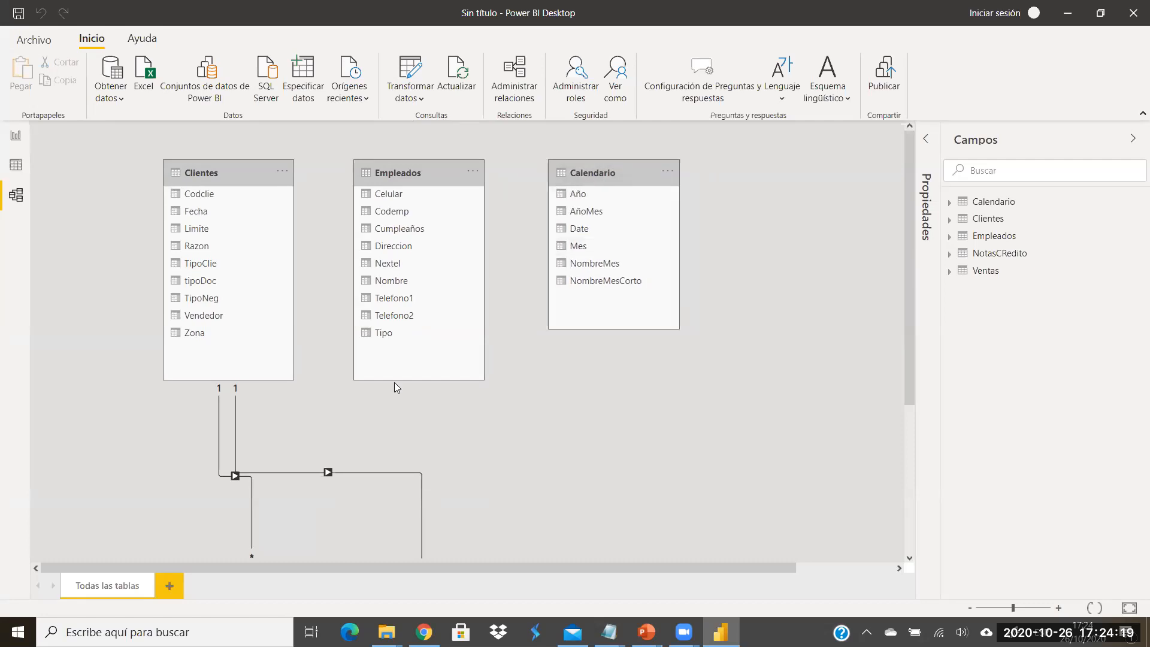
scroll(482, 496, down, 4)
drag(437, 349, 512, 229)
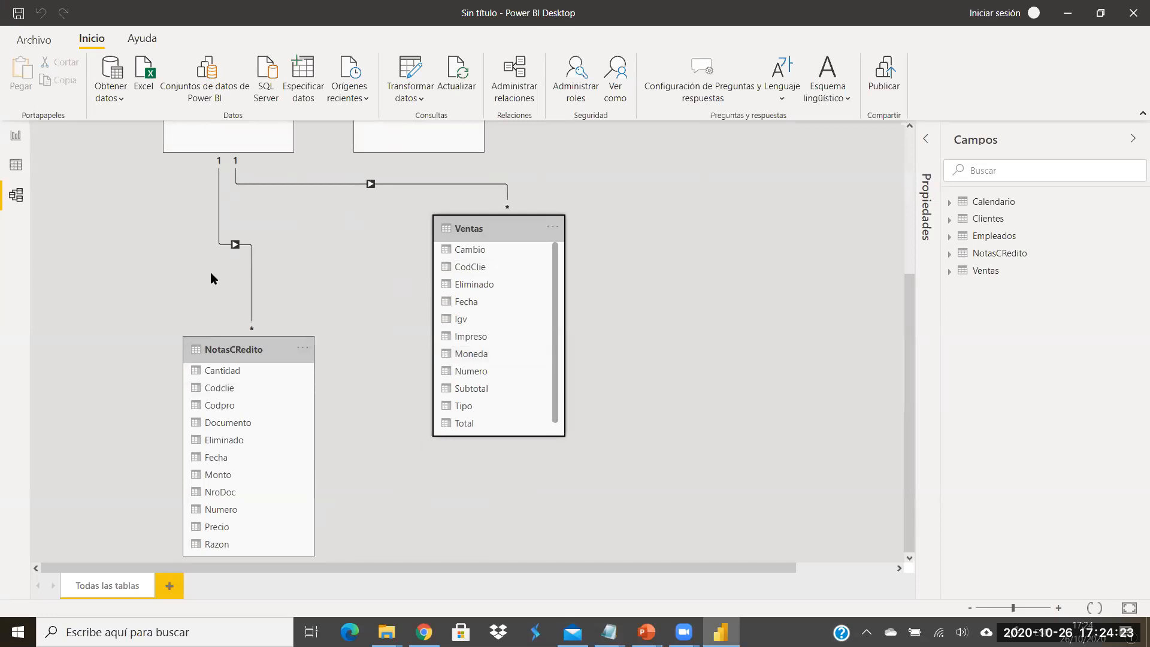
Step: Delete the relationship between the Clientes and NotasCRedito tables
click(250, 271)
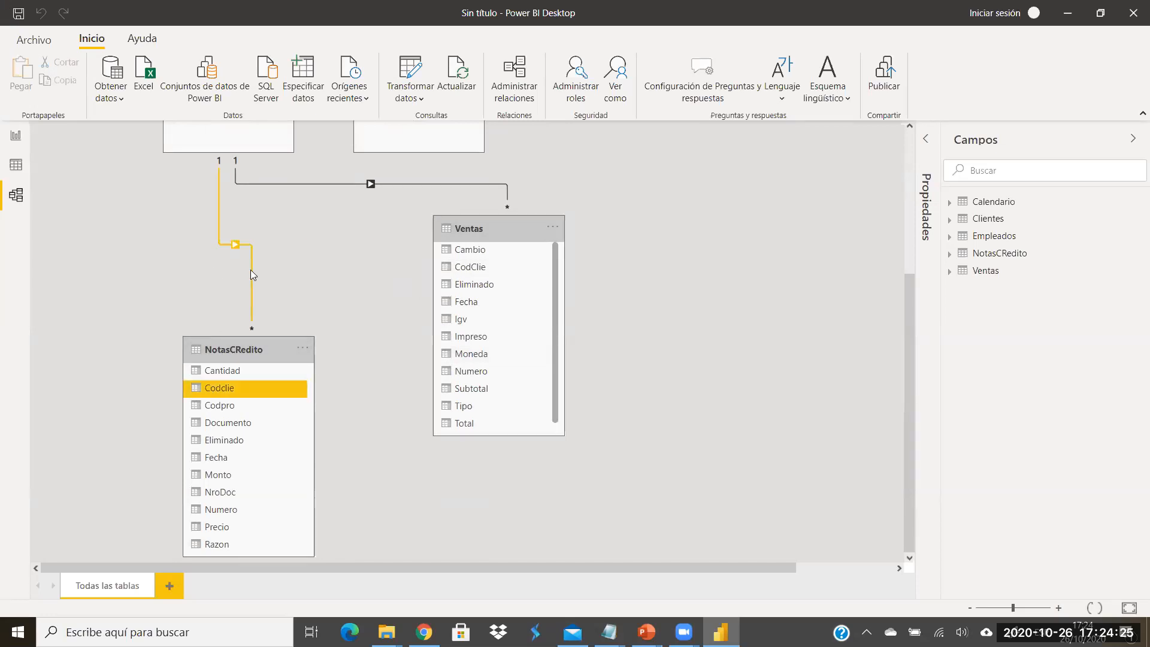
right_click(250, 271)
click(263, 278)
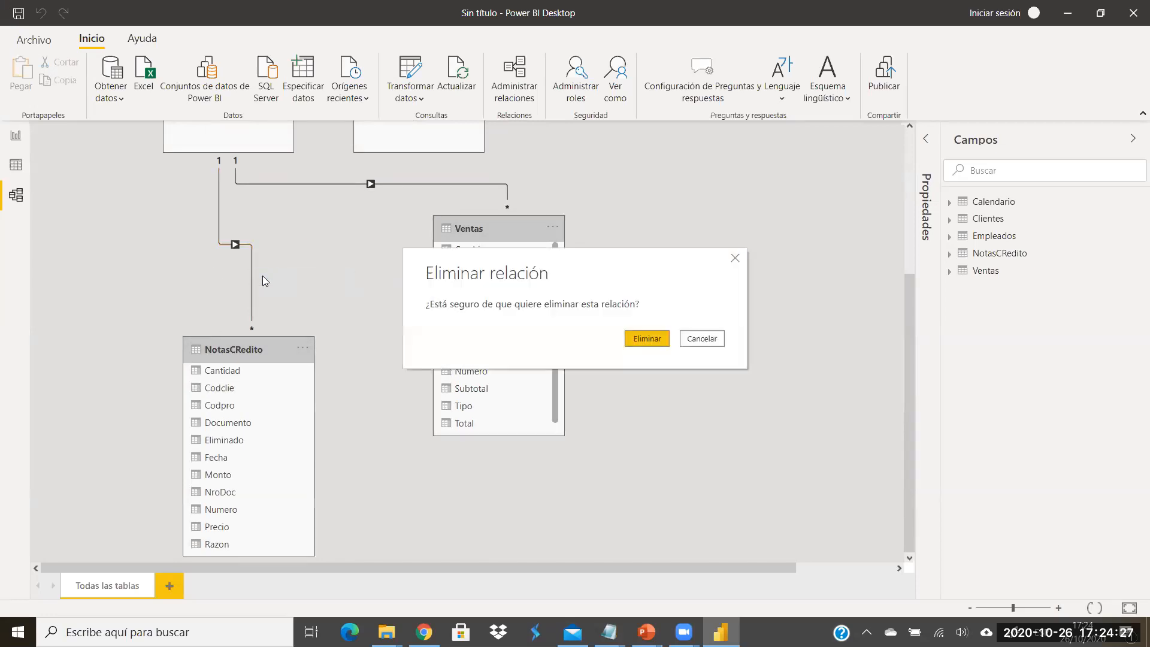
click(647, 338)
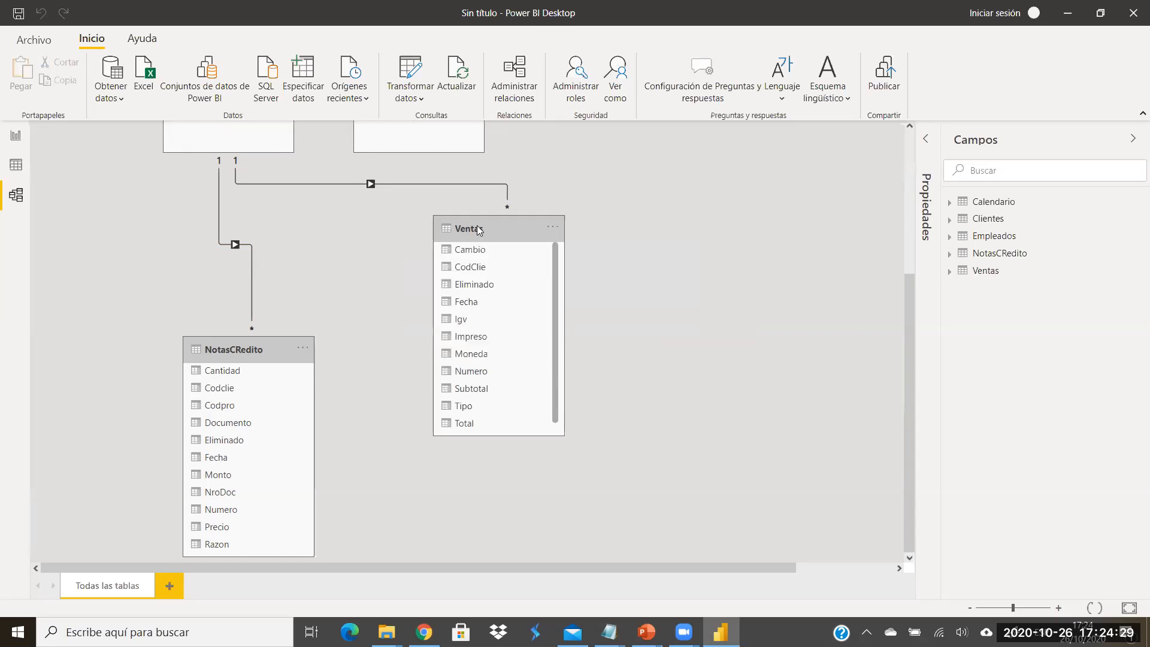
Step: Place NotasCRedito closer beneath Clientes and space Empleados and Calendario farther away from Clientes
mouse_move(255, 349)
mouse_down()
mouse_move(238, 250)
mouse_move(246, 352)
mouse_up()
scroll(702, 429, up, 2)
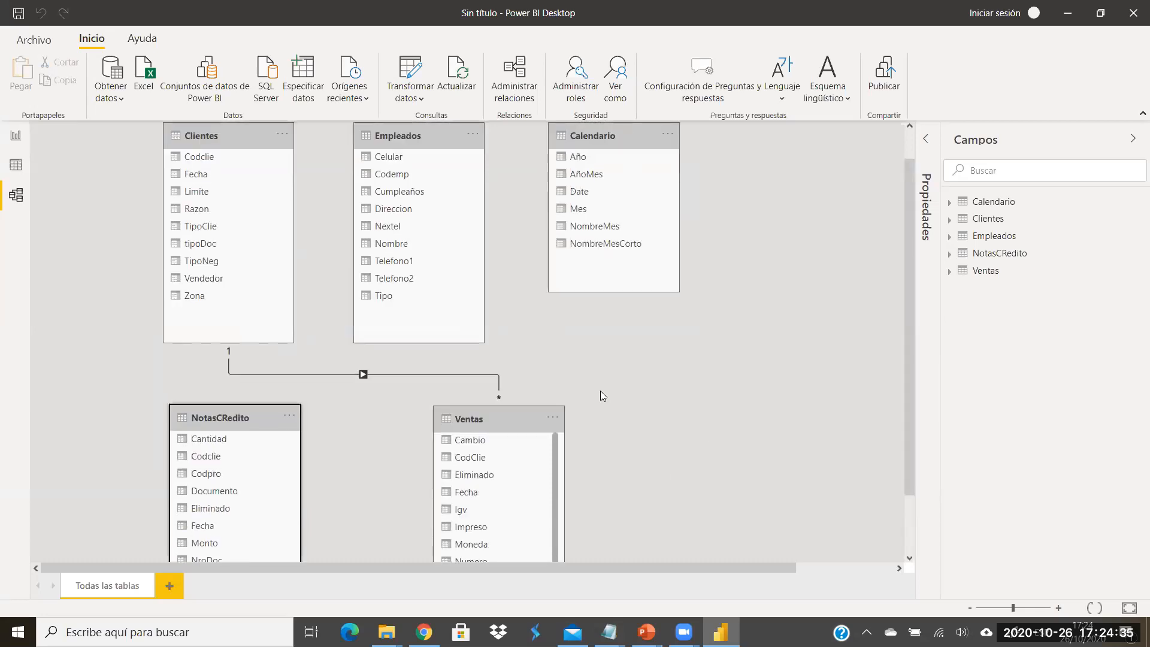
click(386, 371)
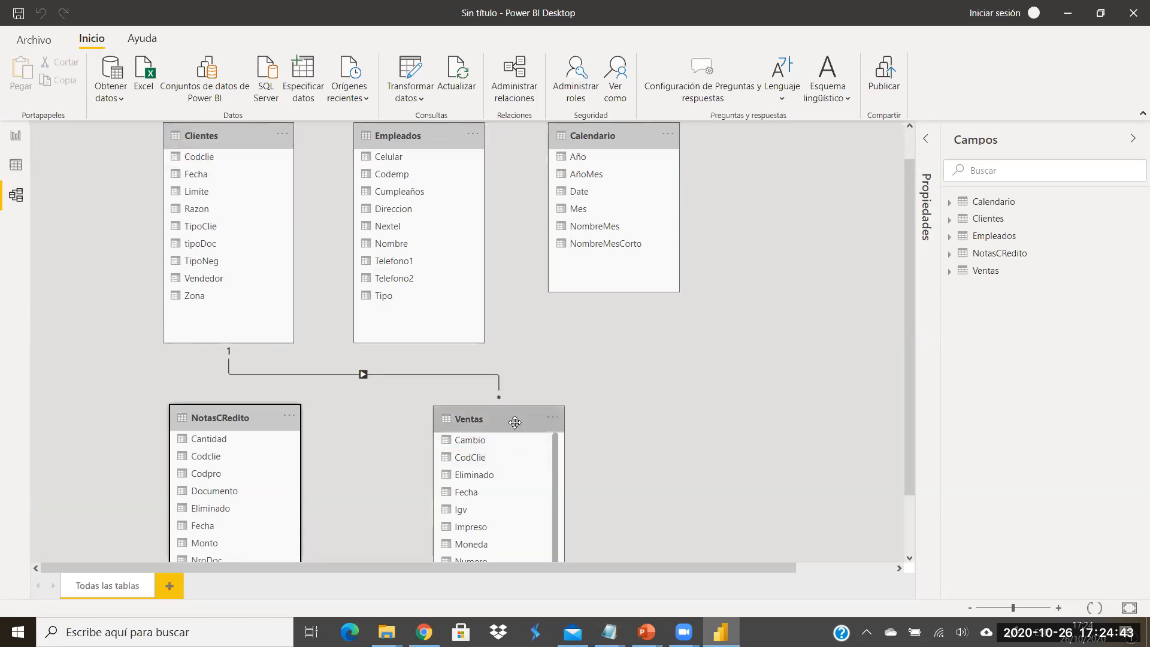
drag(598, 136, 742, 135)
drag(438, 171, 563, 148)
scroll(665, 423, down, 1)
scroll(664, 422, up, 1)
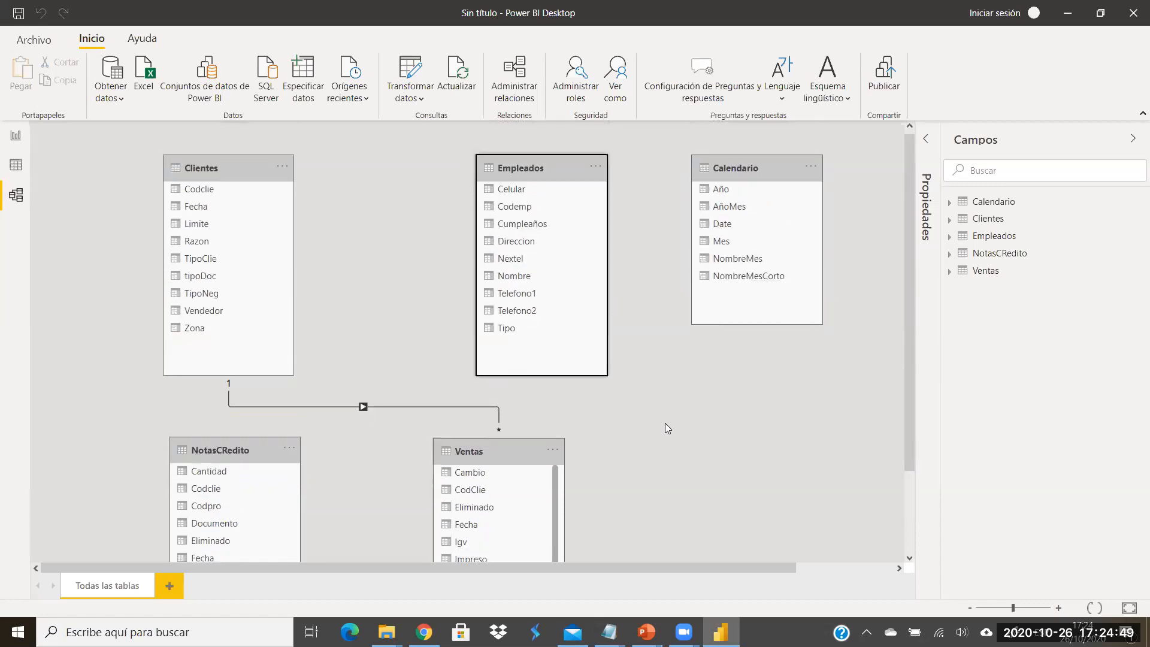
Step: Enlarge the Ventas table box until all its fields fit, and move it between NotasCRedito and Empleados
click(513, 210)
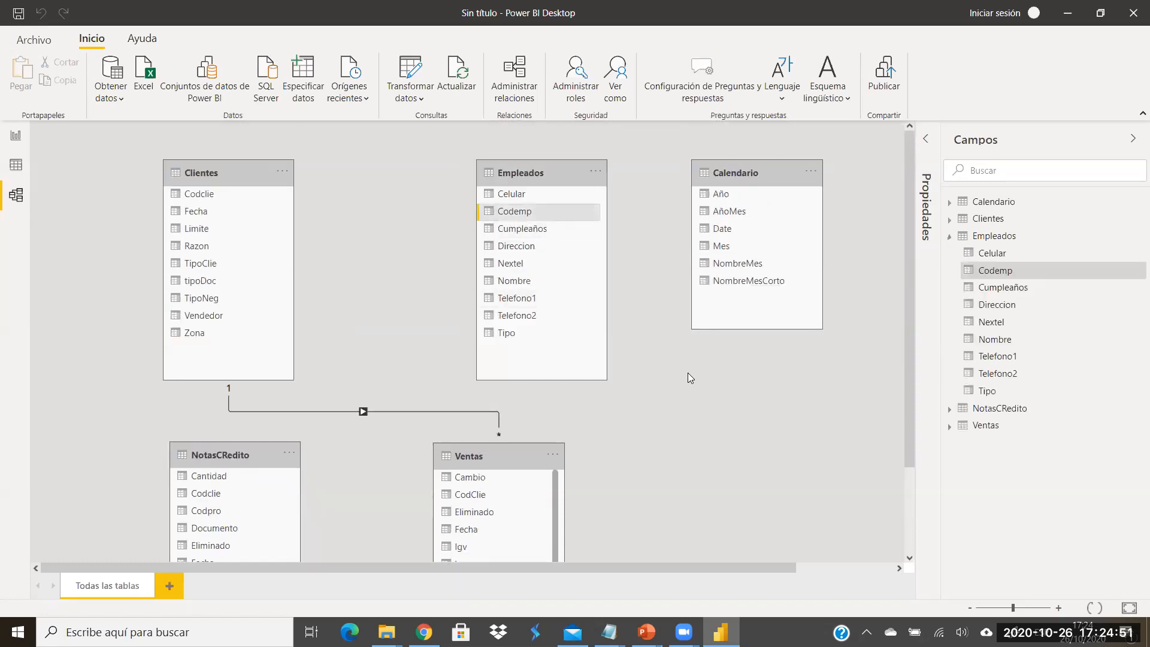
scroll(686, 372, down, 2)
drag(549, 502, 560, 540)
click(555, 523)
scroll(555, 524, down, 1)
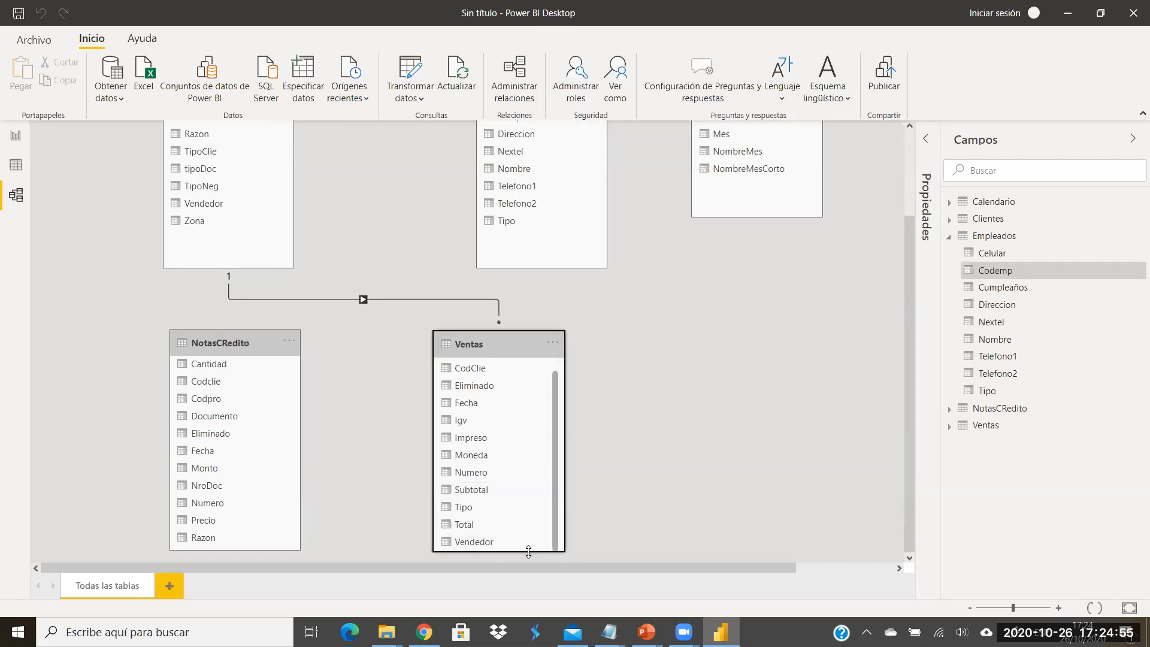
click(514, 339)
drag(515, 331, 516, 303)
click(657, 347)
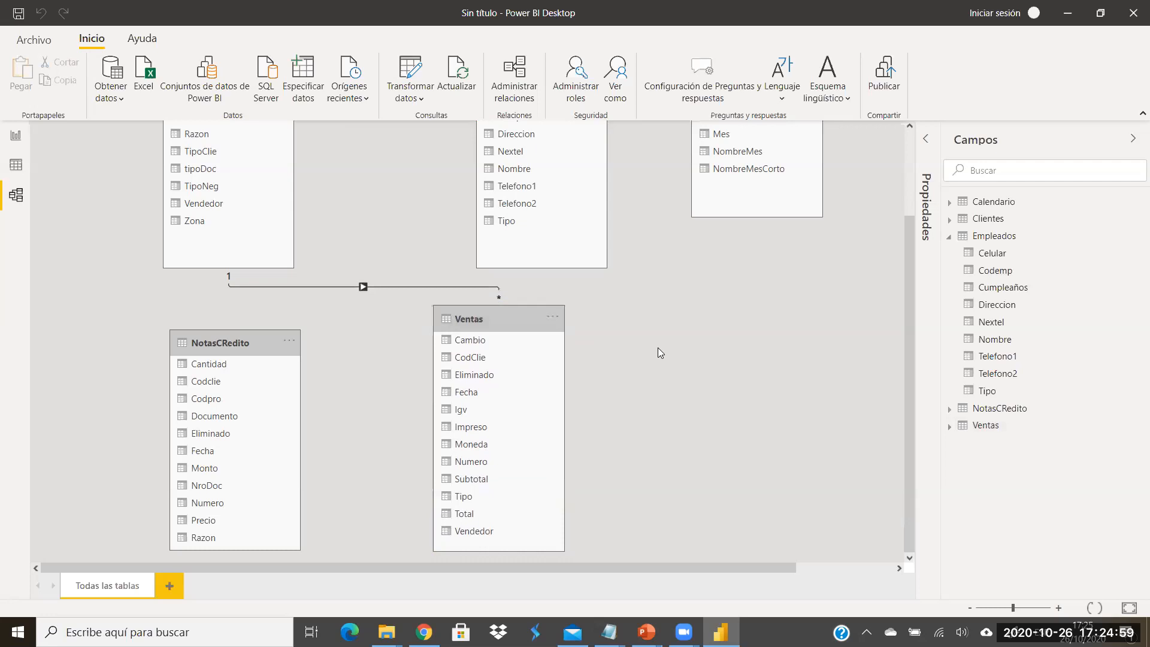
scroll(657, 347, up, 1)
drag(503, 391, 461, 373)
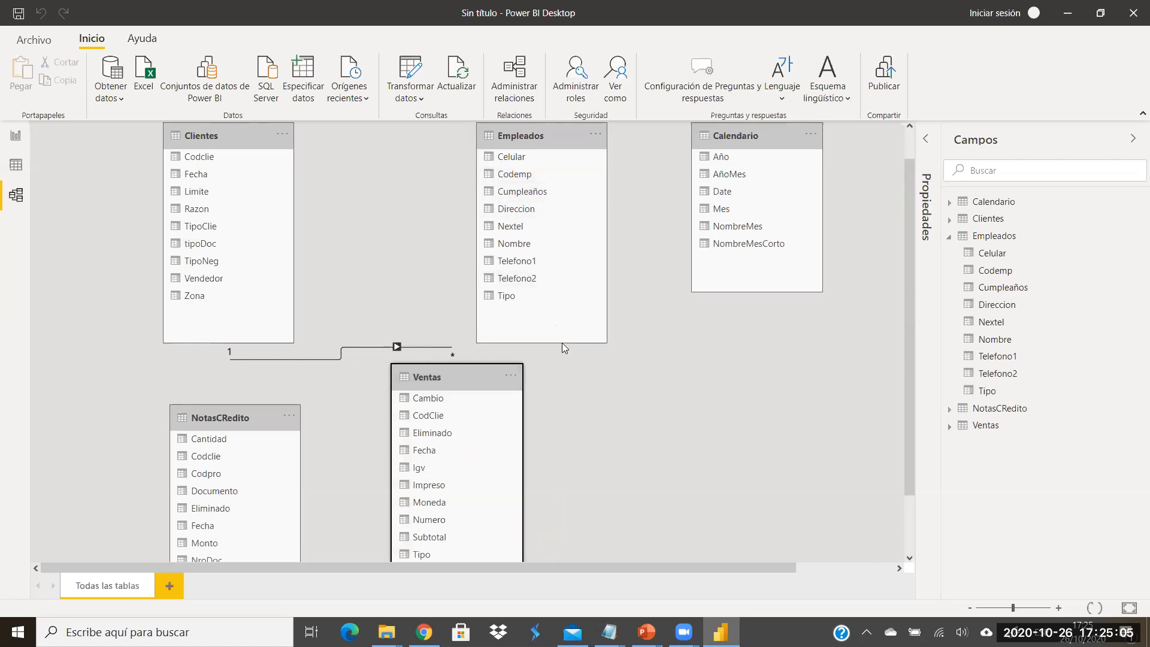
Step: Relate the Codemp field of Empleados to the Vendedor field of Ventas
scroll(568, 359, down, 1)
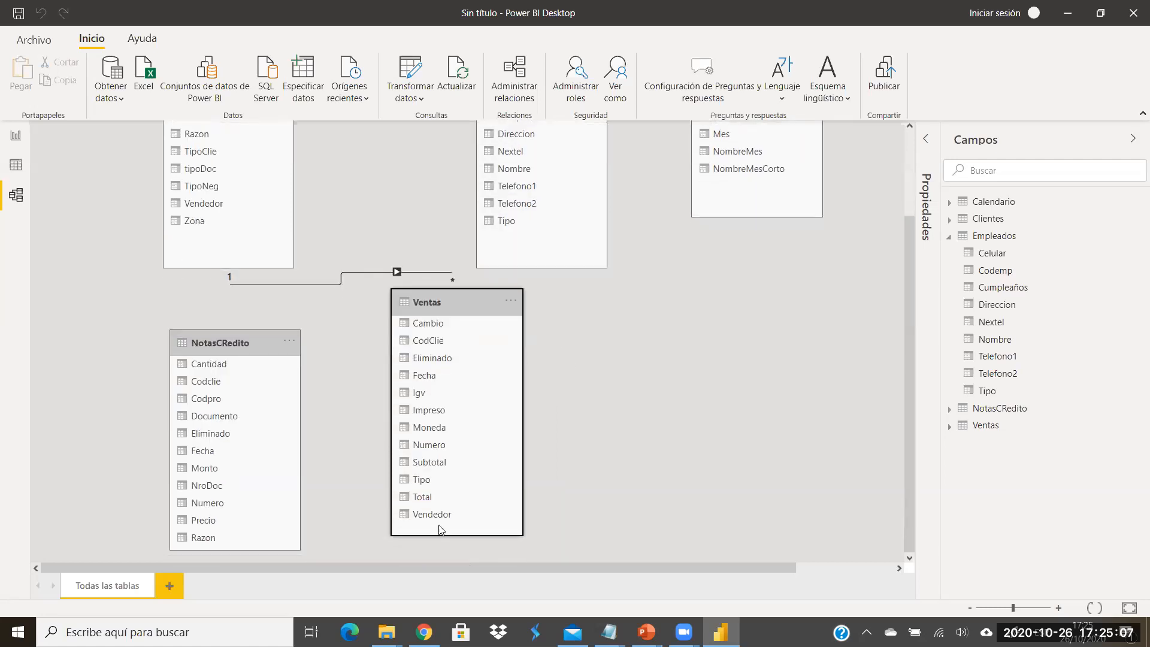
scroll(613, 393, up, 1)
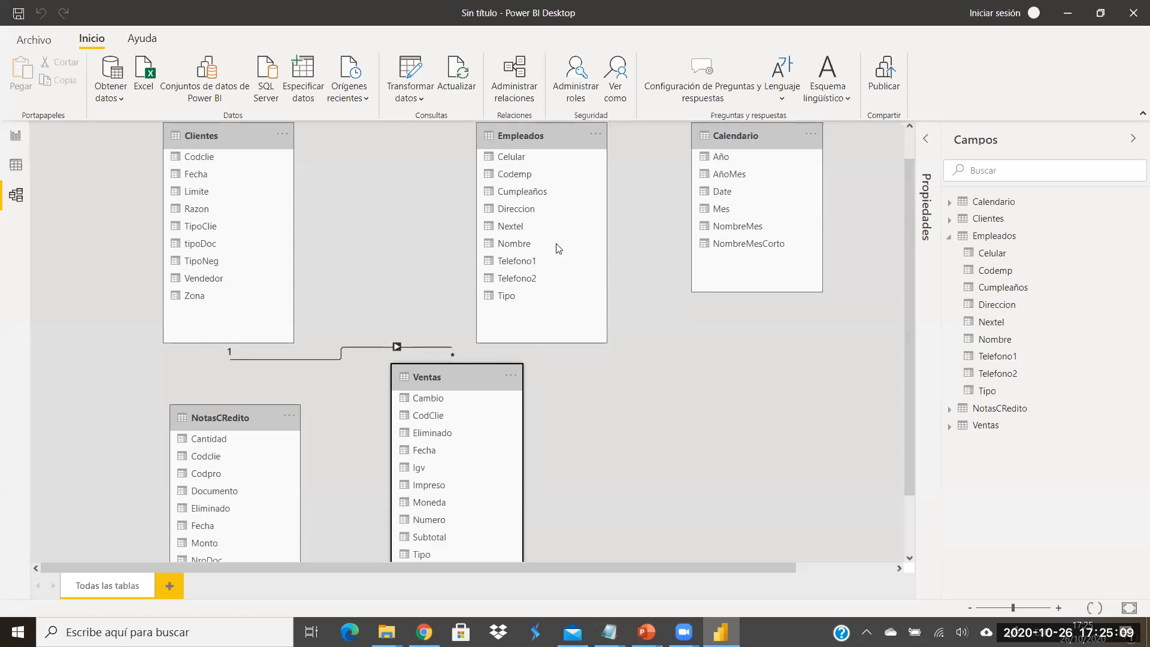
drag(516, 178, 435, 518)
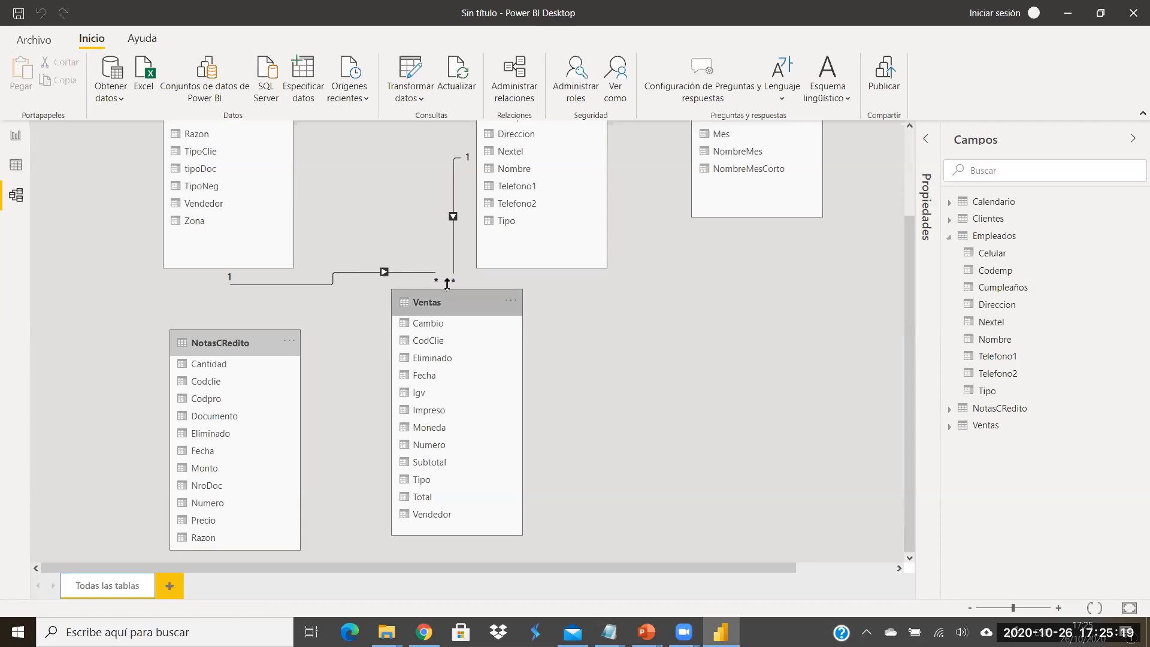
Step: Relate the Date field of Calendario to the Fecha field of Ventas
scroll(694, 396, up, 3)
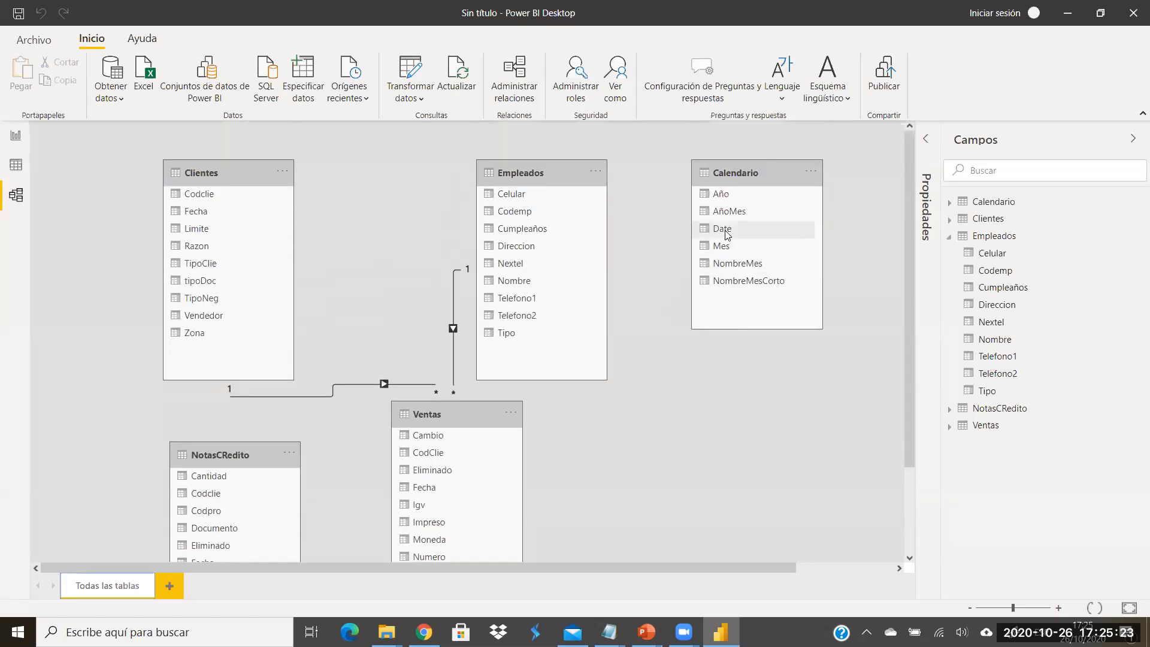
click(728, 233)
scroll(579, 533, down, 2)
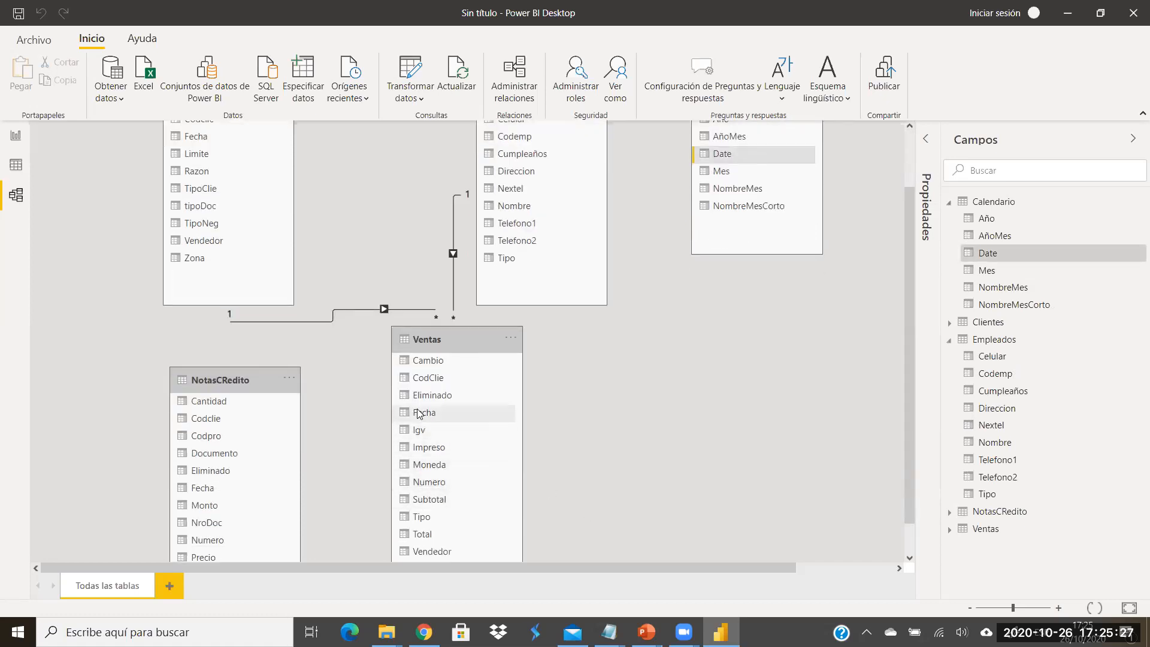
scroll(613, 456, up, 2)
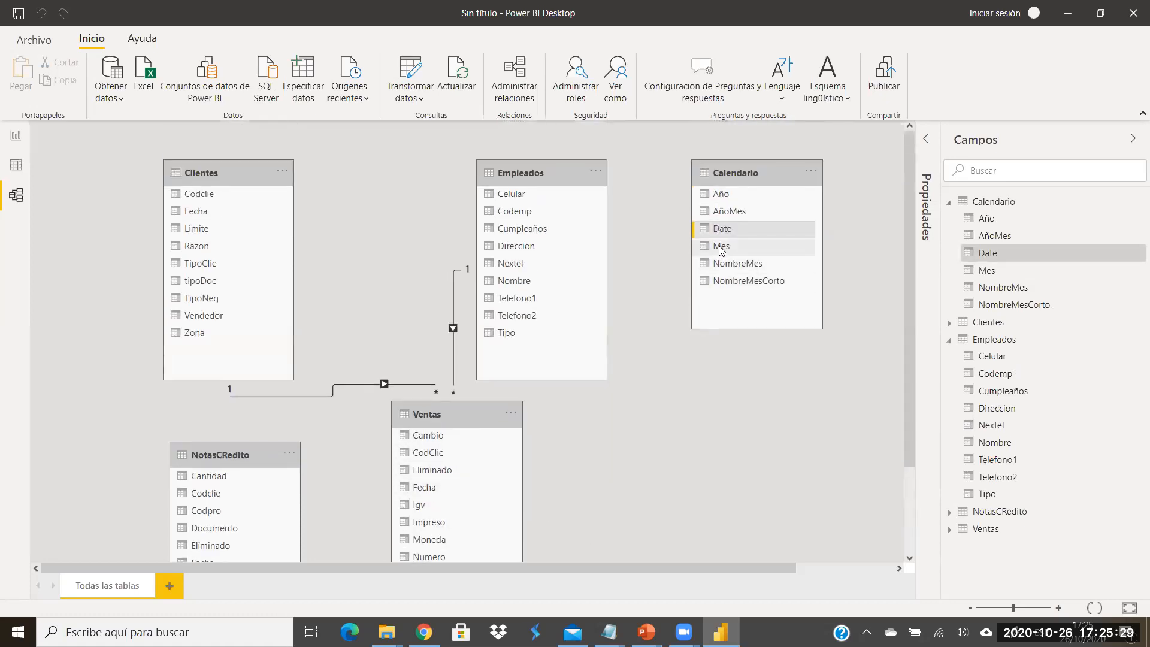
drag(724, 232, 436, 490)
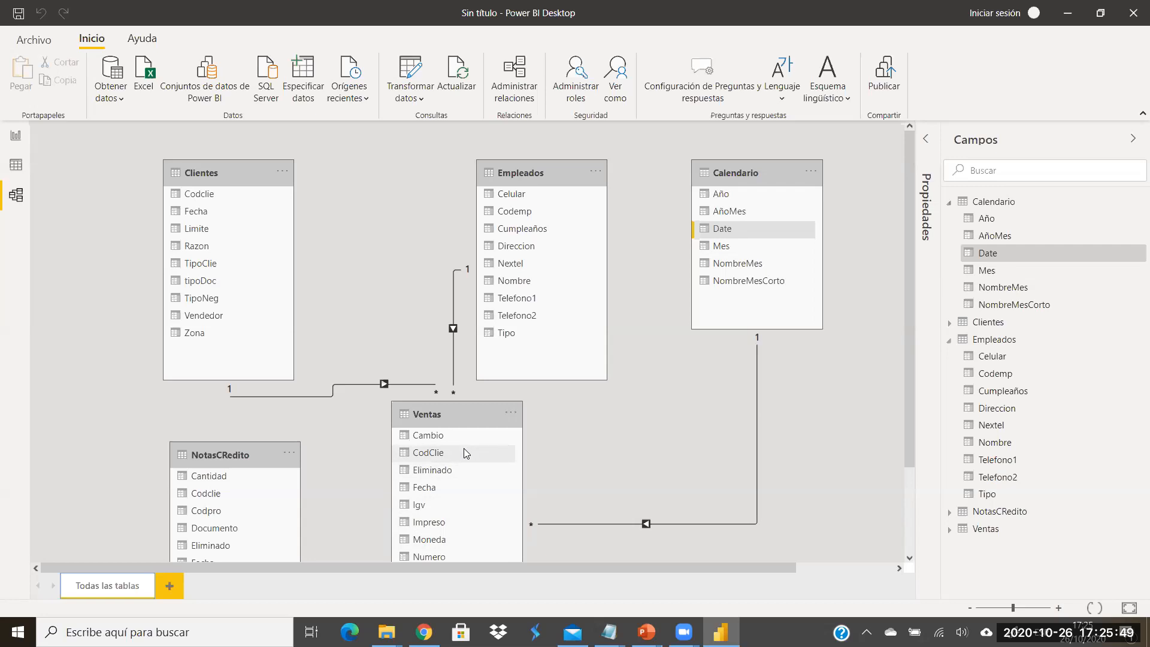
Step: Move NotasCRedito up beneath Clientes and relate the Numero field of Ventas to the Documento field of NotasCRedito
drag(218, 459, 212, 429)
scroll(407, 449, down, 2)
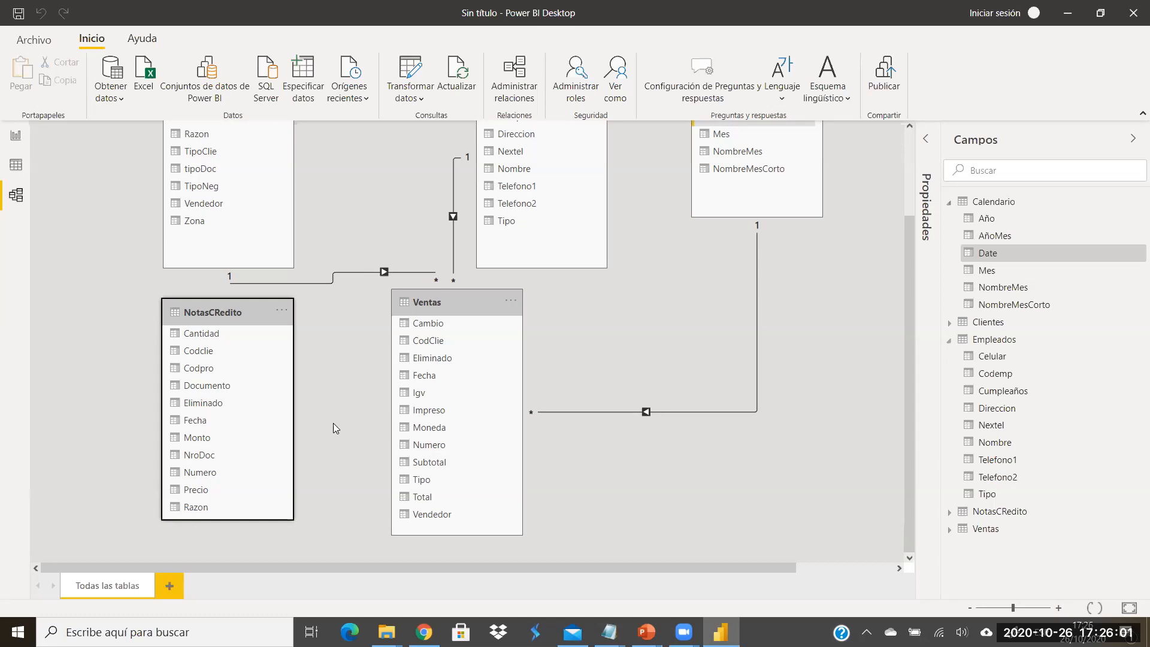
scroll(333, 422, up, 3)
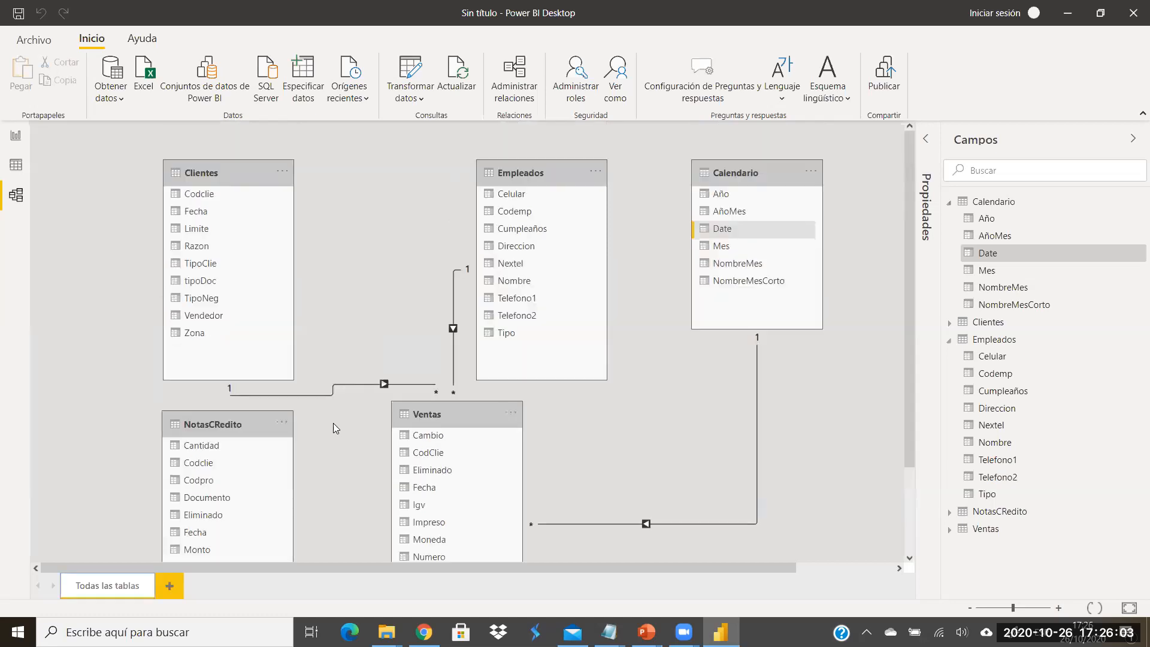
scroll(386, 399, down, 3)
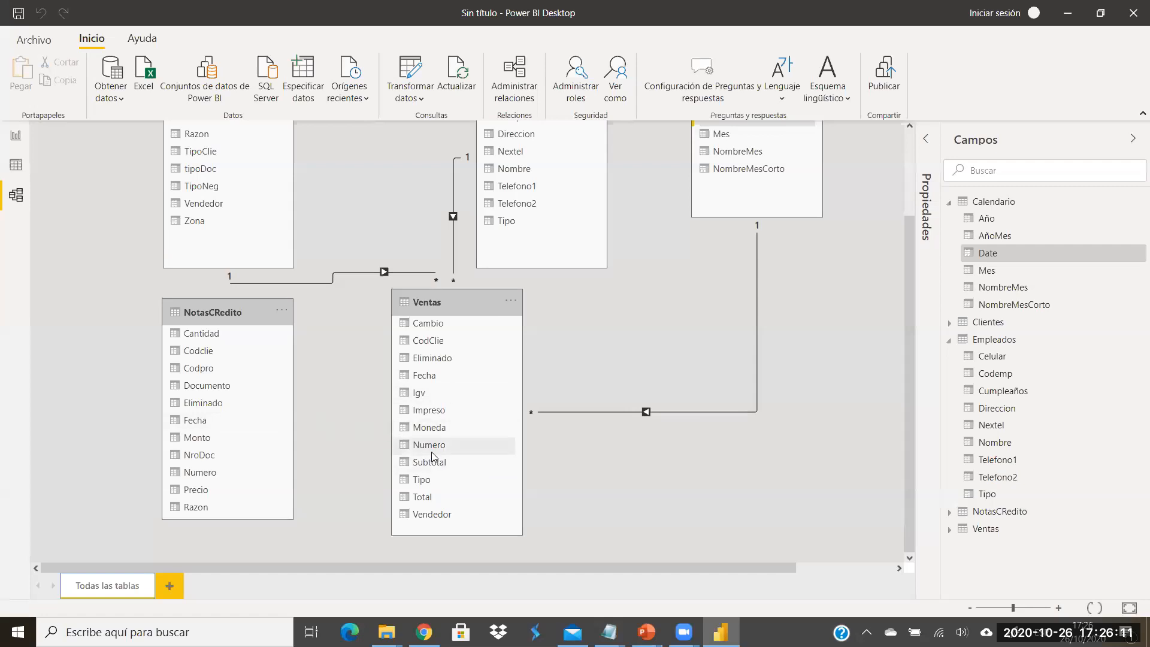
drag(432, 446, 217, 386)
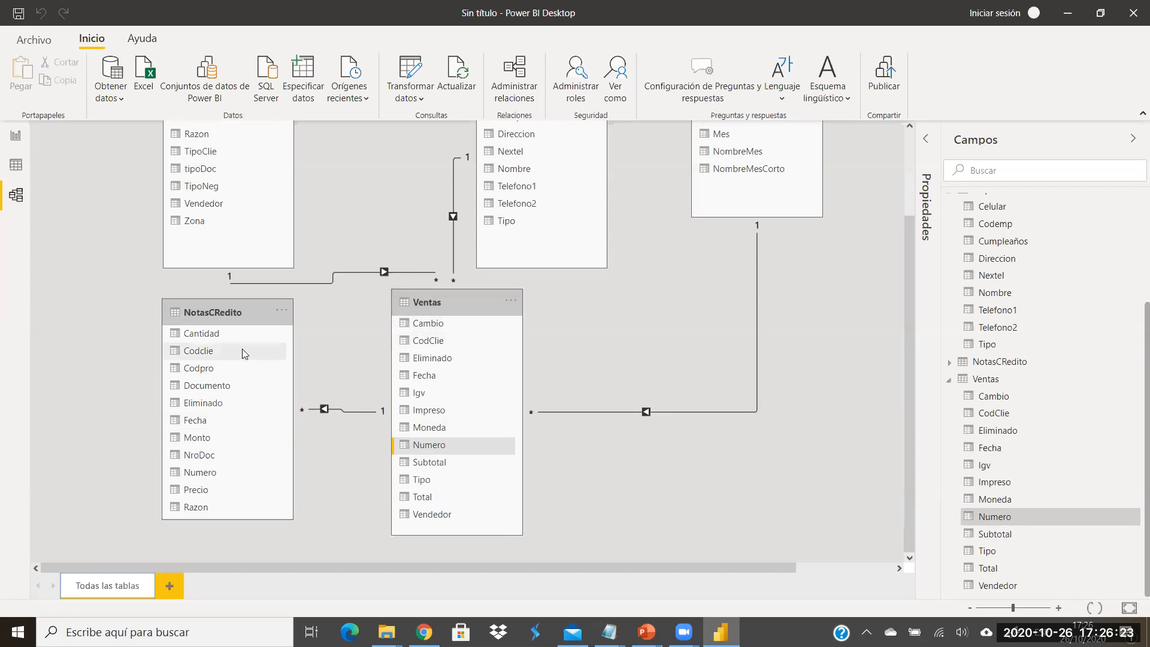
Step: Shift NotasCRedito slightly away from Ventas, and place the Ventas table directly beneath Empleados with a small gap for the relationship lines
drag(215, 307, 199, 306)
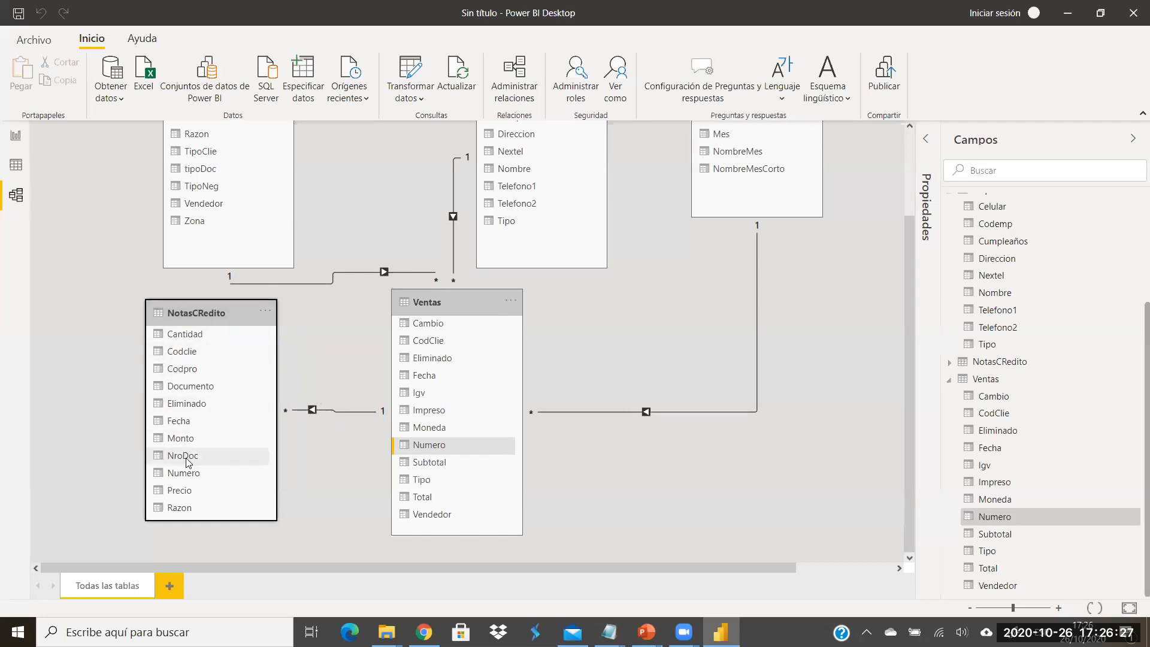
click(725, 499)
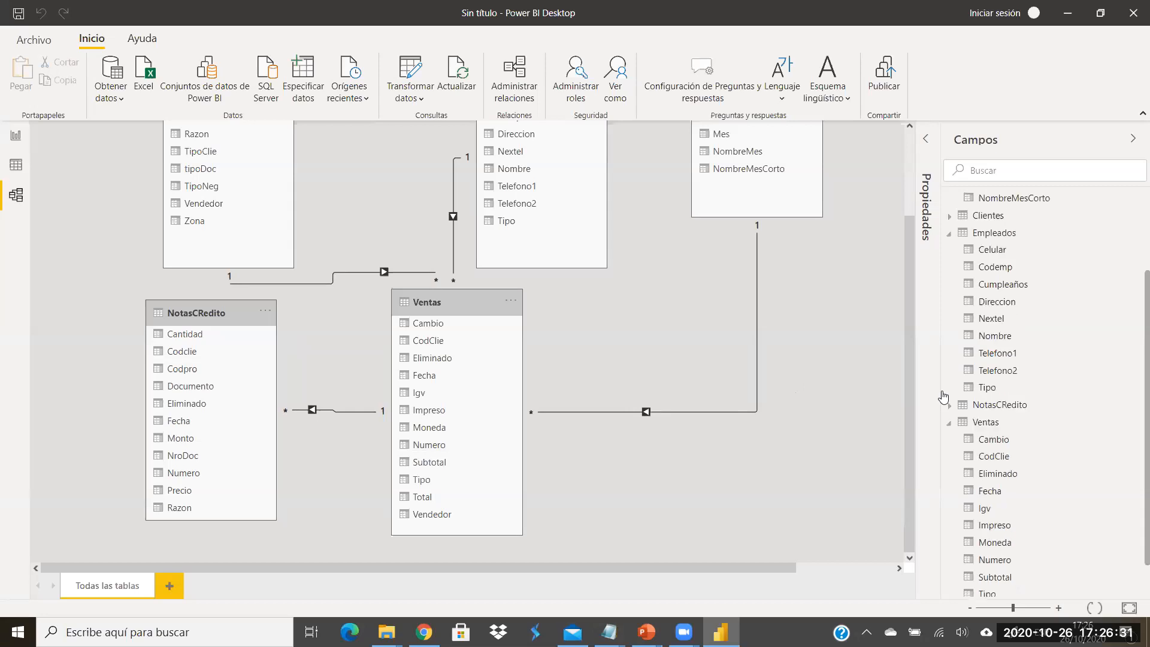
scroll(871, 363, up, 2)
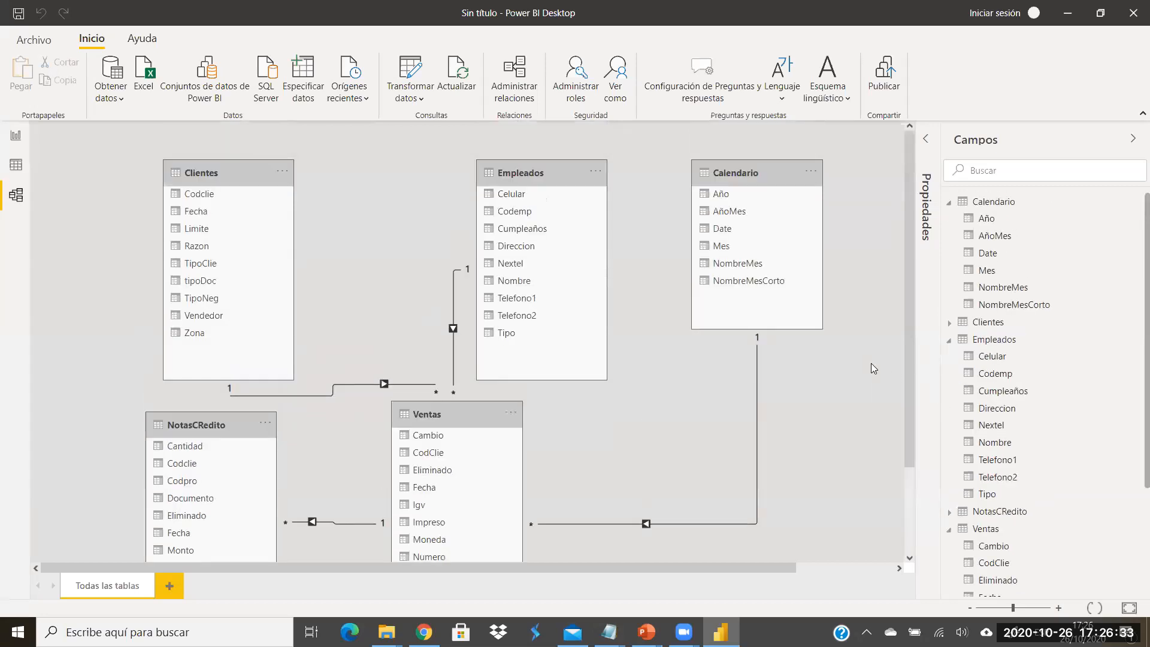
scroll(870, 363, down, 1)
scroll(871, 363, up, 1)
scroll(871, 369, down, 1)
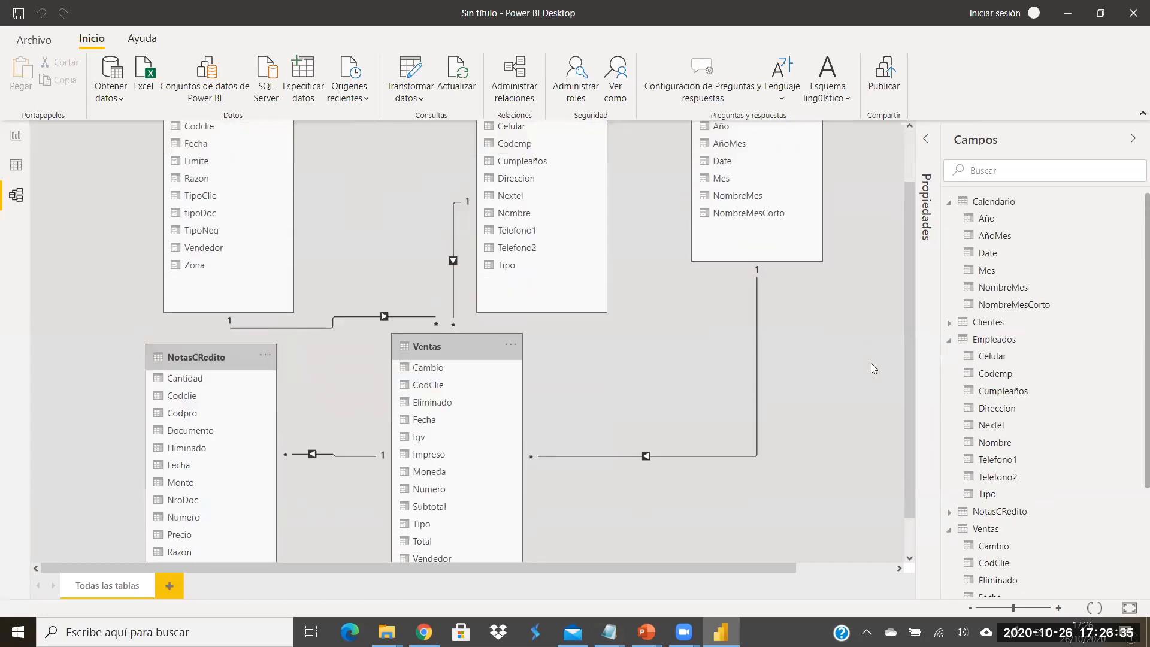
drag(462, 340, 537, 348)
click(675, 337)
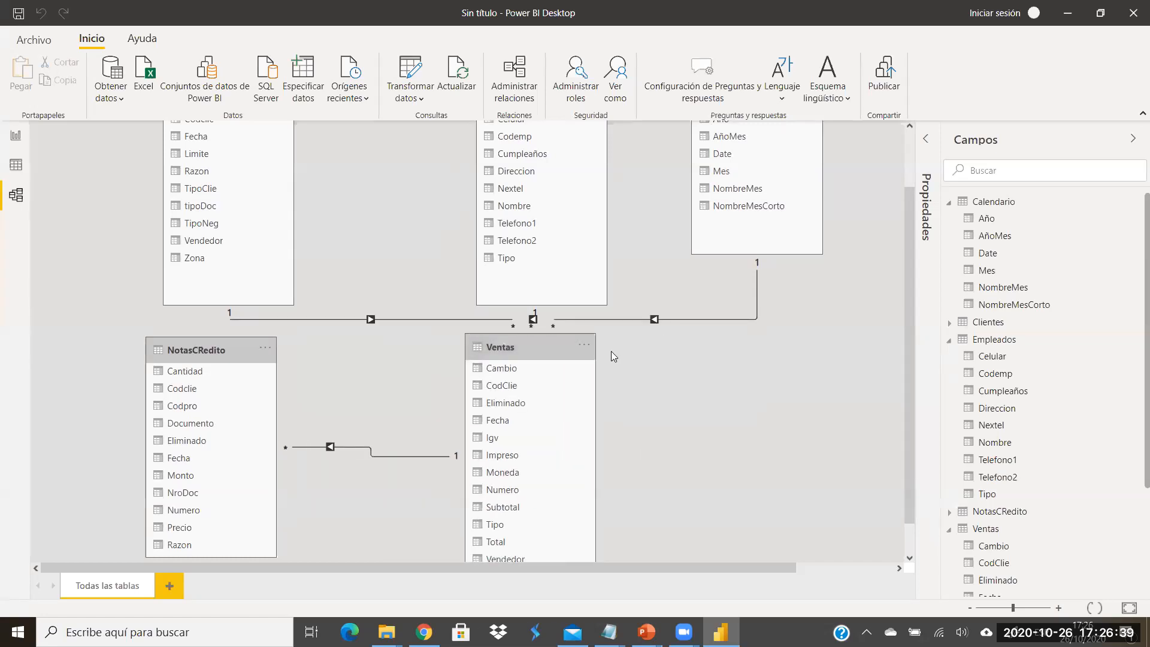
drag(548, 348, 546, 362)
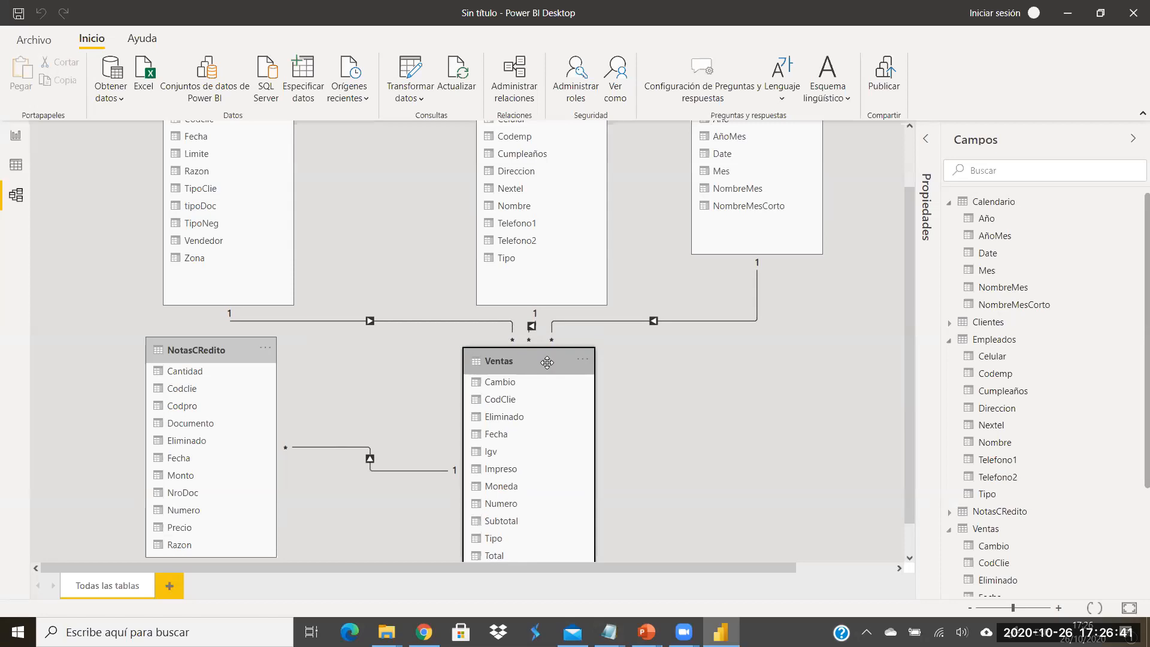
click(672, 336)
Step: Shorten the Empleados table box to fit its fields and centre it between Clientes and Calendario
click(556, 290)
scroll(576, 318, up, 1)
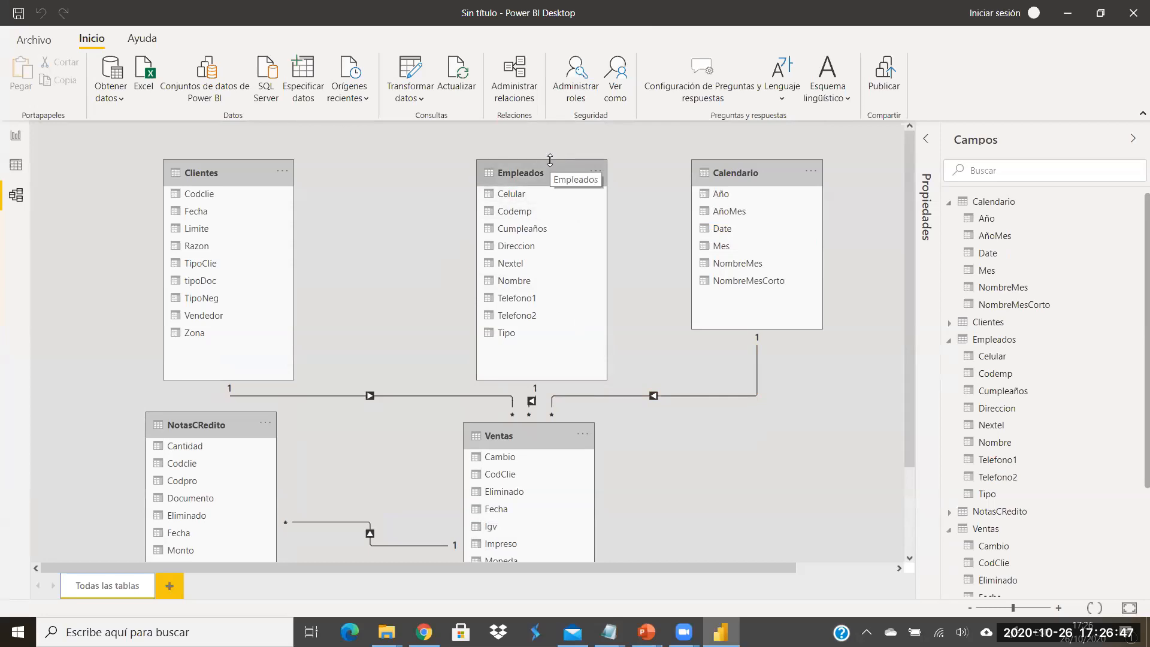
drag(545, 160, 520, 177)
click(697, 446)
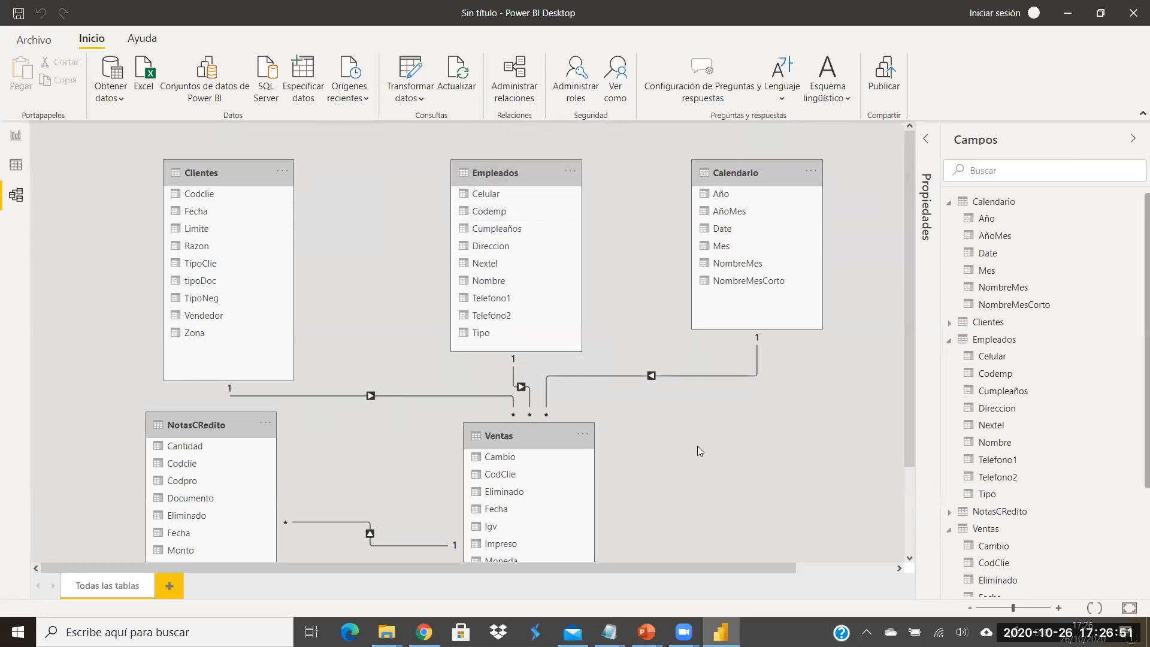
scroll(697, 446, down, 1)
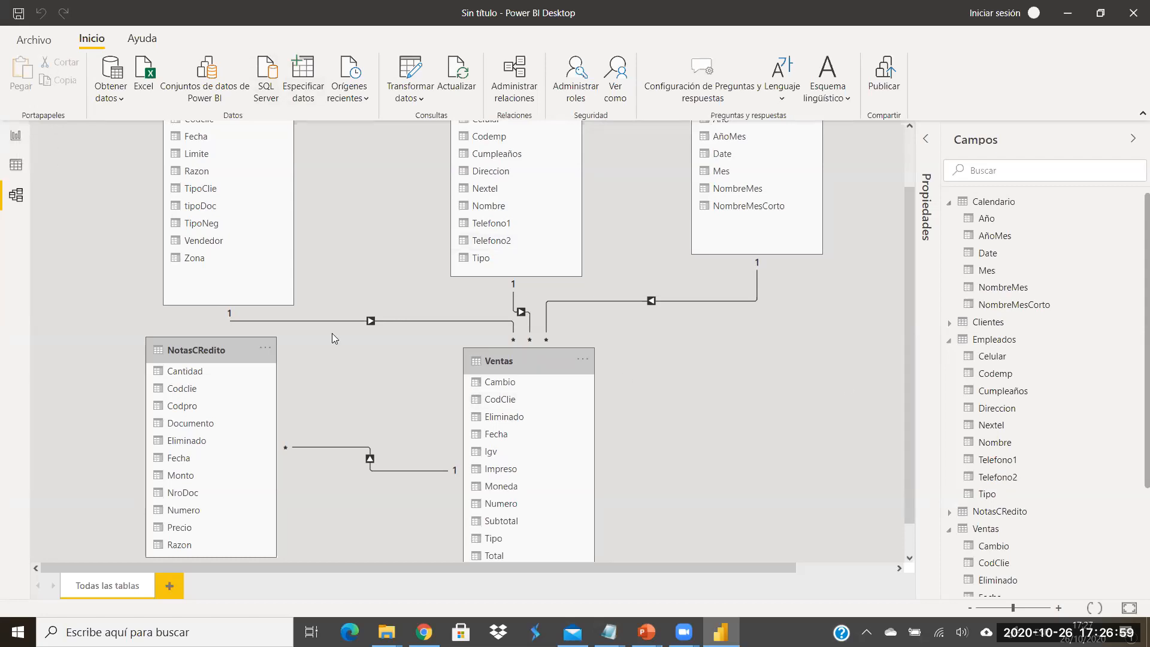
Step: Look at the Ventas table data, create a blank query named Medidas, and load it into the model
click(16, 166)
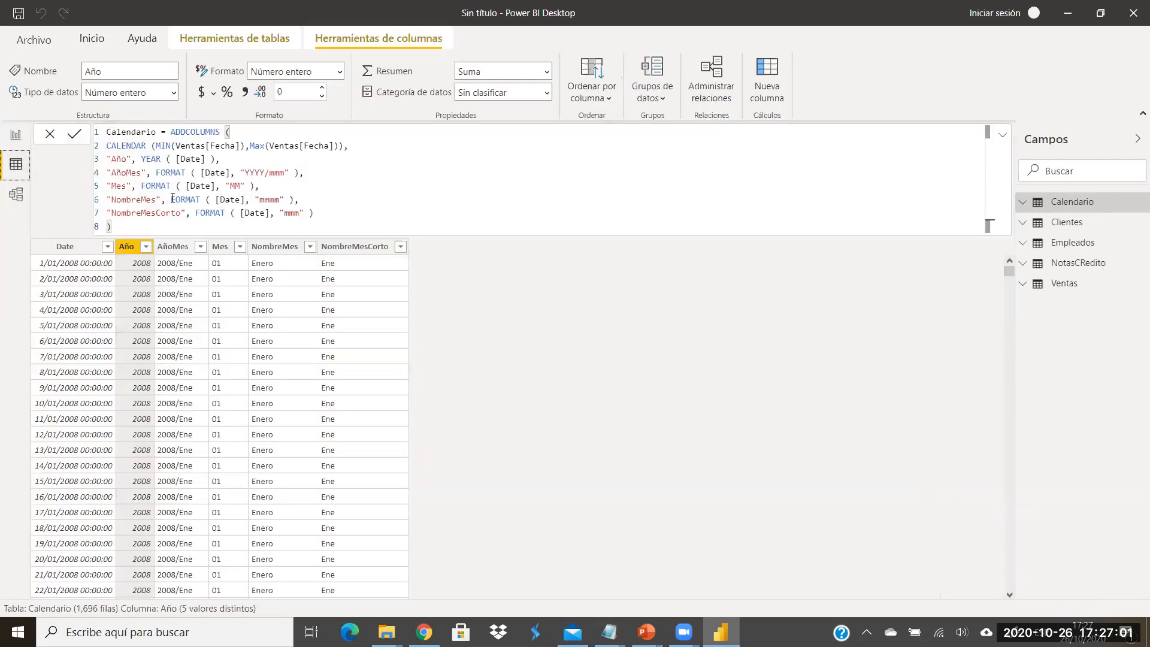
click(1050, 286)
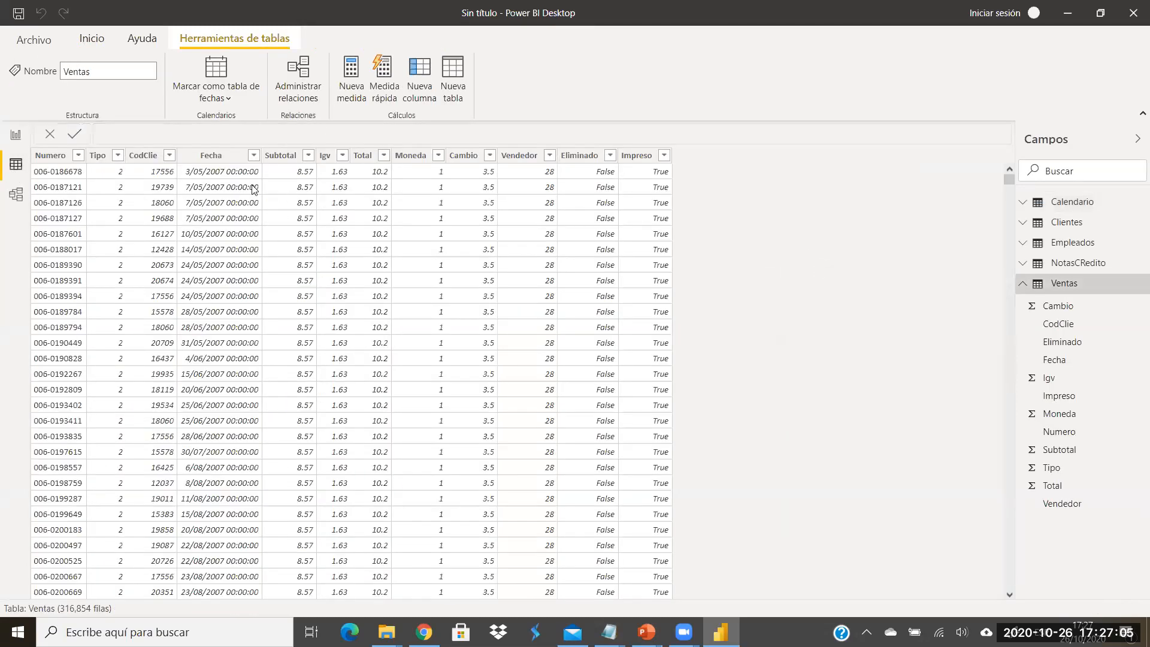
click(86, 42)
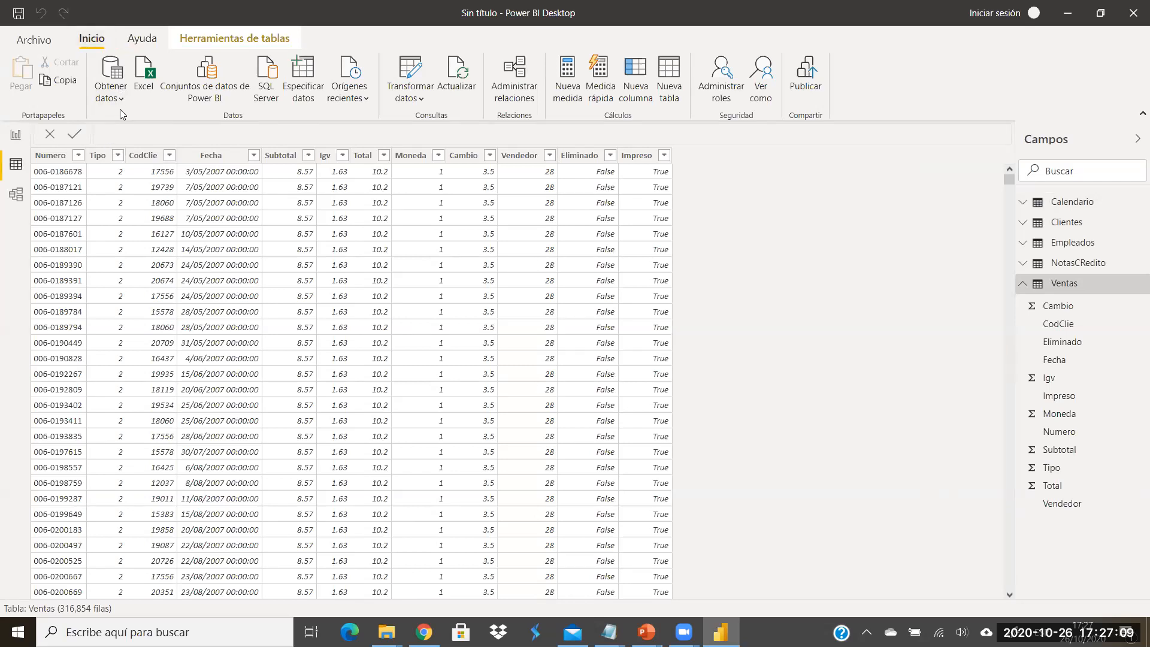
click(1022, 285)
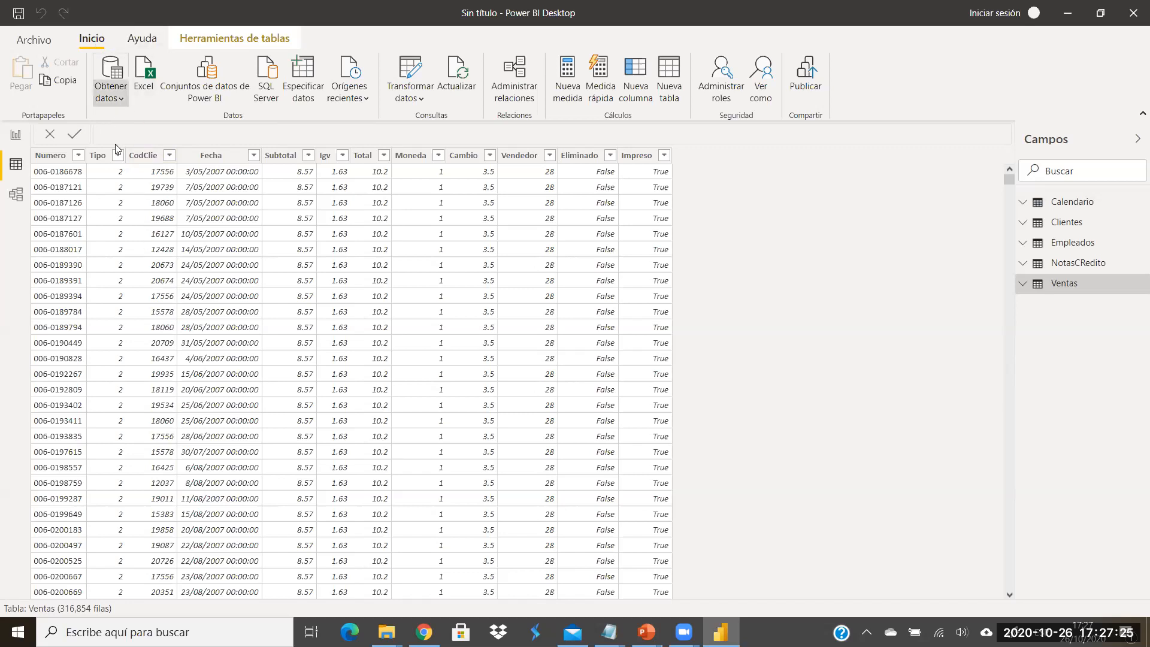
click(124, 92)
click(162, 343)
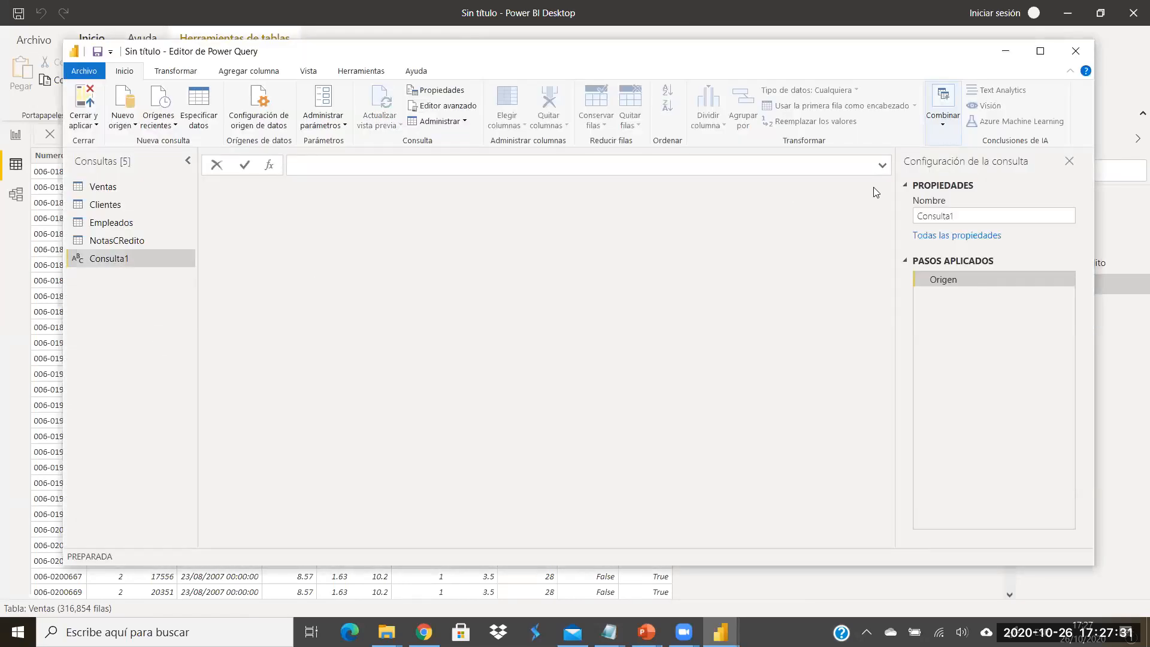
click(967, 215)
text(Medidas)
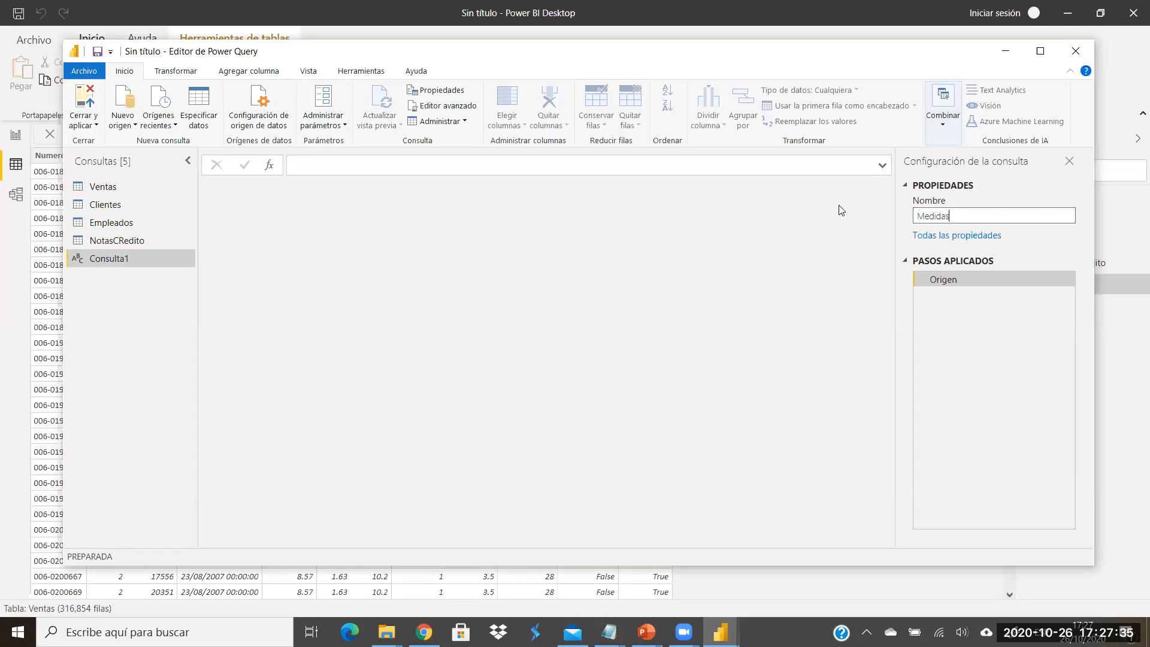
click(87, 96)
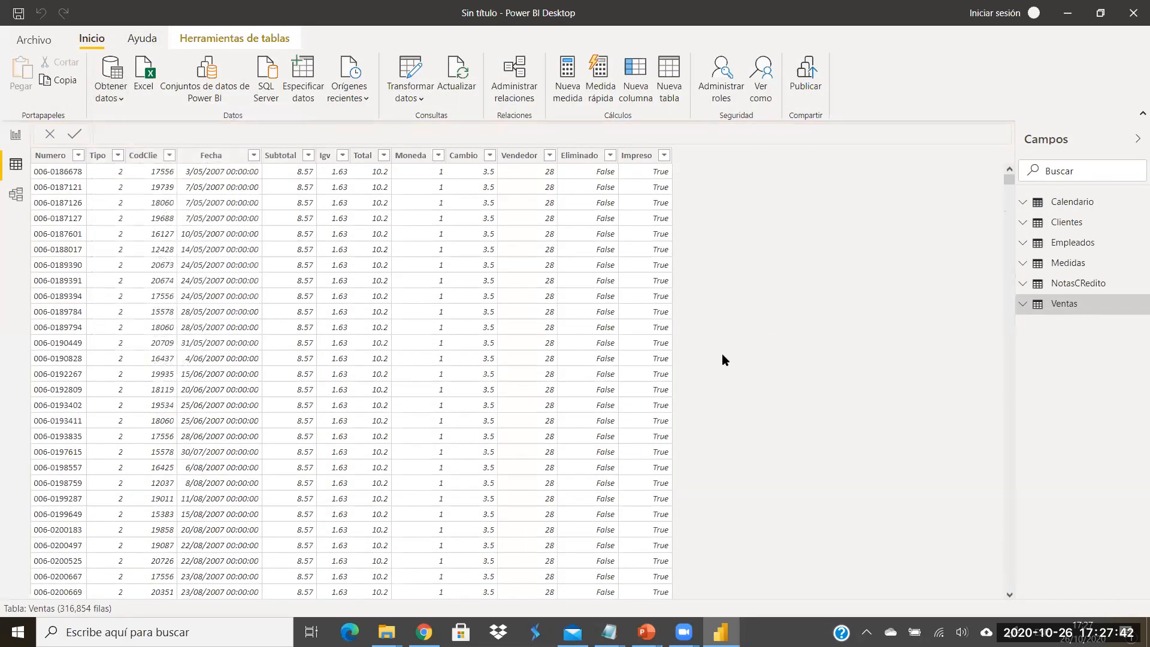
Step: Create a measure in the Medidas table defined as Venta_total = sum(Ventas[Total])
click(1094, 267)
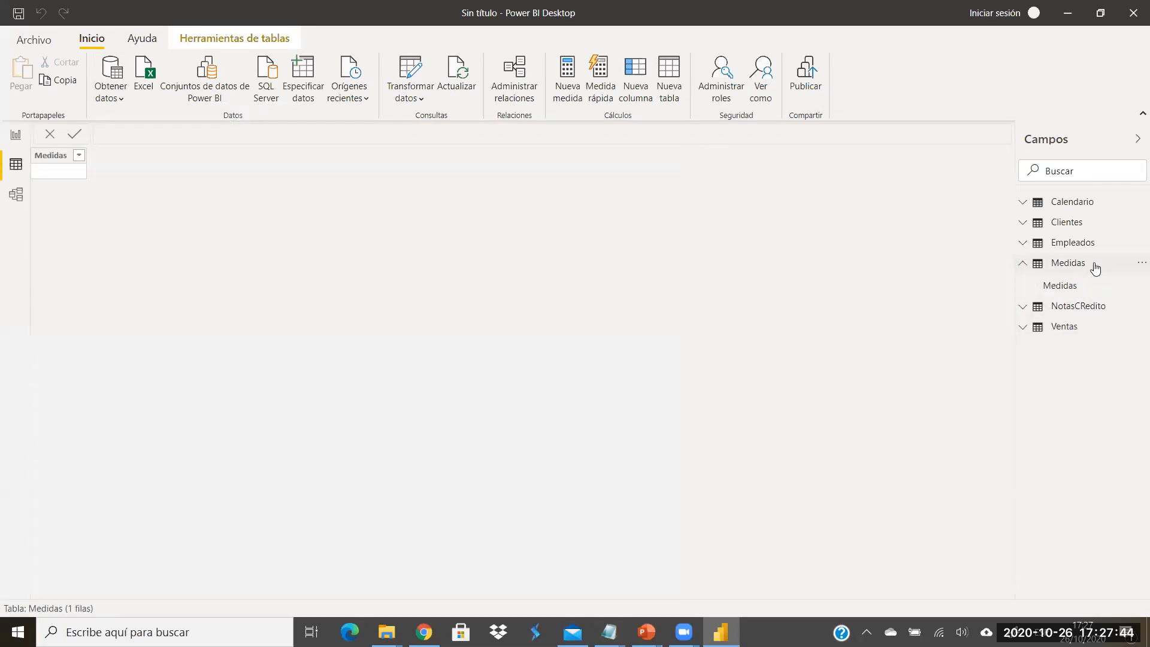
click(1028, 264)
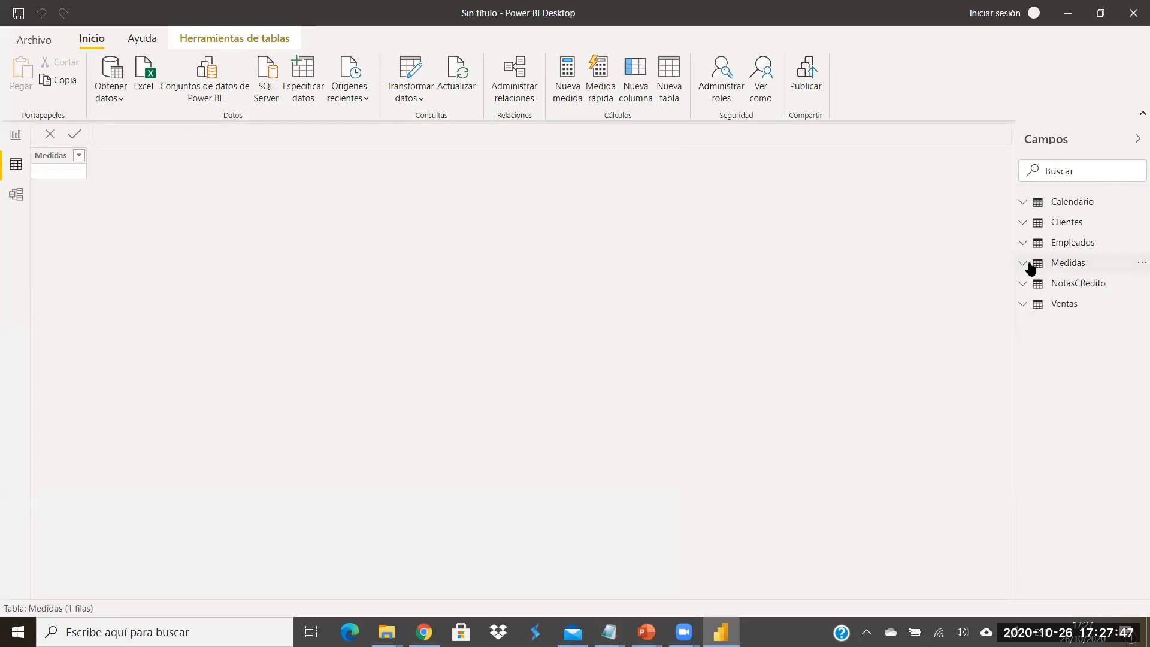
click(1135, 267)
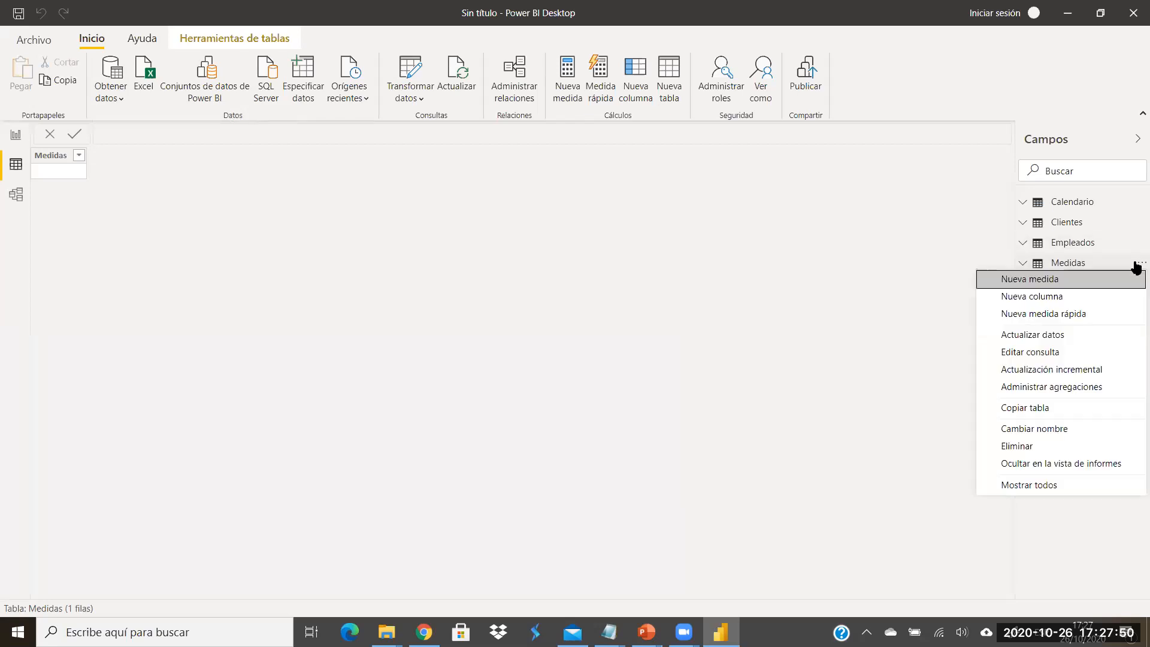
click(1052, 282)
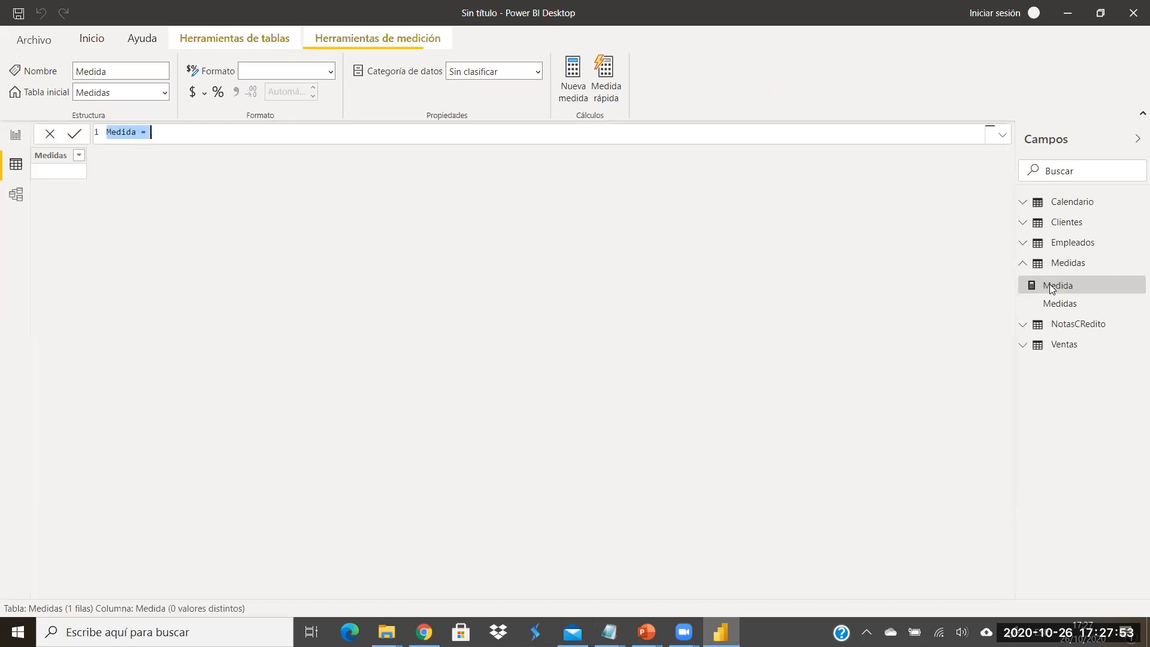
text(Venta_)
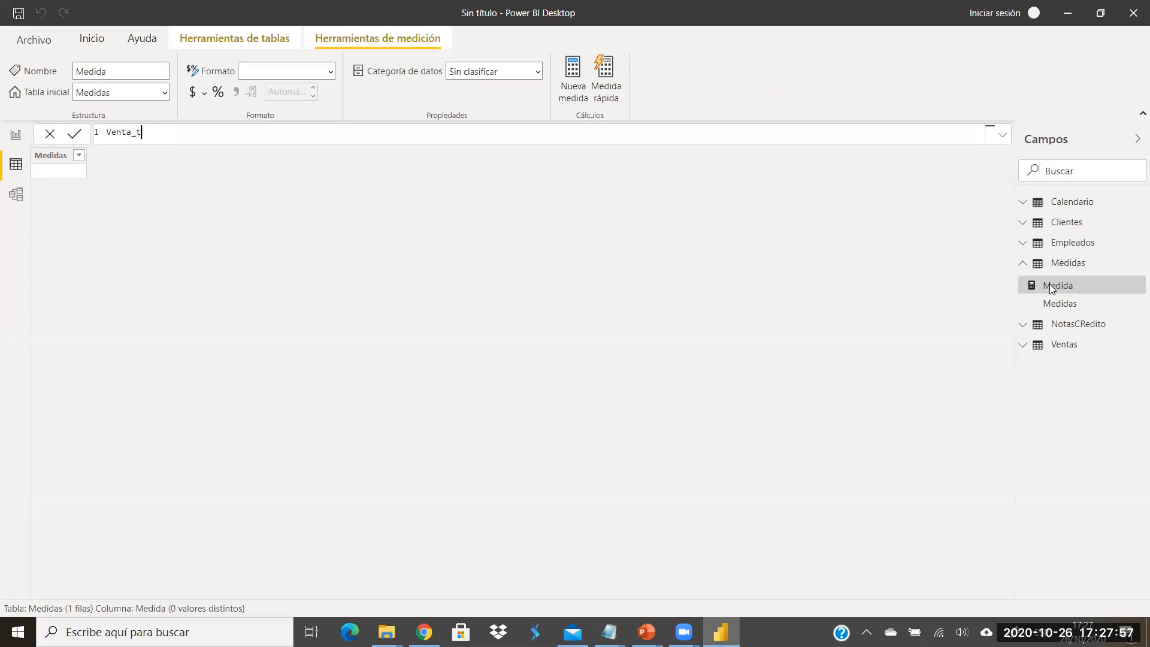
text(total=sum()
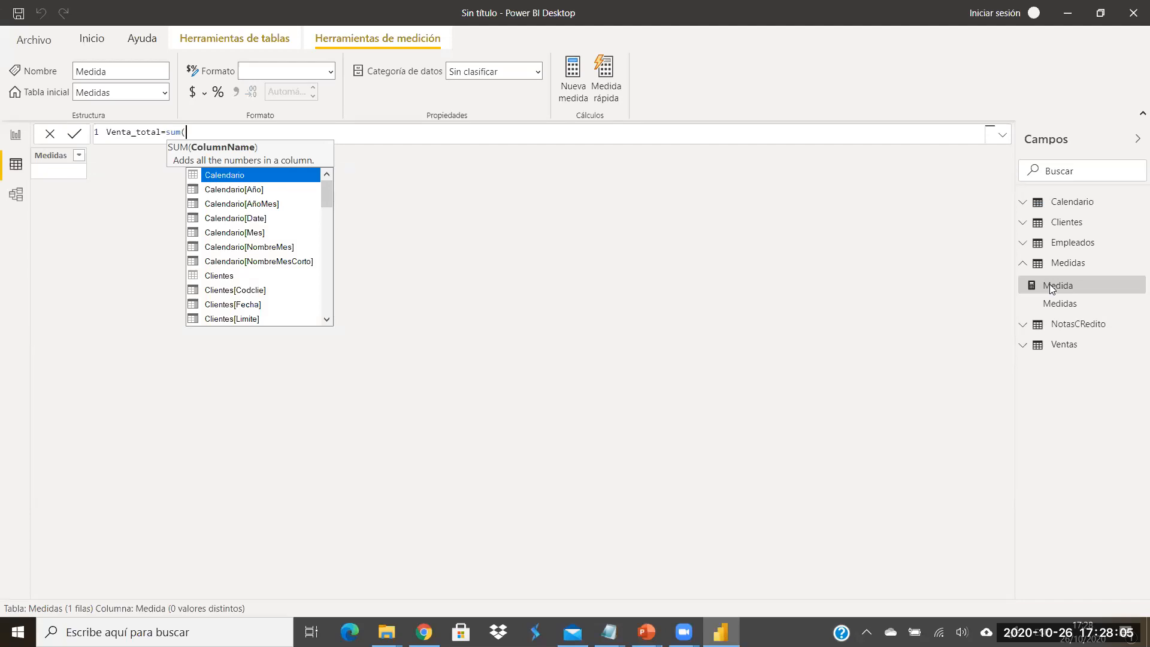
text(vent)
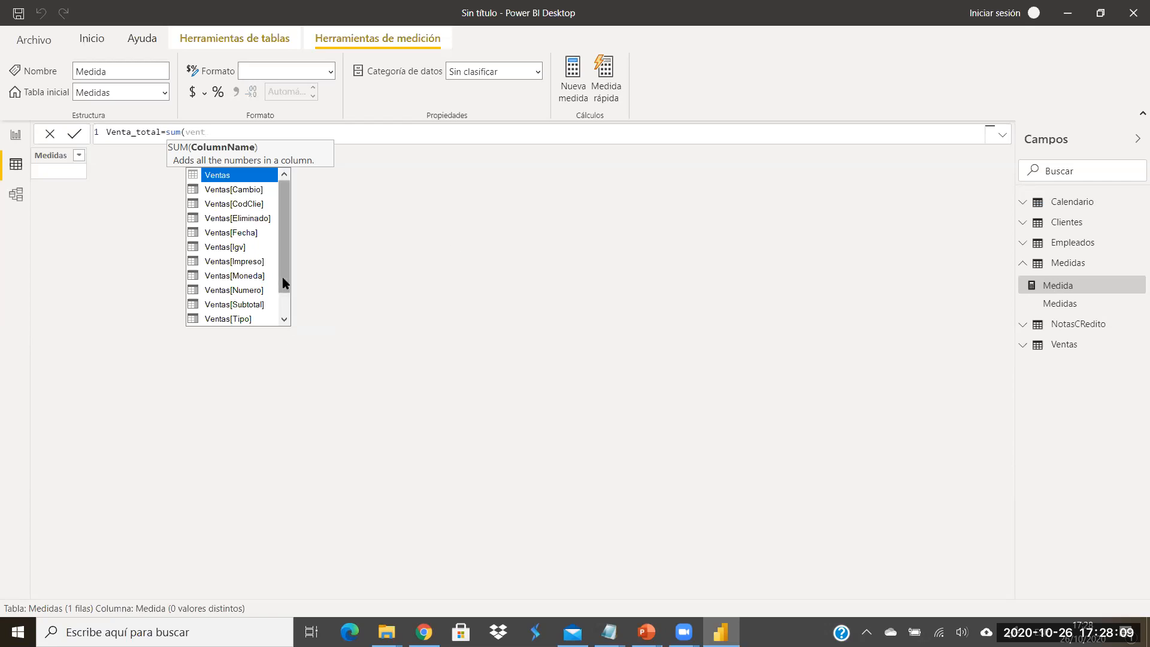
scroll(283, 282, down, 1)
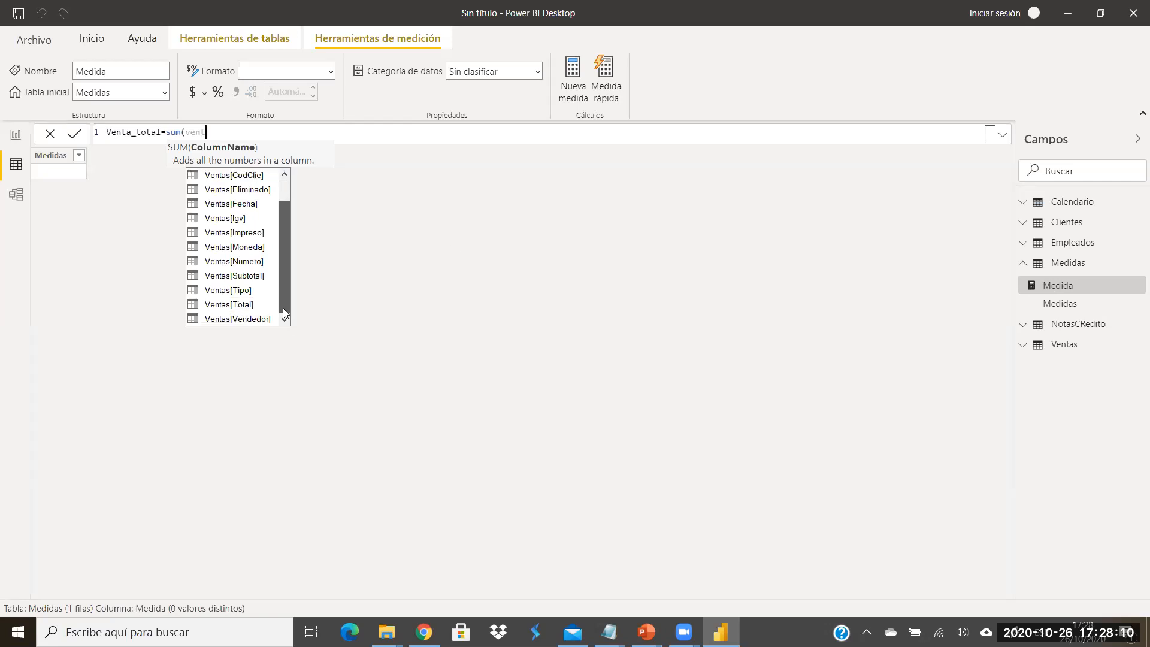
double_click(242, 306)
text())
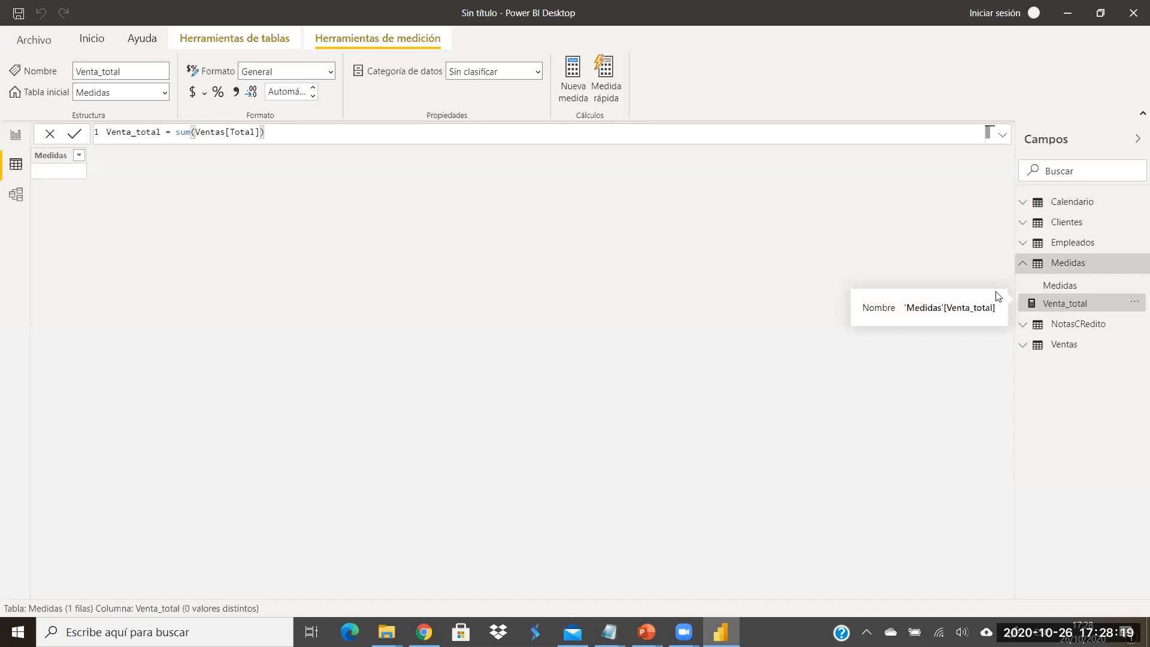
Step: Add a card visual displaying the Venta_total measure to report page Página 1
click(16, 139)
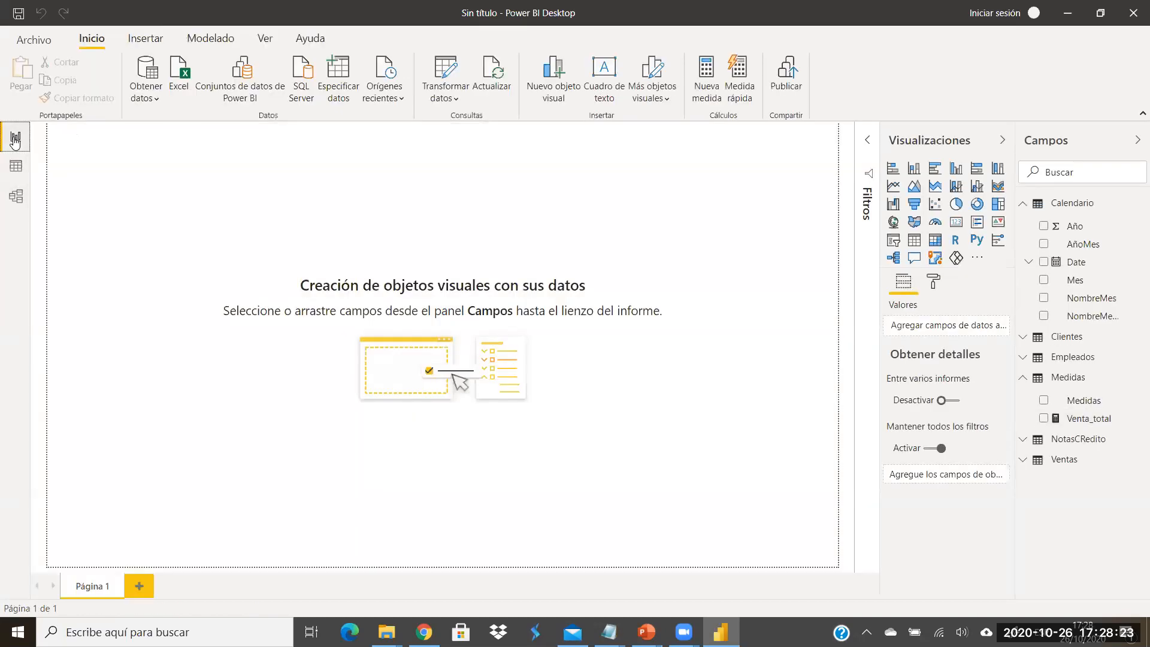
click(957, 224)
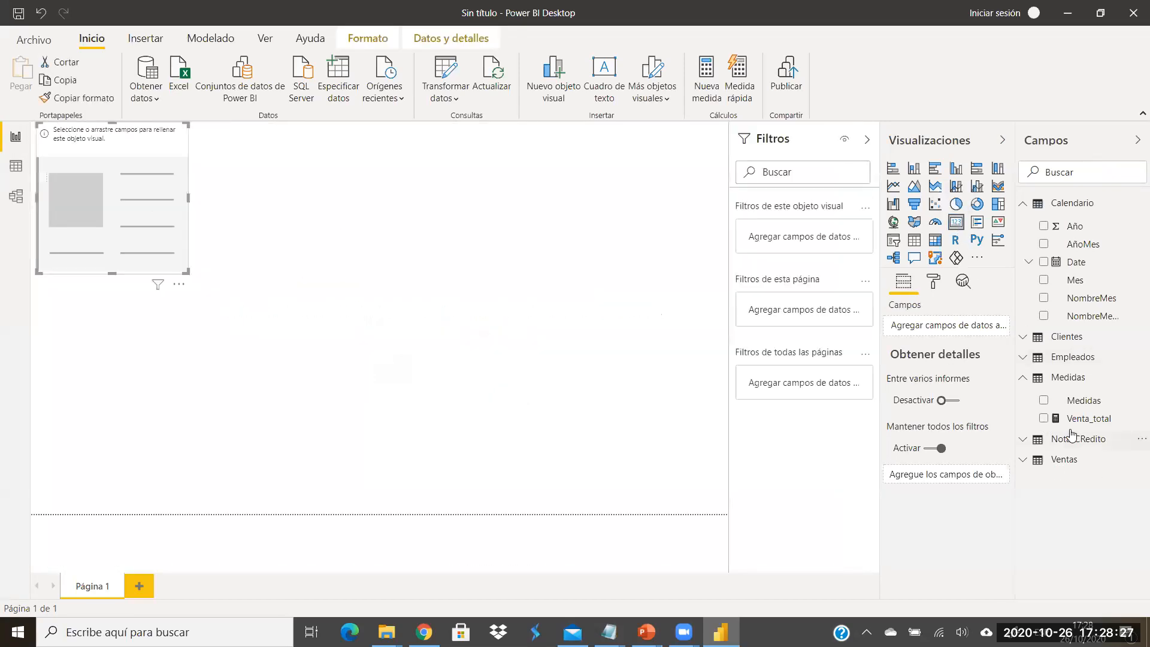
click(1044, 418)
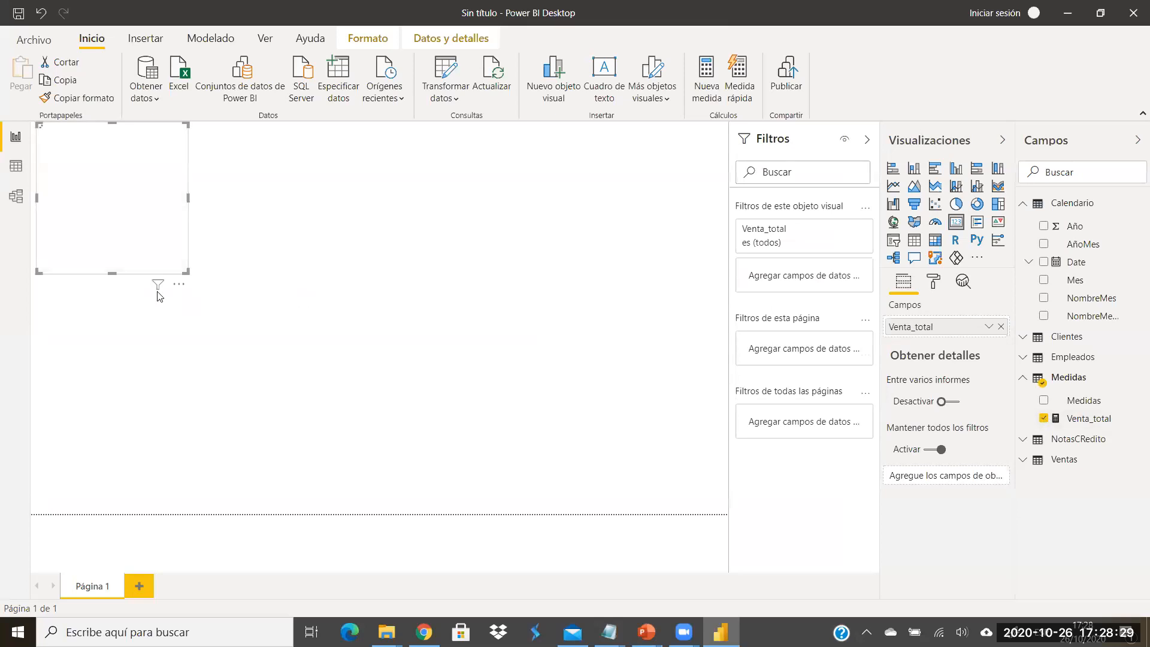
Step: Reduce the height of the Venta_total card and move it slightly down against the report page's left edge
drag(112, 273, 115, 213)
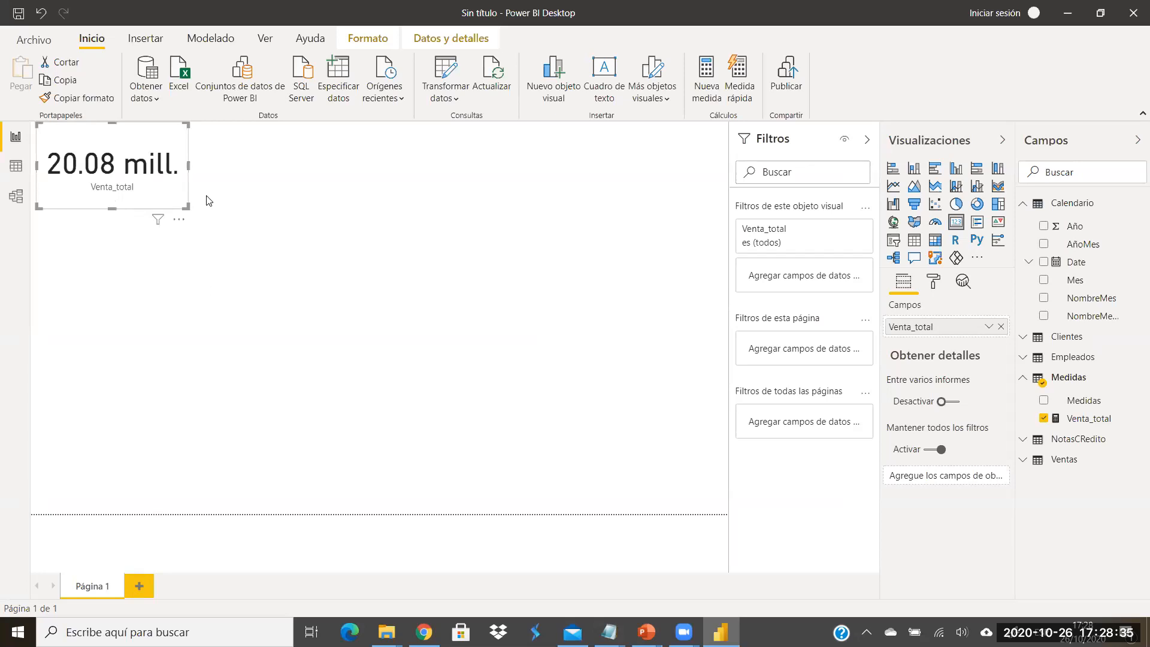
drag(182, 133, 177, 157)
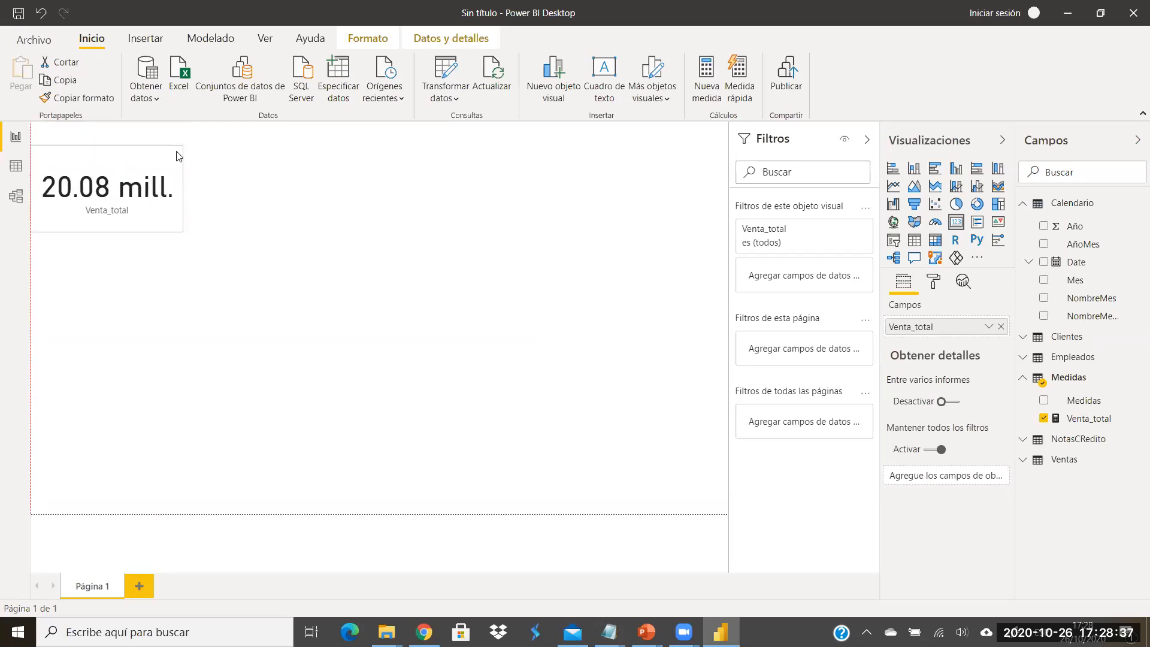
click(358, 194)
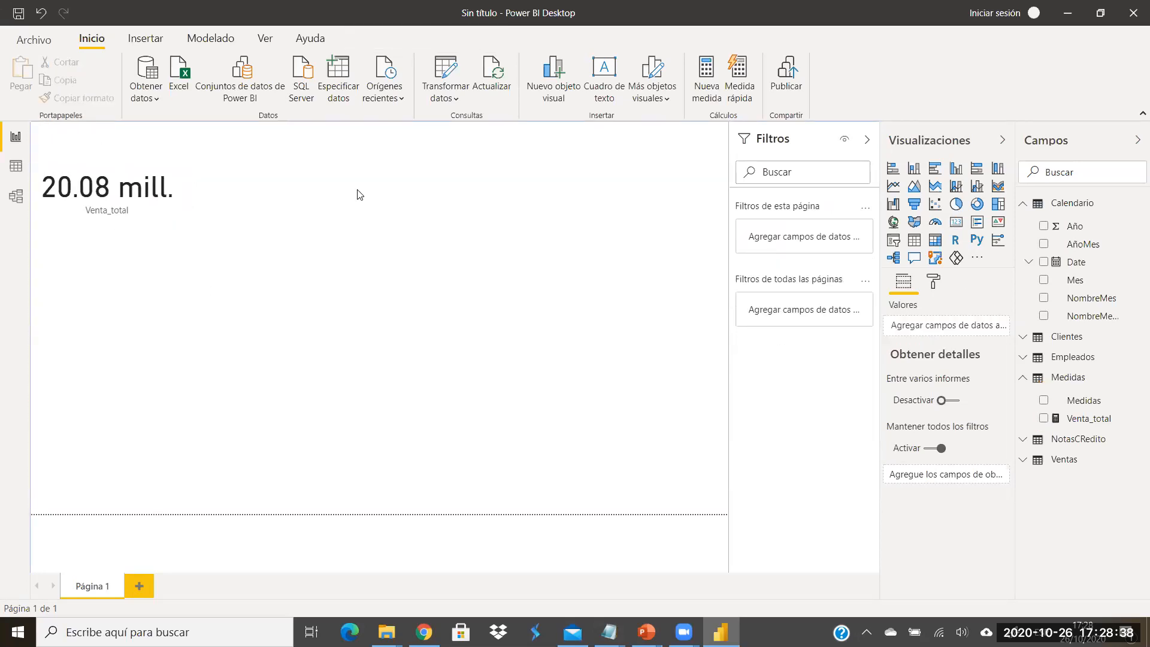
Step: Add a slicer on the Calendario table's Año field and display its years as a list
click(893, 241)
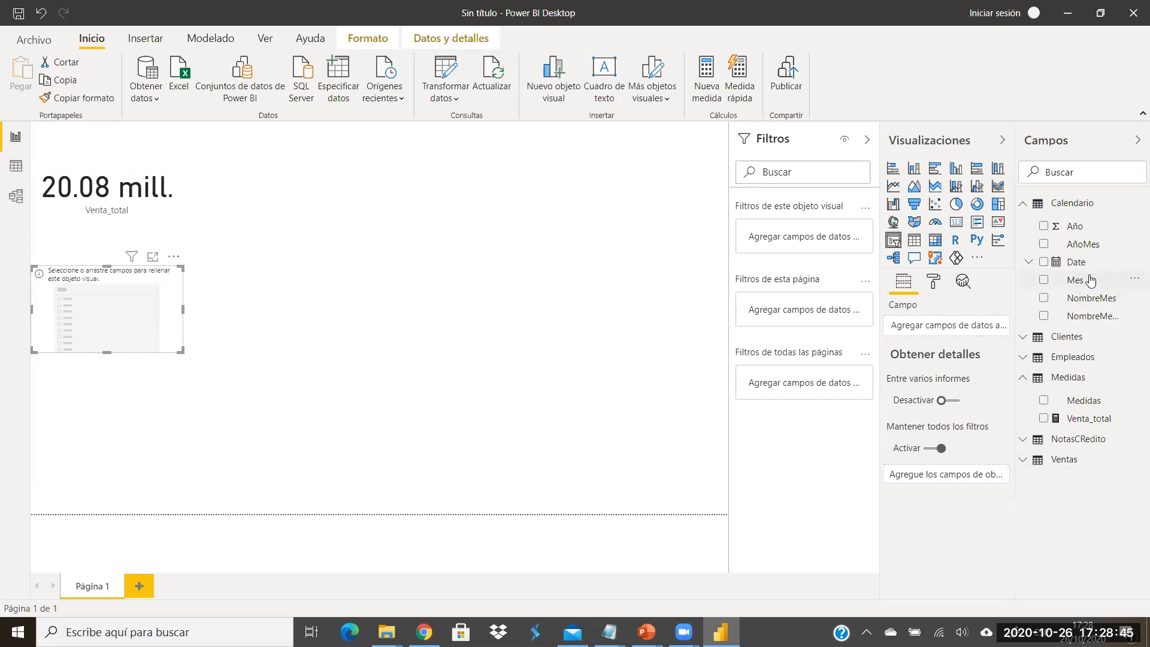
click(1043, 226)
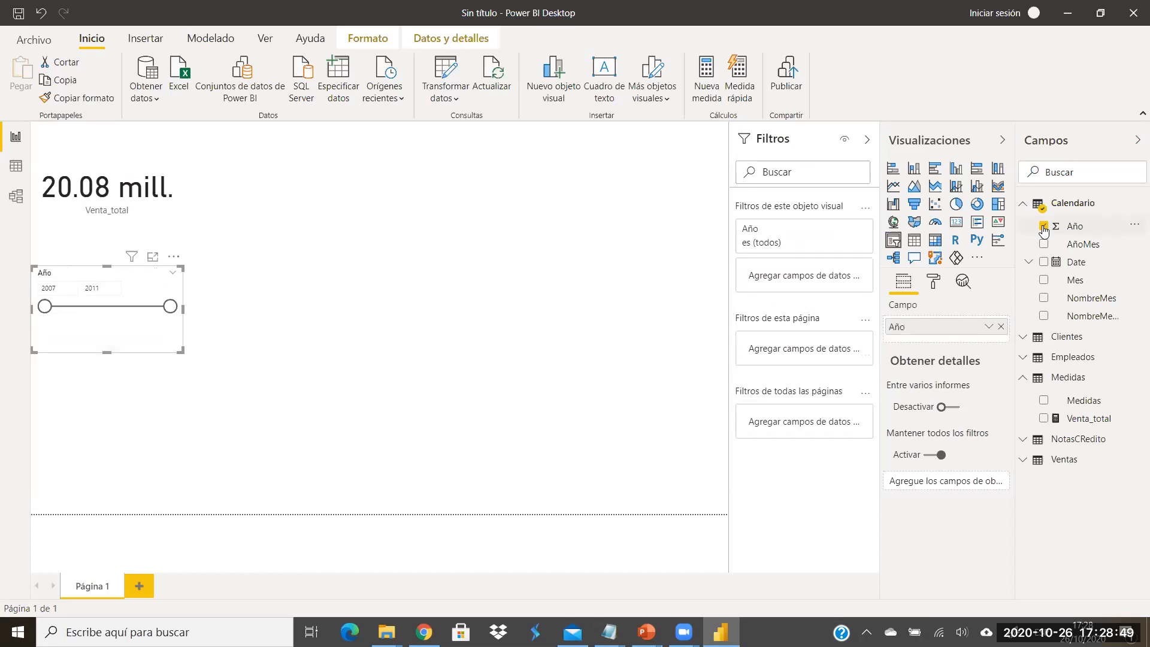
click(174, 276)
click(184, 296)
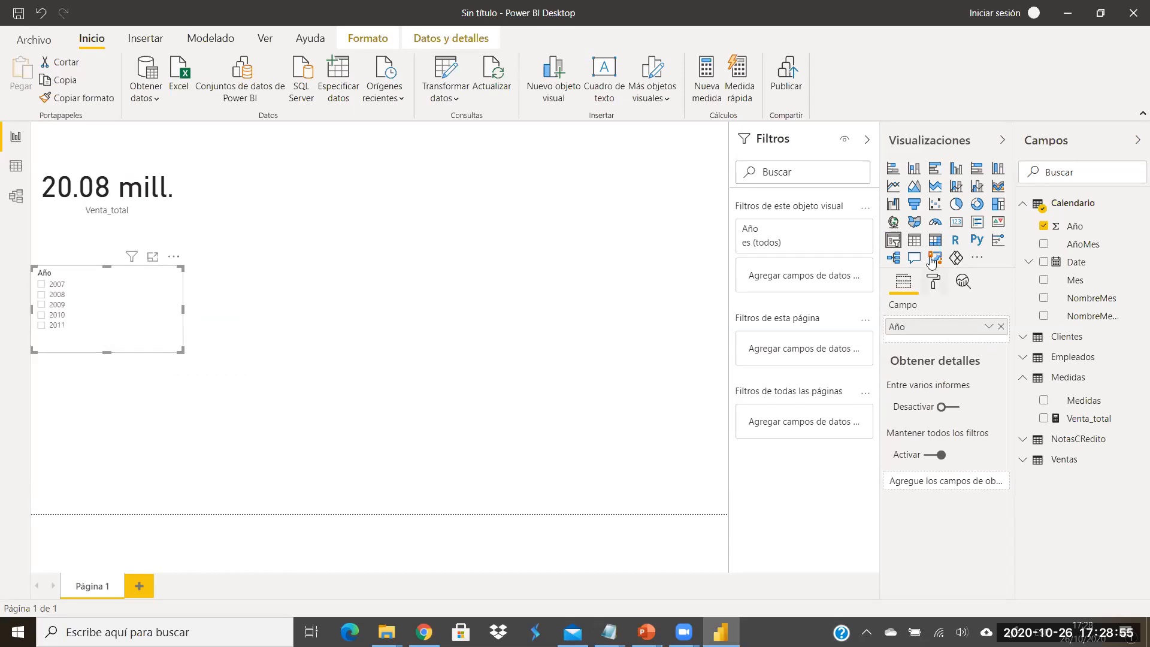
Step: Set the Año slicer's orientation to Horizontal in its general formatting
click(933, 283)
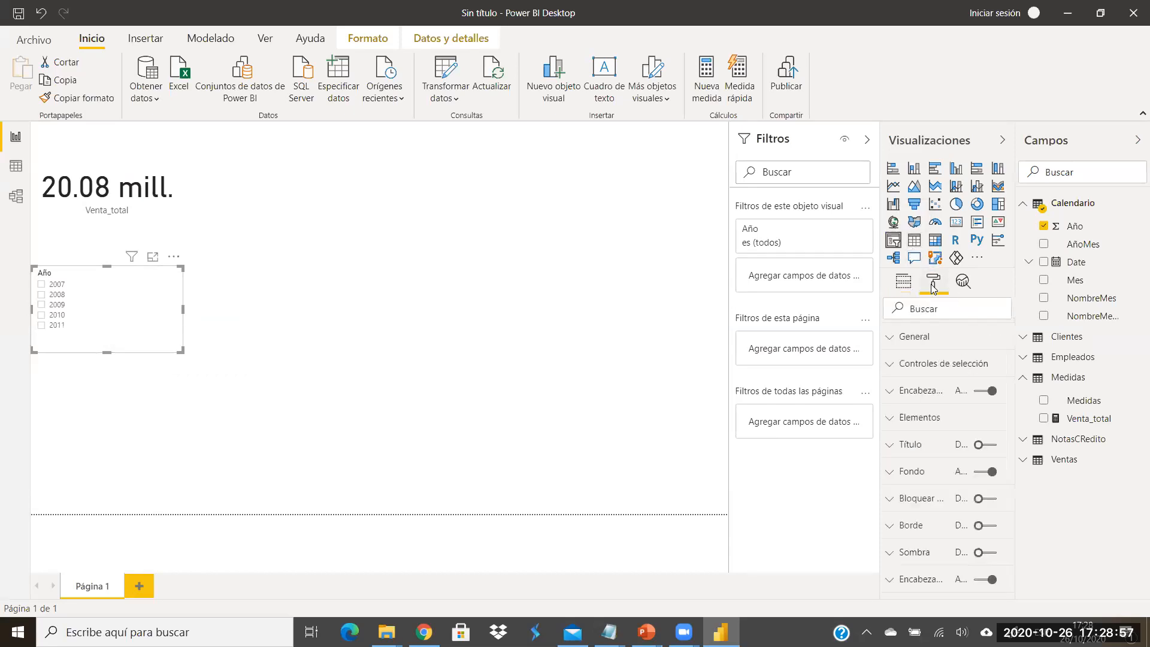
click(889, 339)
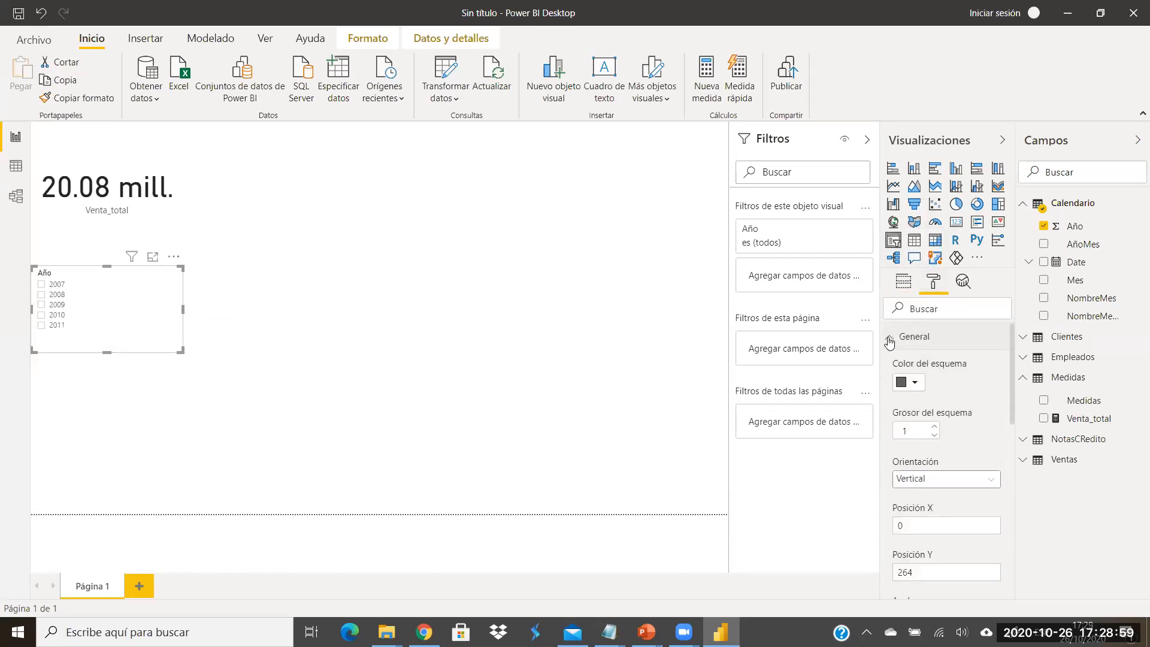
scroll(952, 475, down, 2)
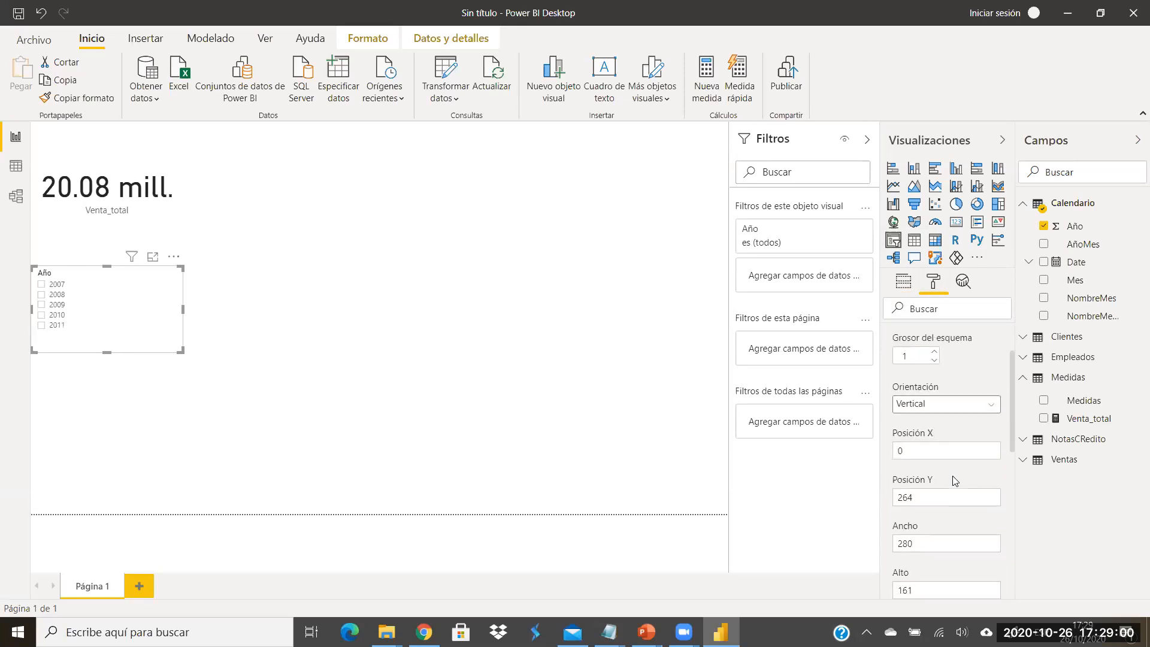
click(982, 404)
click(913, 437)
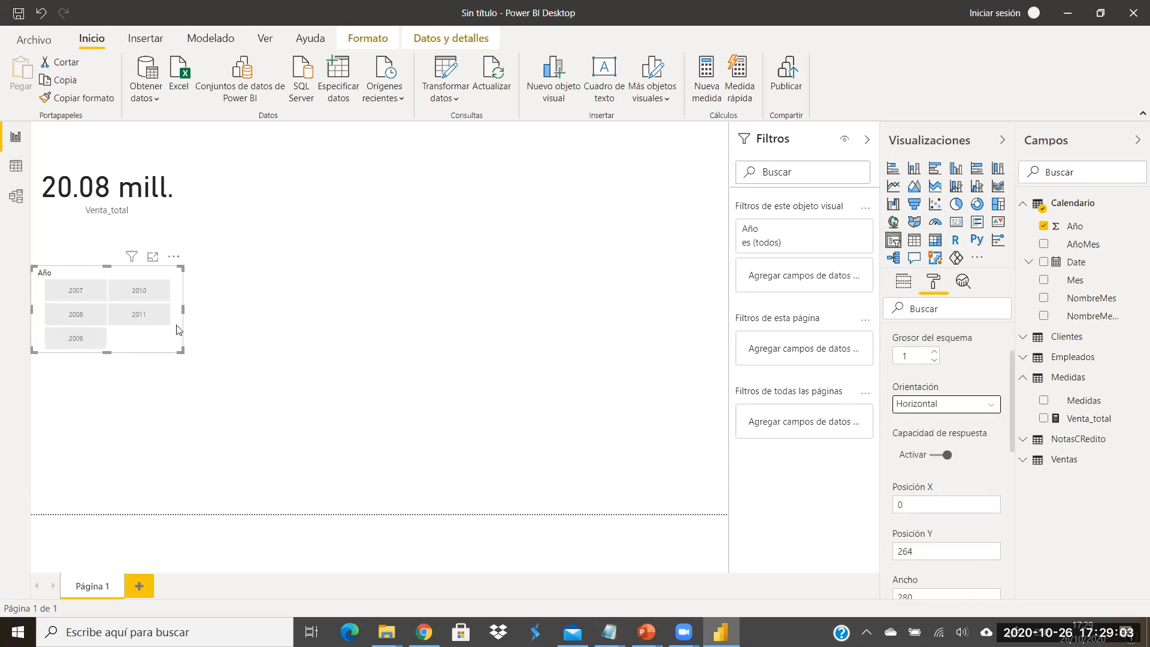
Step: Resize the Año slicer to a single wide row of years and move it to the report page's upper edge, beside the Venta_total card
drag(183, 310, 441, 323)
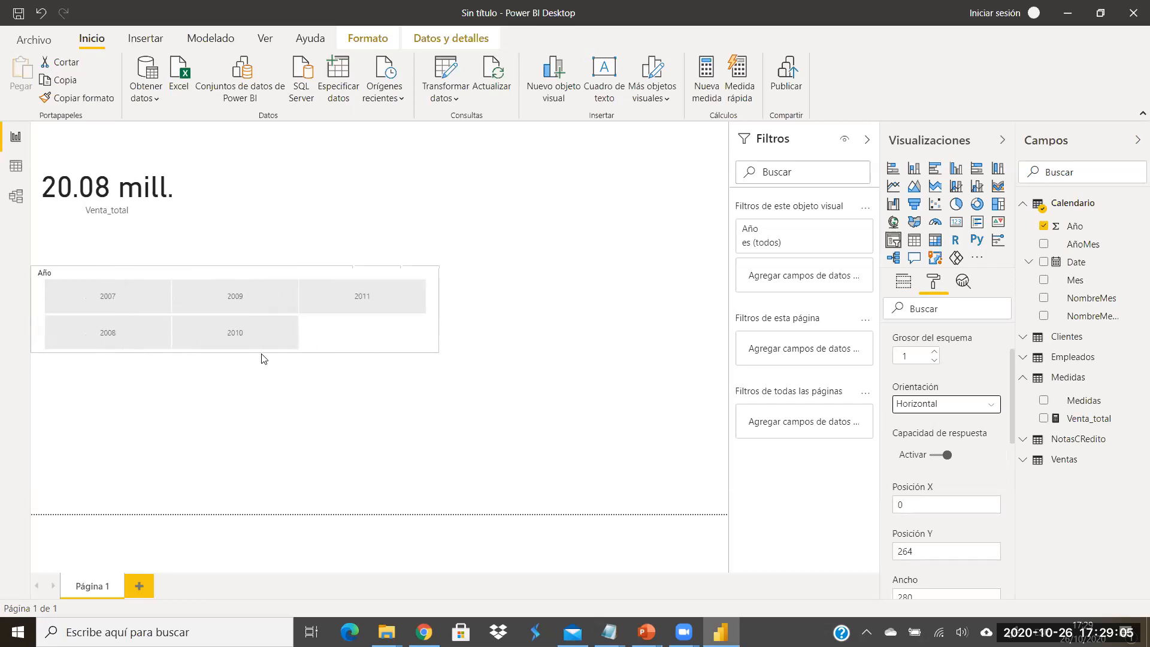
drag(249, 351, 243, 290)
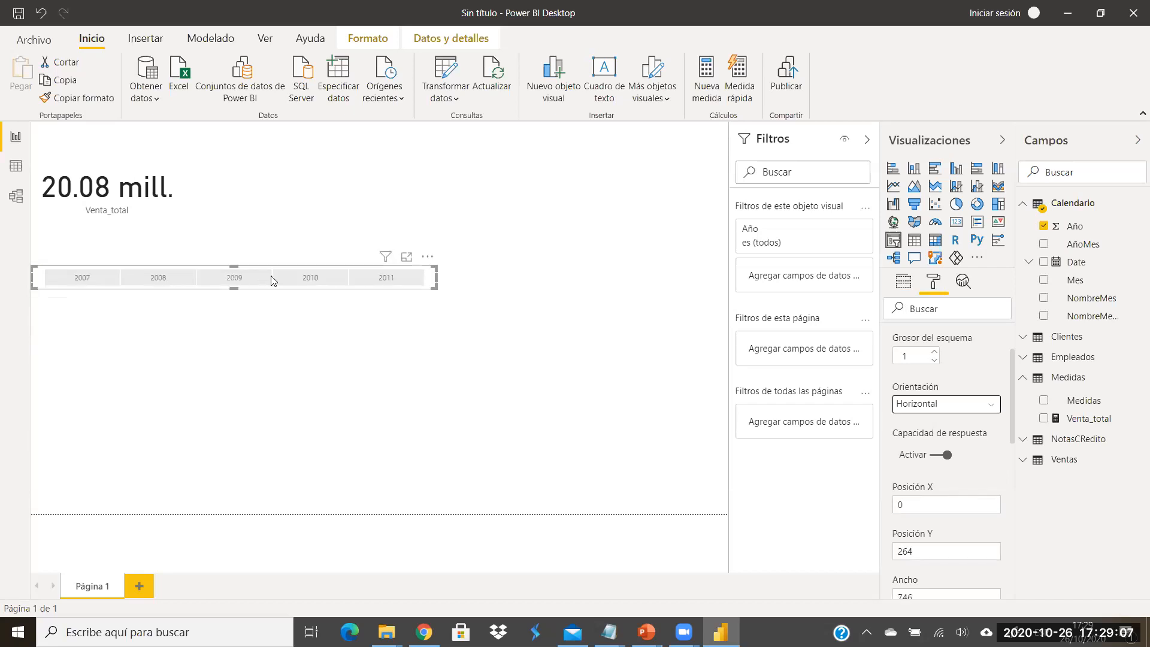
drag(428, 259, 687, 127)
click(645, 165)
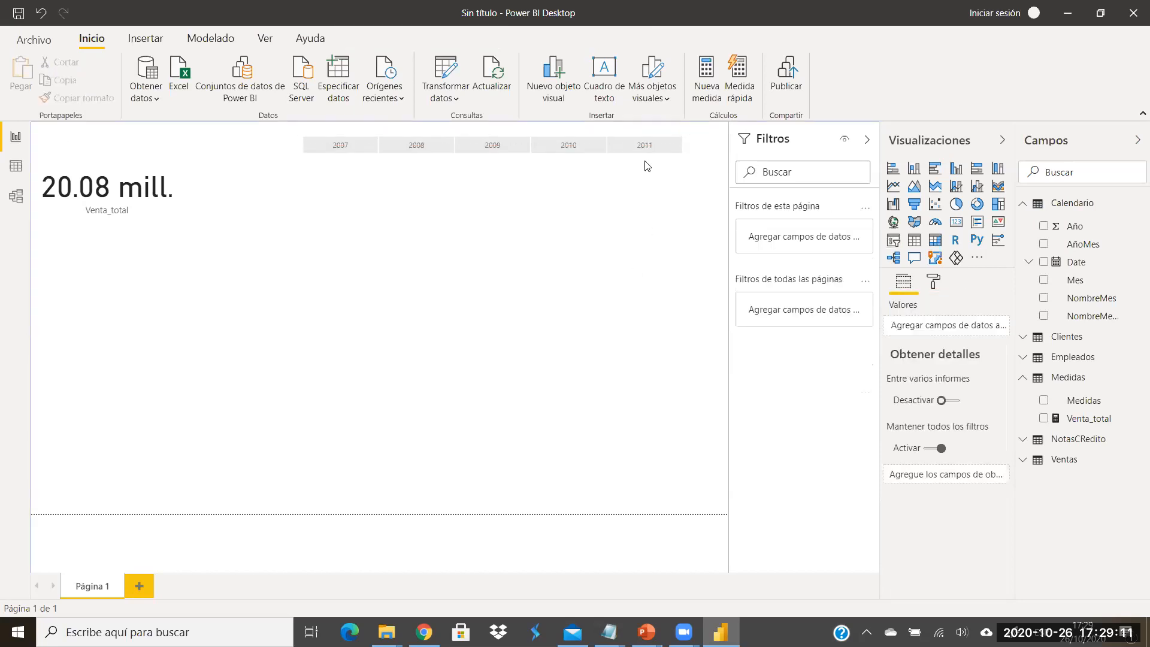
Step: Filter the page to year 2011 and move the Venta_total card up into the page's upper-left corner
click(655, 147)
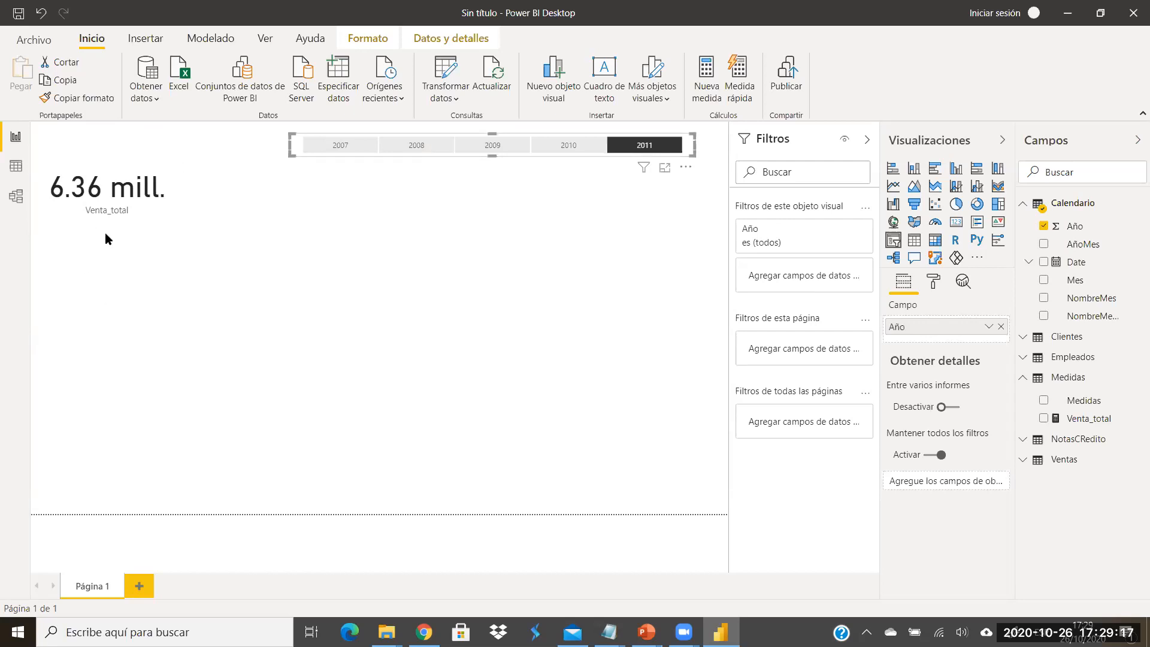
drag(175, 203, 177, 179)
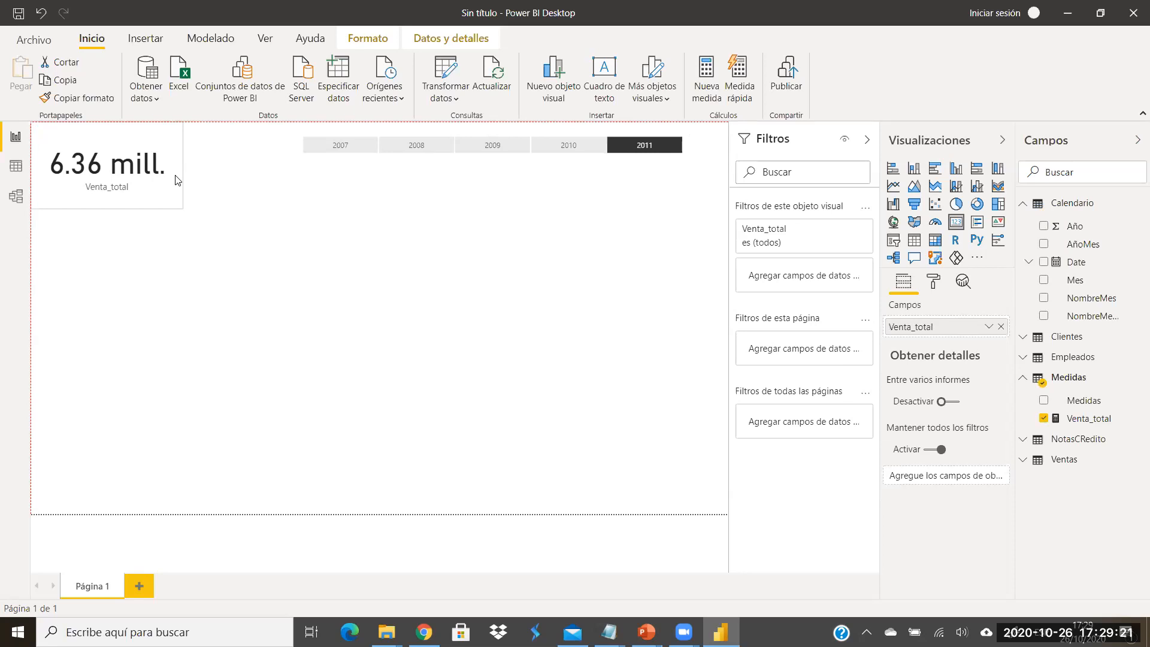
click(177, 179)
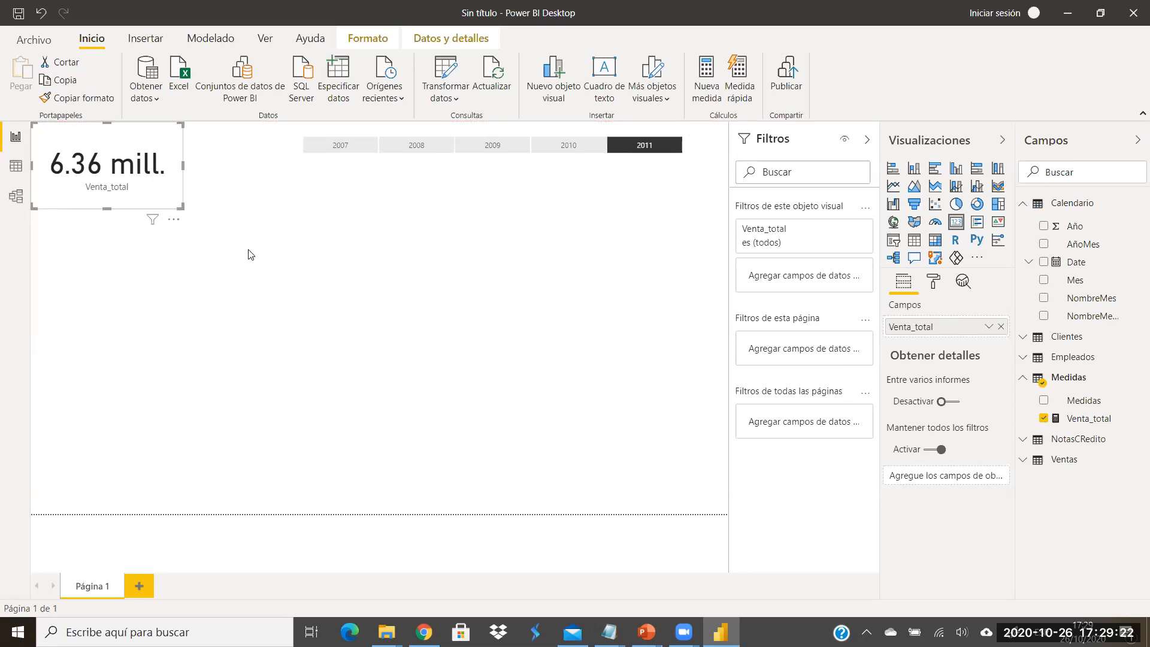
Step: Check Venta_total with the slicer on 2010, 2009, 2008 and 2007 in turn, and review the measure's formula
click(588, 145)
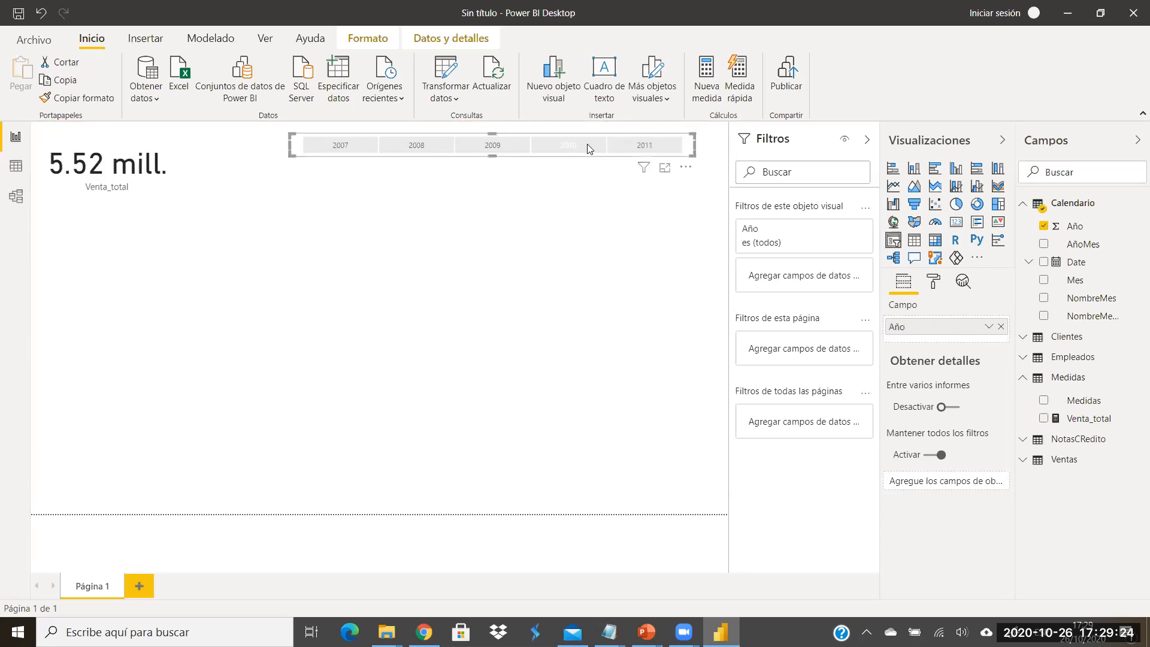
click(485, 151)
click(416, 148)
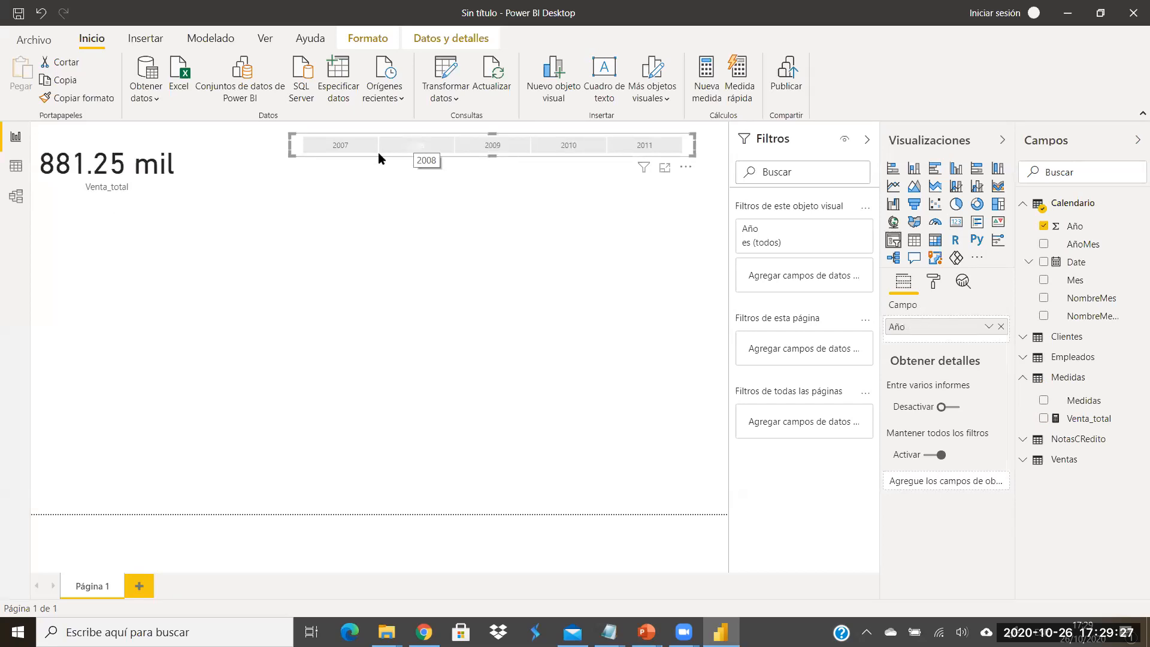
click(339, 152)
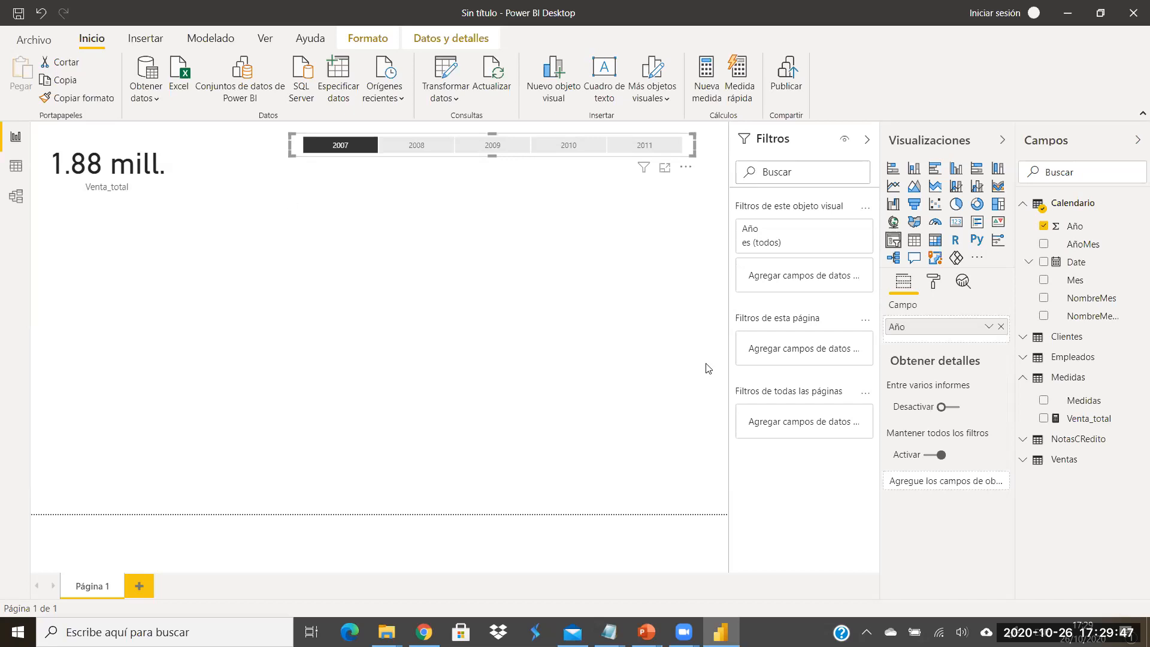
click(1087, 418)
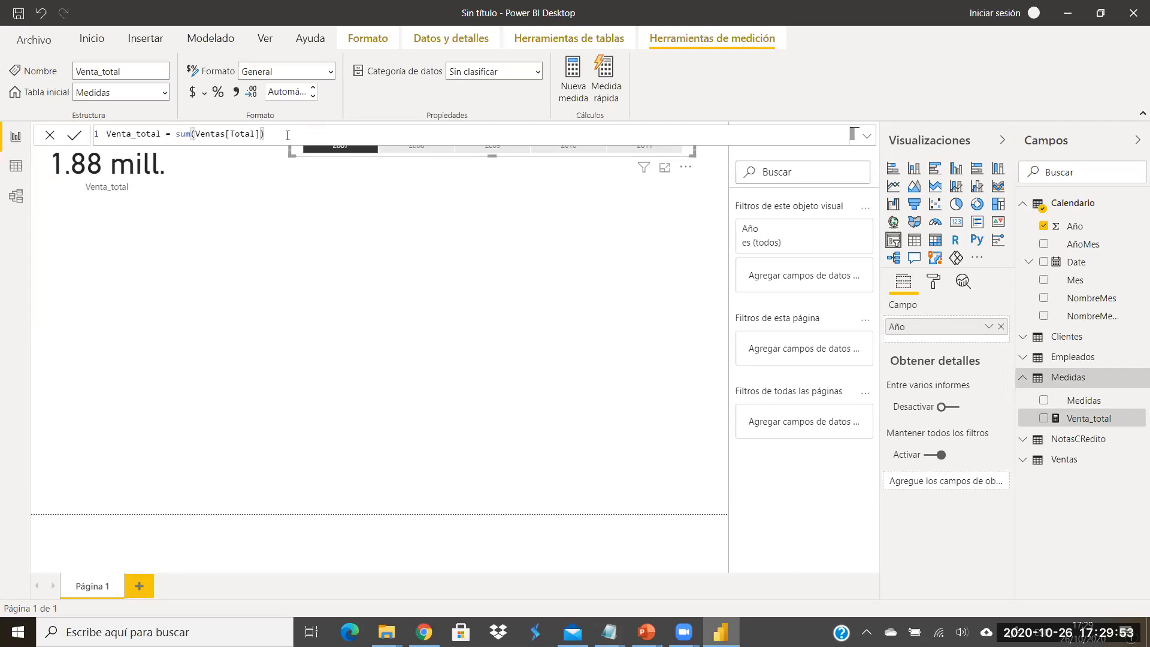
click(441, 250)
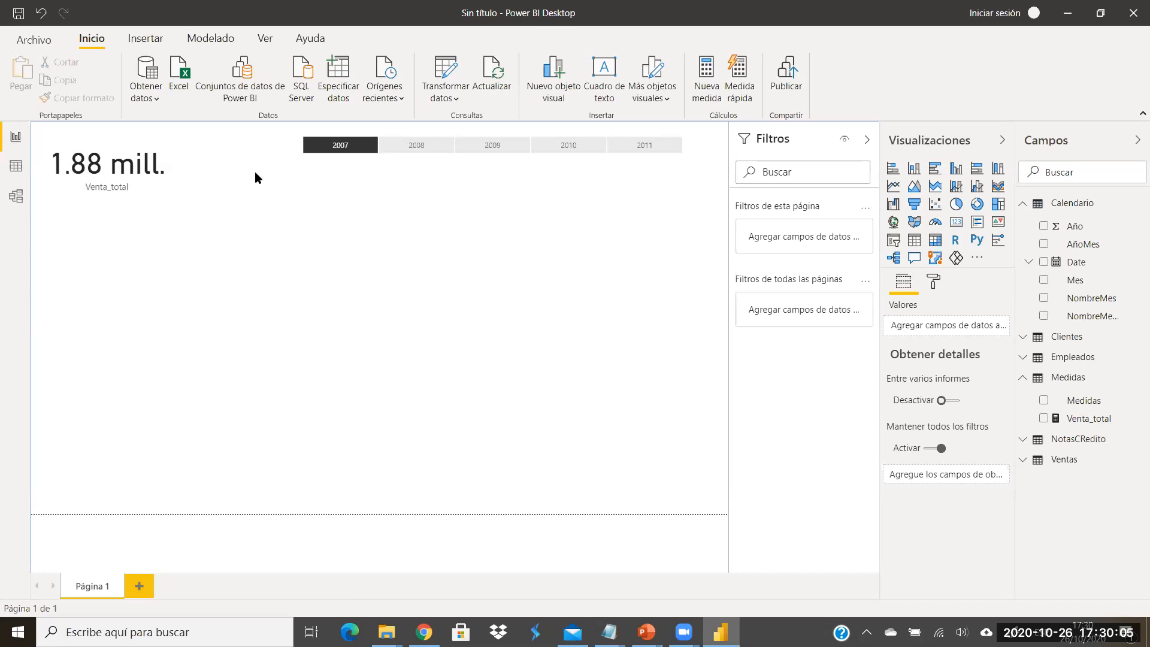
Step: Filter by 2011, clear the selection to compare the overall Venta_total, and filter the page by 2011 again
click(636, 148)
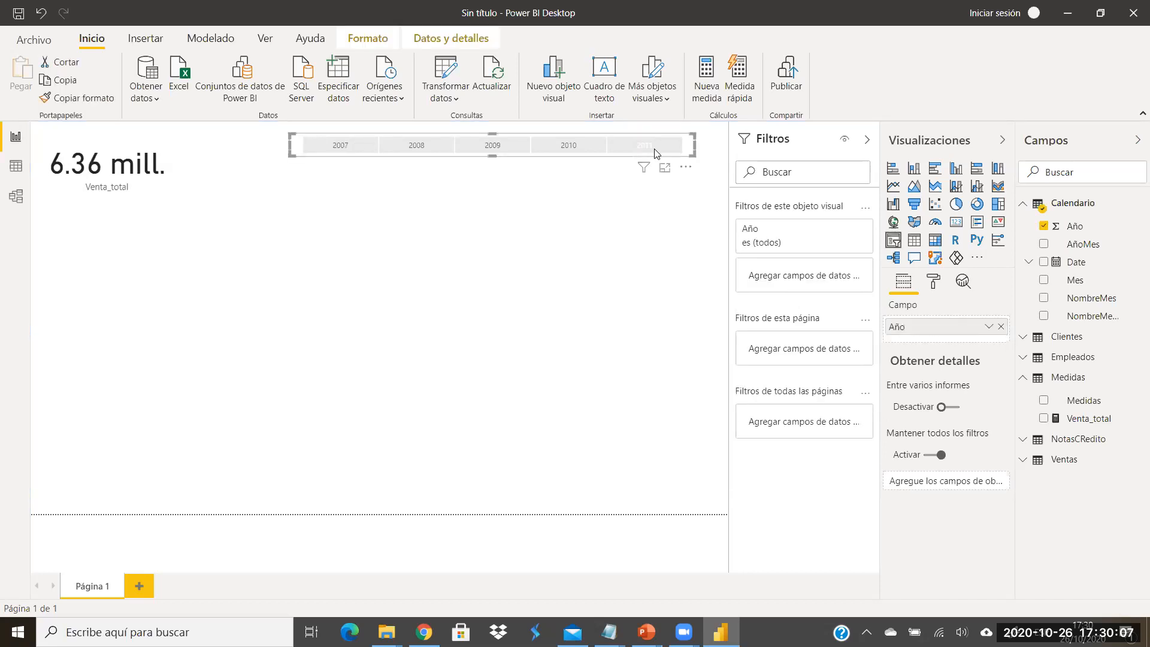
click(657, 154)
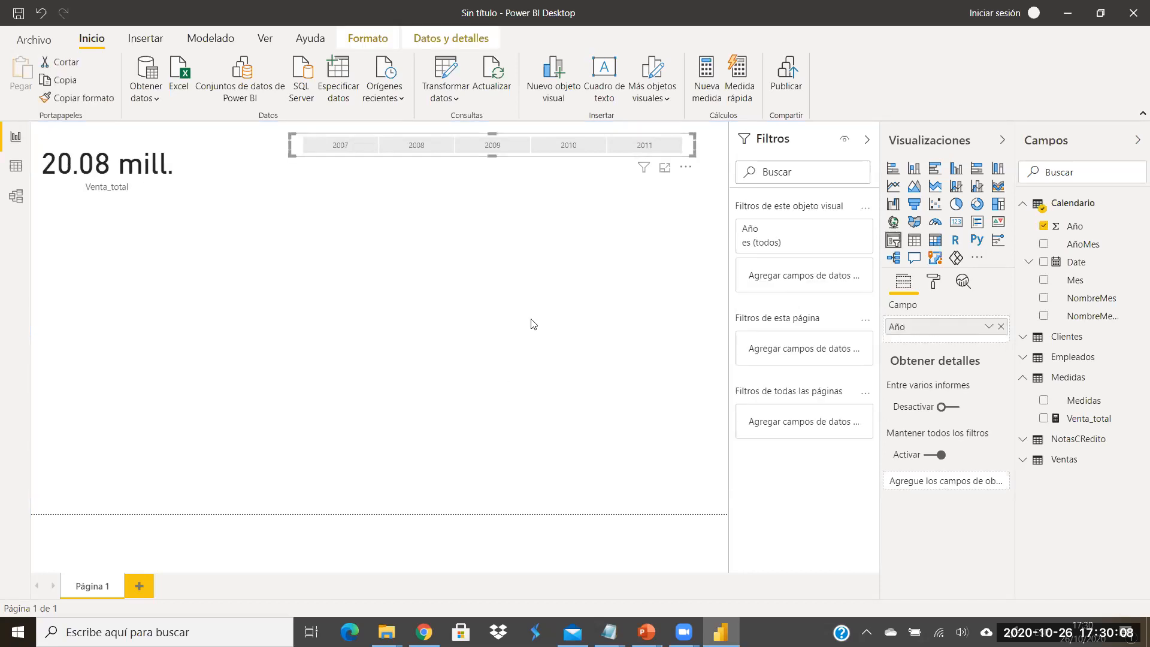
click(643, 148)
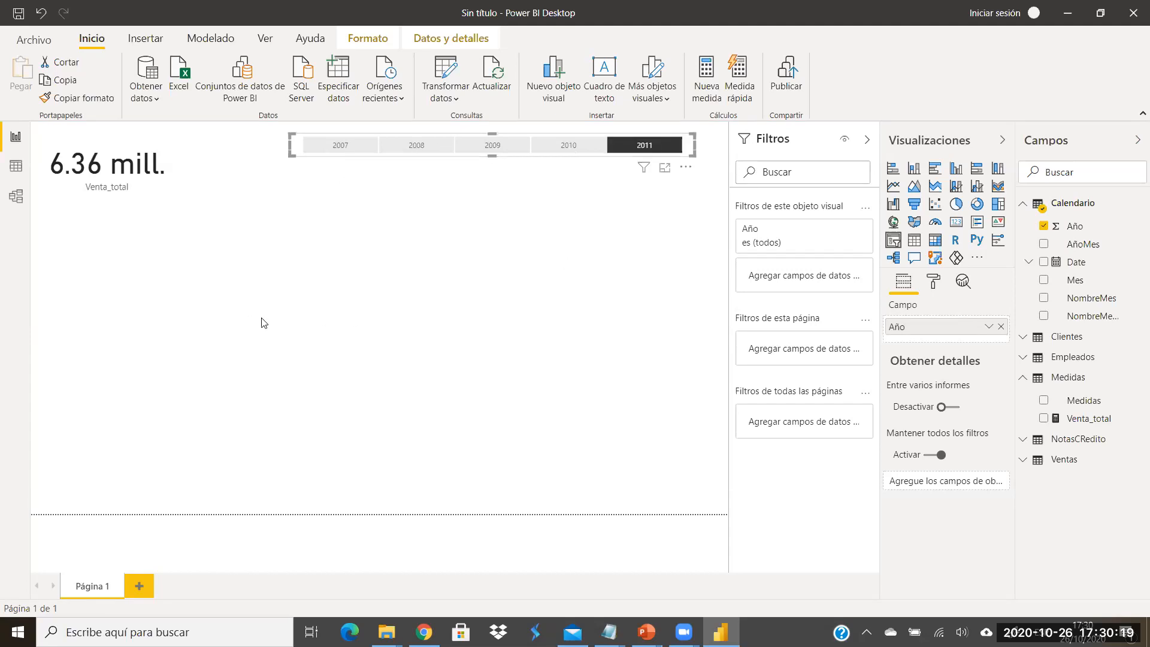
Step: Create a new measure in the Medidas table and name it Venta Promedio Anual
click(1136, 378)
click(1081, 137)
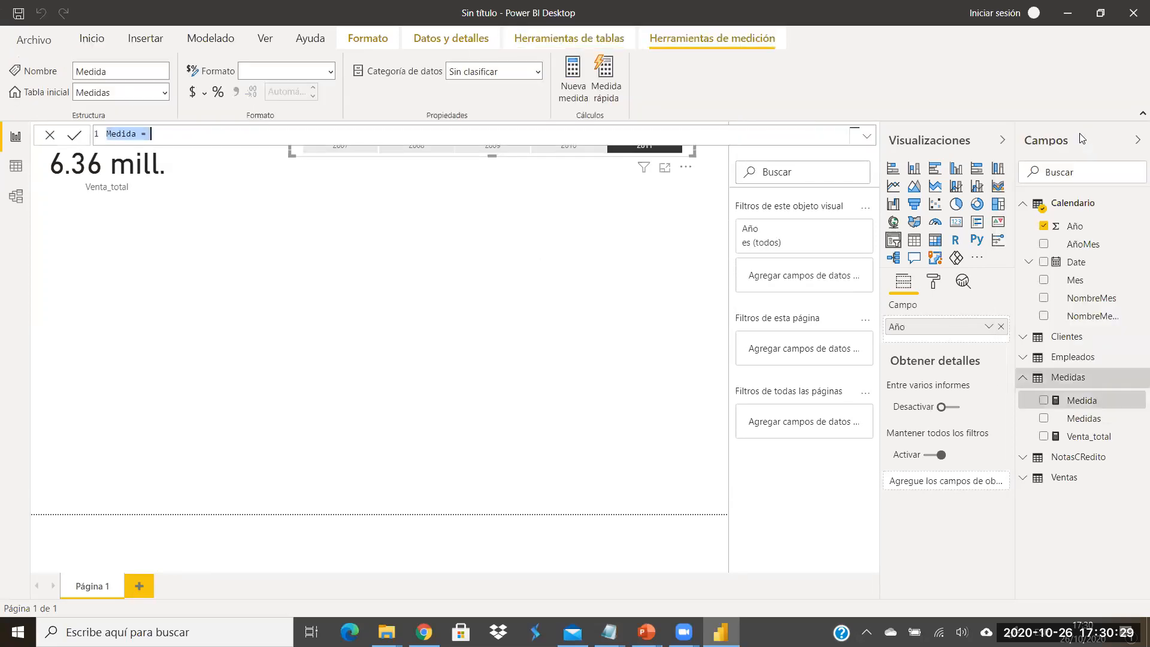
text(Vdnta Pr)
key(BackSpace)
key(BackSpace)
key(BackSpace)
key(BackSpace)
key(BackSpace)
key(BackSpace)
key(BackSpace)
text(enta Promedio Anual=)
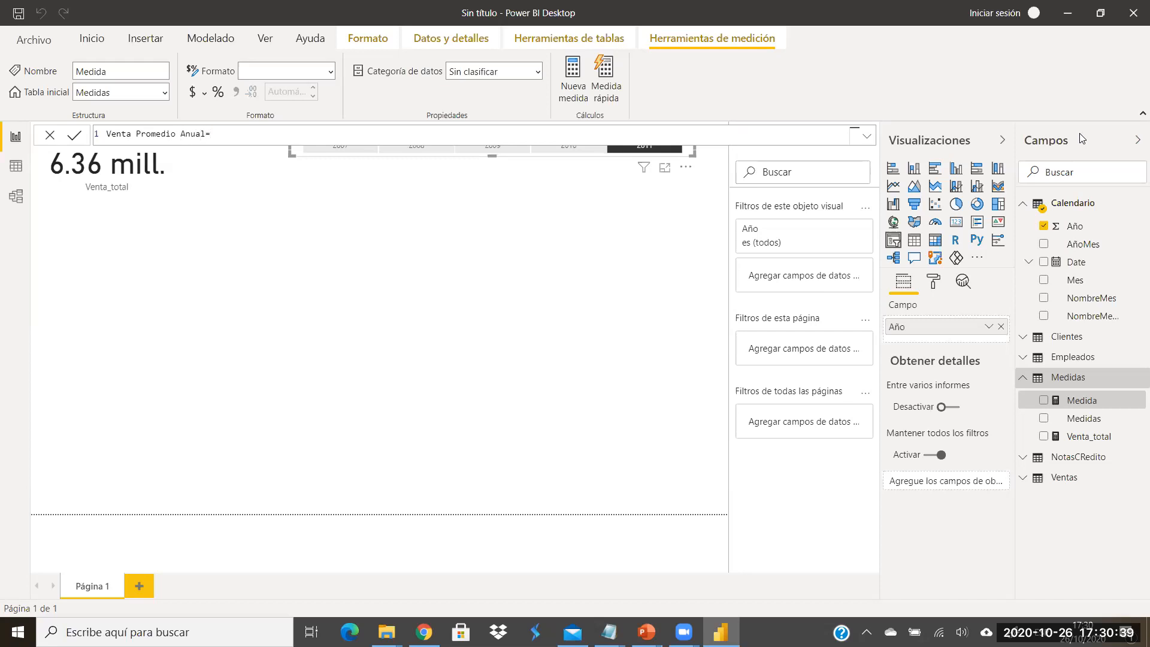
Step: Write the measure's expression as CALCULATE([Venta_total]/5,all(Calendario), leaving the outer function open
text(calc)
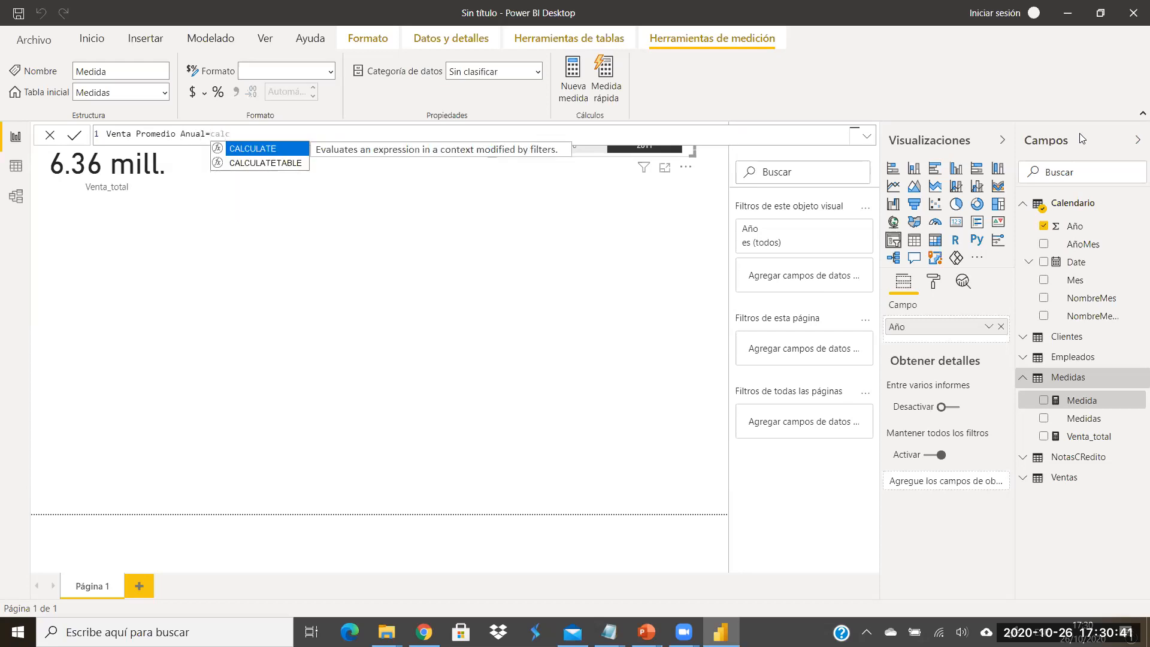
click(258, 150)
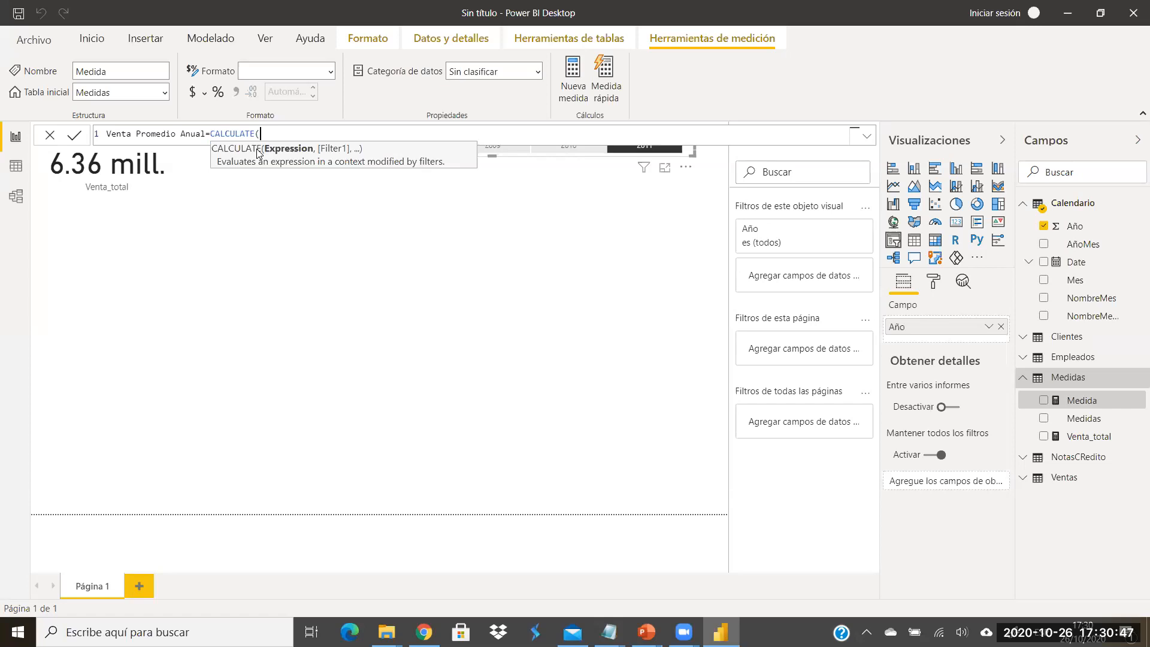
text(ve)
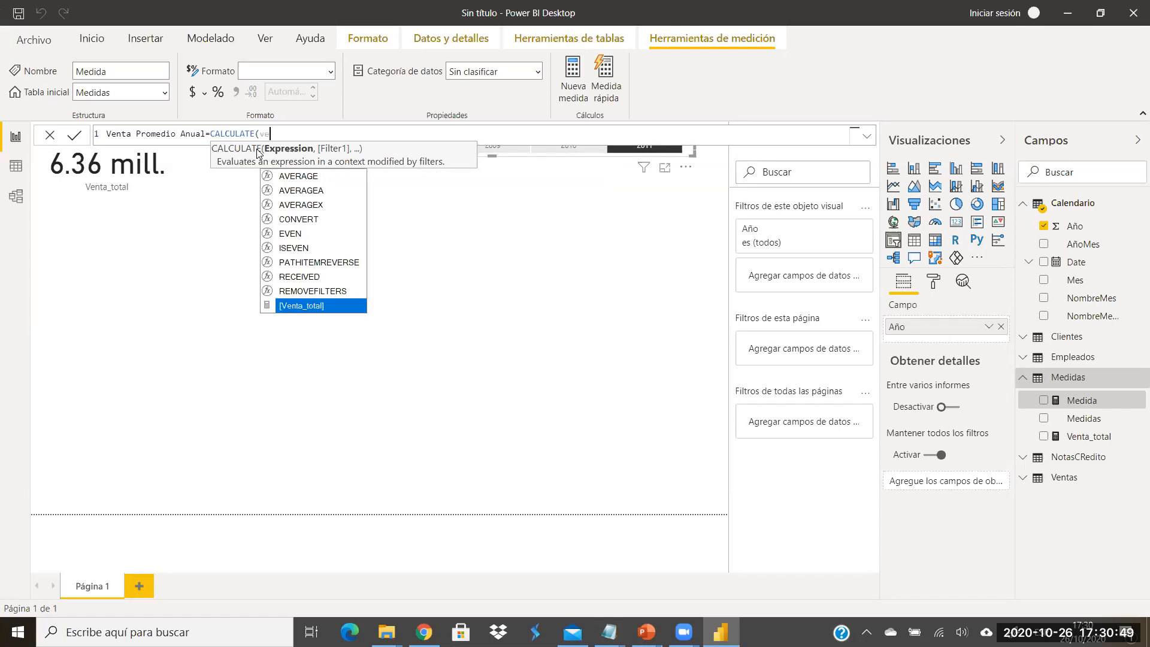
click(311, 307)
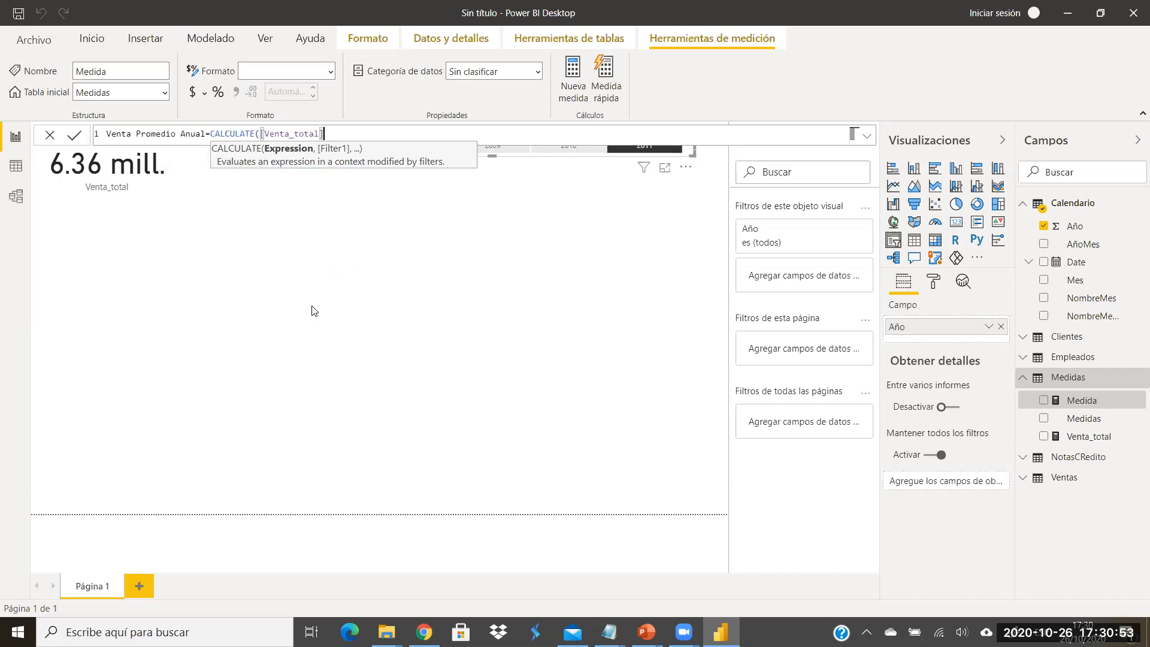
text(/5,)
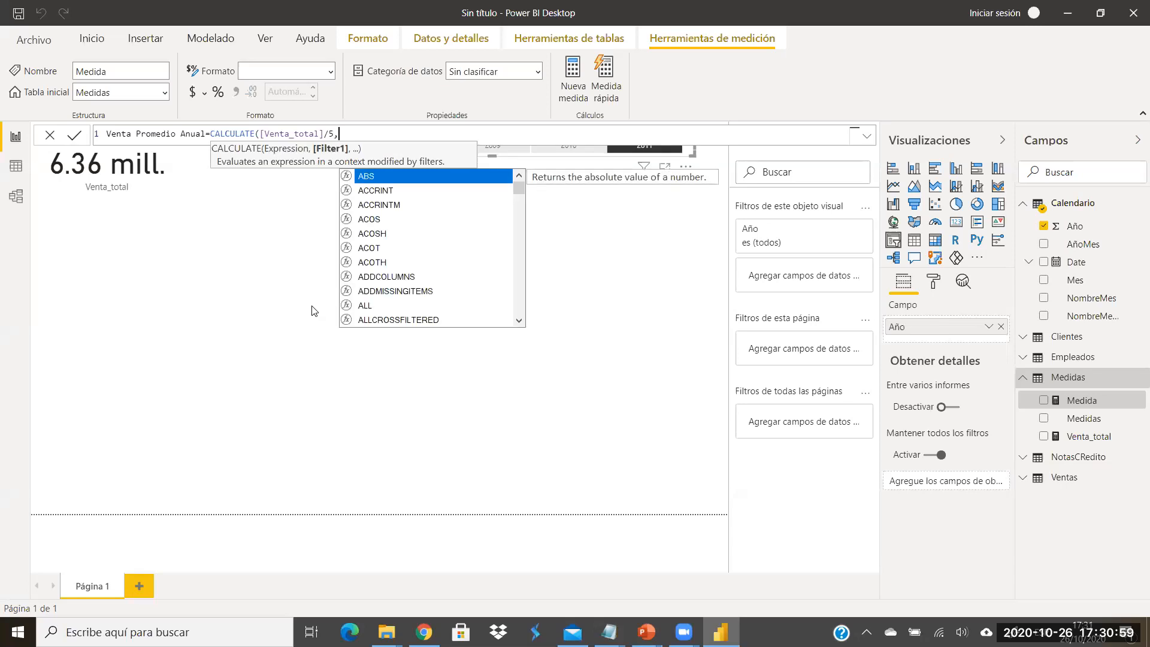
text(all)
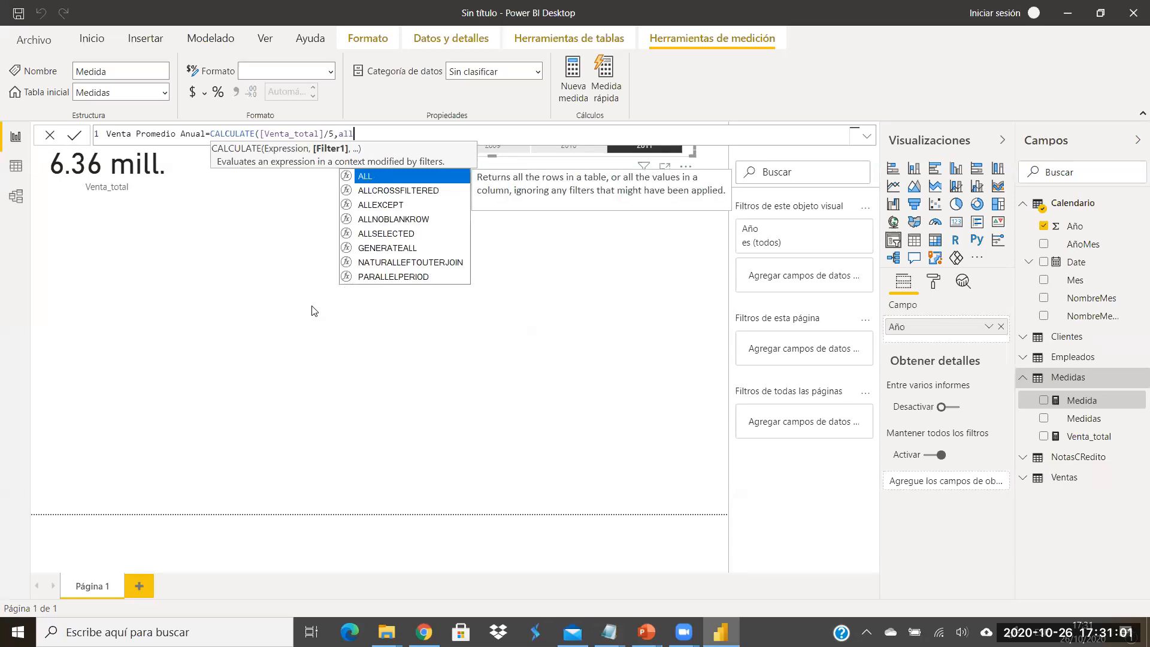
text(()
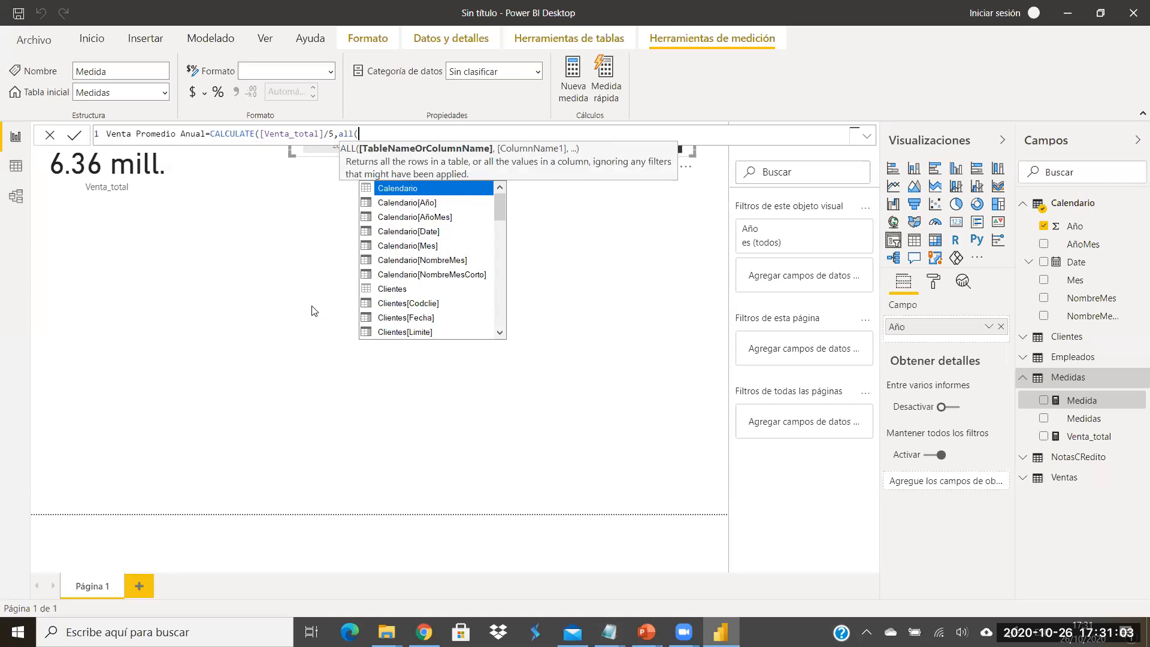
click(399, 192)
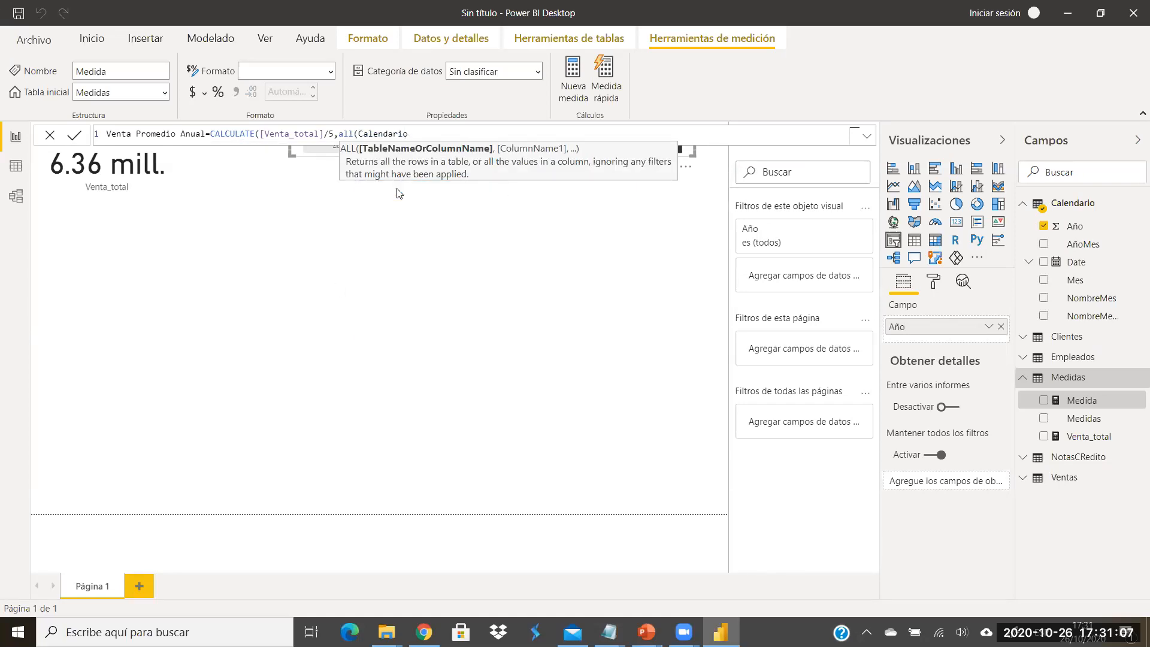
text())
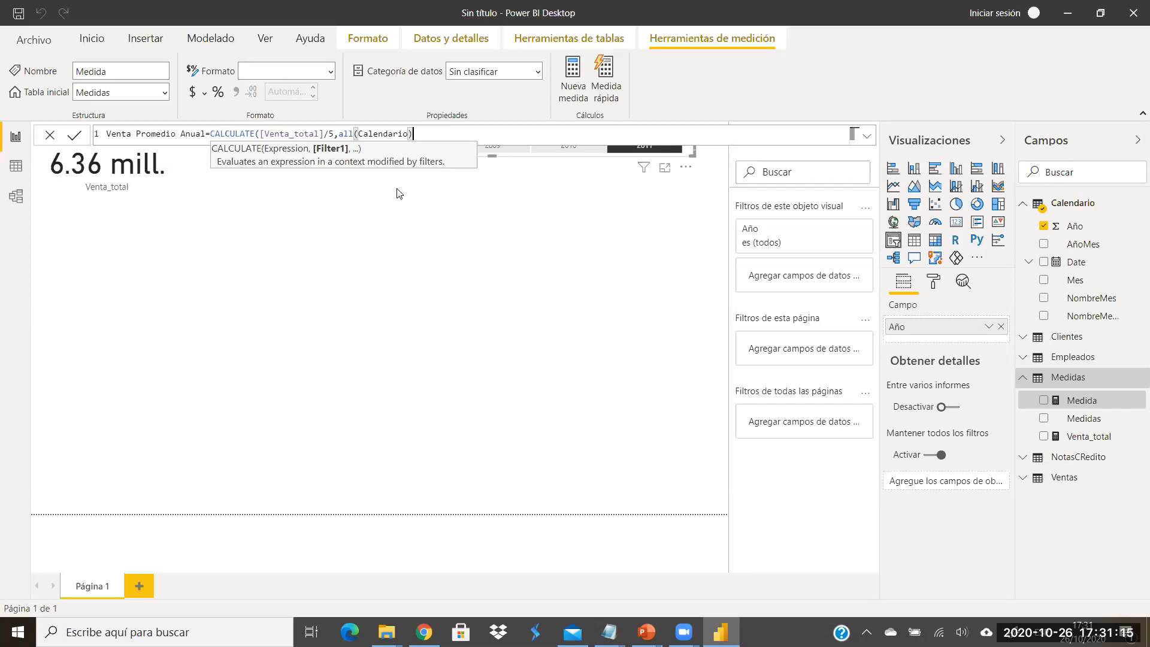
Step: Narrow the ALL argument to Calendario[Año], completing Venta Promedio Anual as CALCULATE([Venta_total]/5,all(Calendario[Año])), and commit the measure
key(BackSpace)
key(BackSpace)
key(BackSpace)
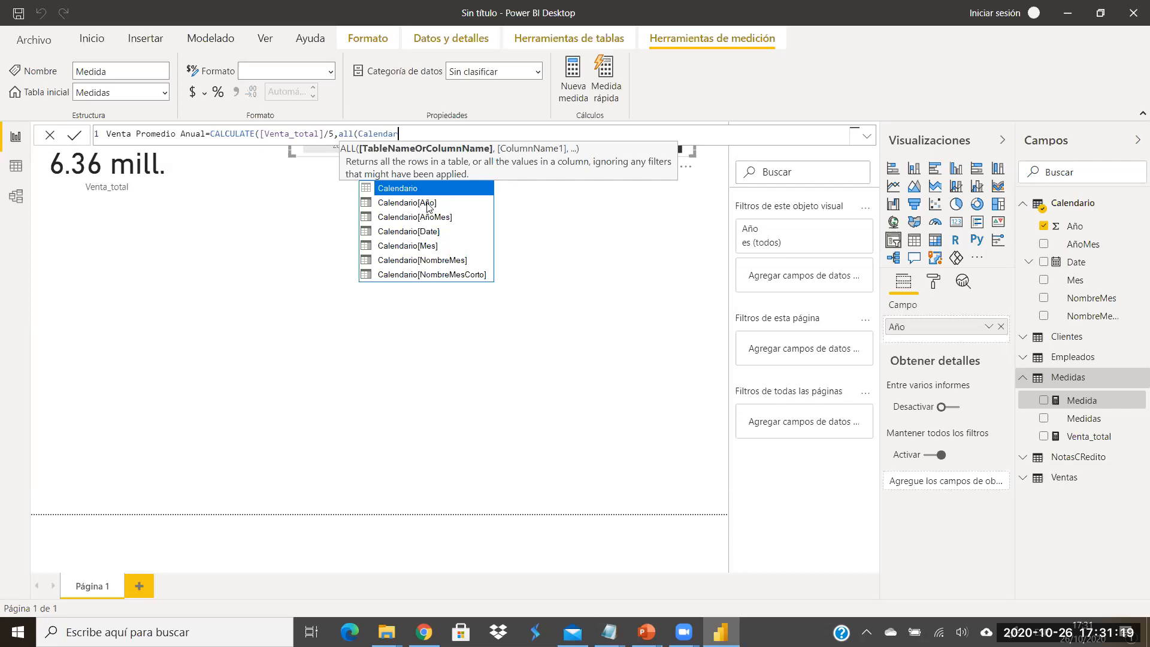
click(427, 203)
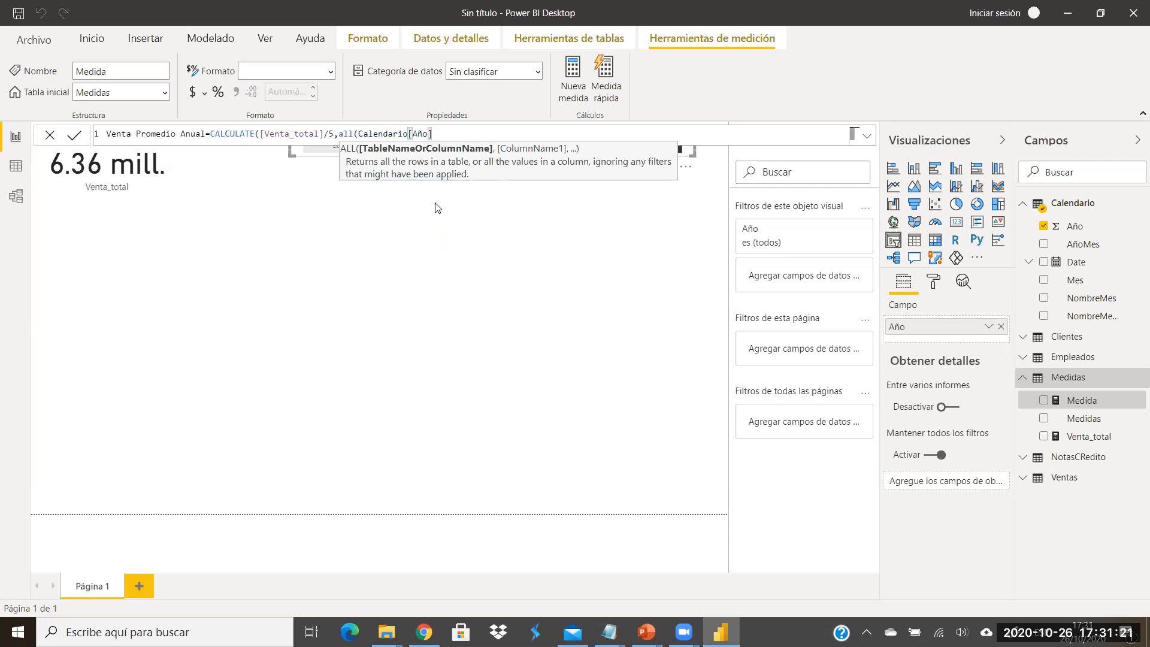
text())
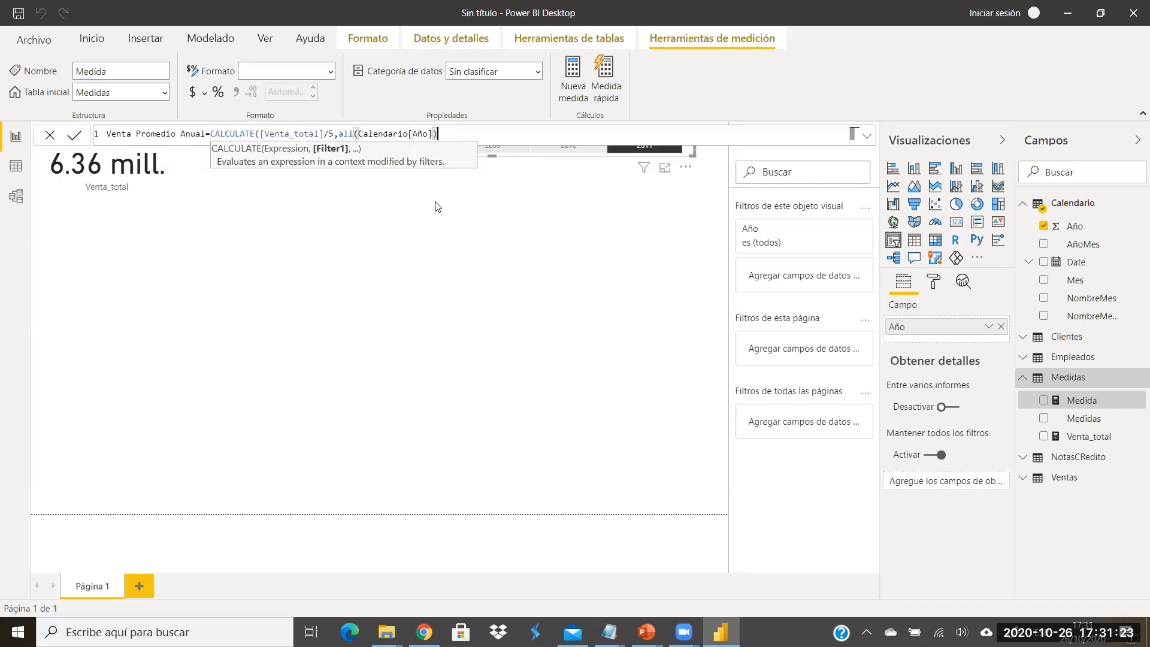
key(Return)
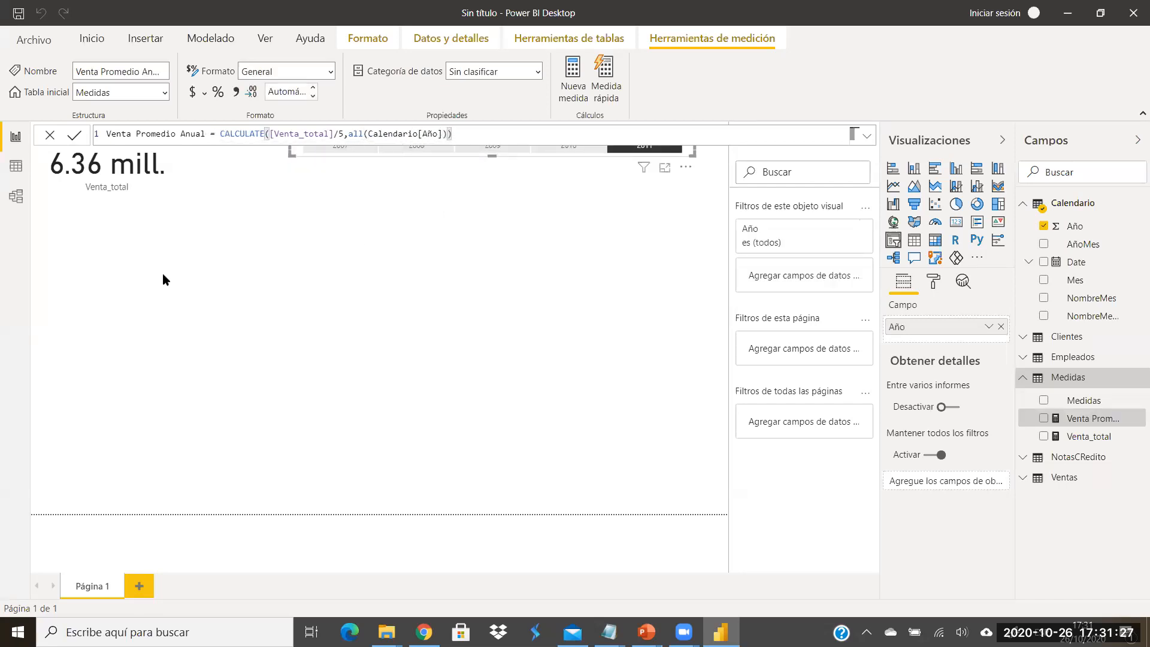
Step: Add a card visual showing Venta Promedio Anual and place it just below the Venta_total card
click(539, 325)
click(957, 224)
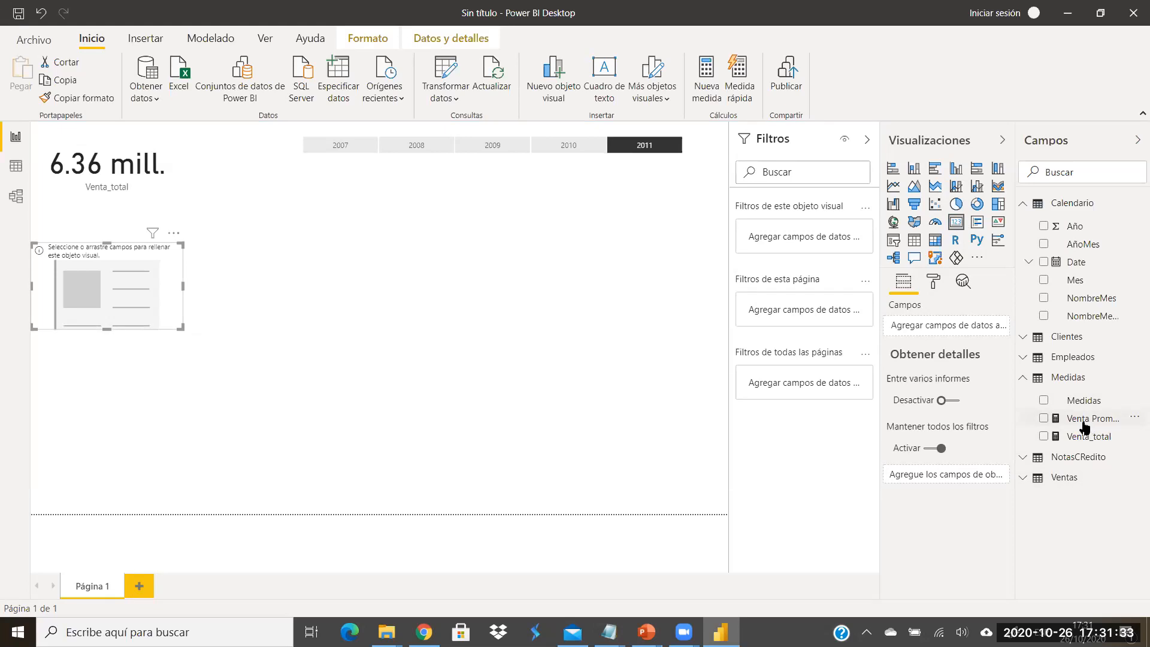
click(1050, 423)
click(1045, 418)
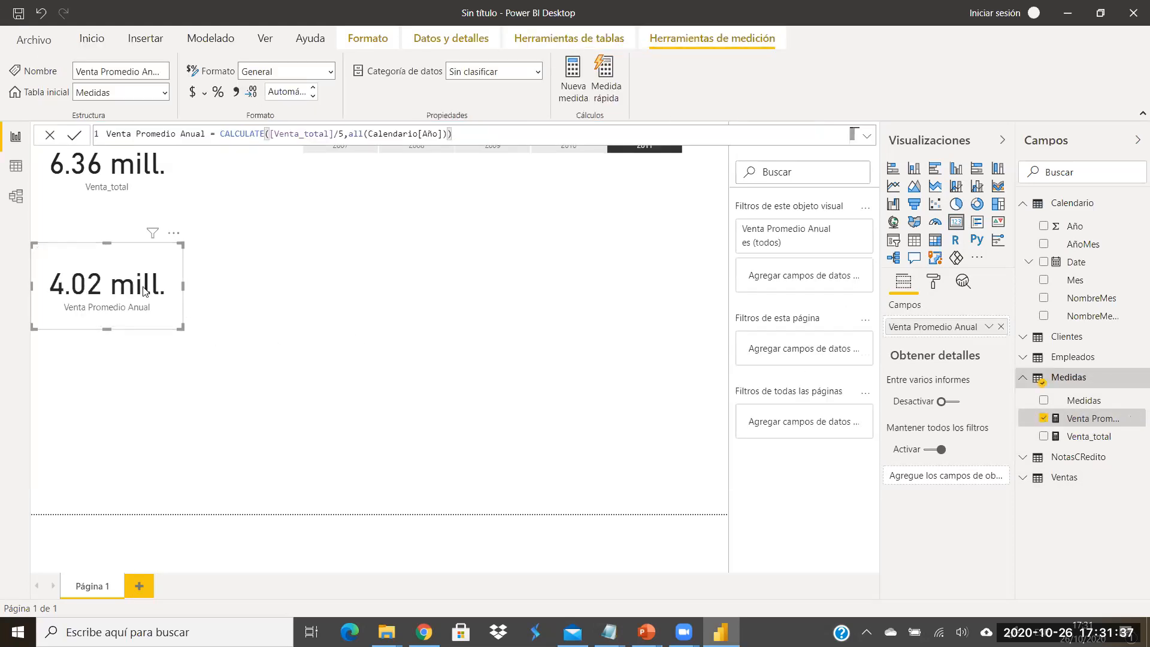
drag(166, 279, 170, 245)
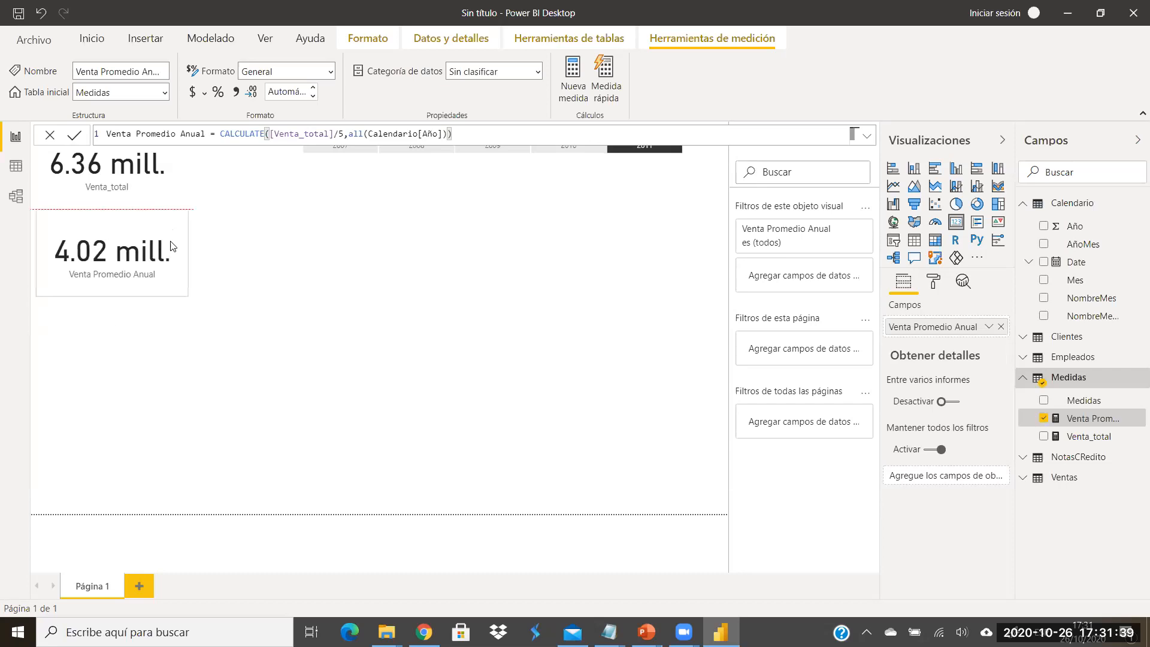
click(426, 320)
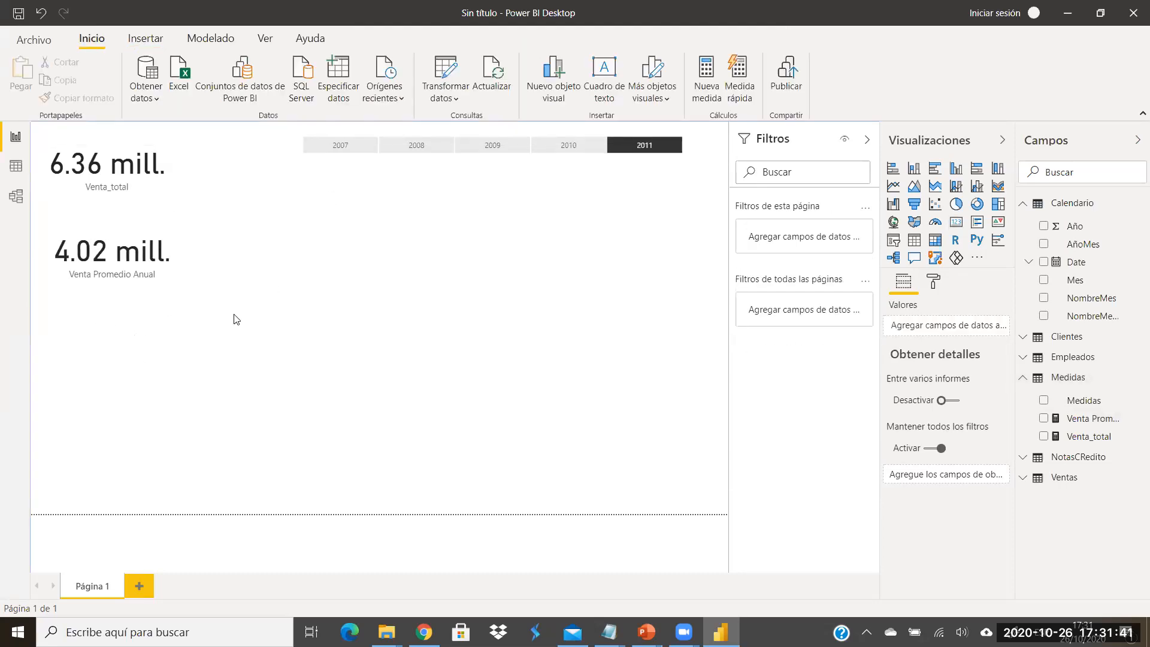
Step: Compare both cards with the slicer on 2010, 2009, 2008 and 2007 in turn, and review the Venta Promedio Anual formula
click(569, 145)
click(491, 148)
click(402, 147)
click(334, 144)
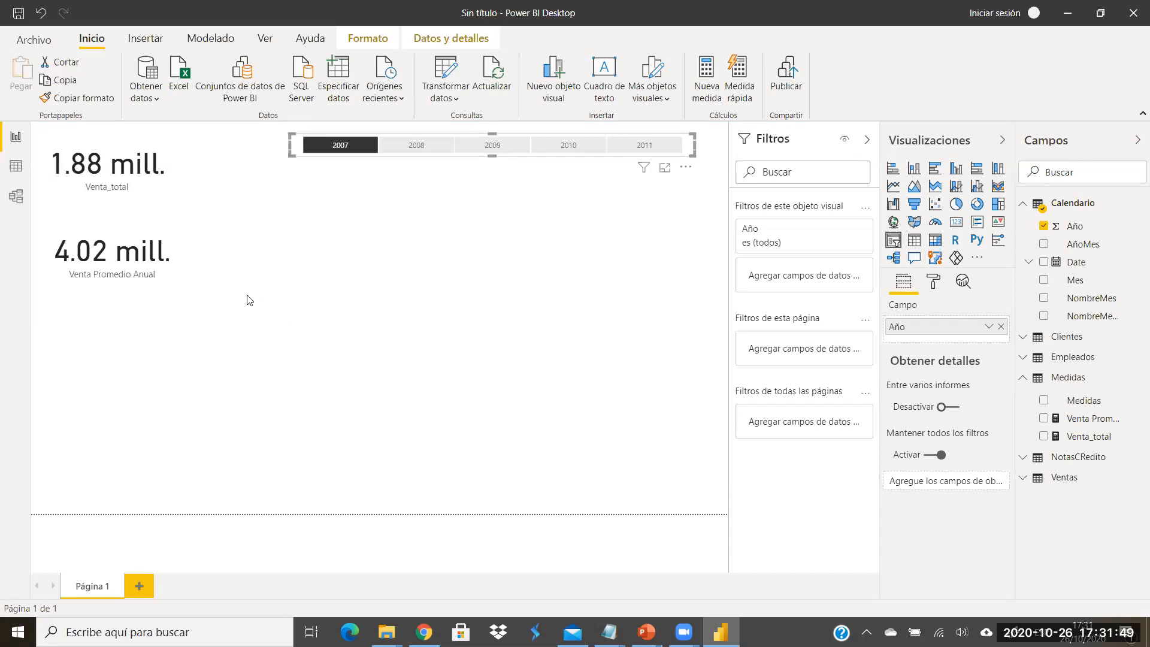
click(1097, 422)
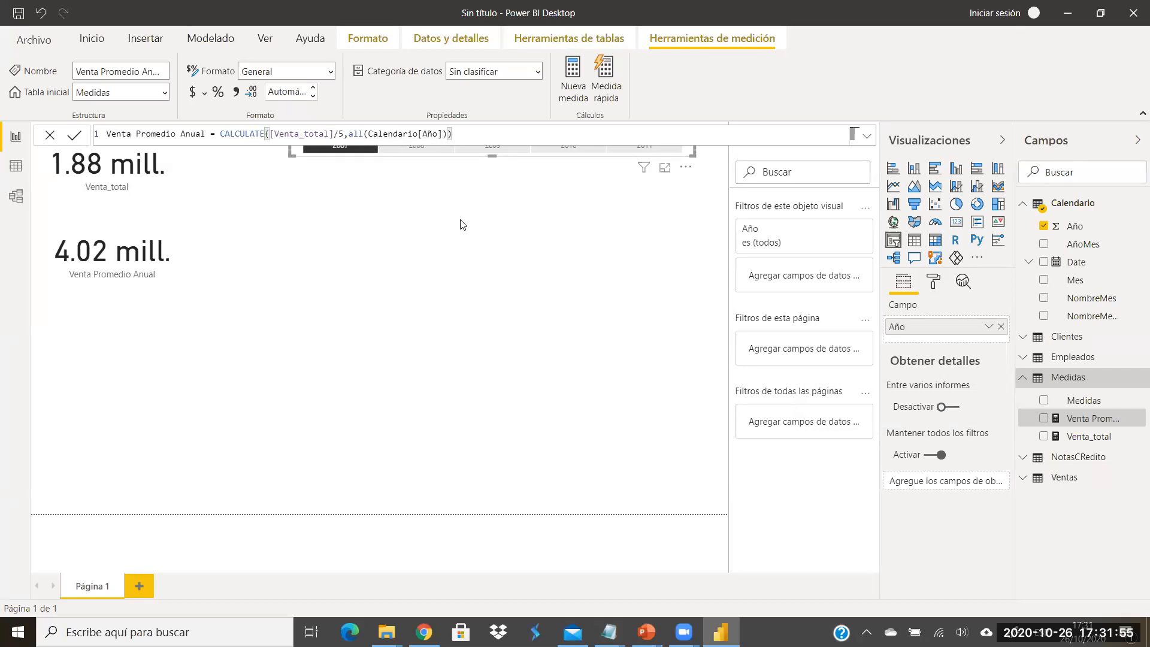
Step: Align the Venta Promedio Anual card with the Venta_total card above it
click(483, 242)
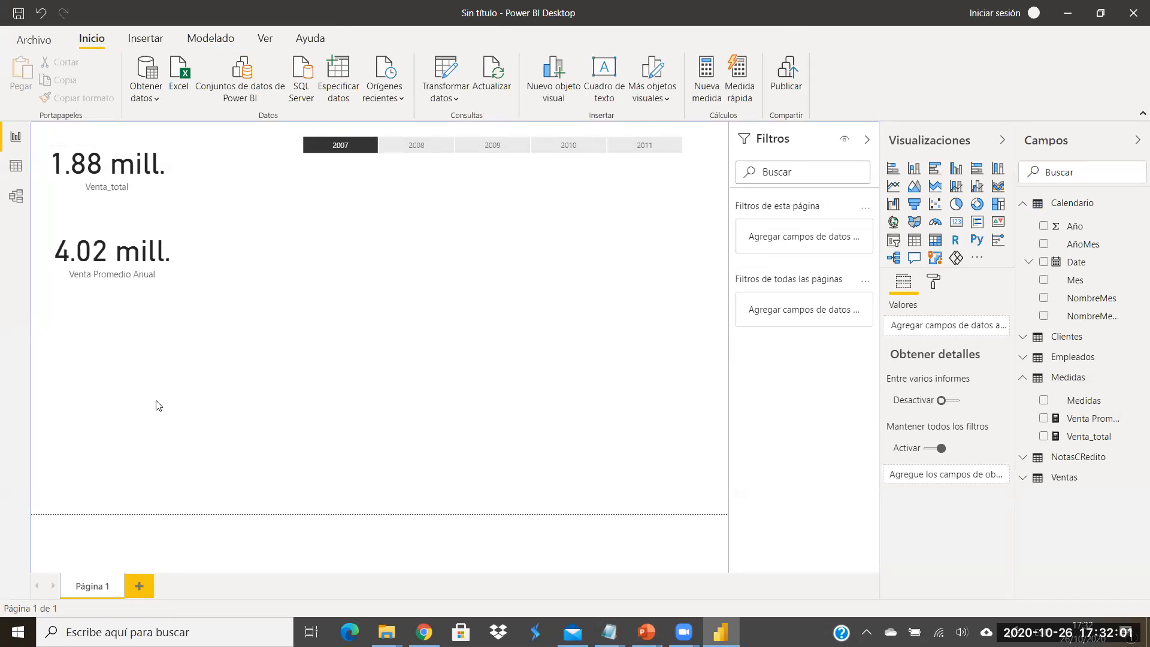
click(174, 250)
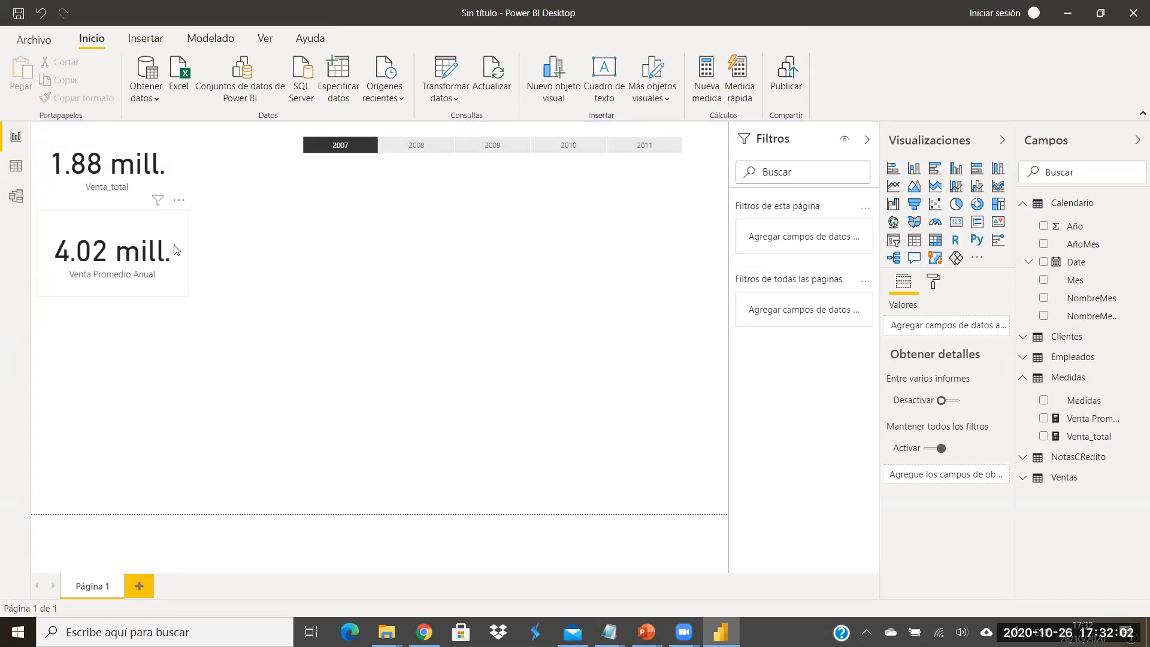
click(188, 339)
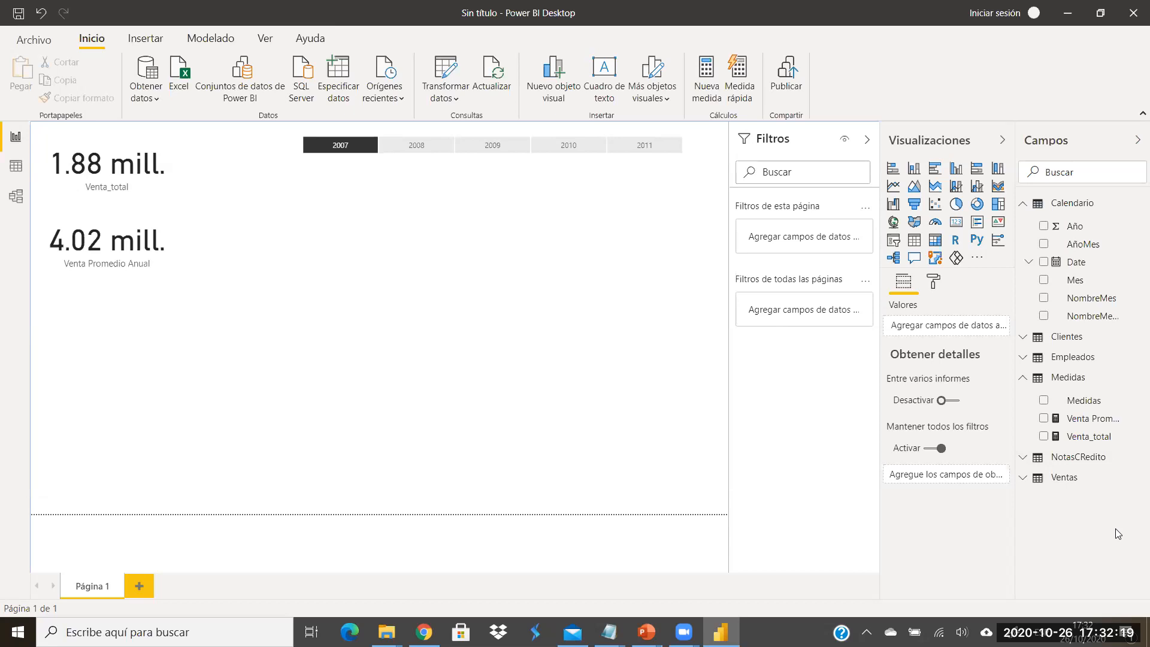
Step: Create a new measure named Ventas Netas in the Medidas table and begin its expression with the sum of Ventas[Total]
click(1137, 378)
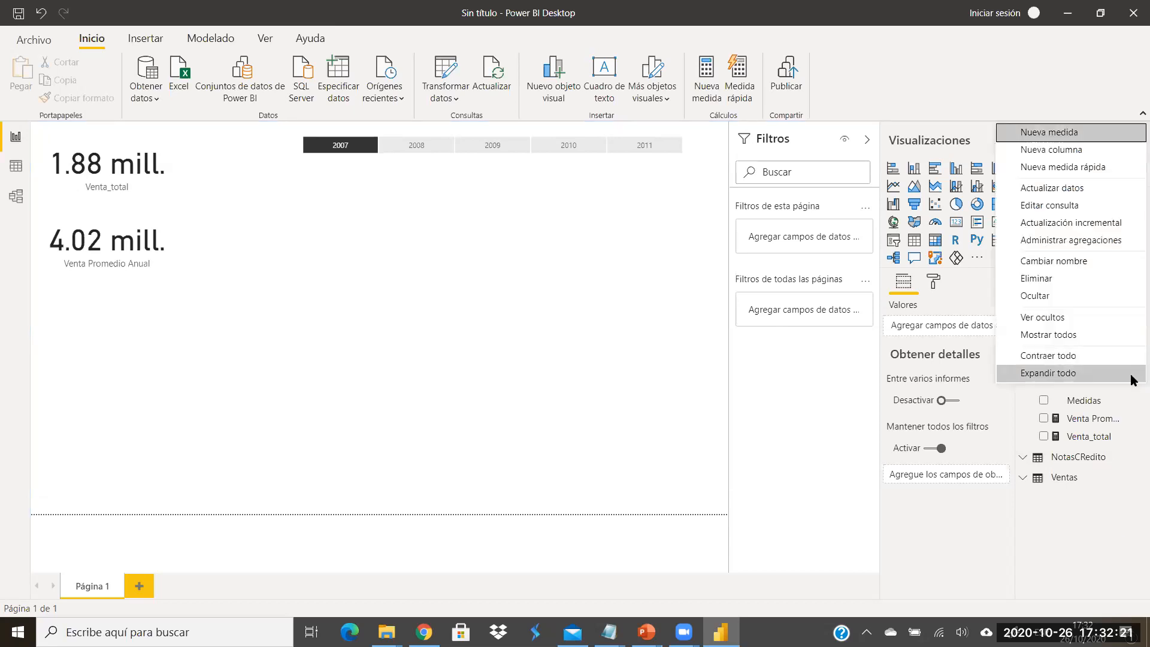
click(1047, 133)
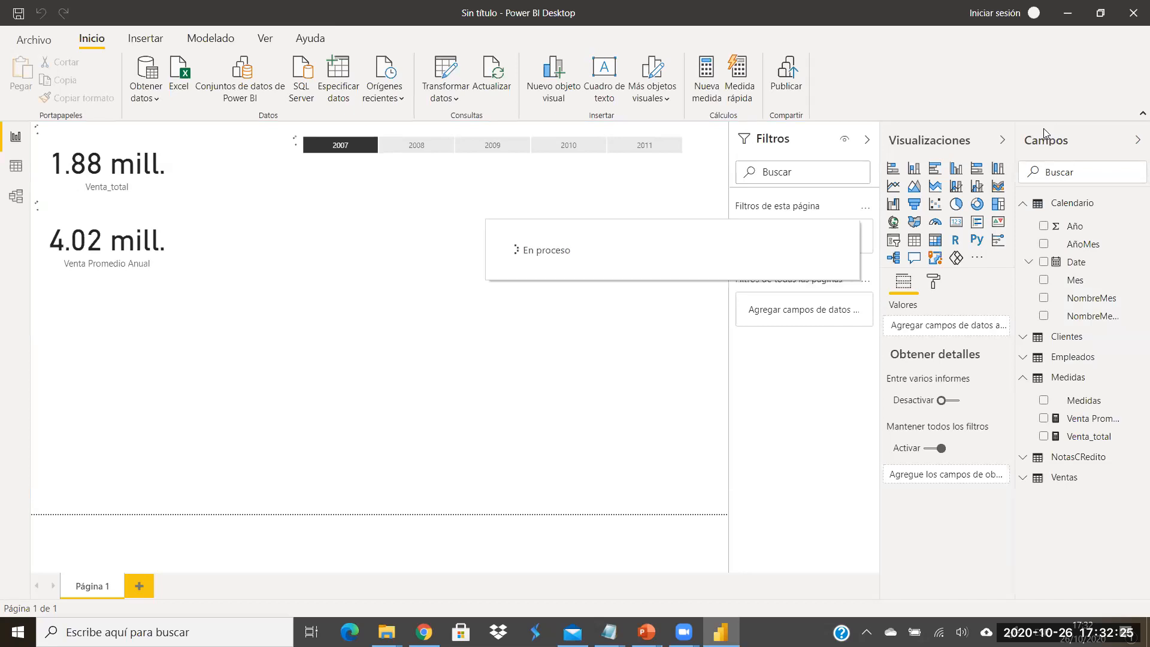
text(Ventas Neta)
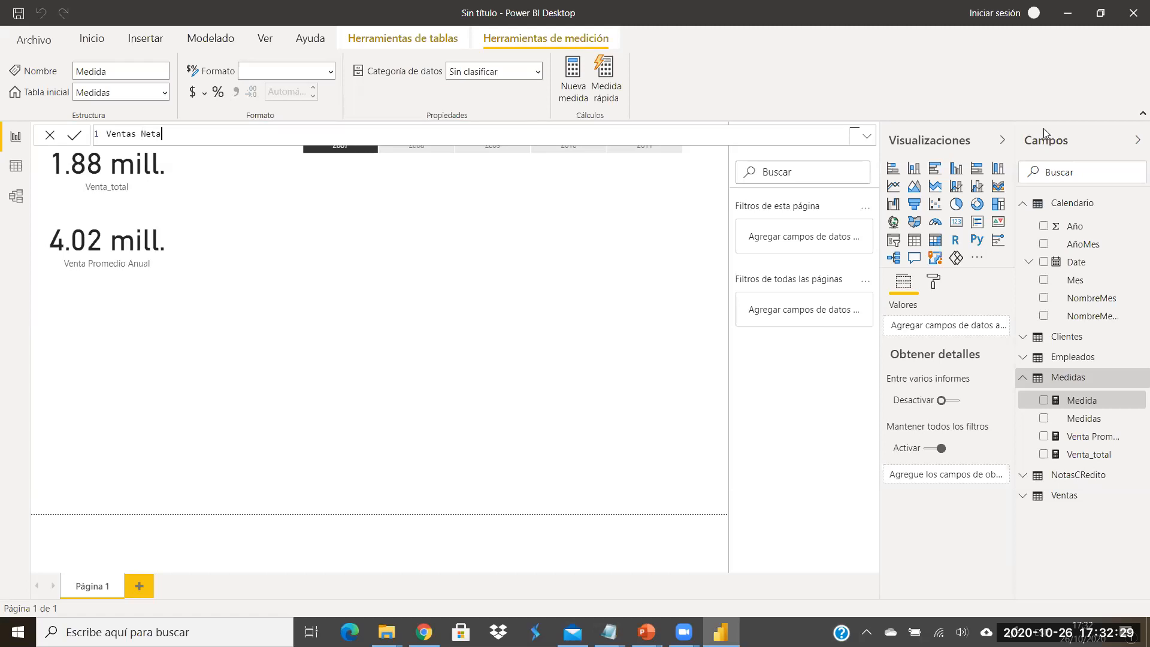
text(s=sum)
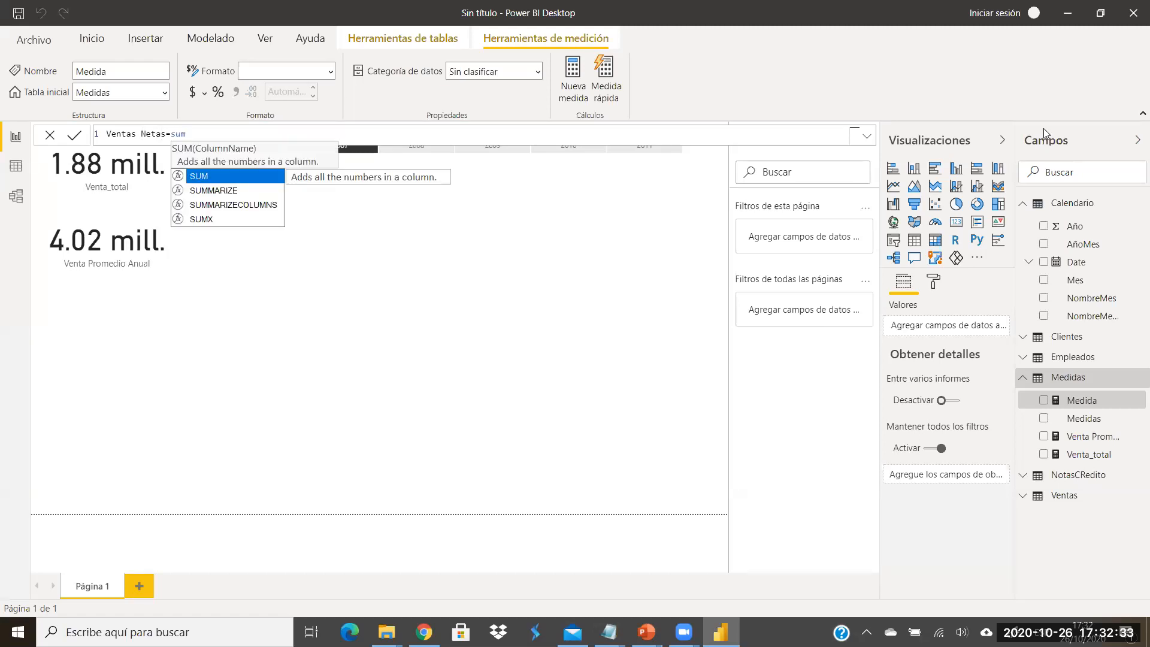
text((ventas)
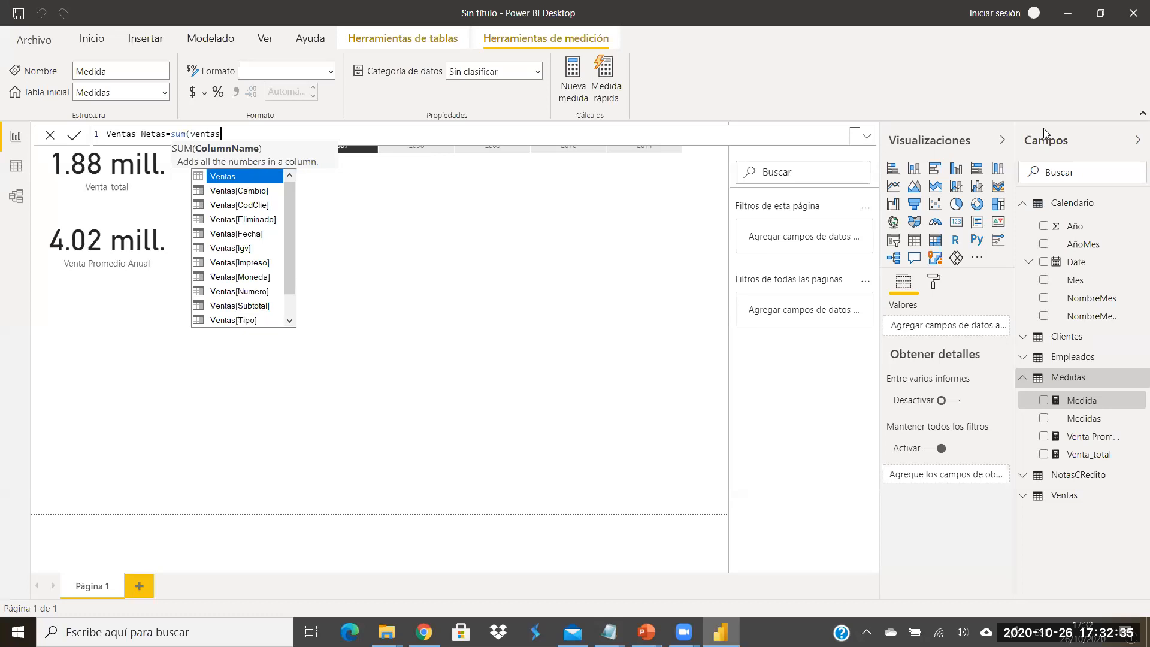
drag(288, 285, 259, 331)
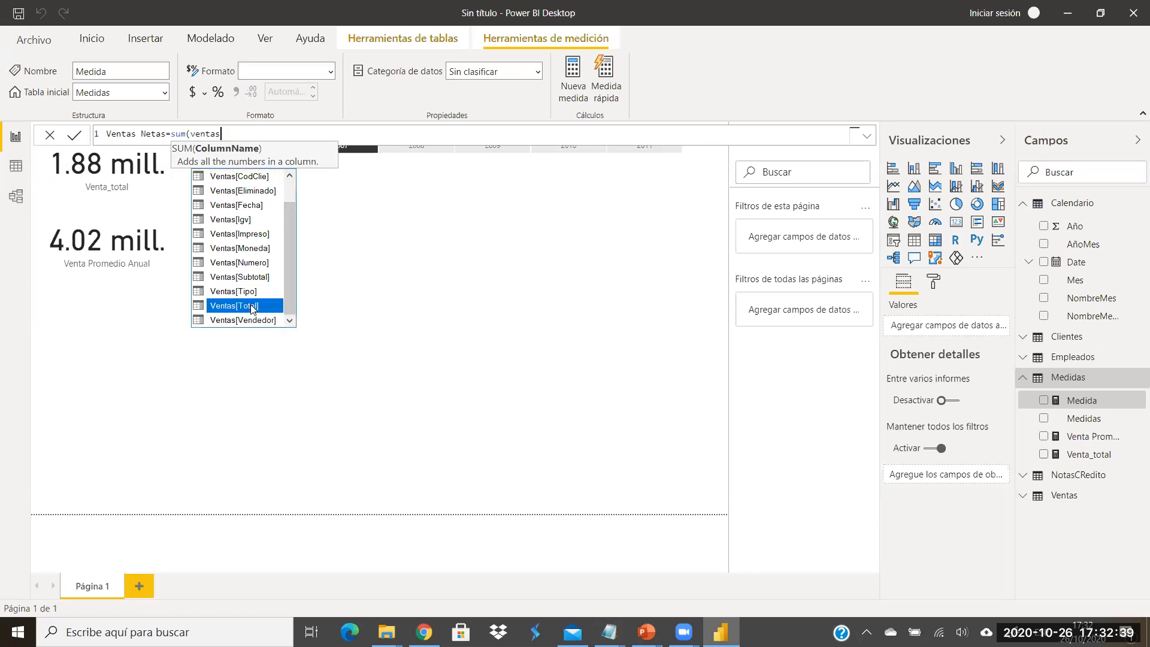
click(252, 305)
Step: Subtract sum(NotasCRedito[Monto]) from the sales sum in the Ventas Netas expression and commit the measure
text(-)
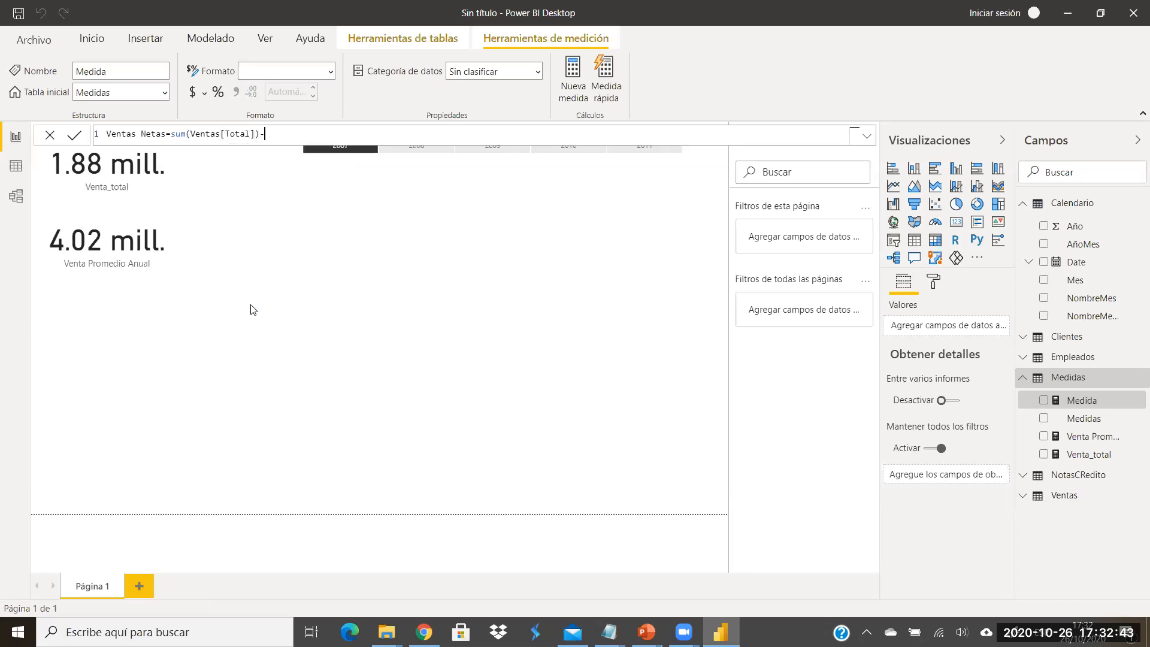
text(sum)
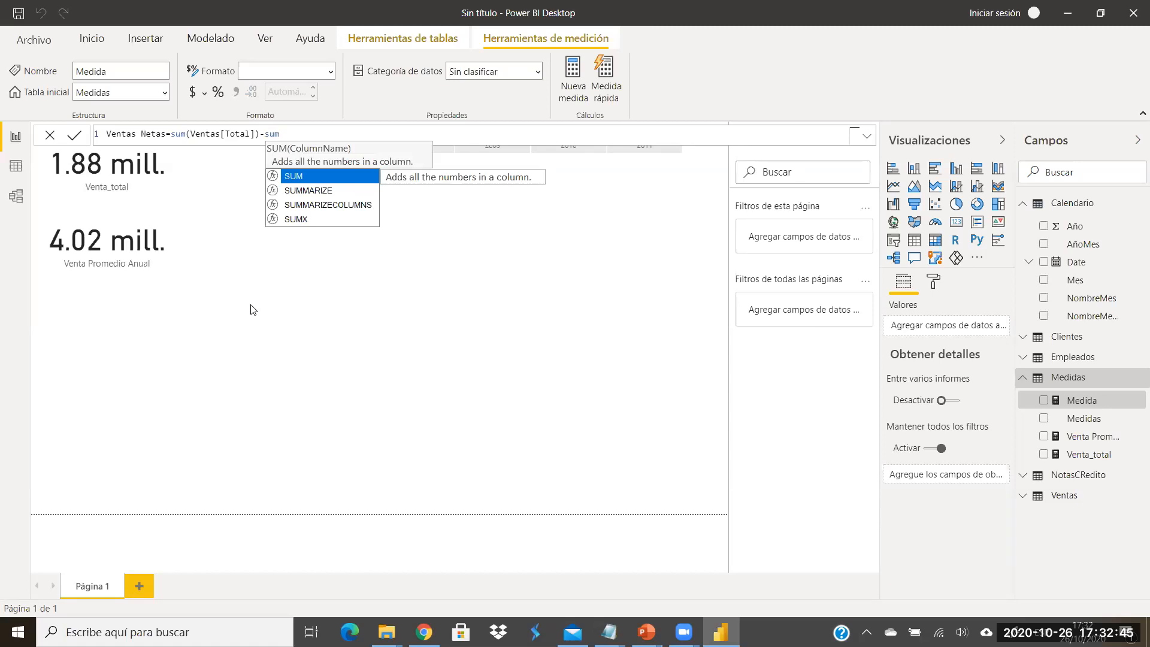
text((notas)
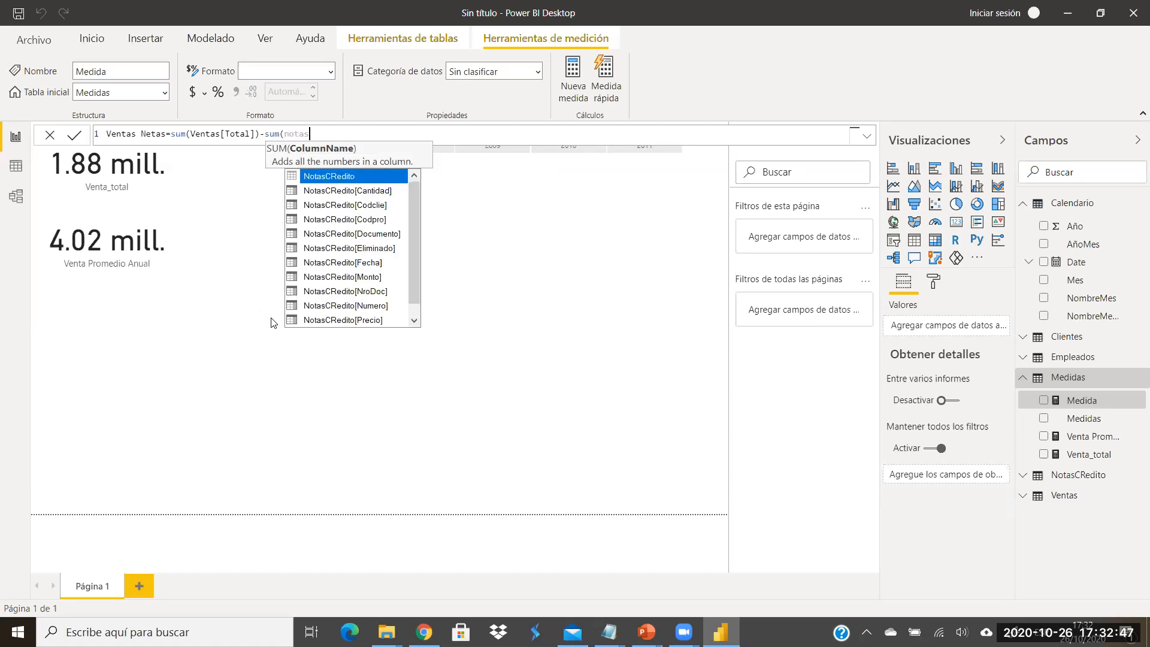
click(360, 281)
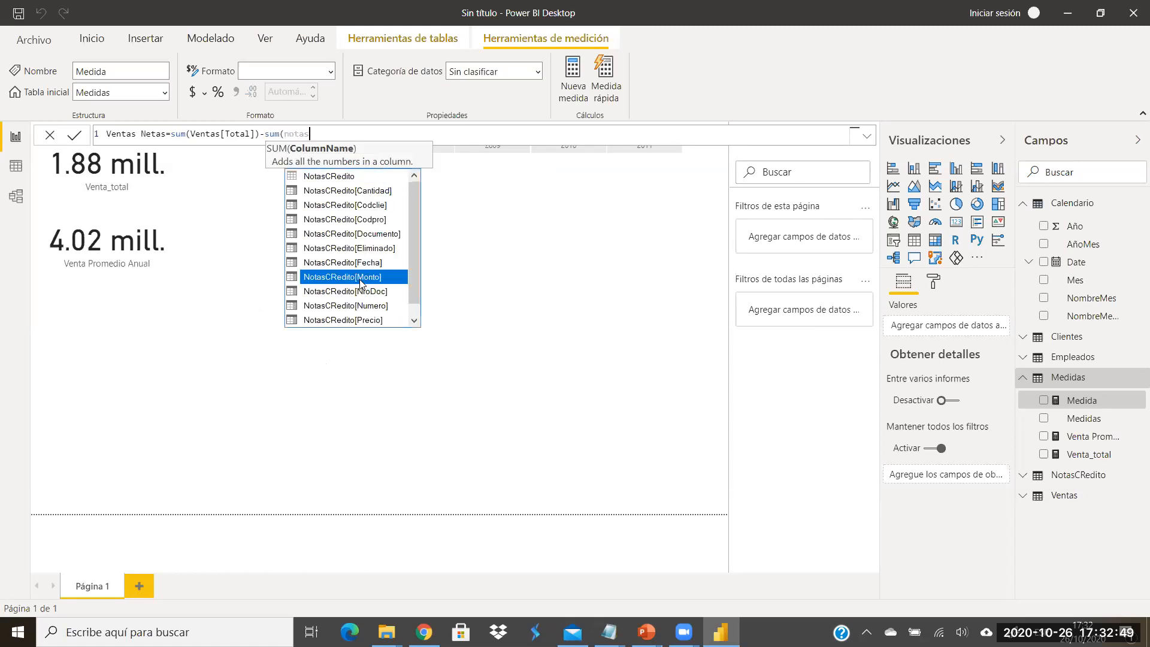
double_click(360, 279)
text())
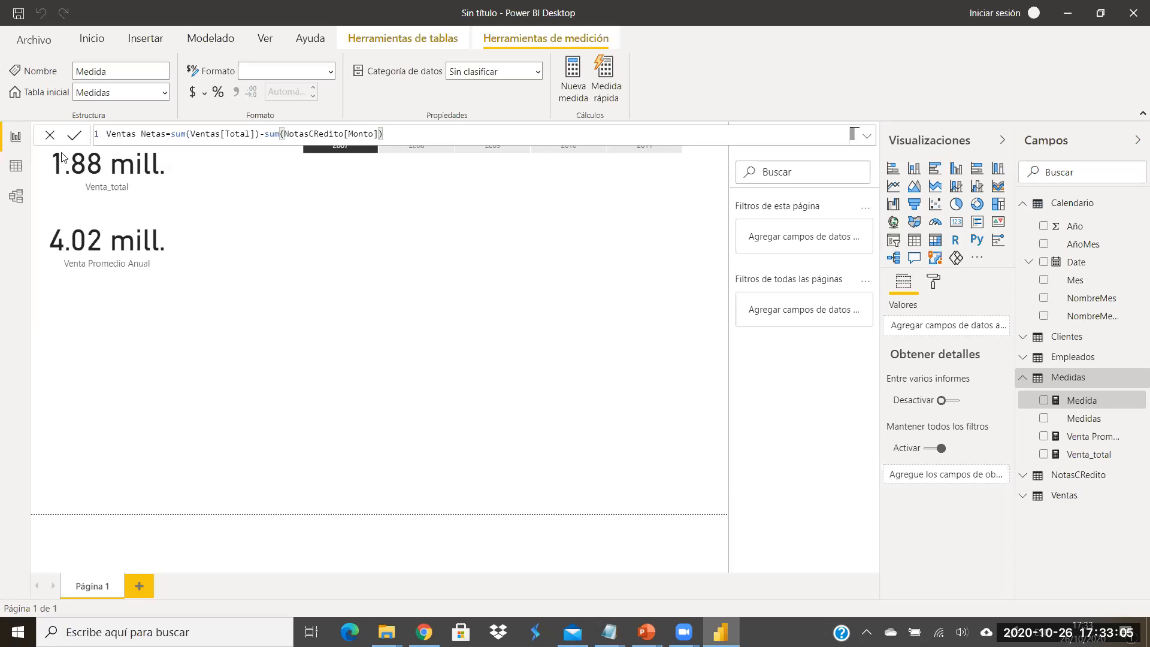
click(75, 136)
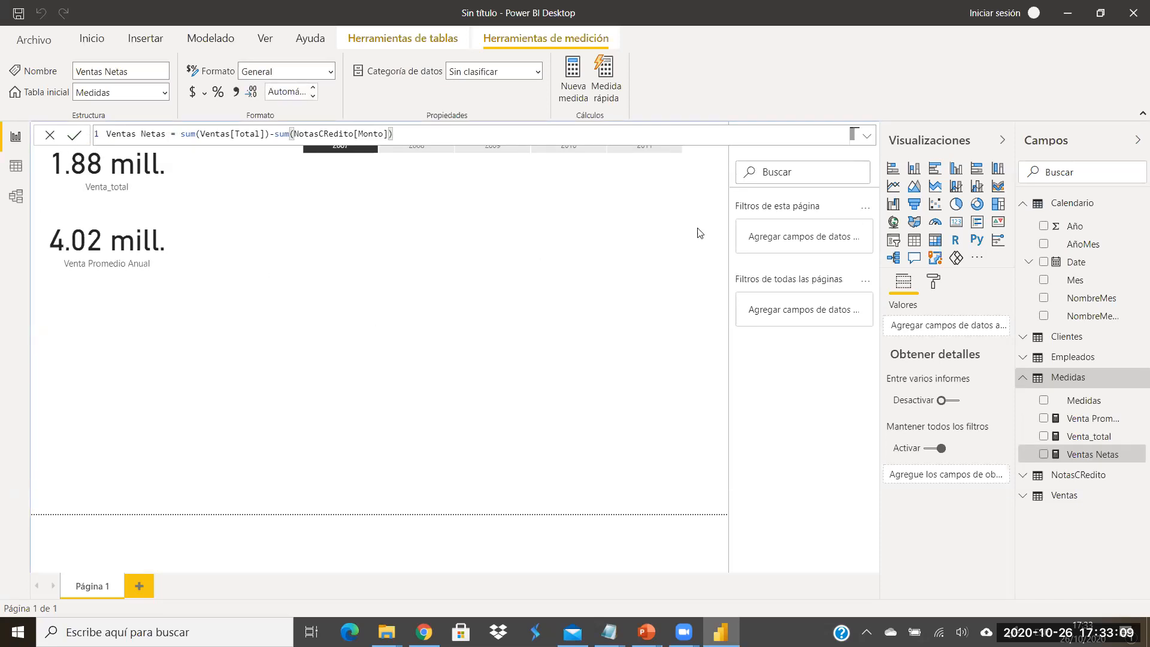
Step: Add a card visual showing Ventas Netas and position it below the Venta Promedio Anual card
click(526, 366)
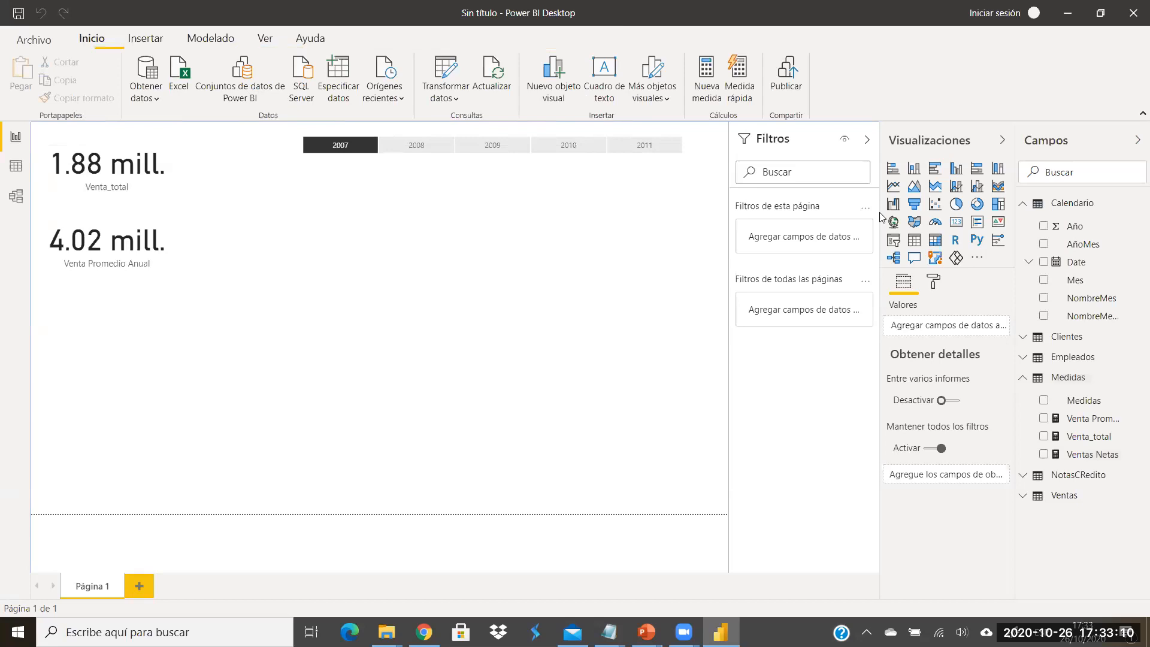
click(959, 225)
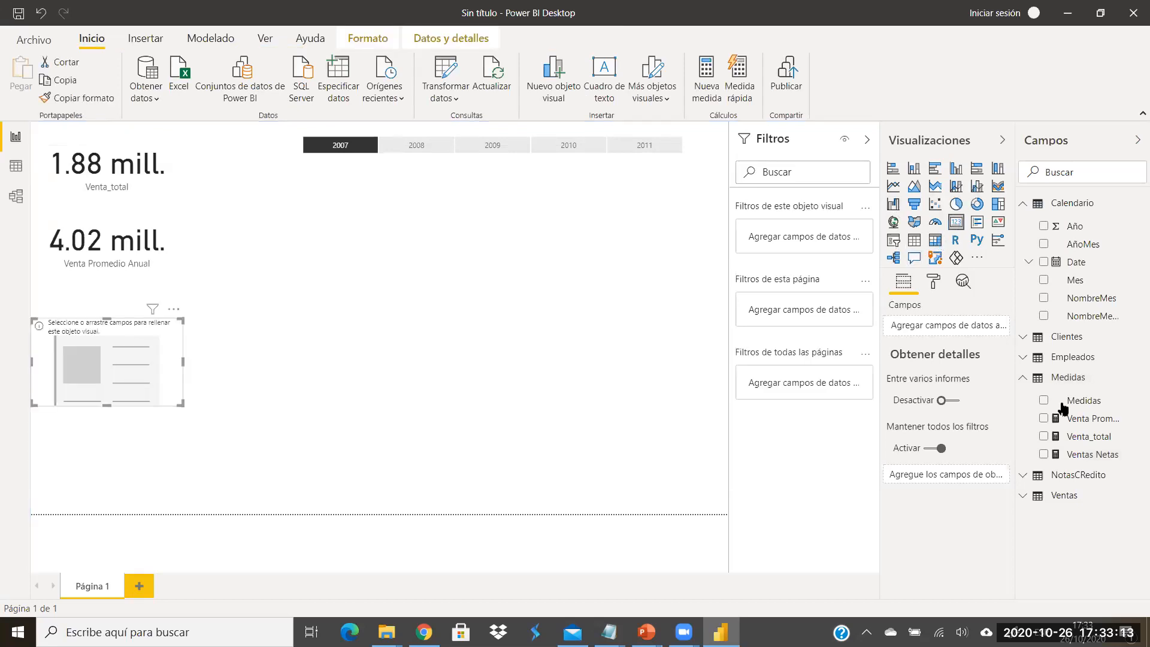
click(1043, 454)
drag(169, 330, 159, 312)
Step: Compare Ventas Netas with Venta_total for 2011, 2010, 2009 and 2008 using the slicer, and return the filter to 2011
click(652, 153)
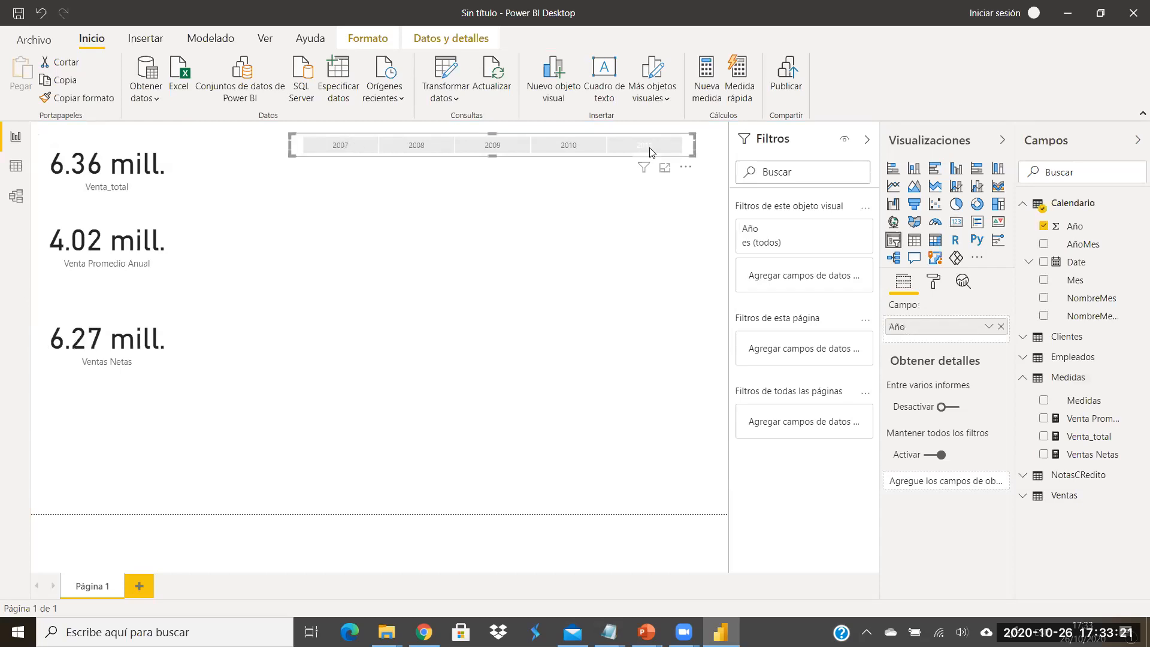
click(647, 146)
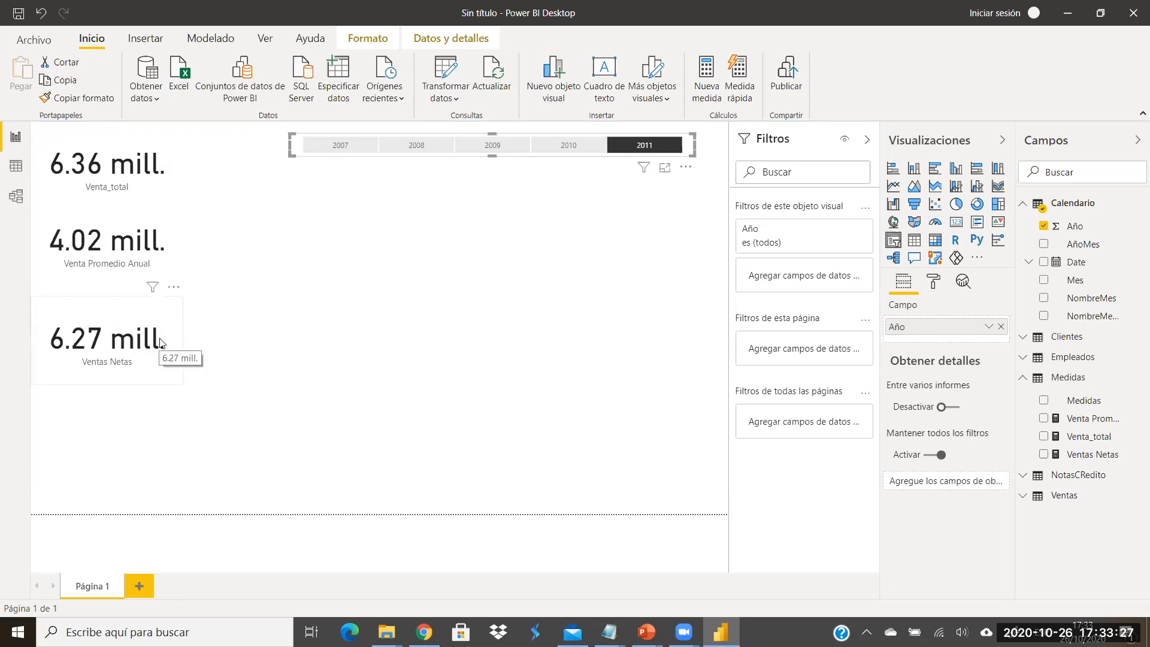
click(581, 149)
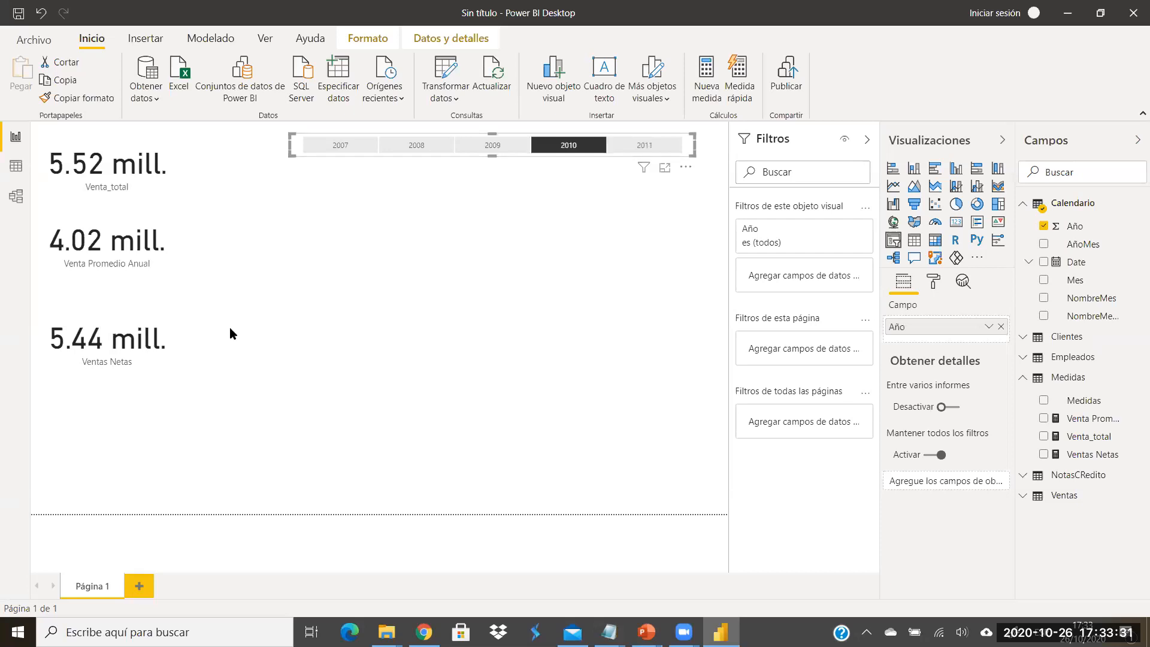
click(482, 147)
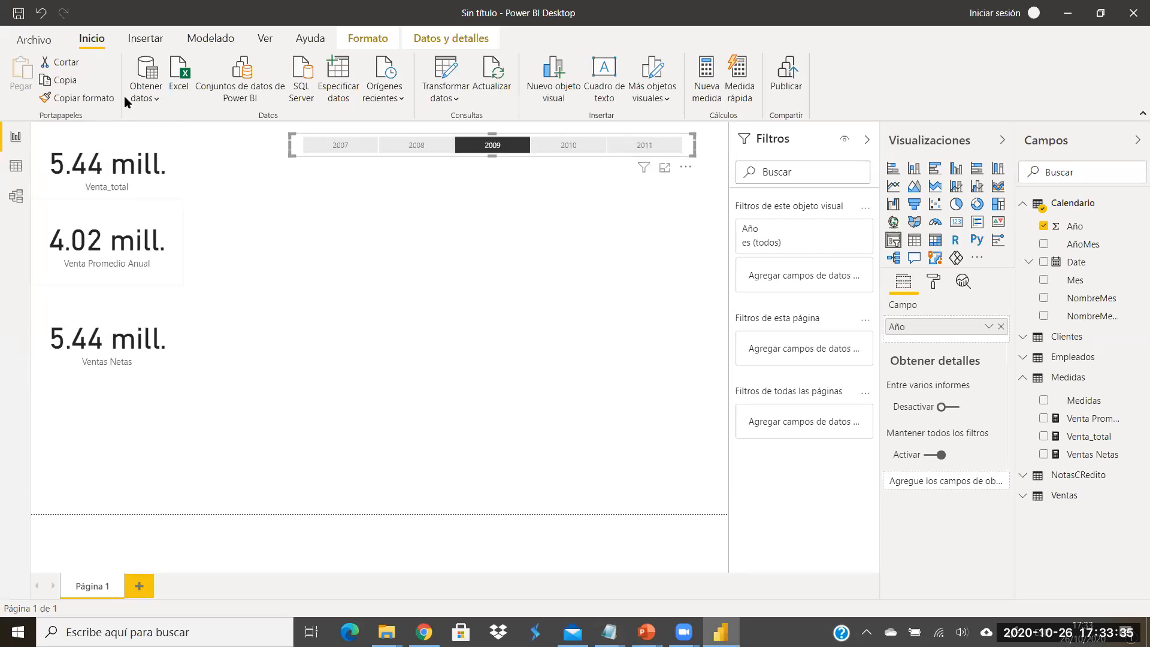
click(418, 149)
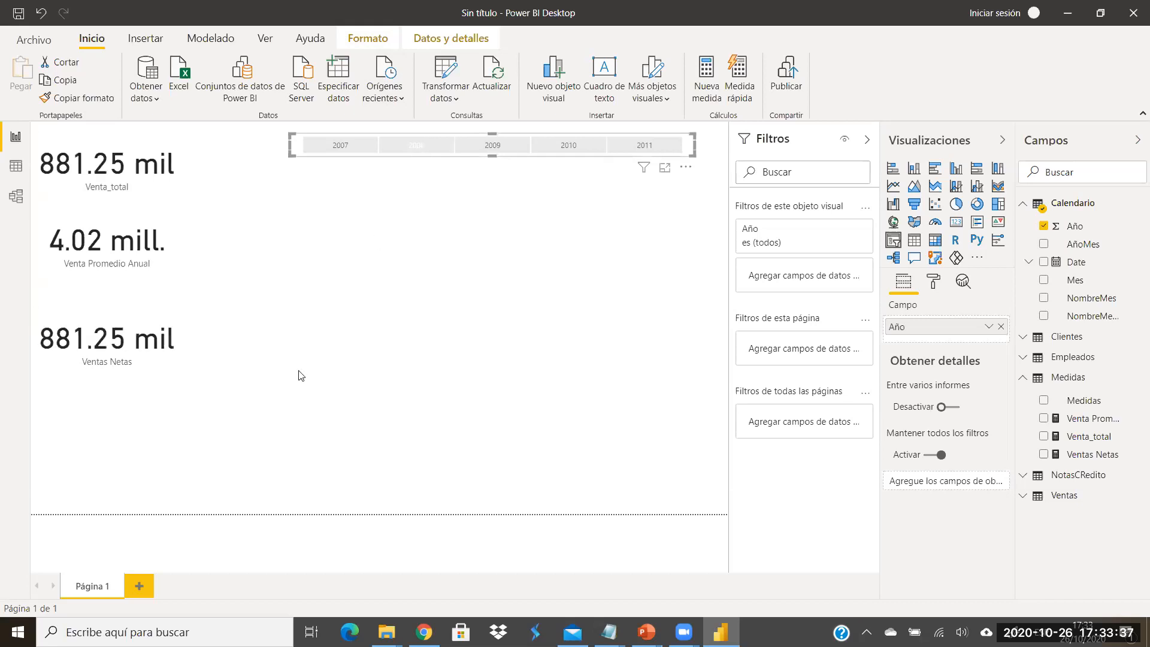
click(647, 147)
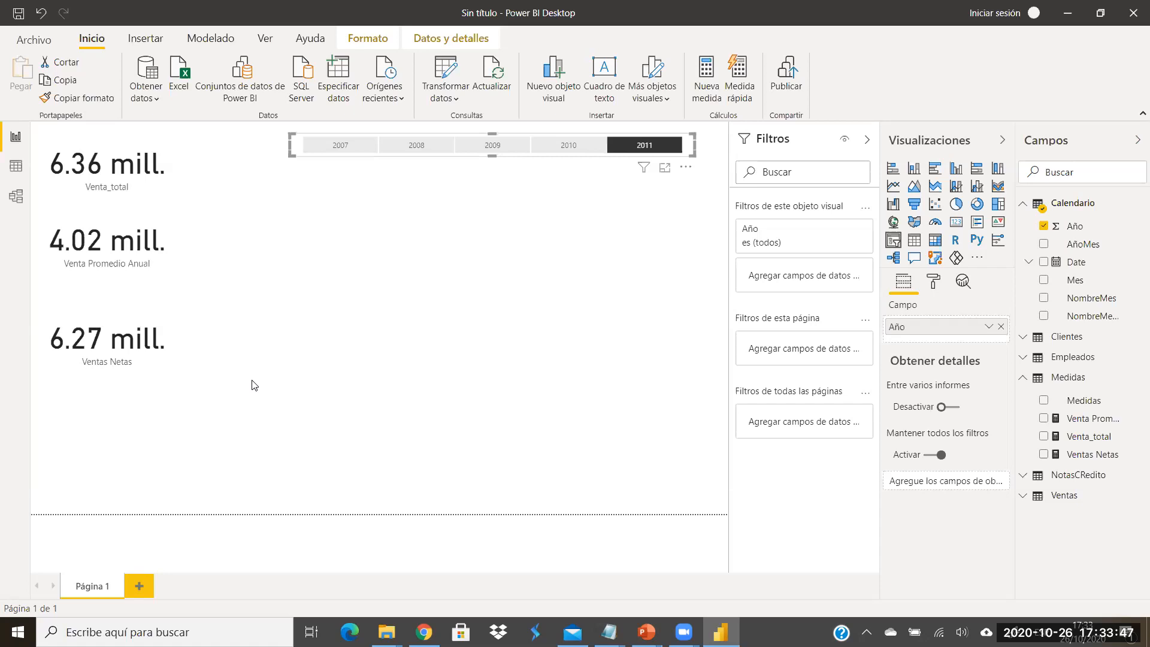
click(368, 409)
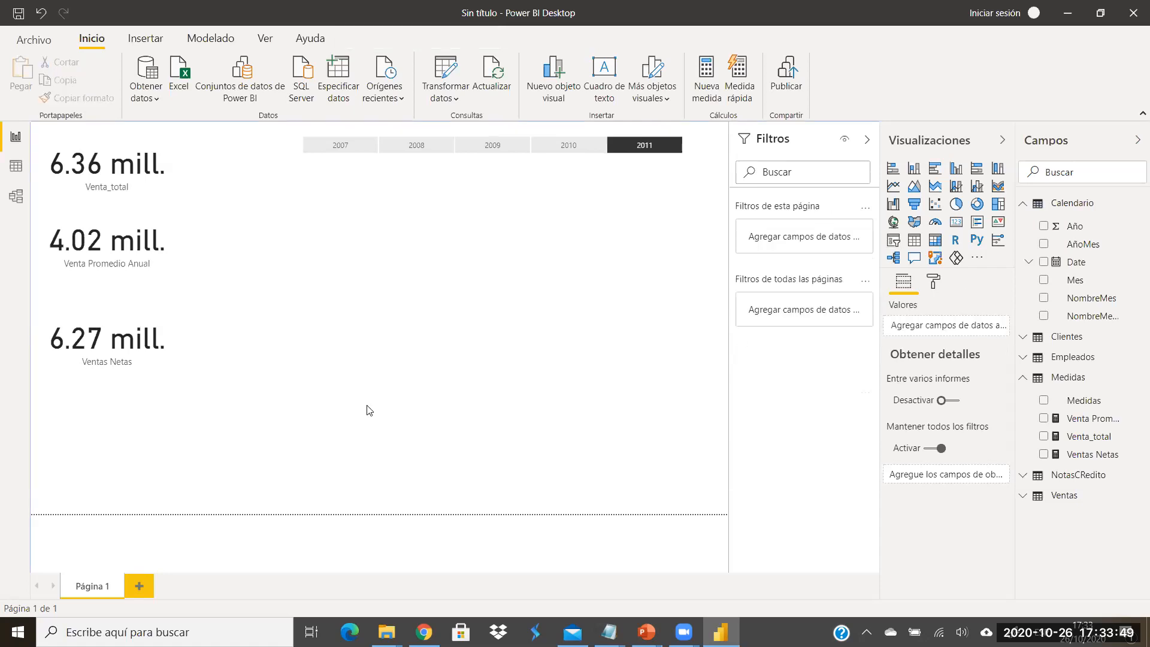
click(634, 149)
Step: Create a measure named Venta_año_anterior in the Medidas table and begin its expression with CALCULATE on [Ventas Netas]
click(1136, 383)
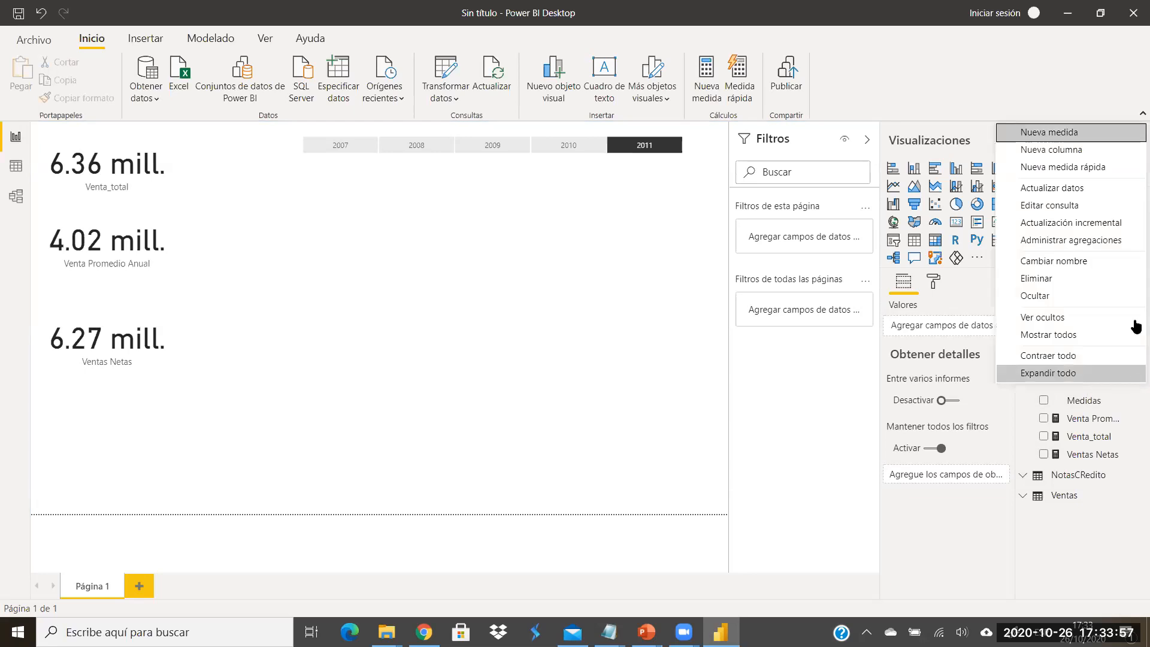
click(1057, 140)
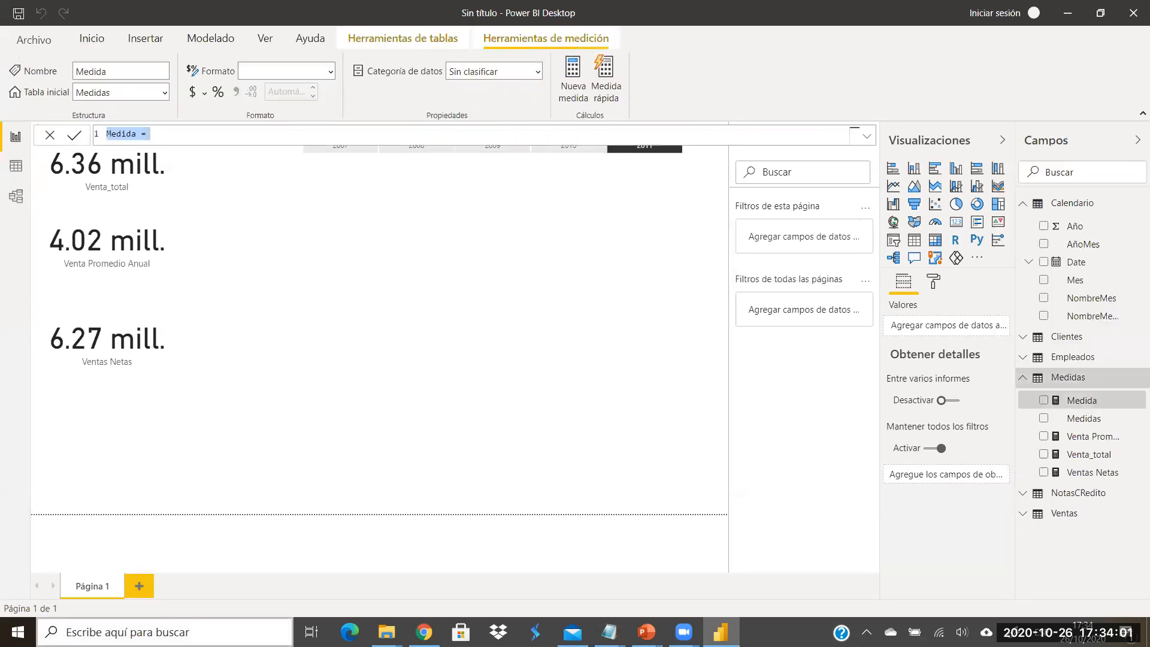
text(Venta_año_anterior=)
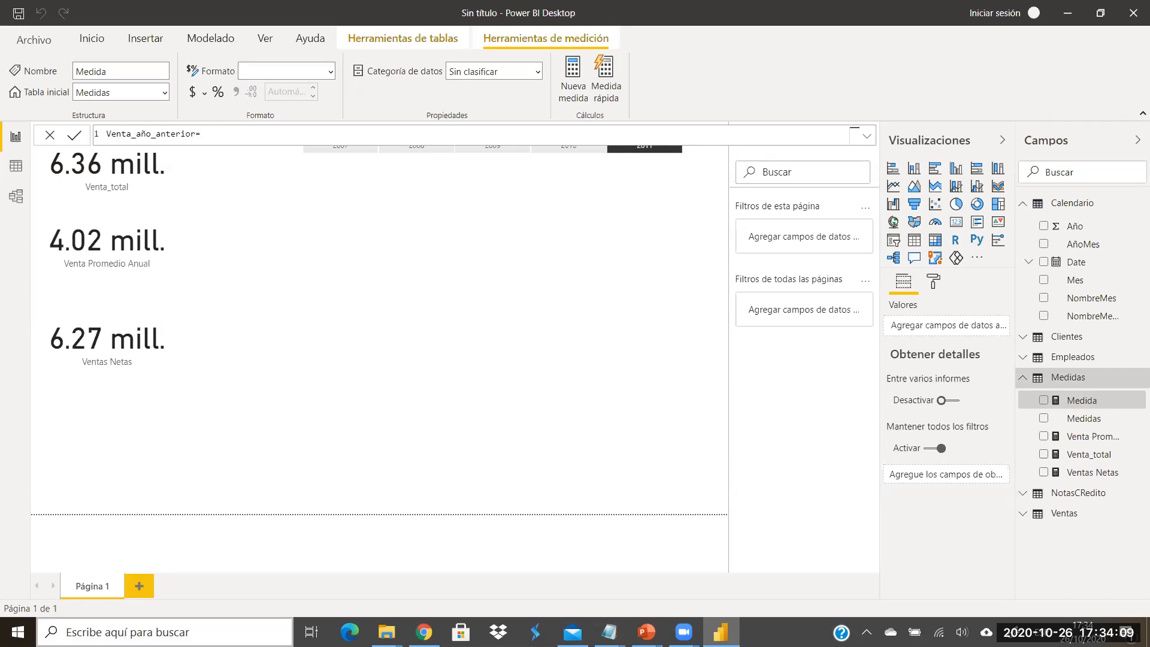
text(cal)
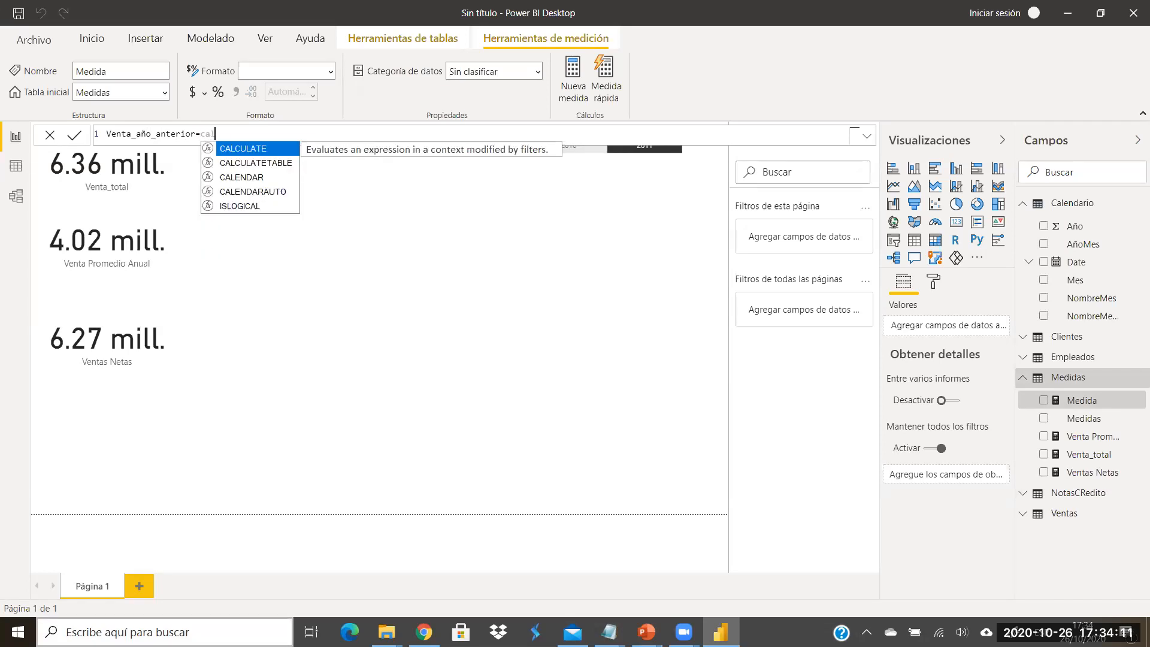
key(Escape)
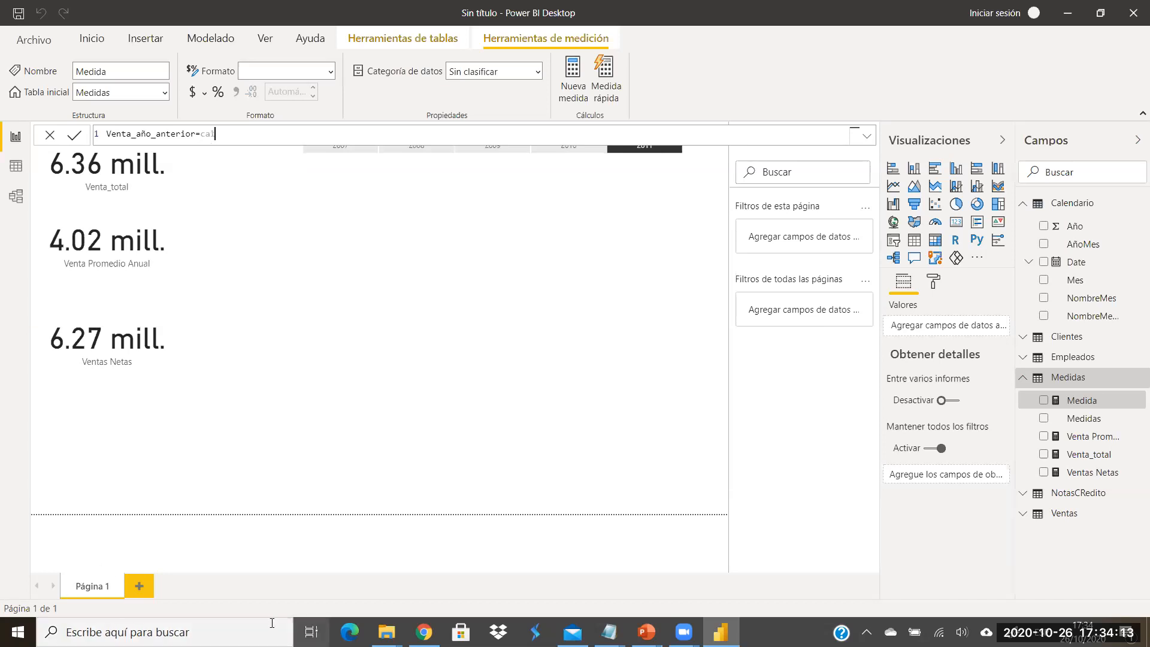
key(BackSpace)
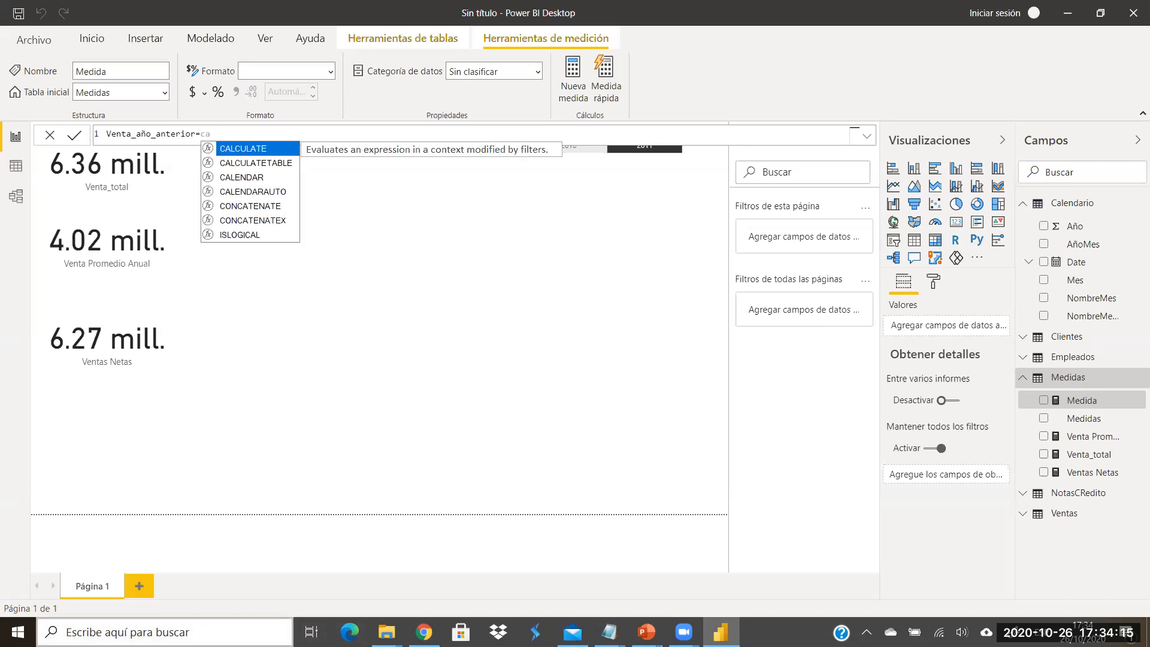
text(l)
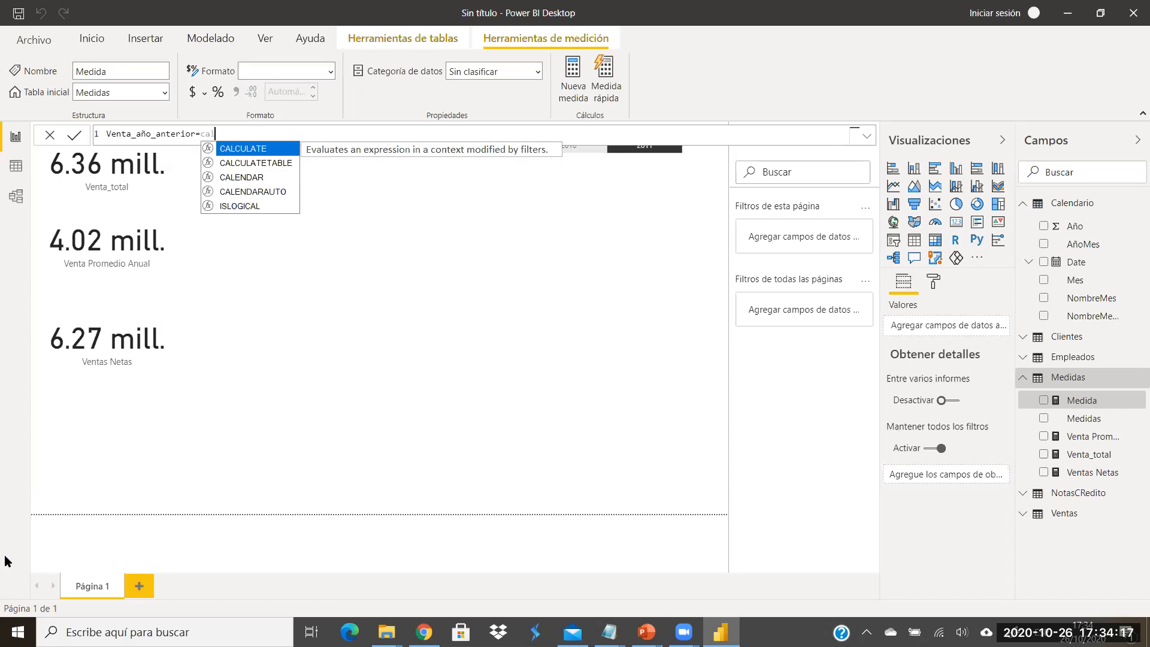
click(261, 150)
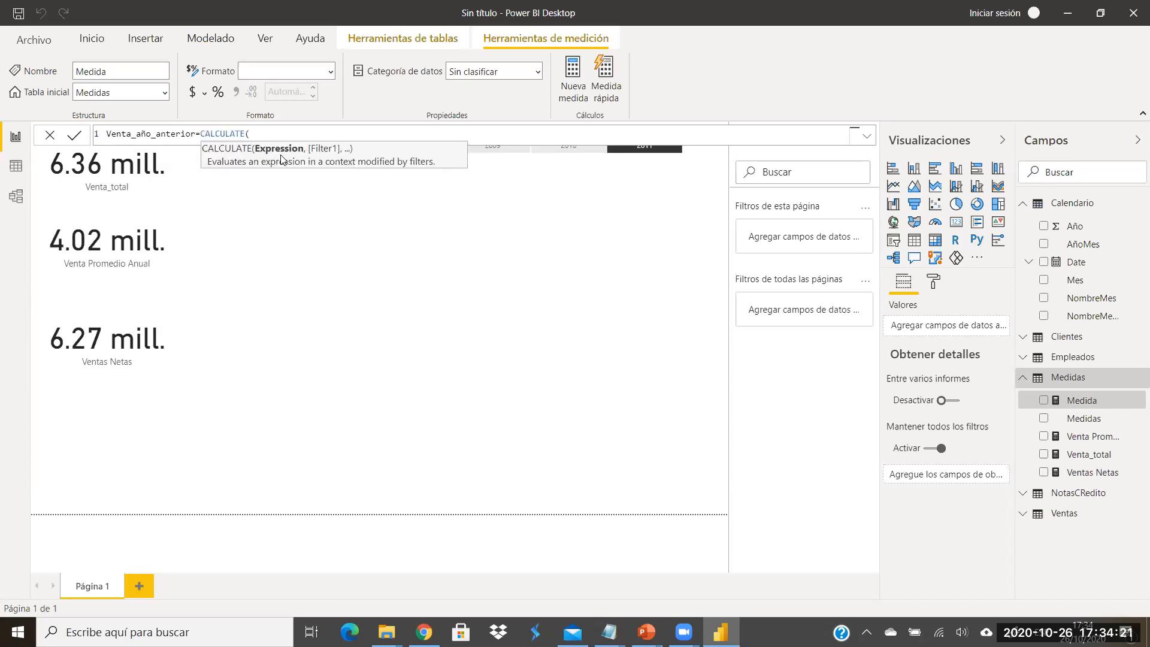
text(ven)
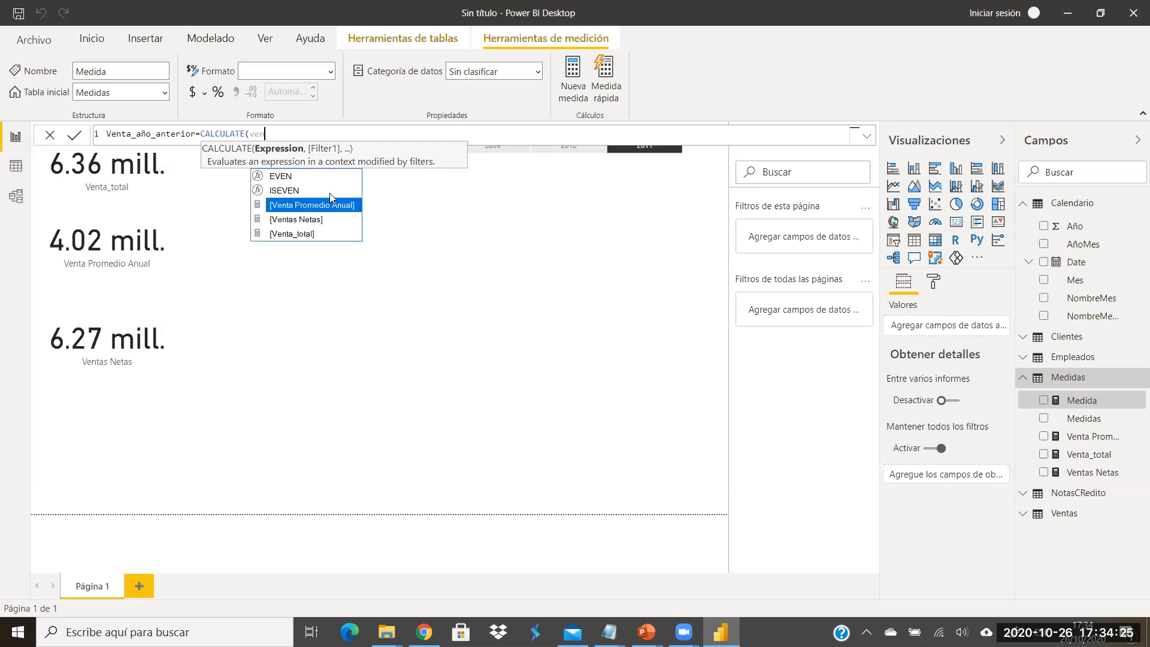
click(302, 219)
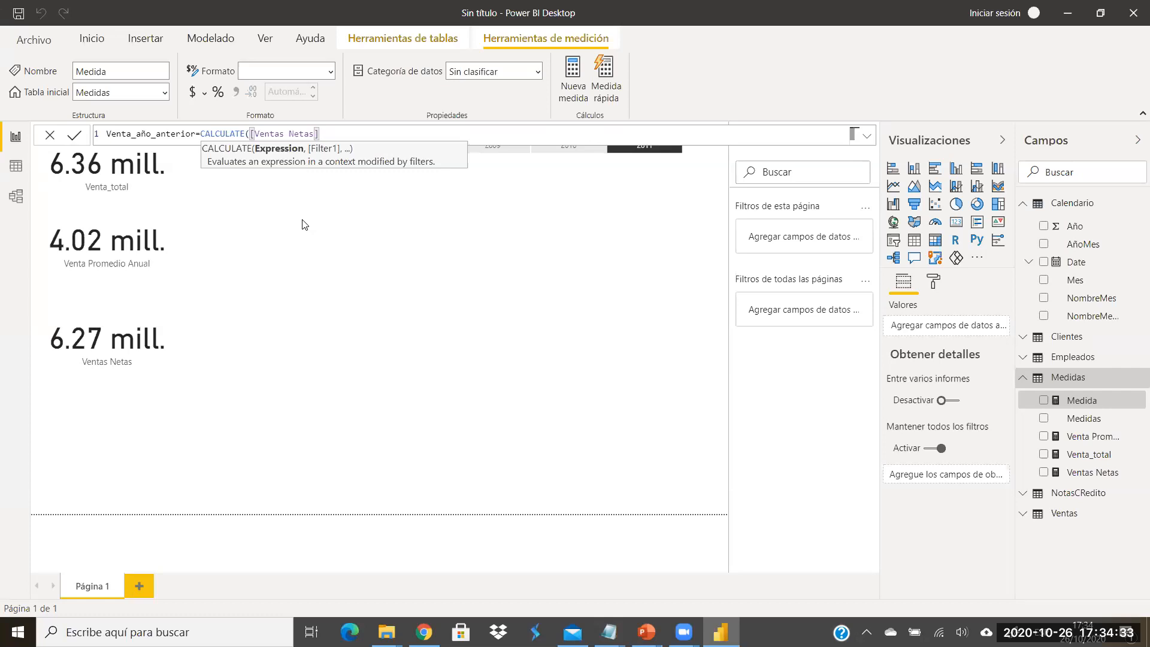
Step: Add SAMEPERIODLASTYEAR(Calendario[Date]) as the CALCULATE filter in Venta_año_anterior and commit the measure
text(,)
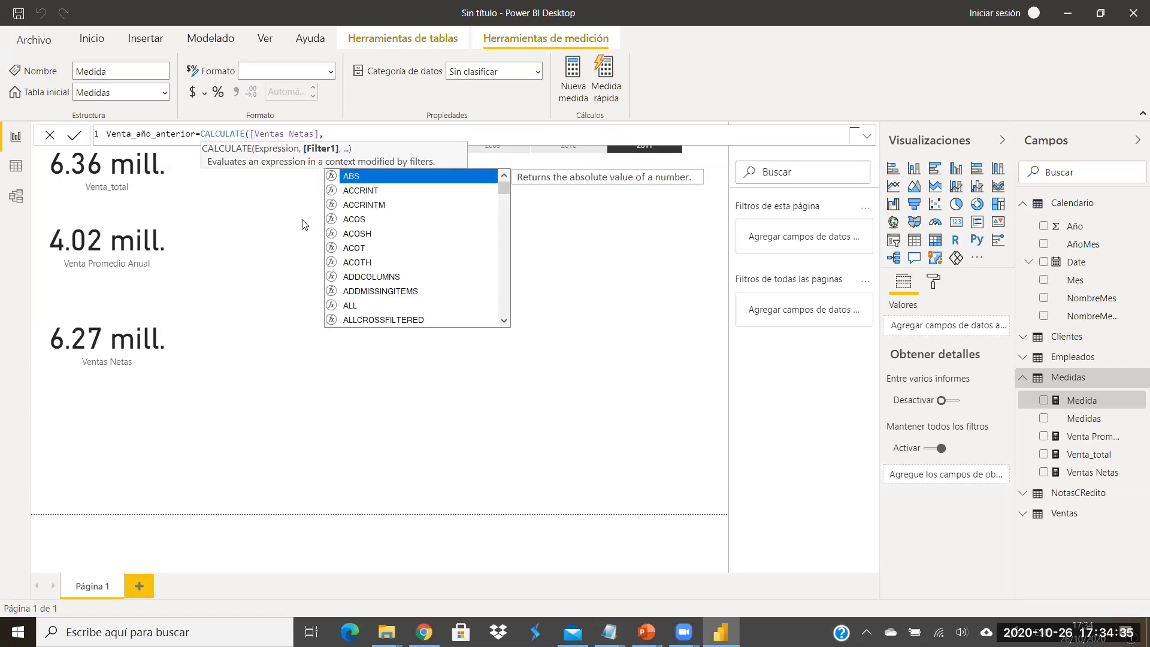
text(sam)
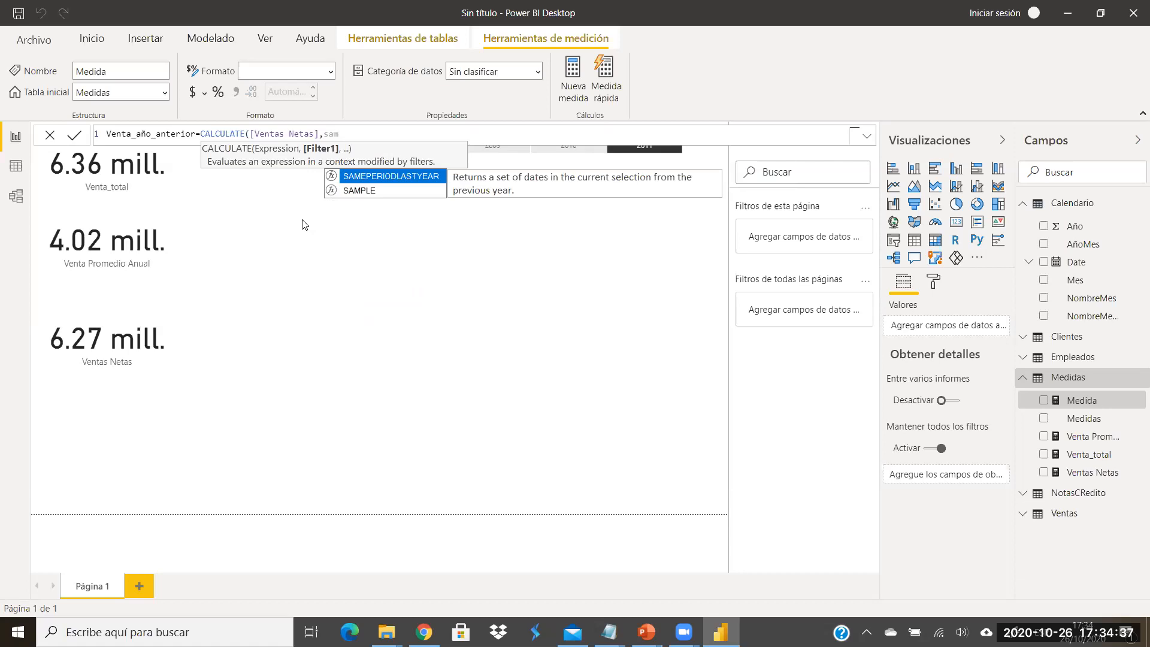
click(403, 177)
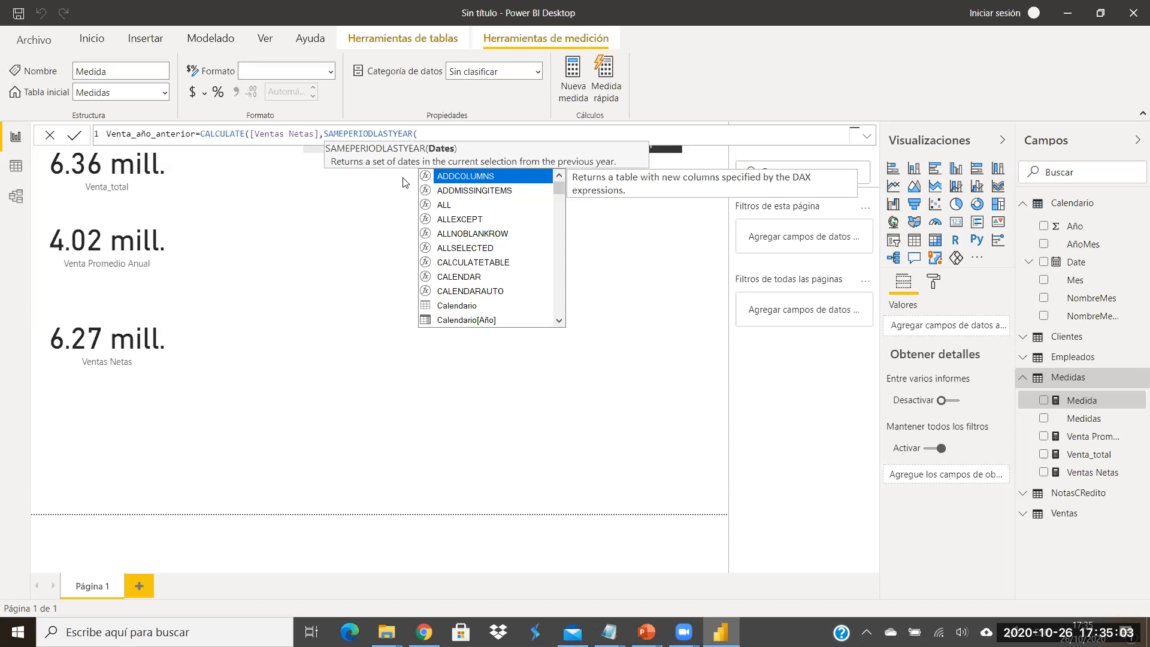
text(ca)
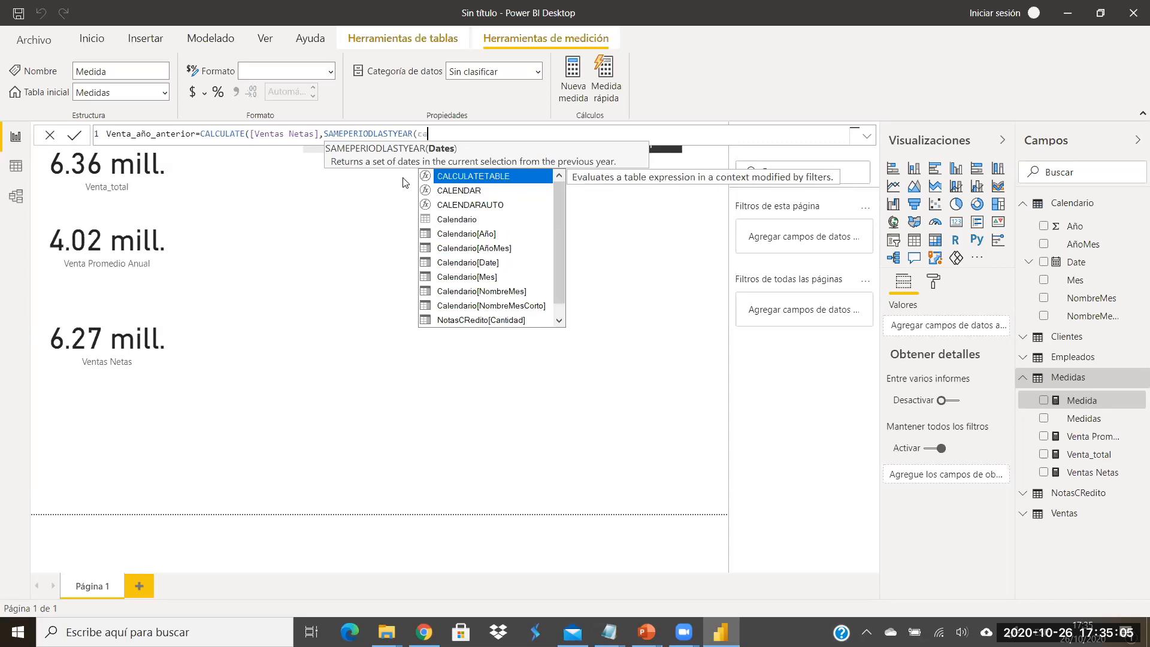
text(le)
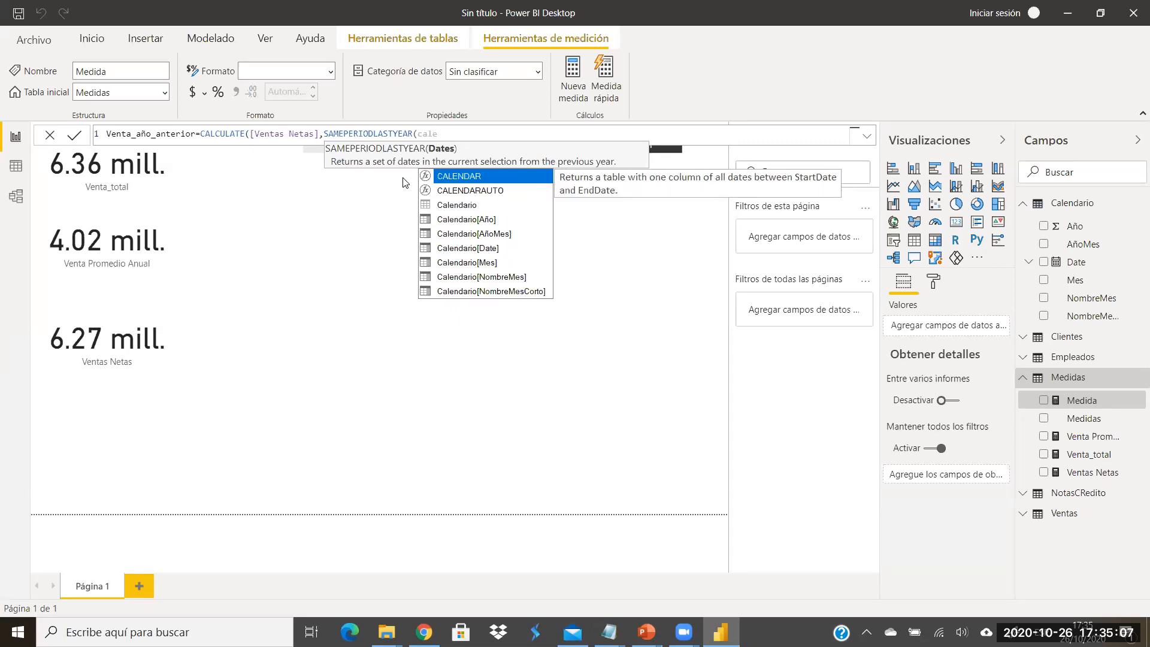
double_click(479, 248)
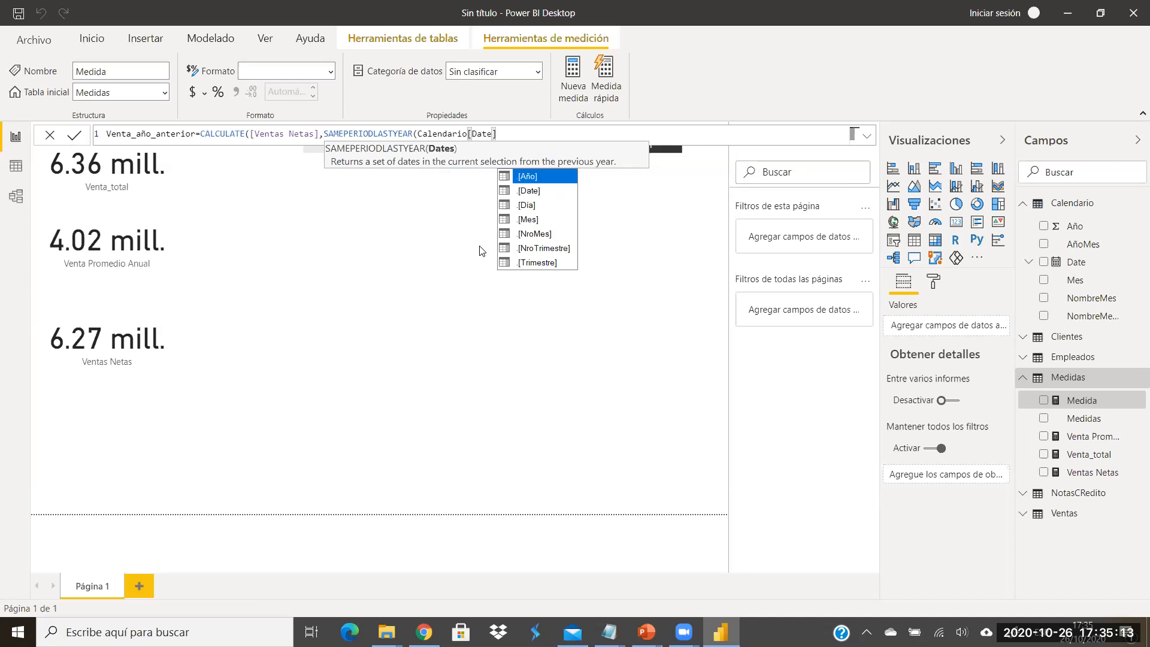
text())
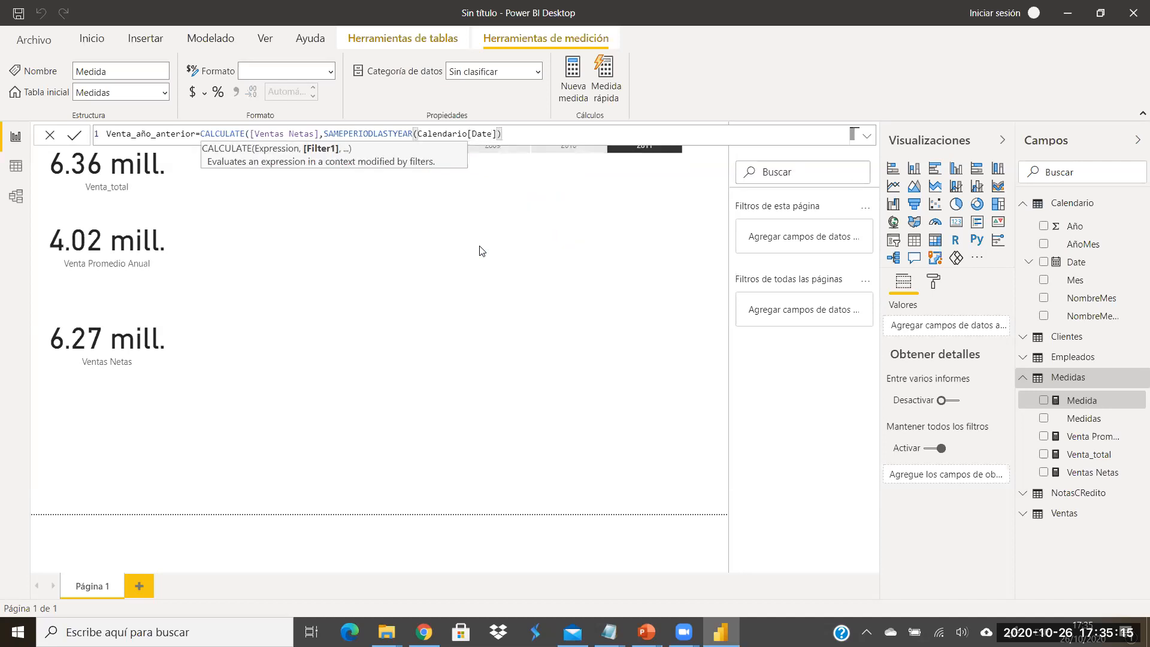
text())
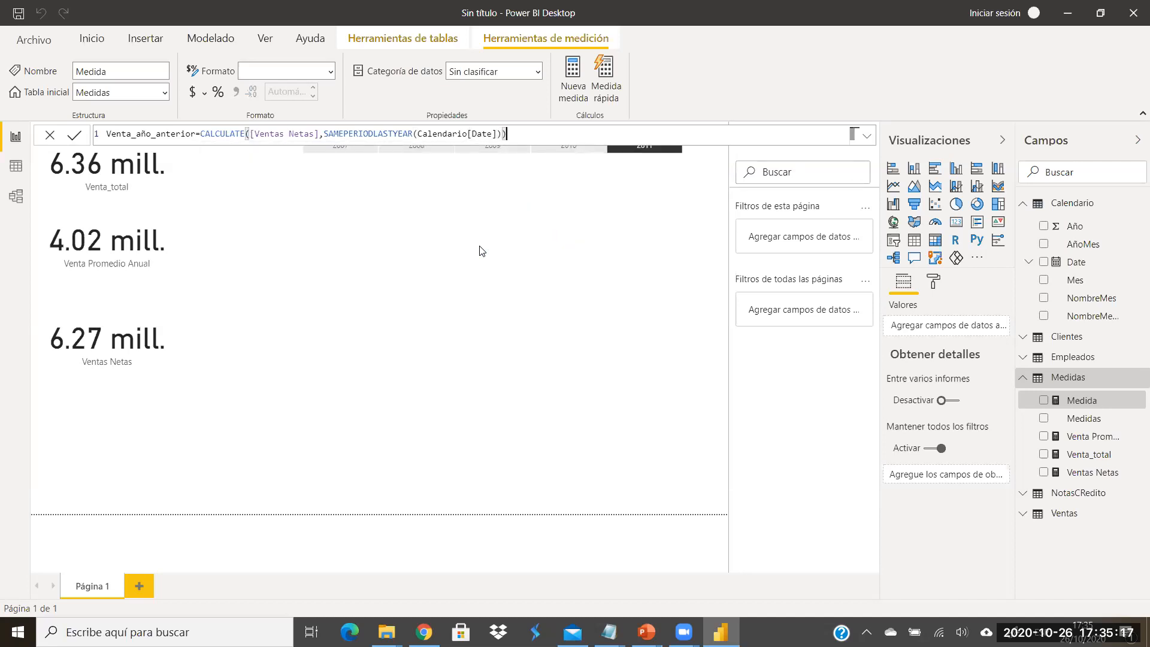
click(75, 136)
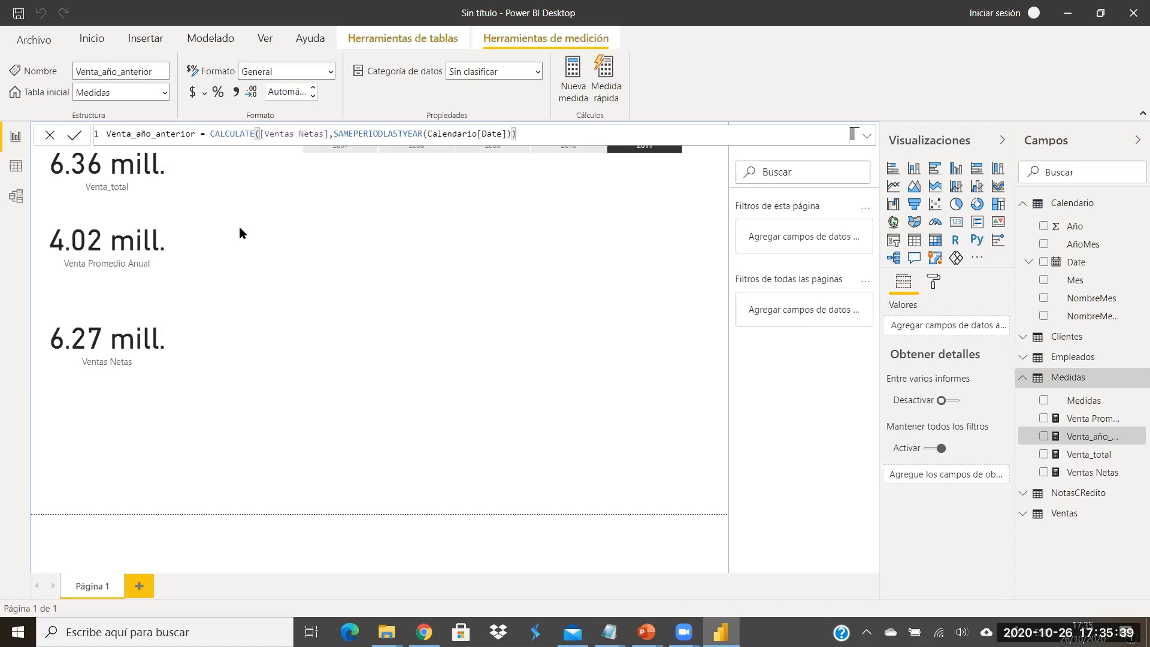
Step: Add a card visual showing Venta_año_anterior below the Ventas Netas card
click(594, 241)
click(957, 225)
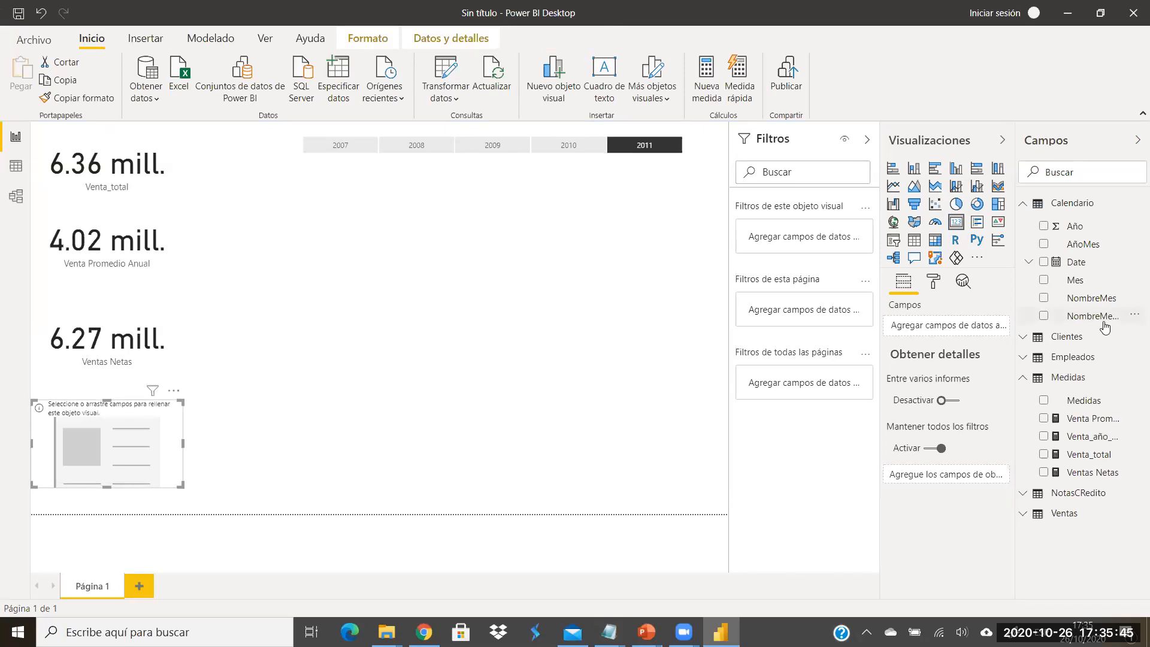
click(1043, 435)
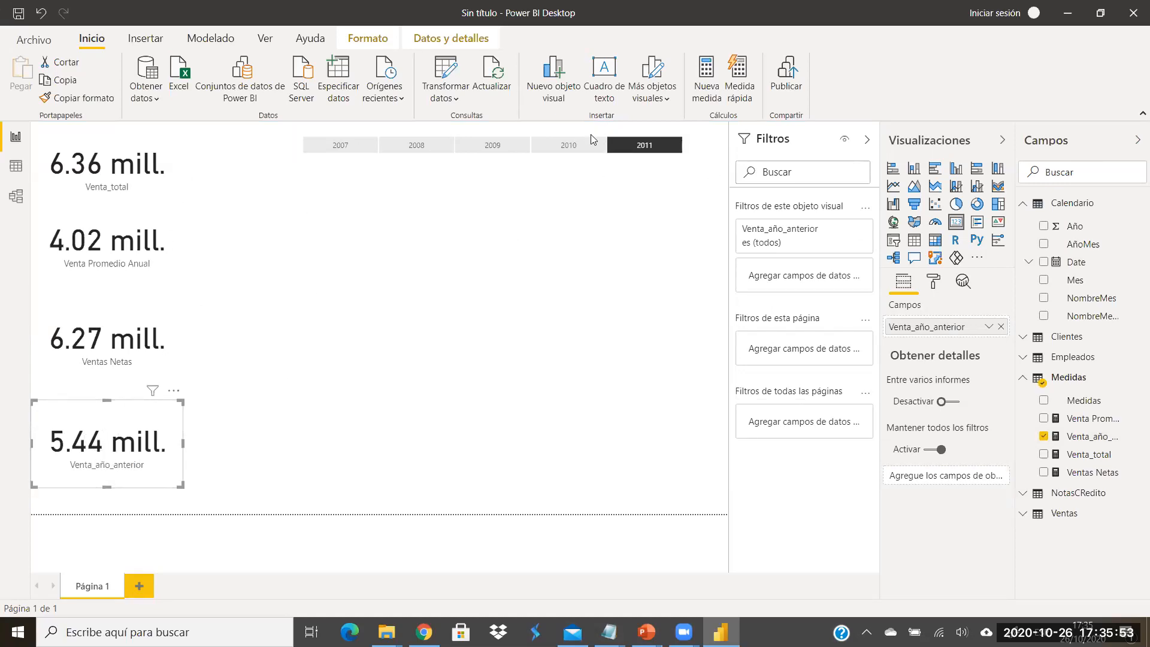
Step: Compare Venta_año_anterior with Ventas Netas for 2010, 2009, 2008 and 2007 using the slicer, and return the filter to 2011
click(568, 145)
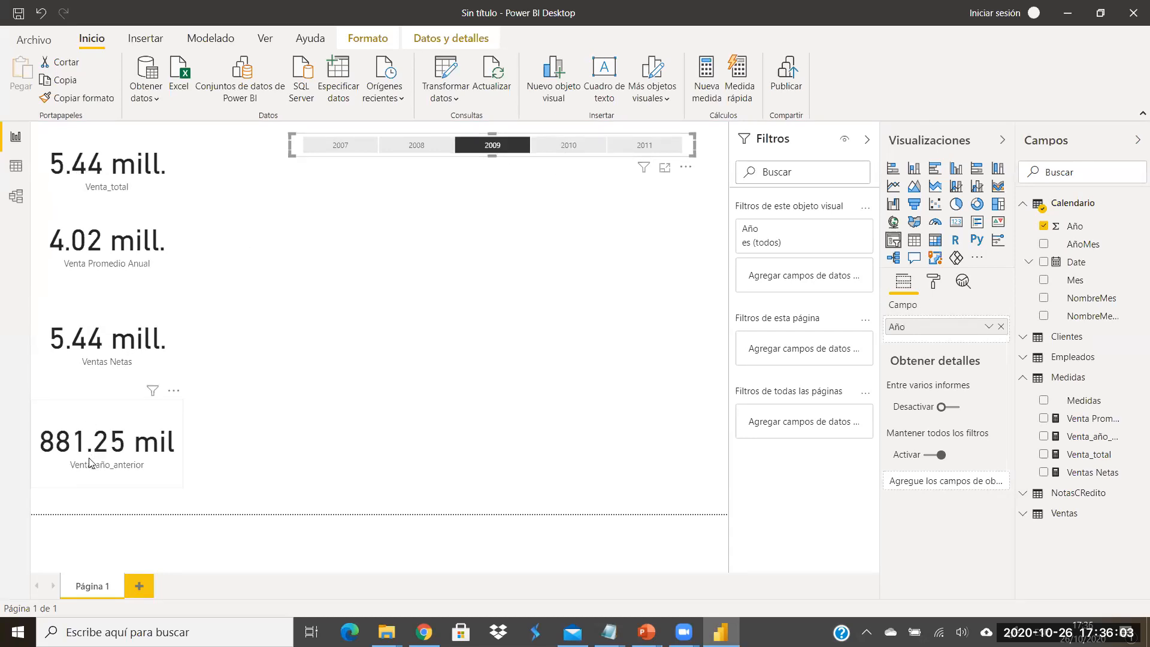
click(416, 146)
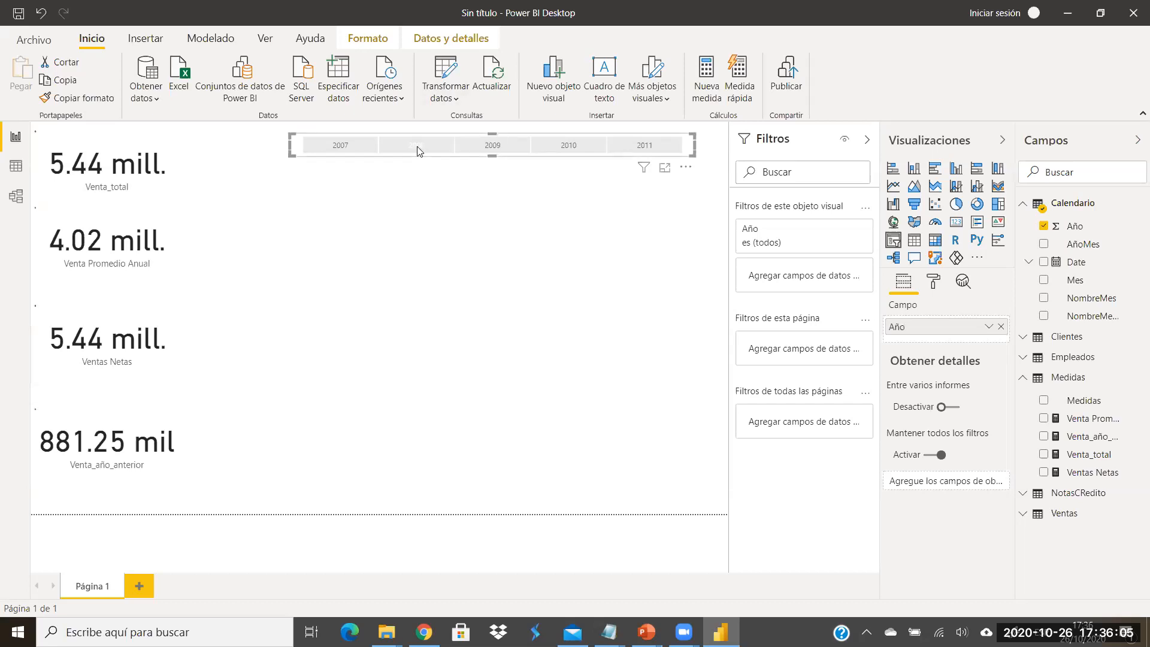
click(339, 146)
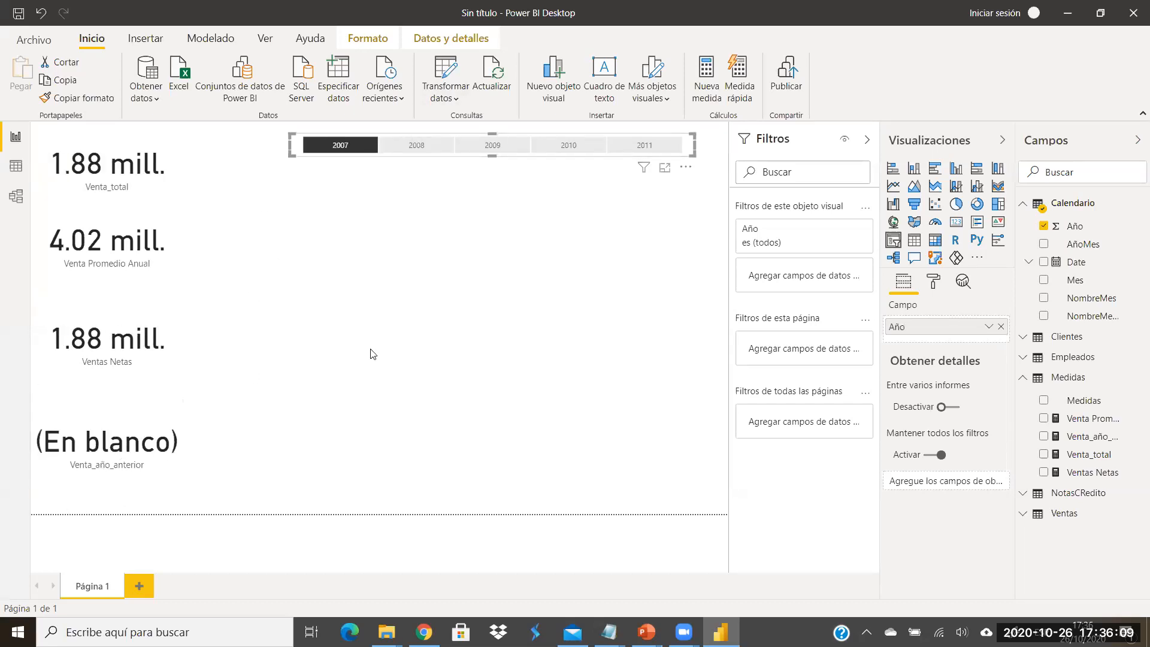
click(381, 318)
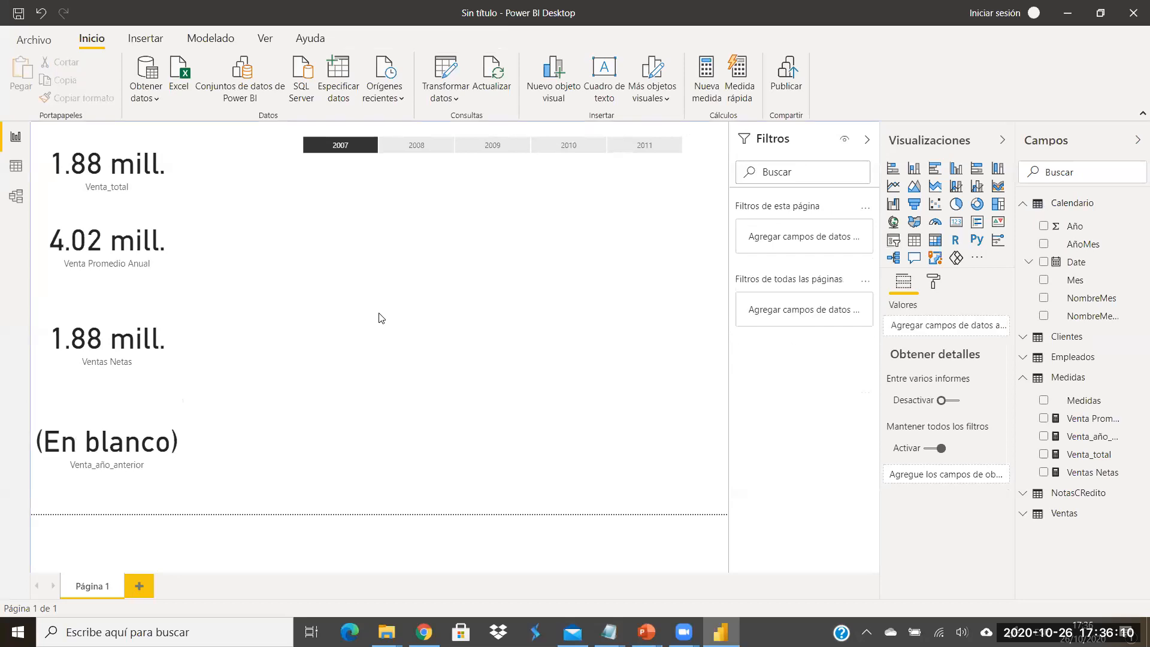
click(639, 145)
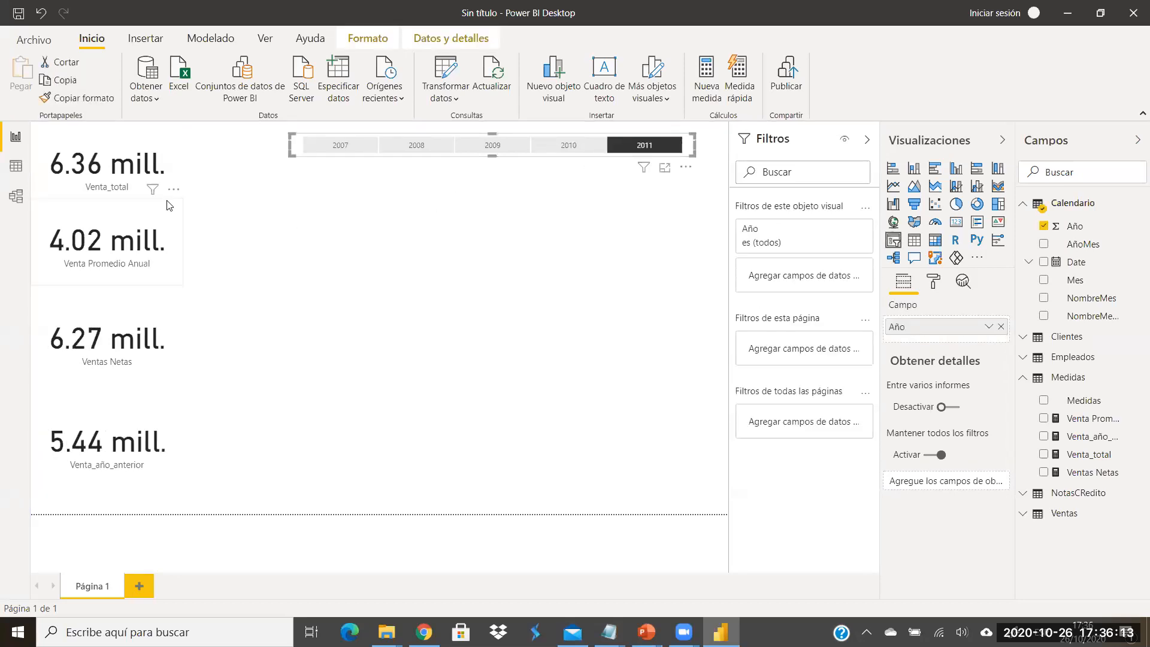
Step: Move the Ventas Netas and Venta_año_anterior cards up and reduce their heights to tighten the card column
click(170, 206)
click(175, 161)
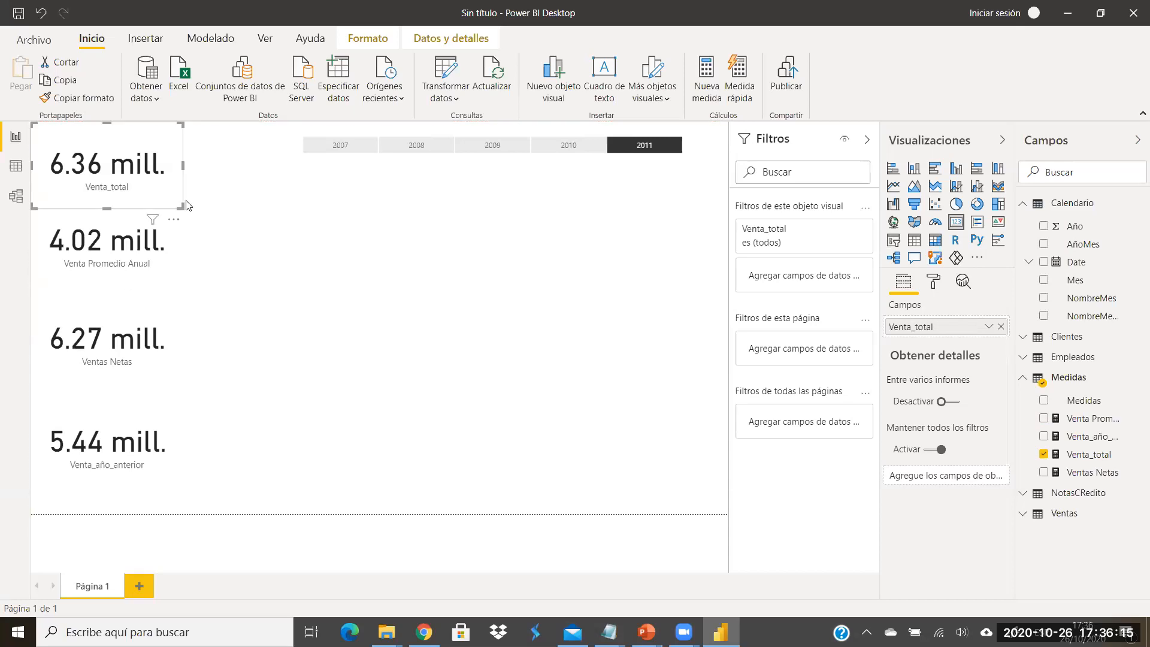
click(314, 244)
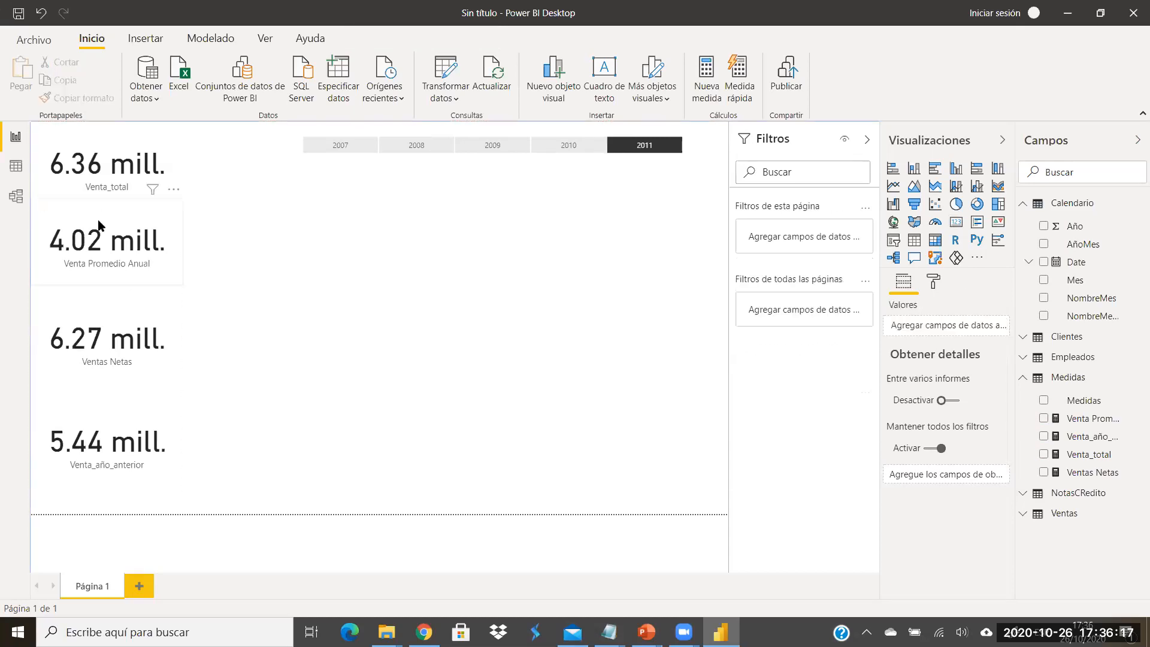
mouse_move(138, 323)
mouse_down()
mouse_move(146, 314)
mouse_move(137, 321)
mouse_up()
drag(138, 406, 140, 375)
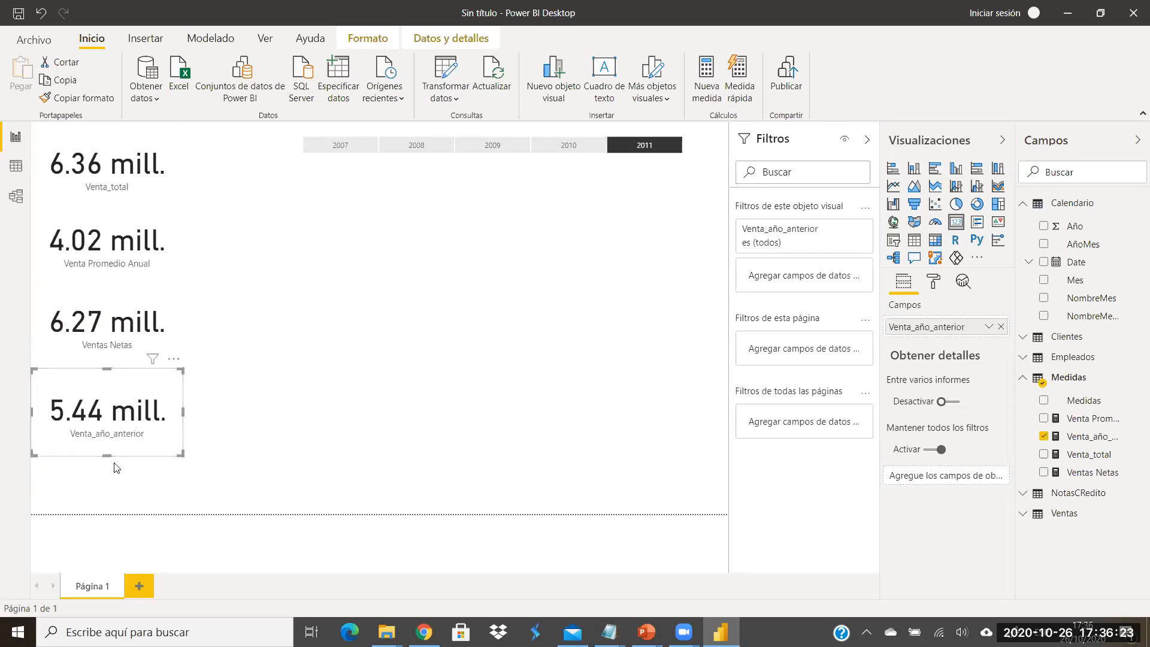
drag(107, 455, 109, 442)
click(151, 346)
drag(110, 369, 111, 359)
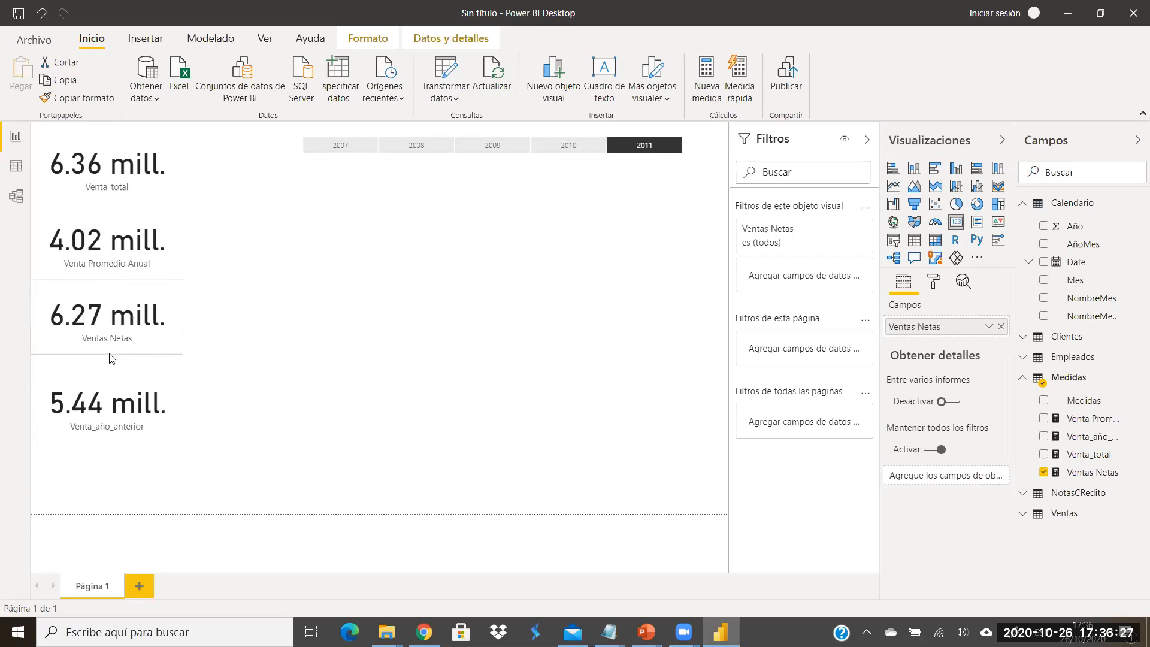
Step: Align the Venta_año_anterior card under the Ventas Netas card and clear the selection
click(143, 387)
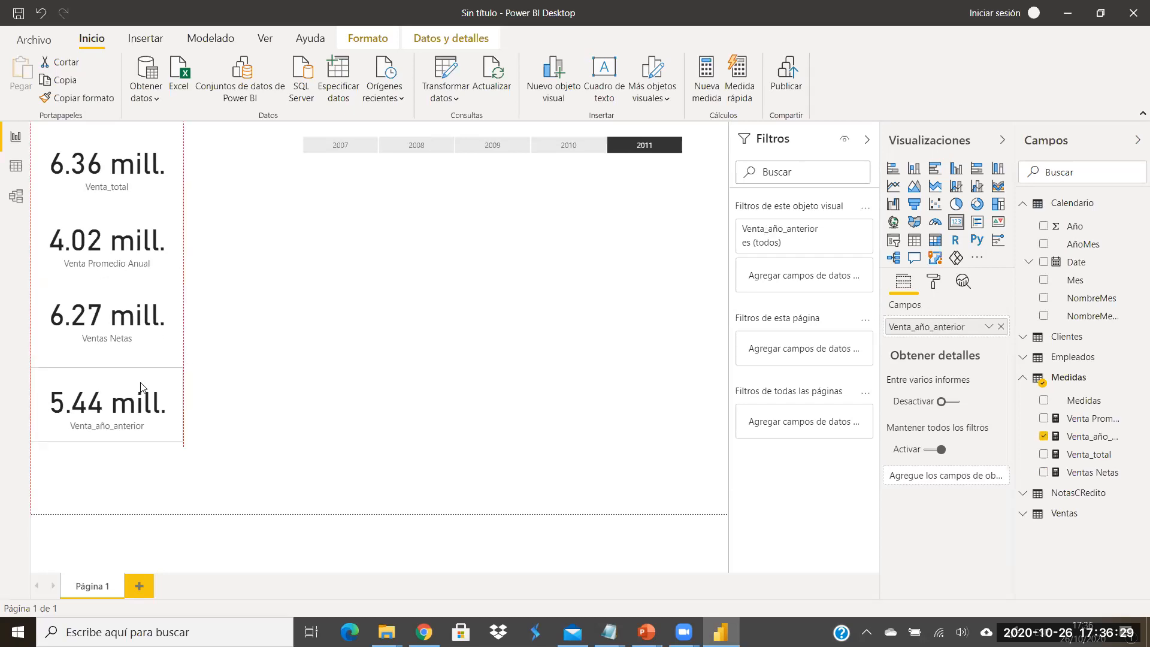
click(160, 269)
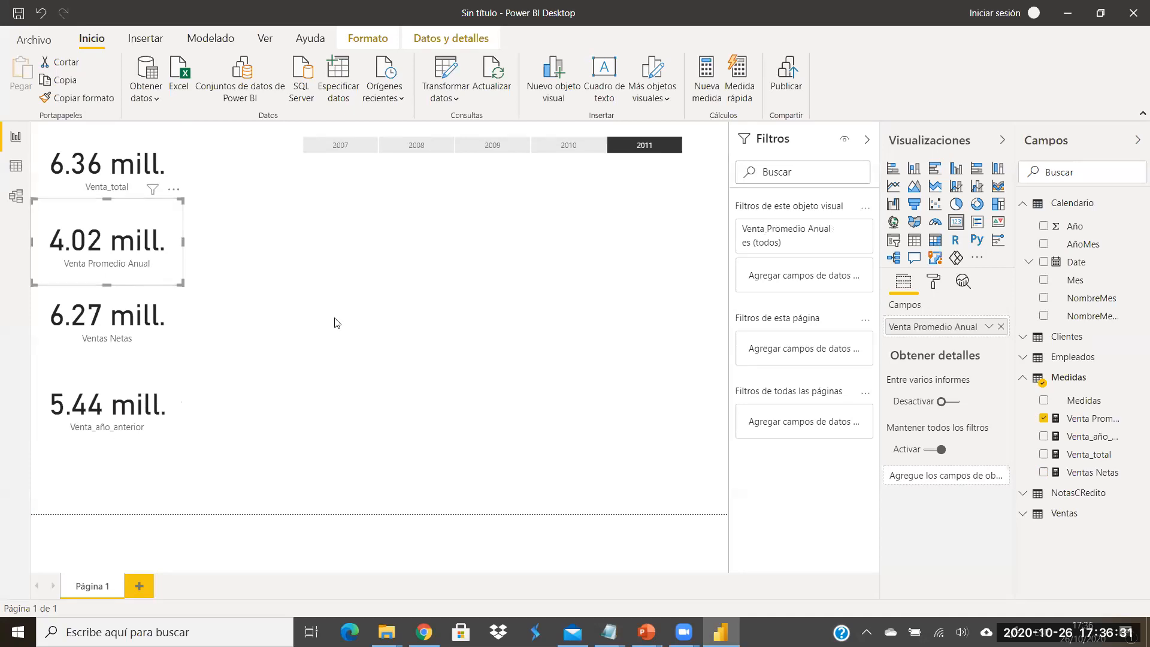
click(337, 322)
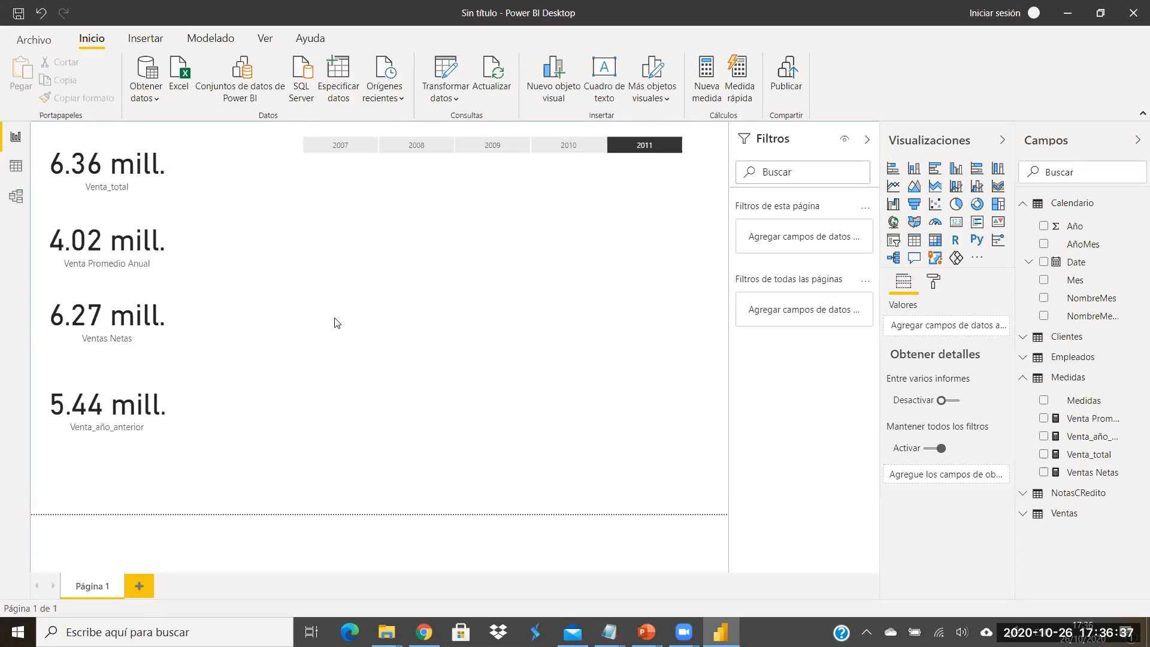
Step: Create a measure in the Medidas table with the formula Meta_venta = [Venta_año_anterior]*1.10
click(1136, 382)
click(1042, 136)
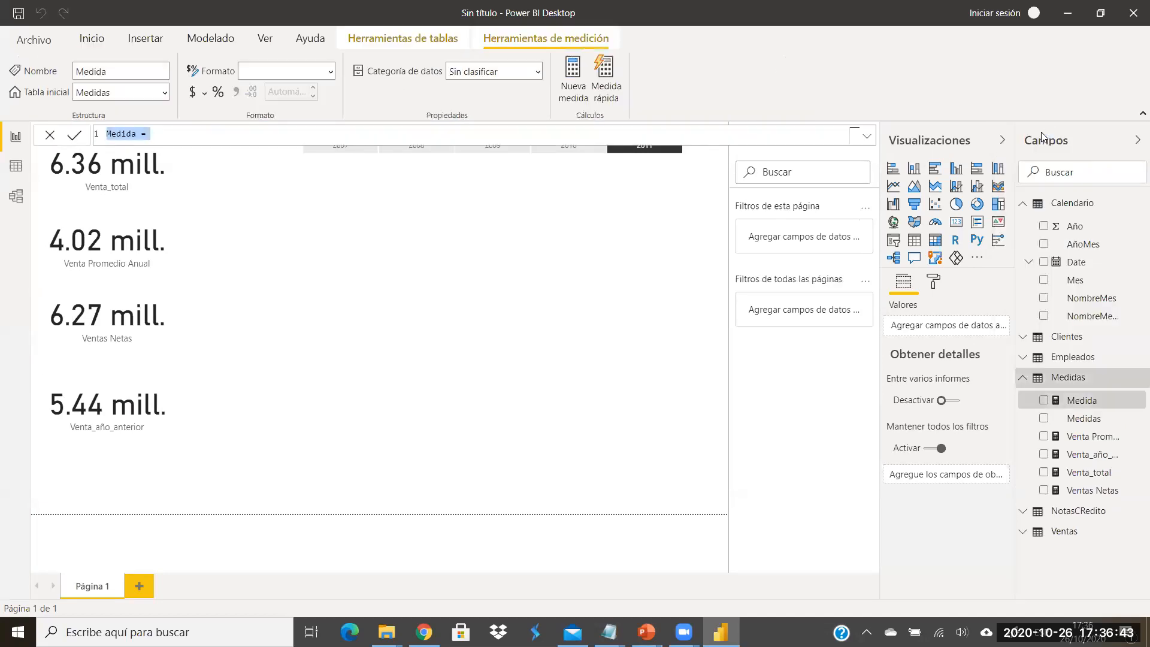
text(Meta_venta=venta)
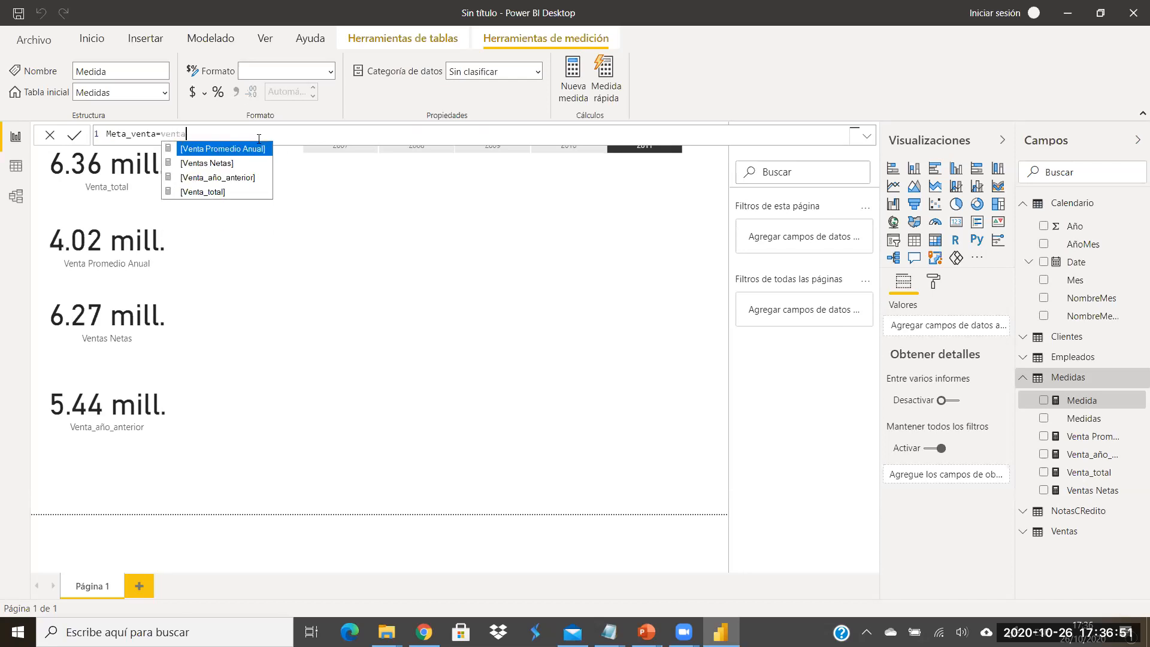
click(234, 178)
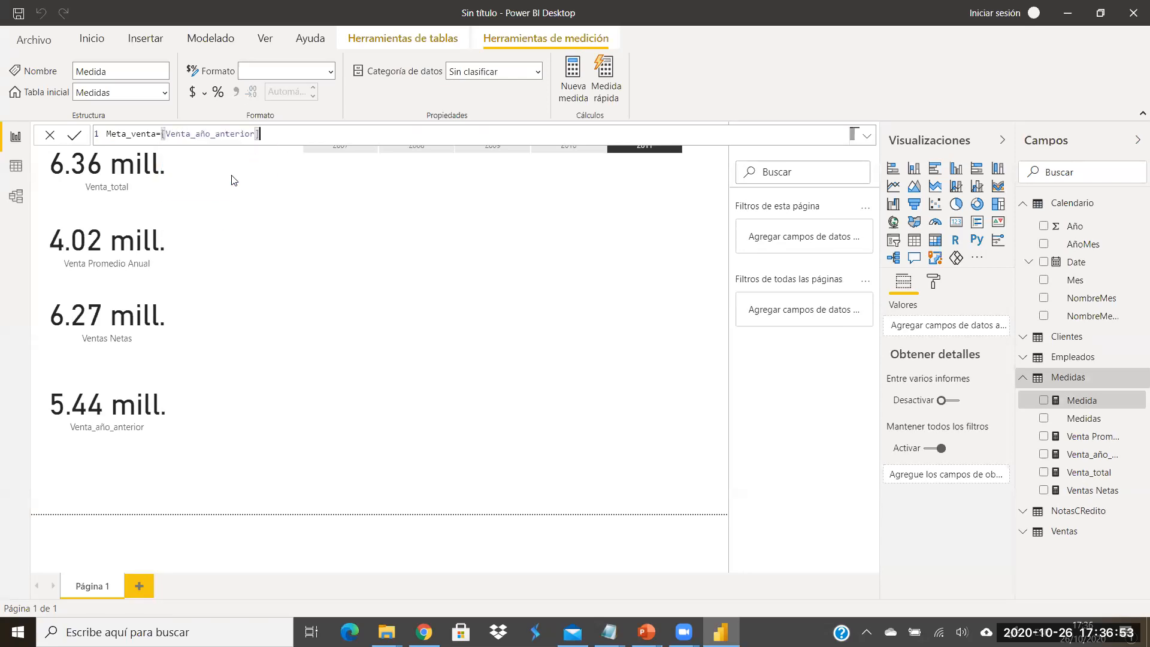
text(*10)
key(BackSpace)
text(.10)
key(Return)
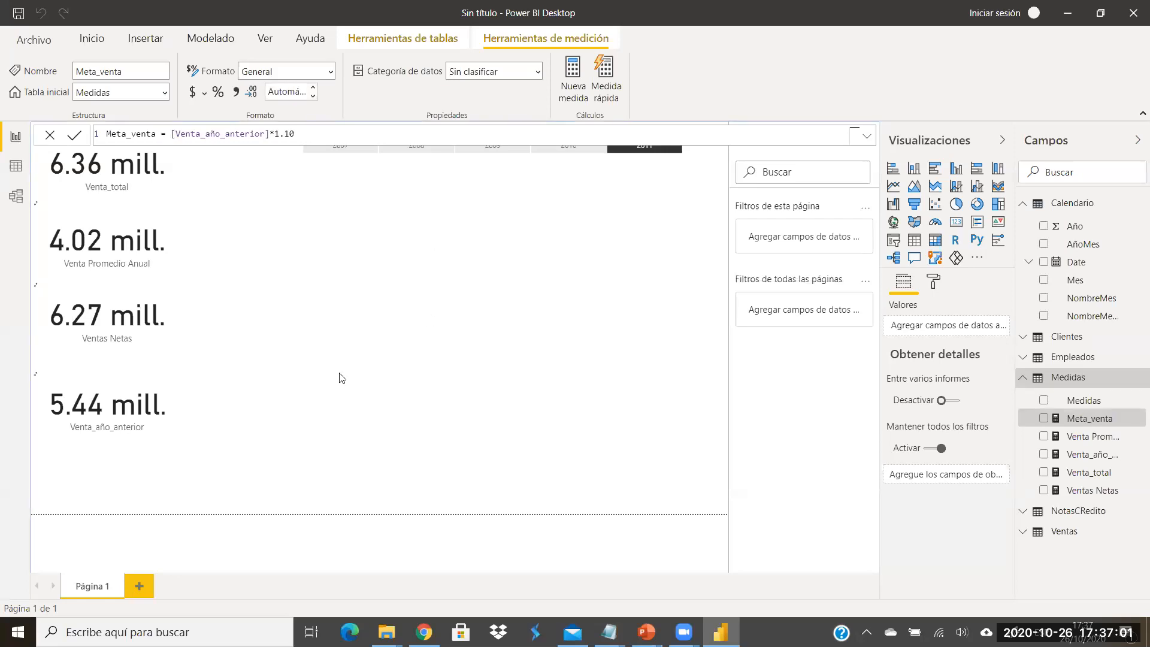
click(390, 393)
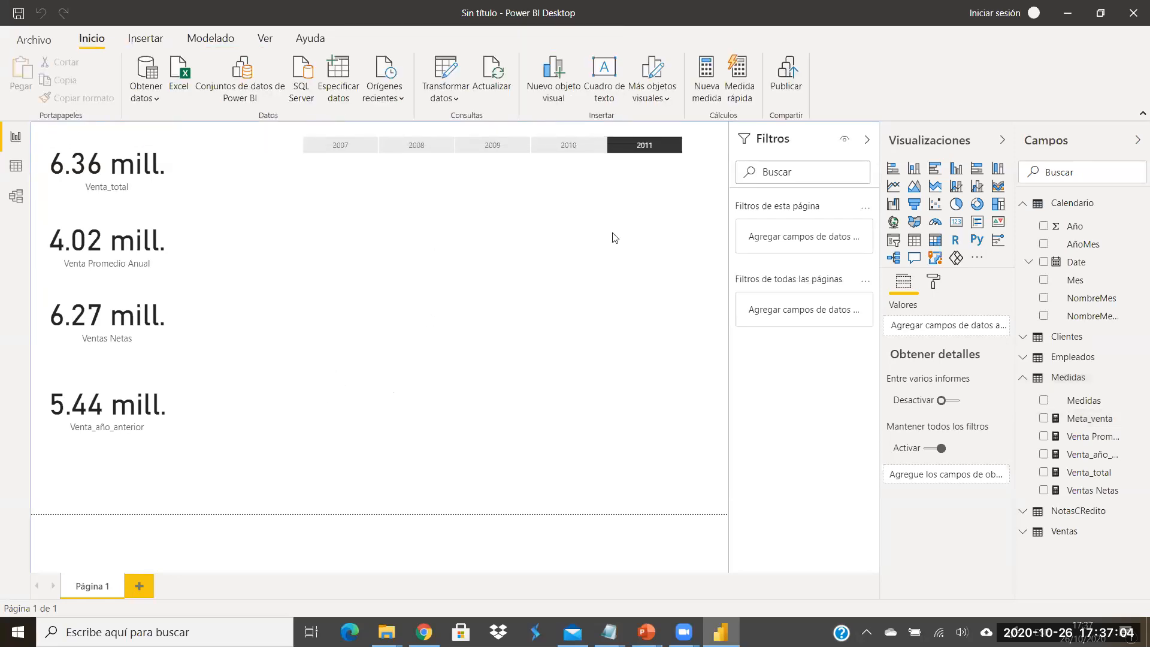
Step: Add a card visual showing Meta_venta near the lower edge of the report page
click(957, 223)
drag(339, 257, 331, 474)
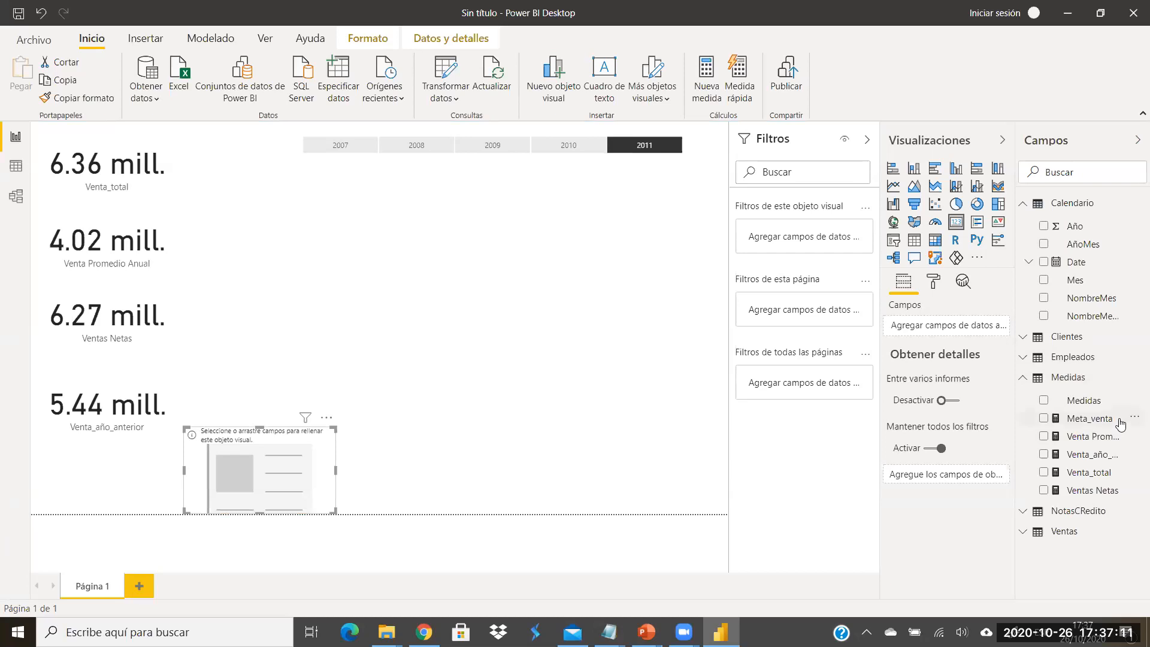
click(1043, 418)
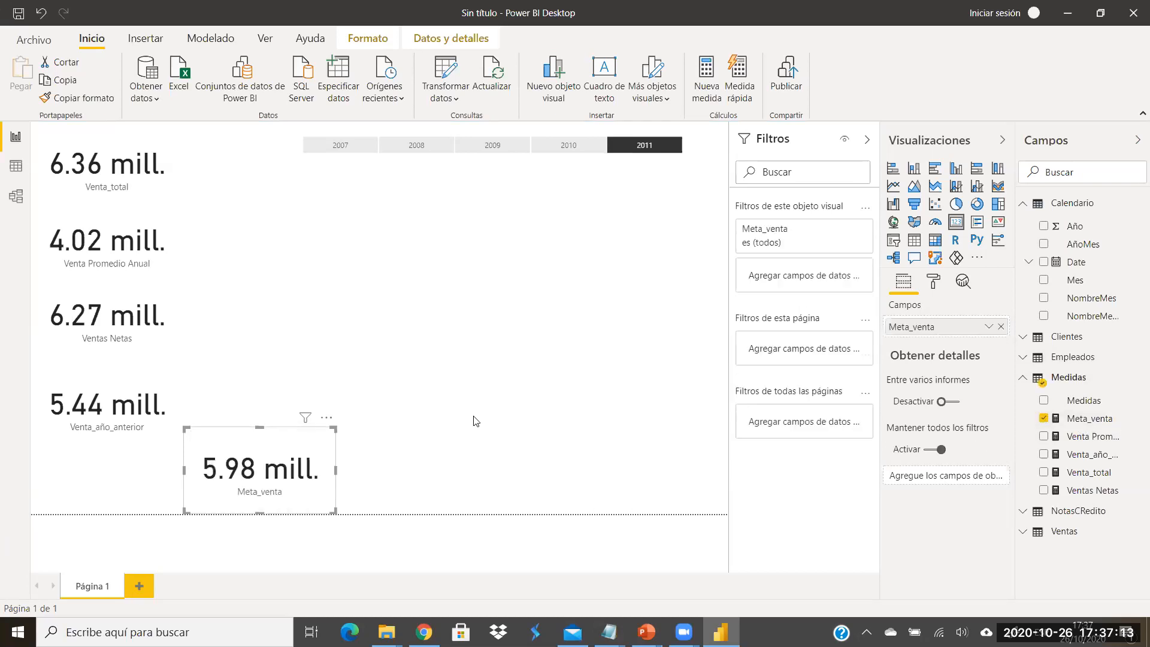
Step: Move the four existing cards up to close the gaps and place the Meta_venta card beneath them in the same column
click(178, 171)
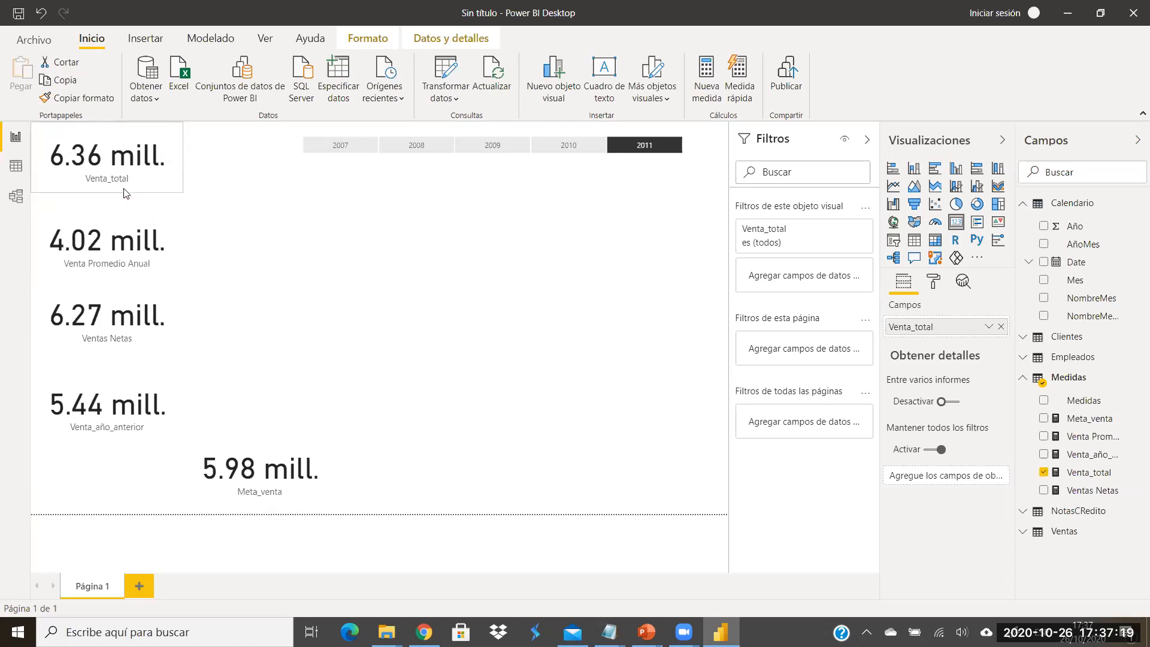
click(93, 280)
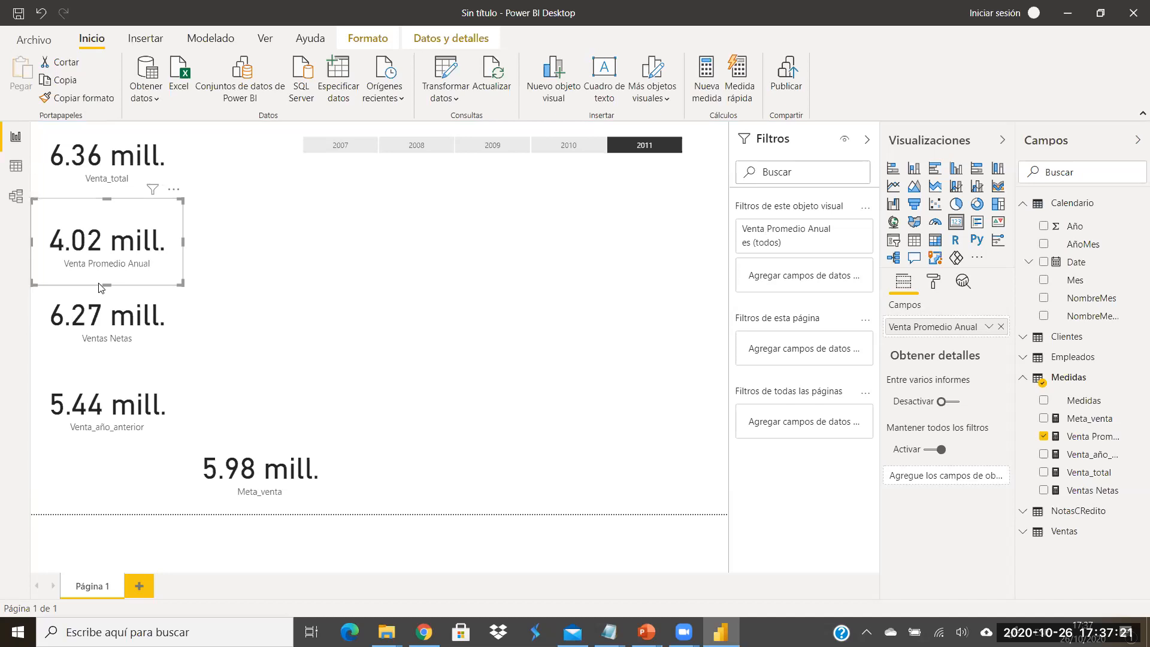
drag(102, 285, 108, 266)
click(108, 352)
drag(109, 352, 109, 342)
drag(149, 300, 150, 293)
click(113, 375)
drag(114, 378, 114, 354)
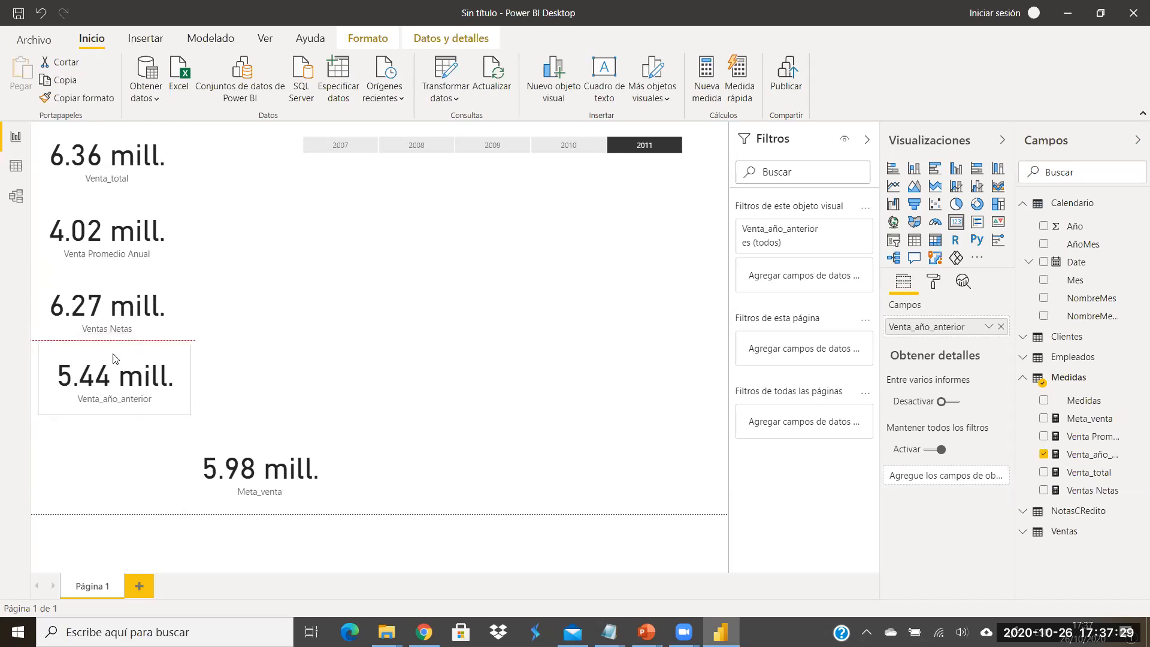
drag(274, 462, 122, 462)
click(274, 437)
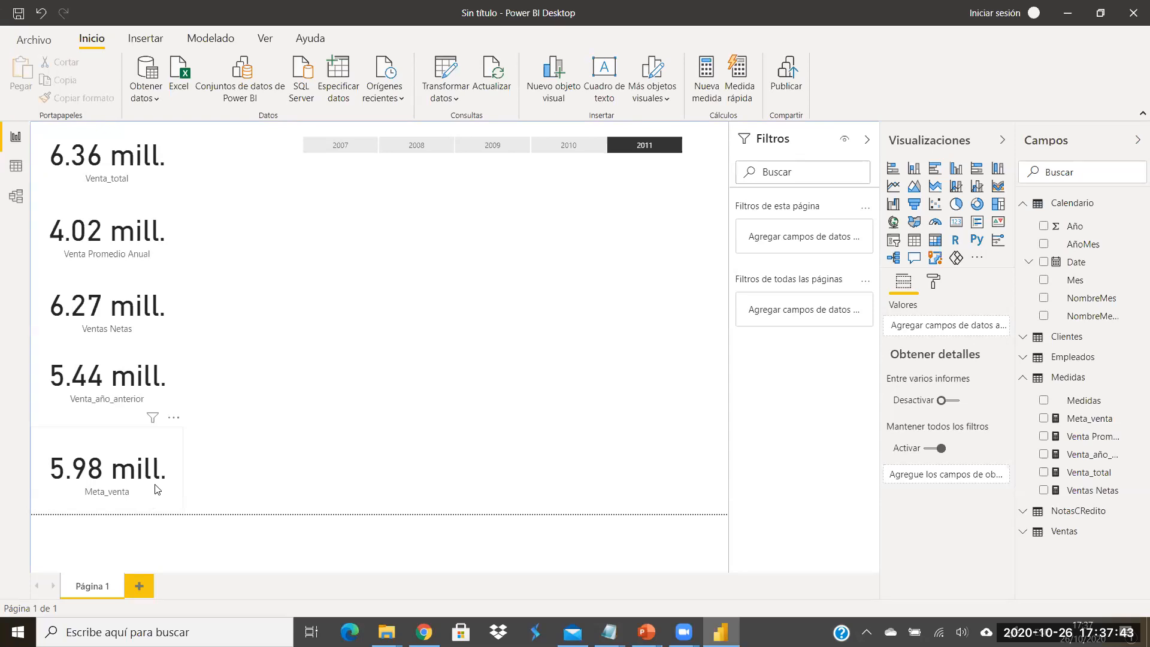
Step: Start a new measure in the Medidas table with the formula Kpi_venta=[Ventas Netas]/[Meta_venta]*100
click(1136, 382)
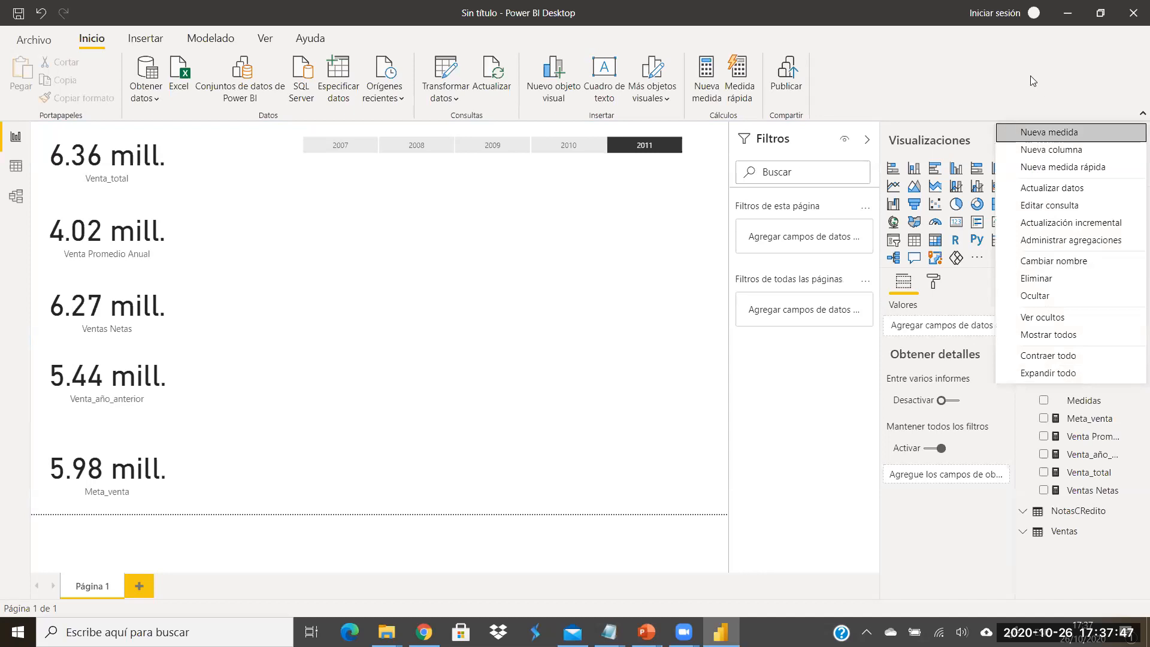
click(1044, 133)
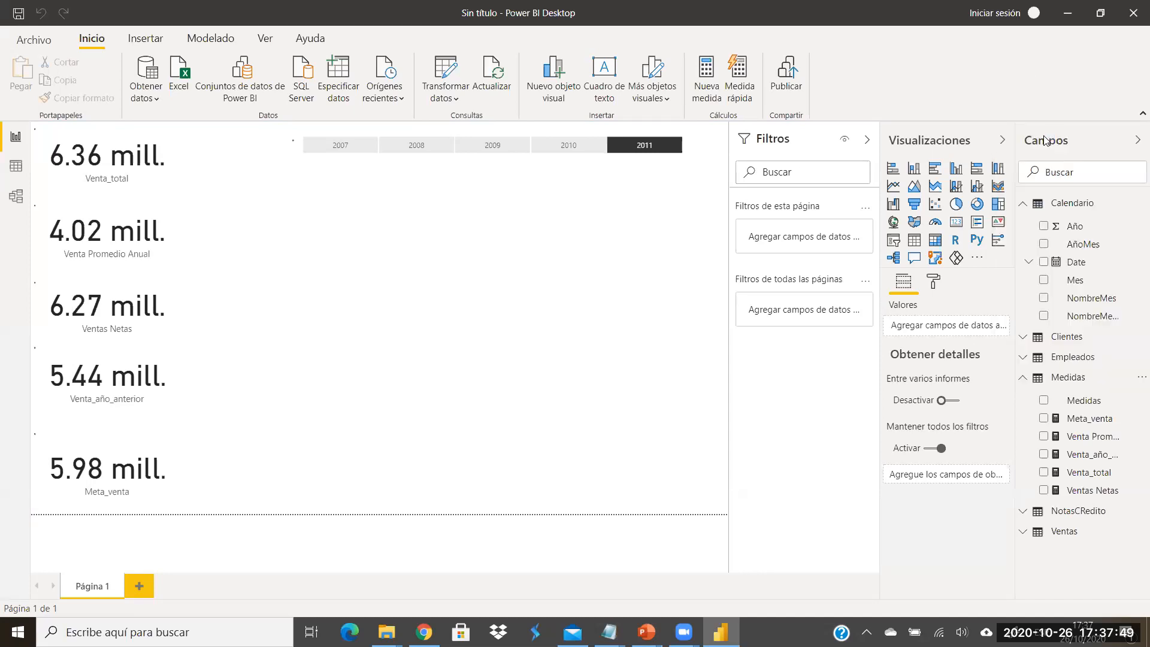
text(Kpi_venta=)
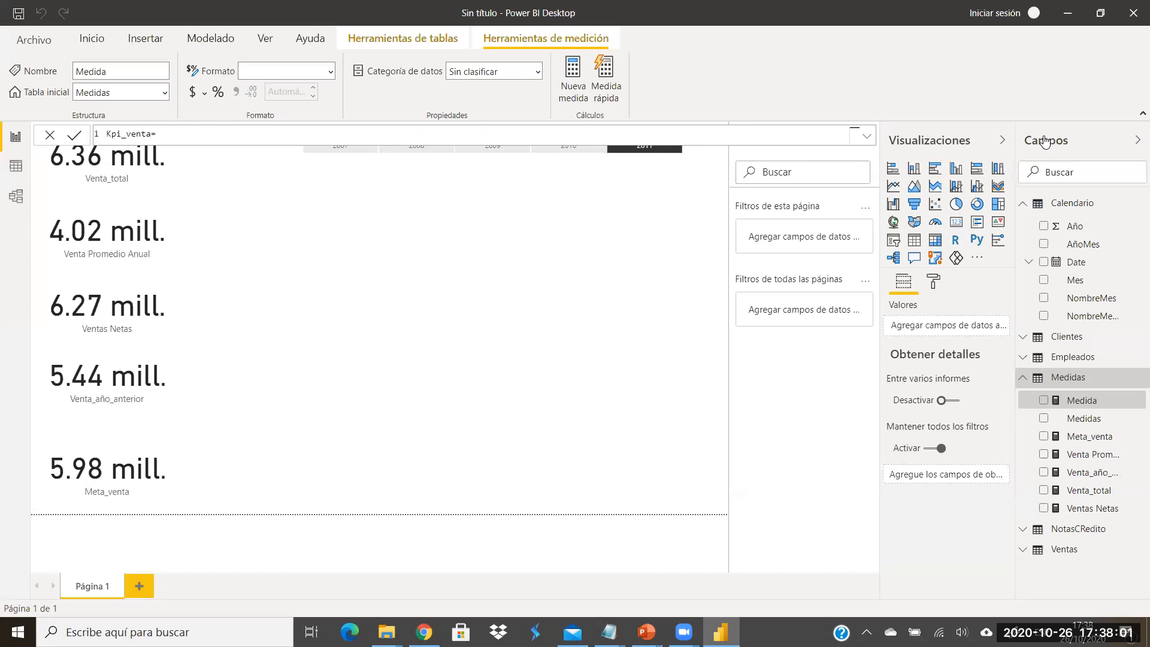
text(ven)
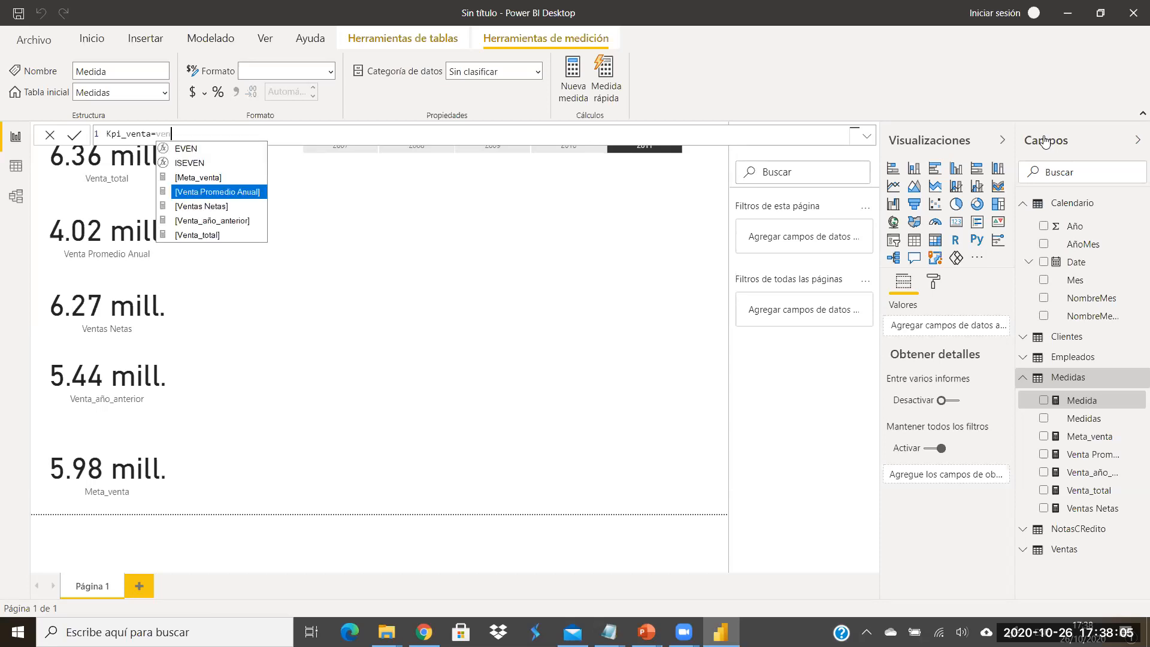
click(208, 214)
text(/)
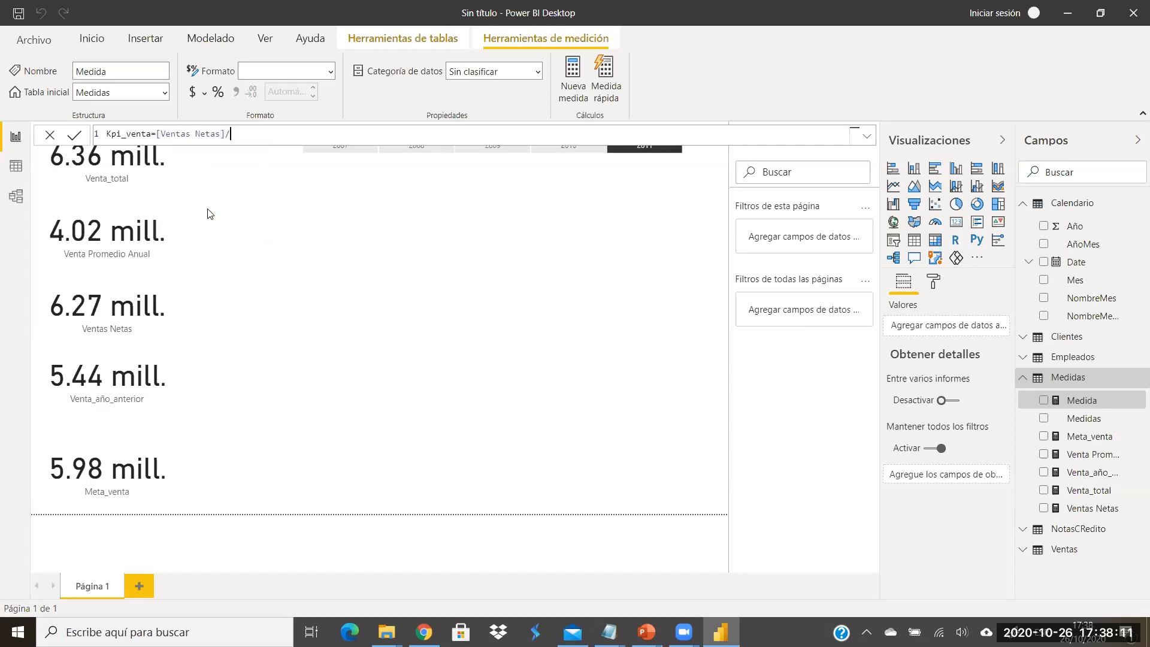
text(e)
key(BackSpace)
text(meta)
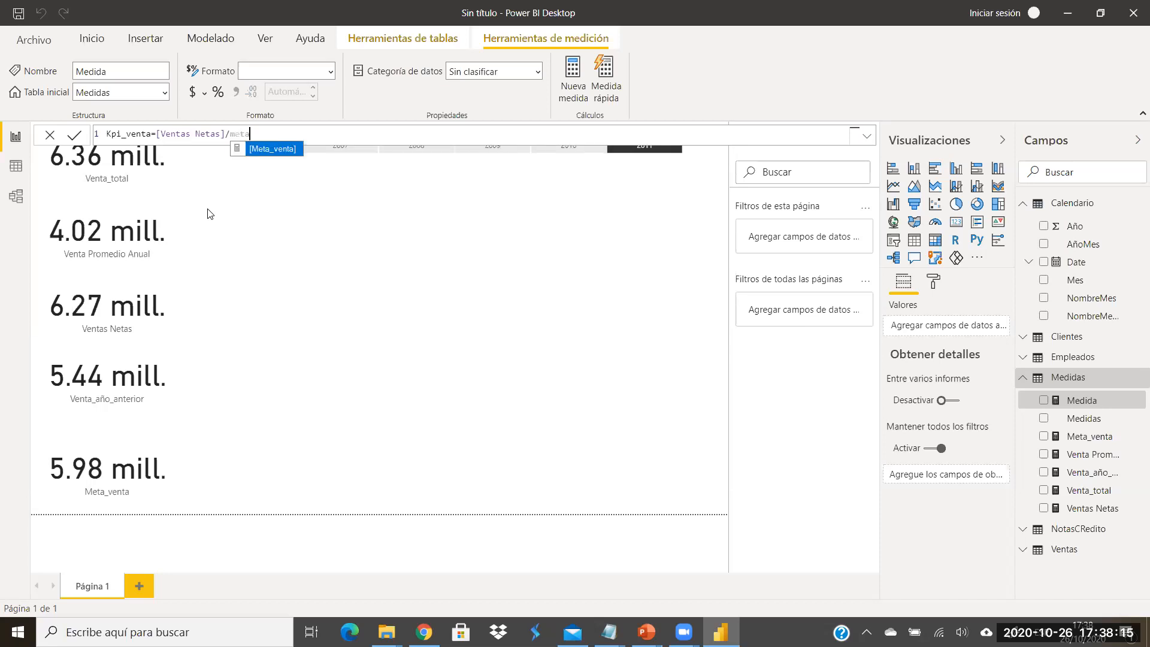
click(272, 149)
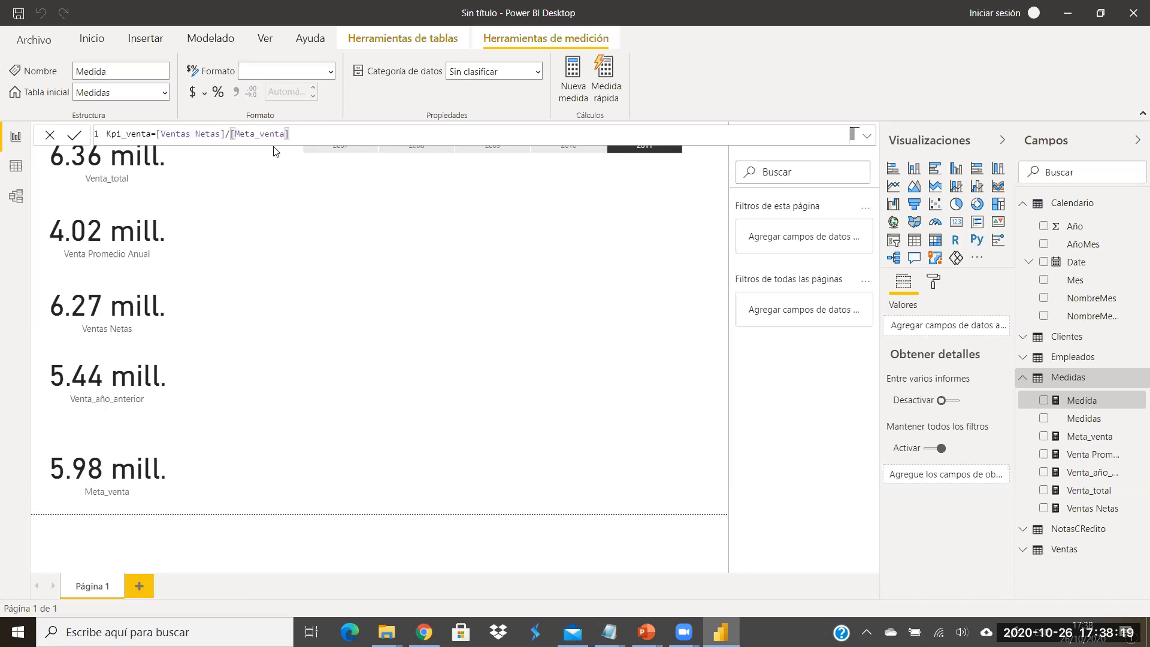
text(*100)
Step: Wrap the Kpi_venta expression in IFERROR with blank as the error value and submit the formula
click(156, 135)
text(=)
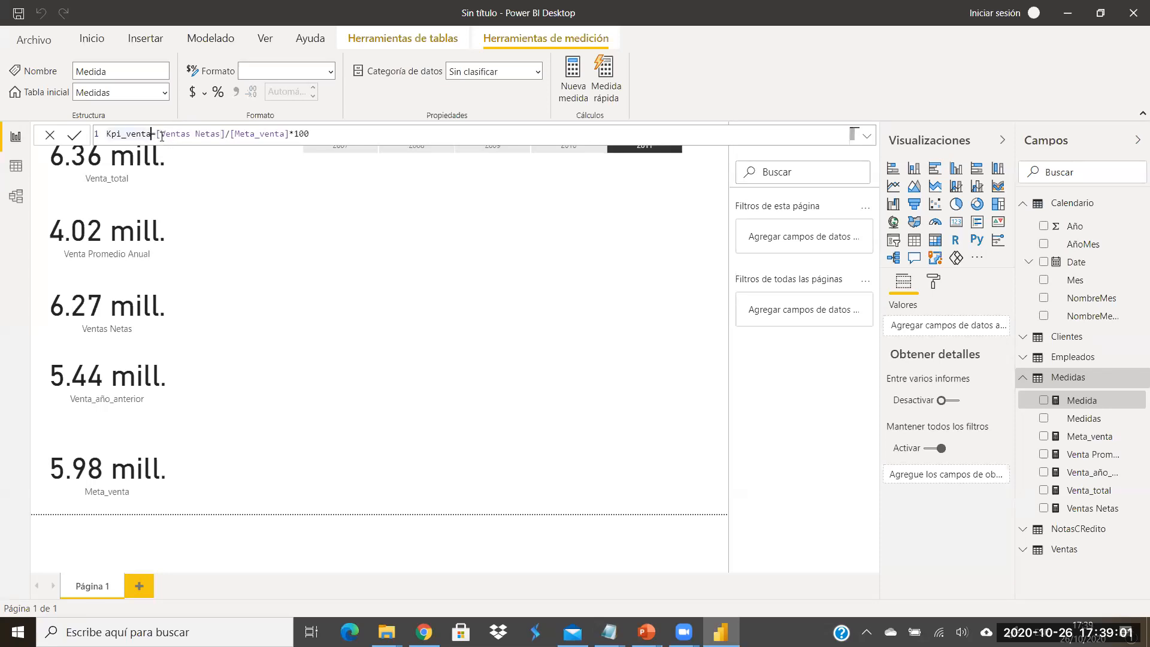
text(iferr)
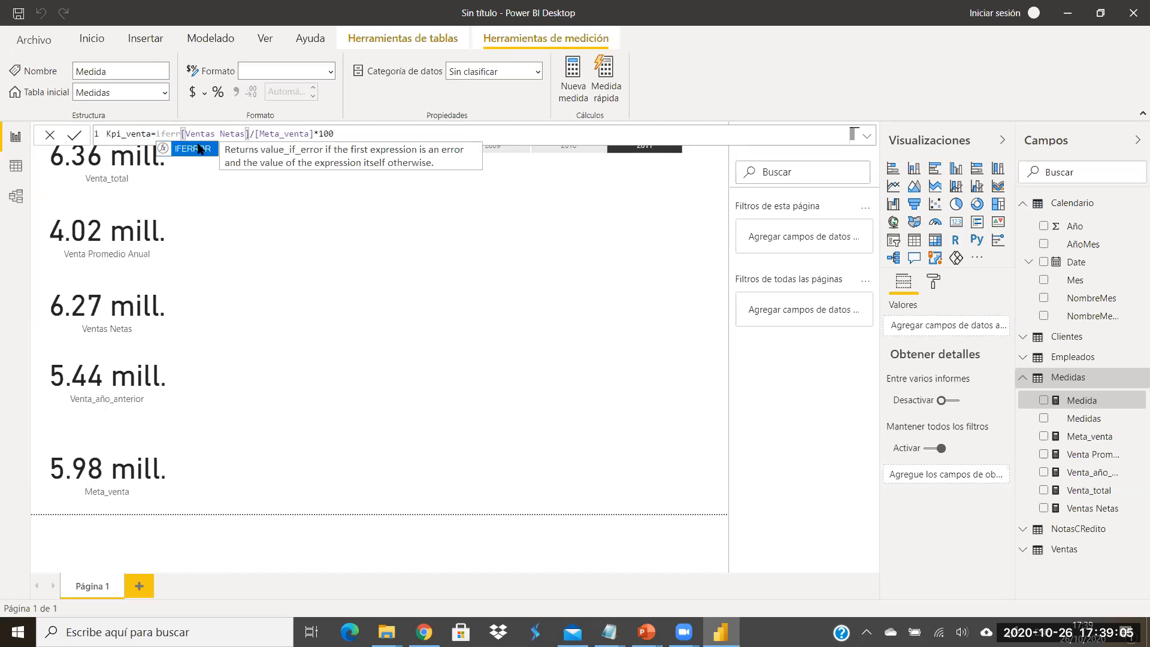
click(198, 149)
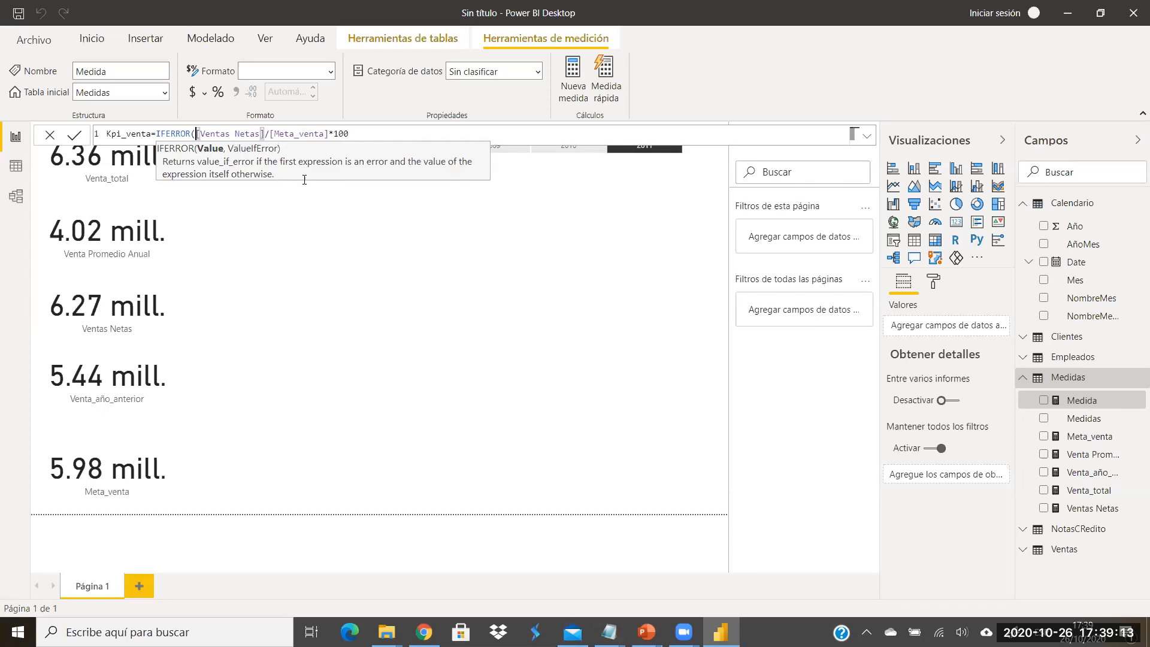
click(367, 134)
text(,)
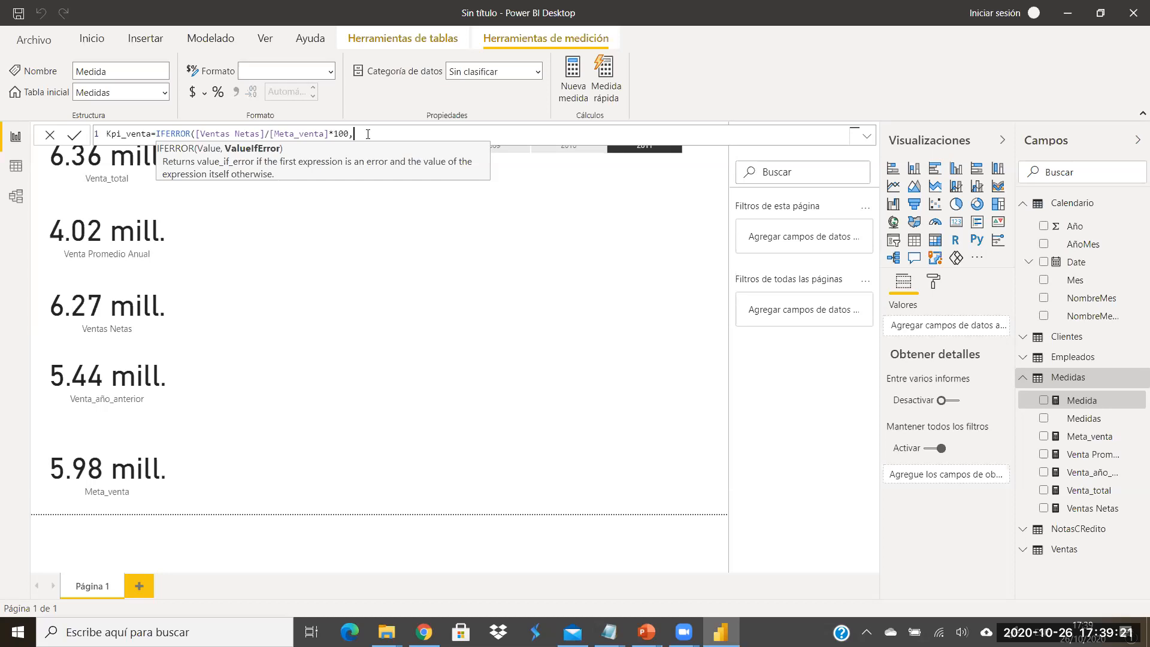
text(blank)
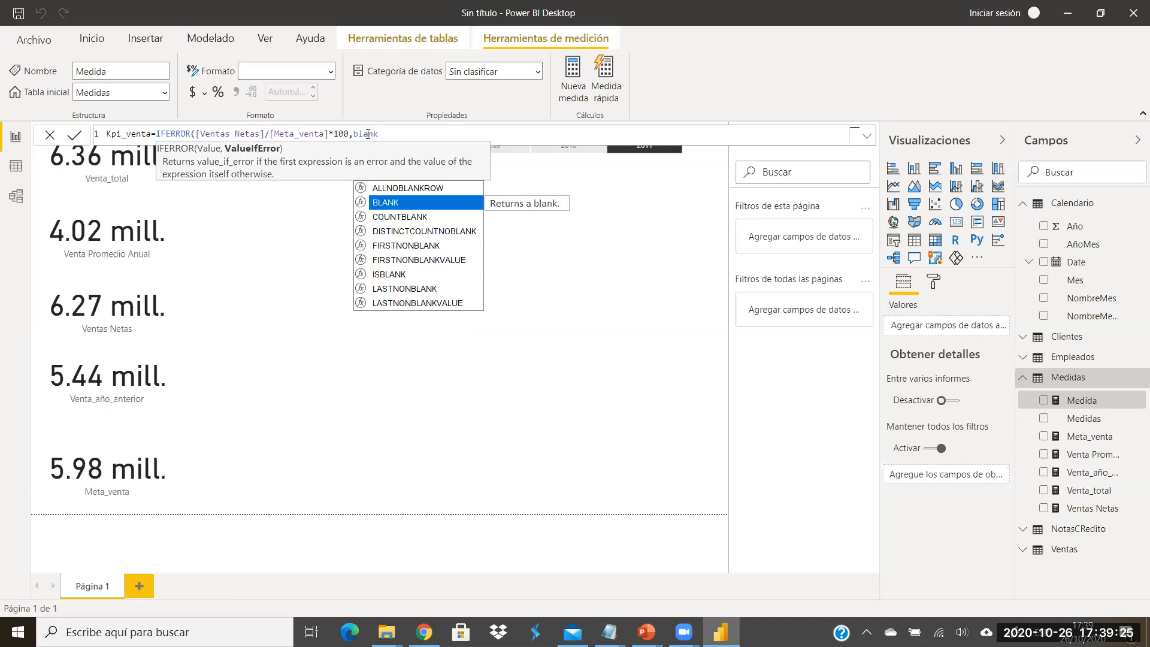
text())
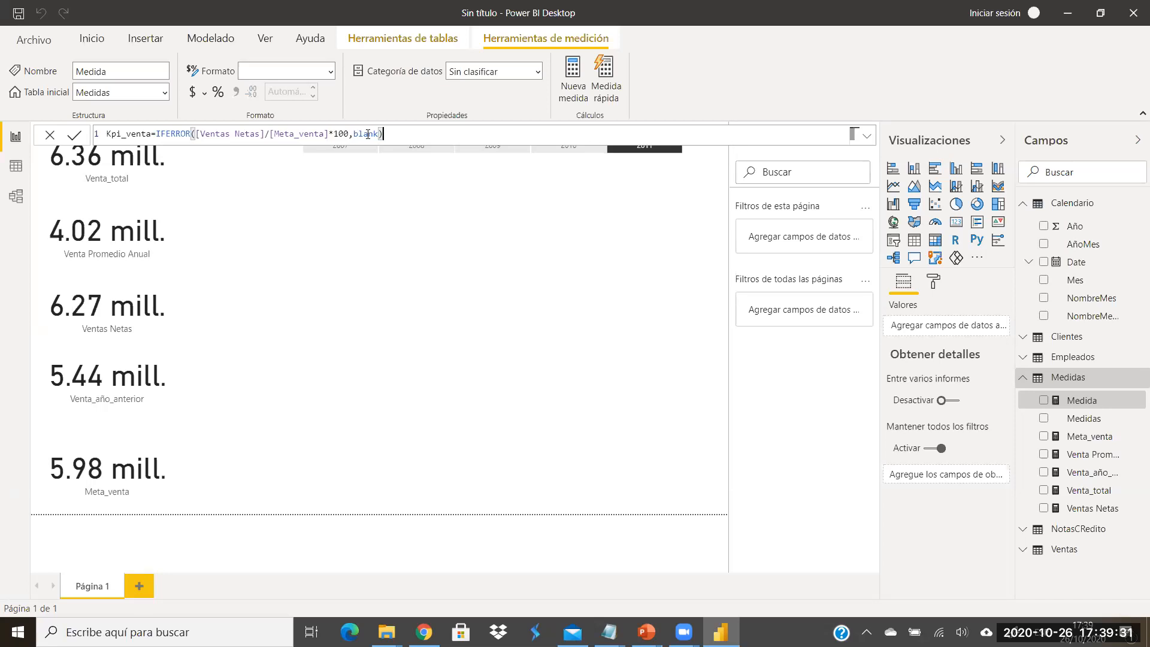
key(Return)
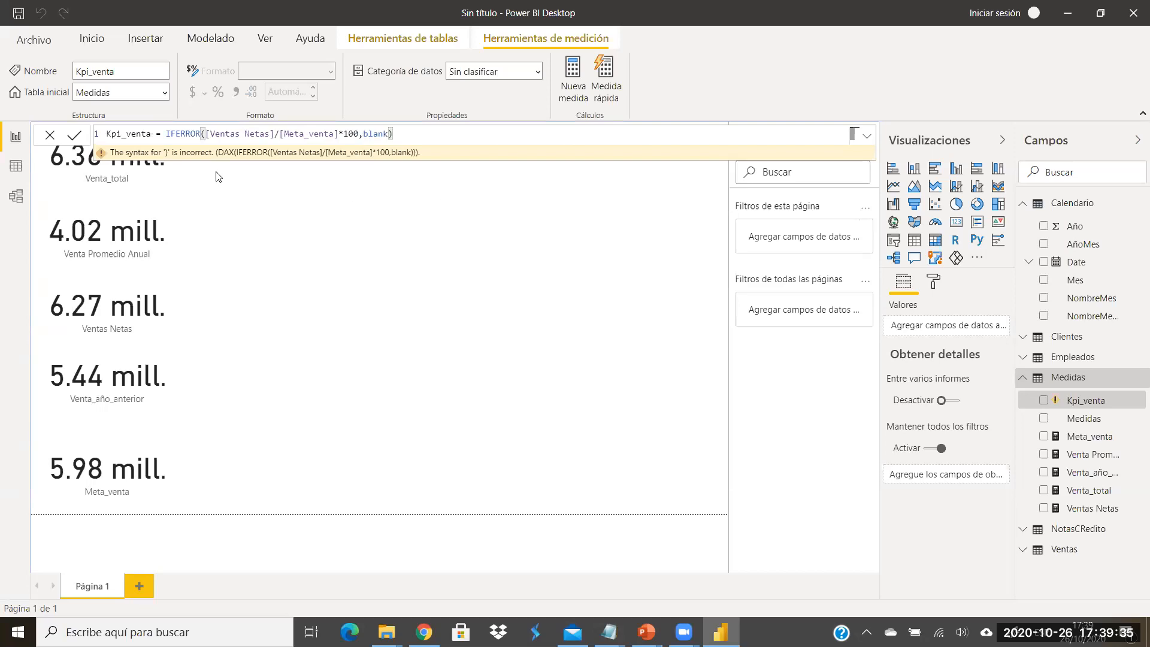
Step: Correct the error value in the Kpi_venta formula to blank() and commit the measure
click(271, 133)
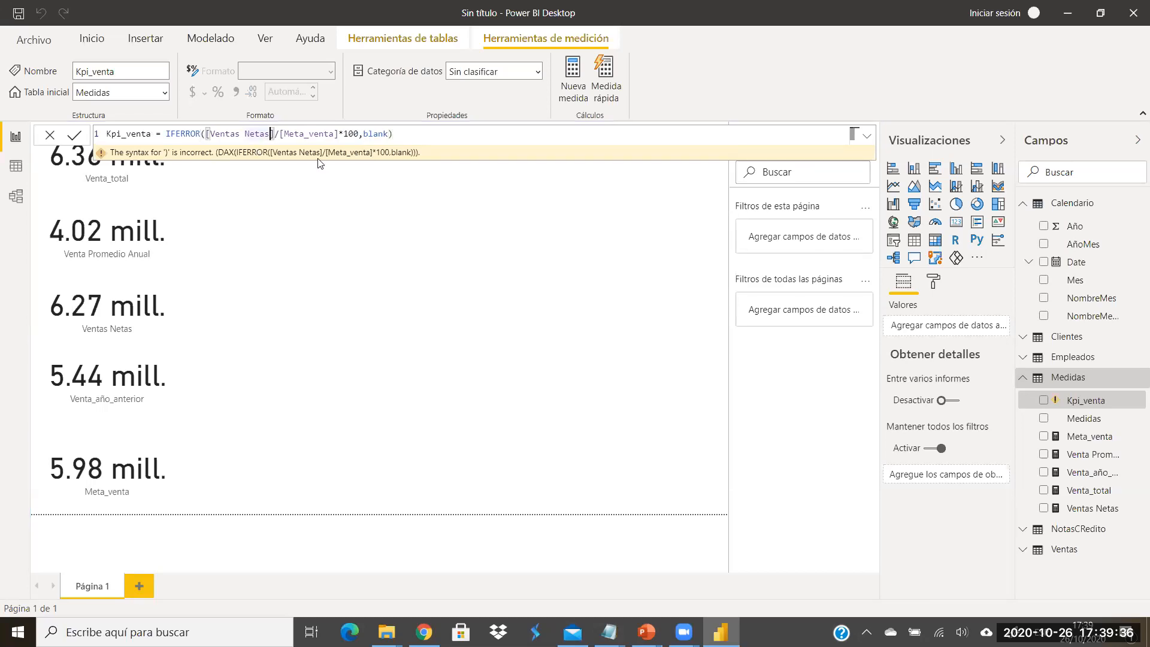
click(293, 133)
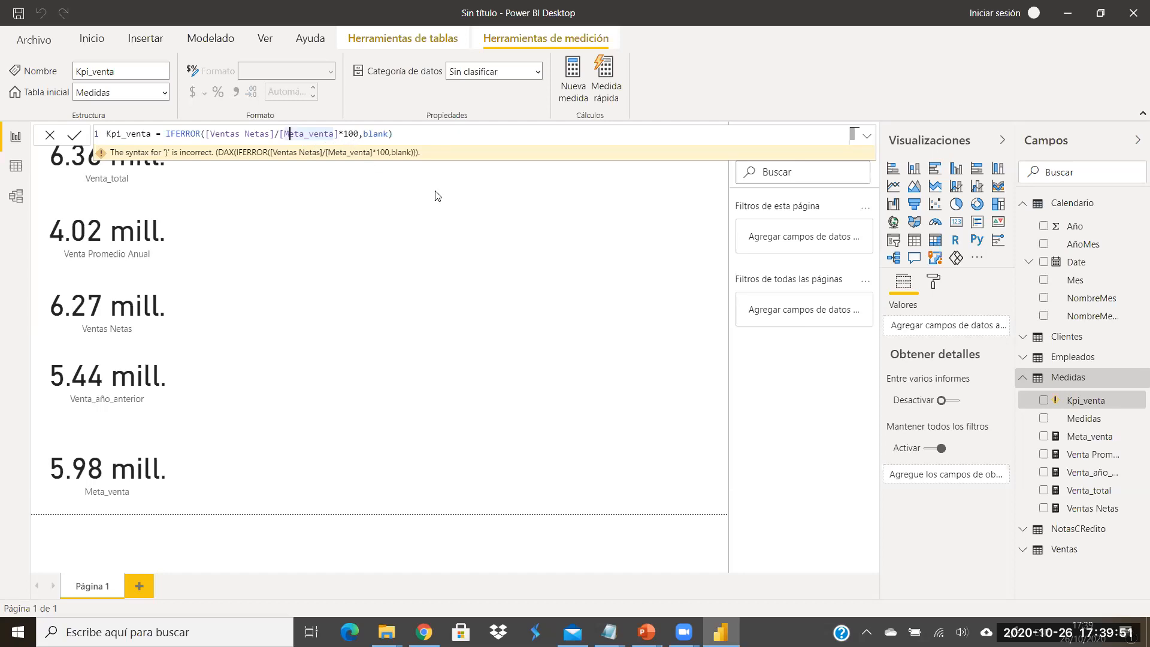
click(390, 133)
text())
text(())
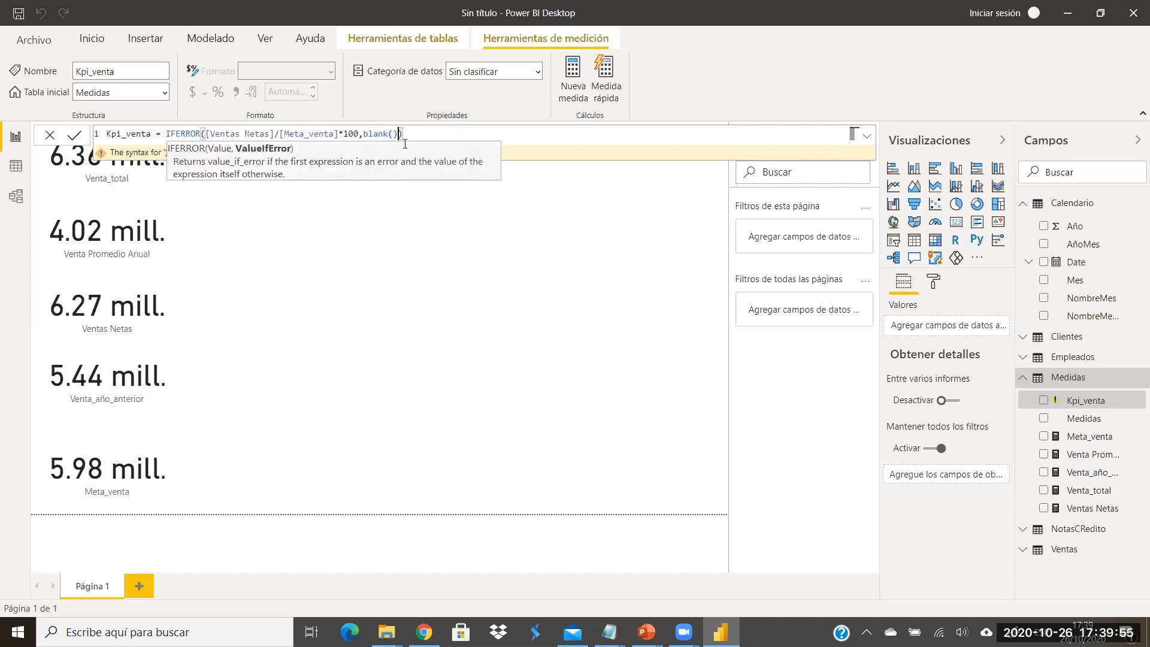
click(426, 132)
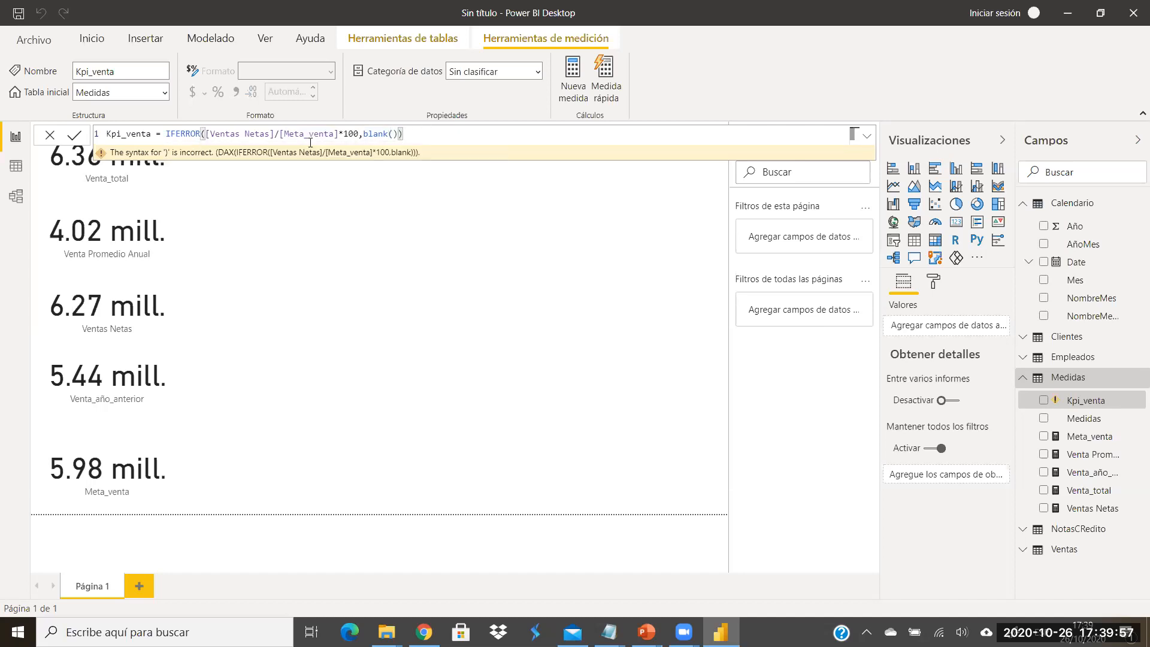
click(74, 135)
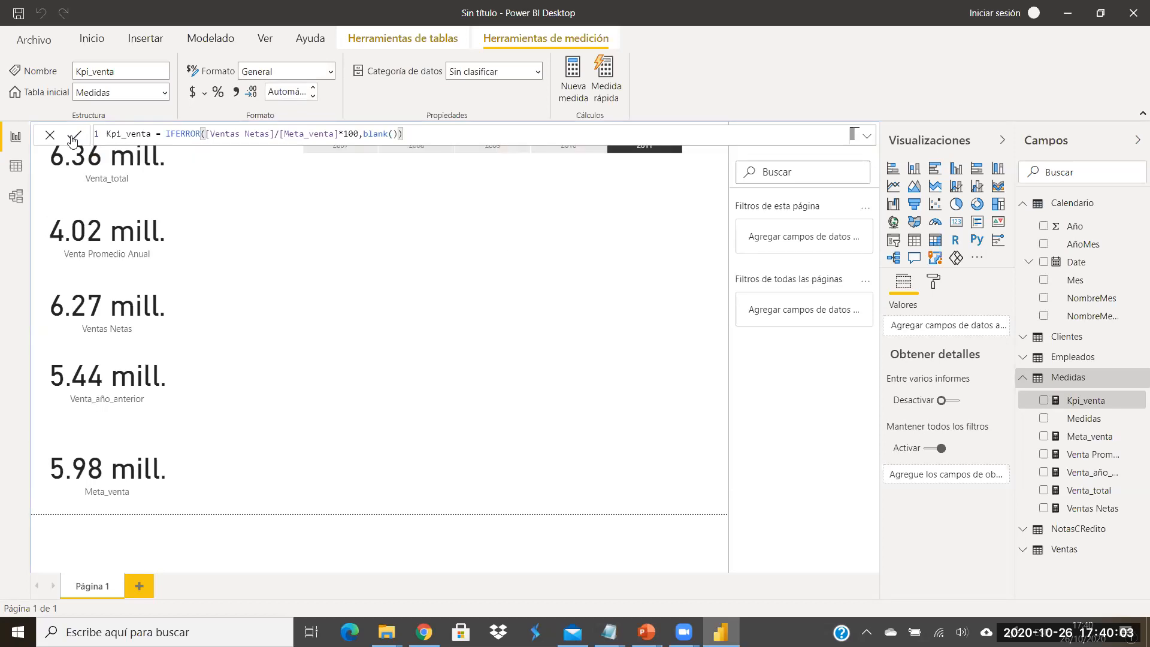
click(500, 275)
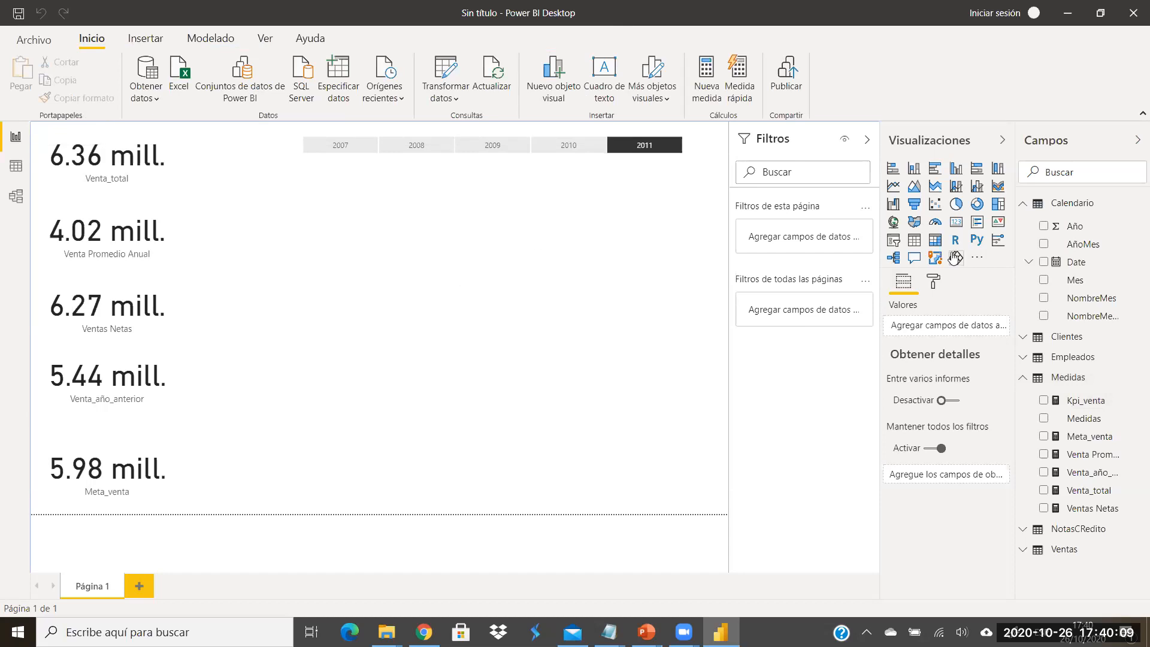
Step: Insert an empty table visual beside the column of cards, below the year slicer, and enlarge it
click(914, 241)
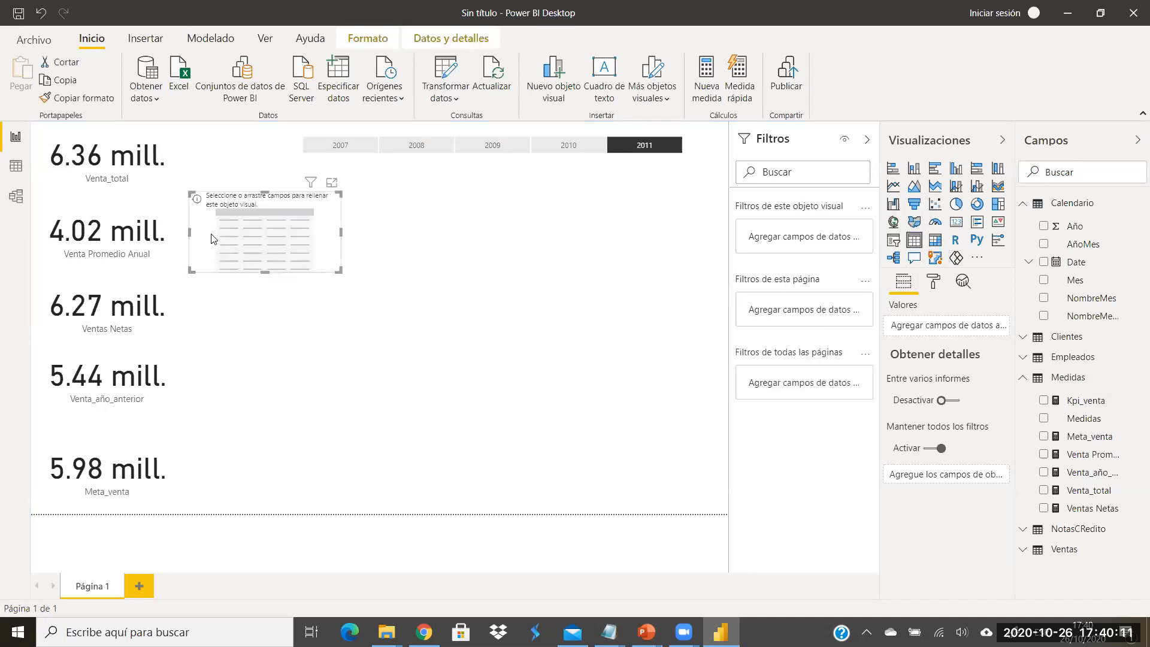
drag(288, 204, 303, 174)
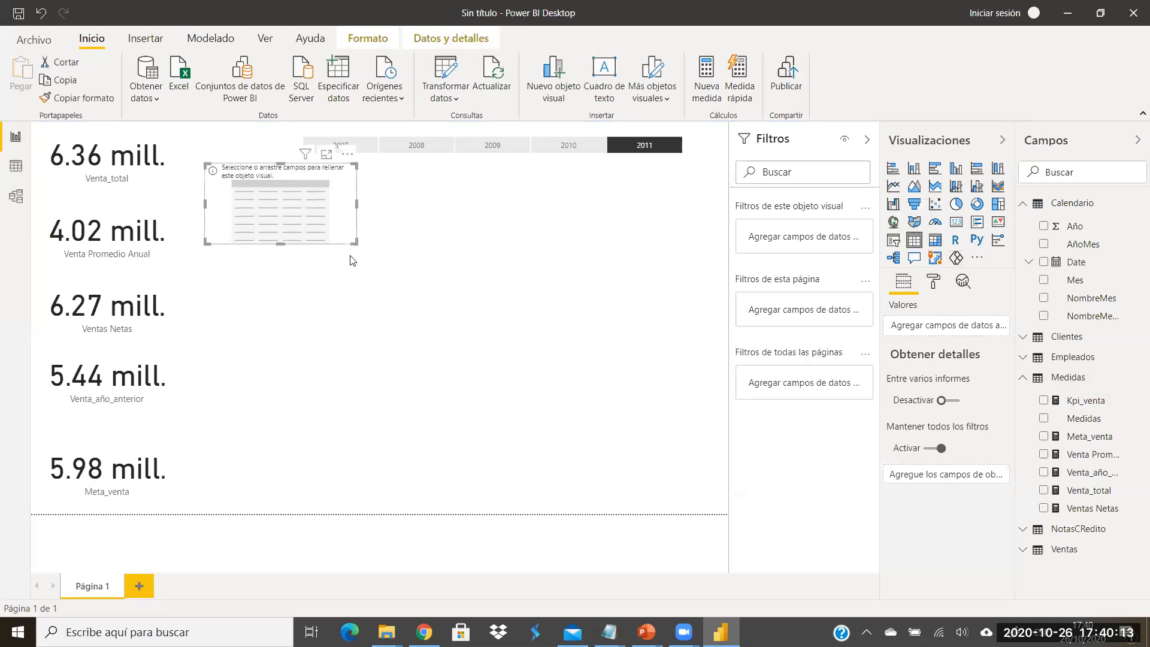
drag(354, 243, 495, 334)
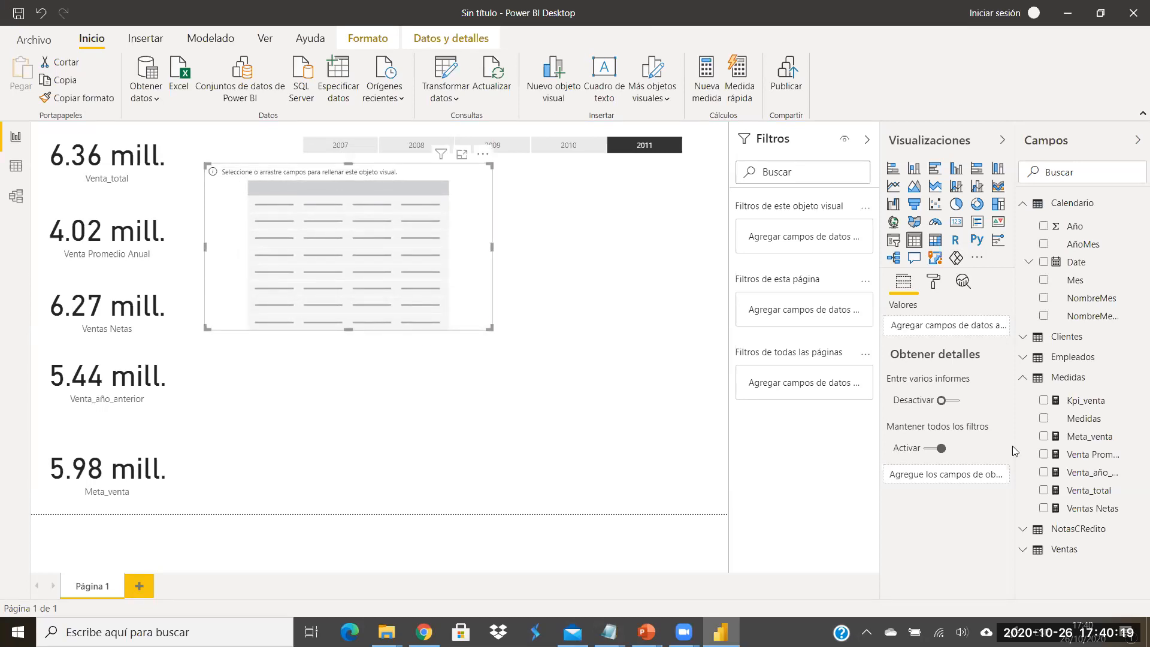
Step: Add the Nombre field from the Empleados table to the new table visual
click(1024, 378)
click(1023, 357)
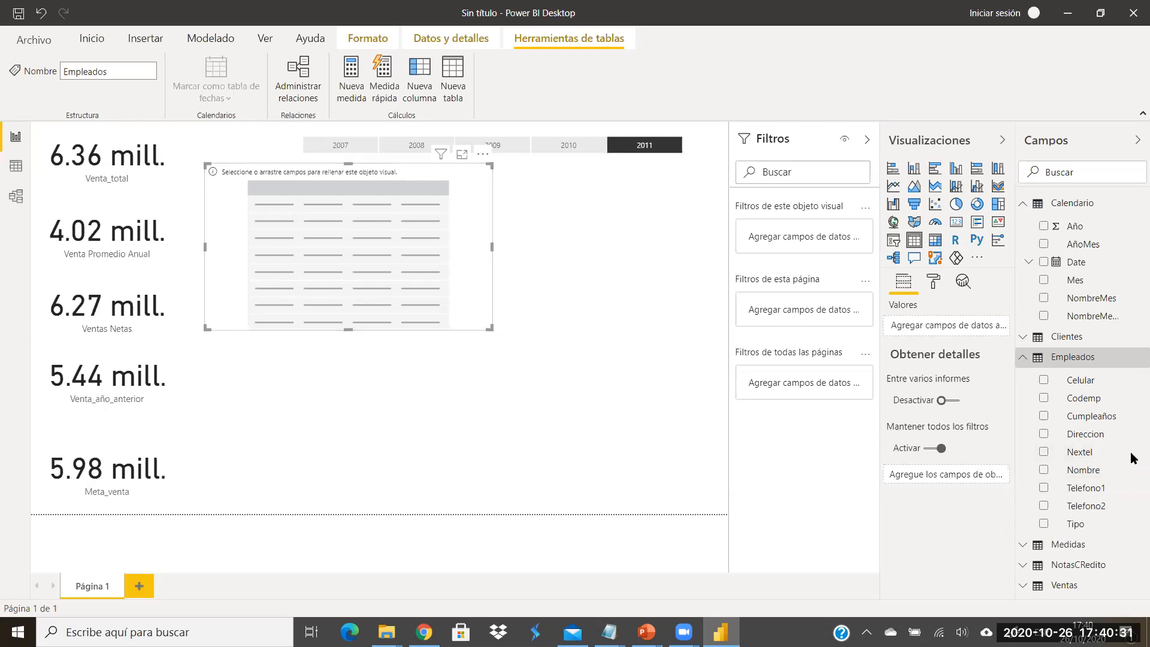
click(1043, 470)
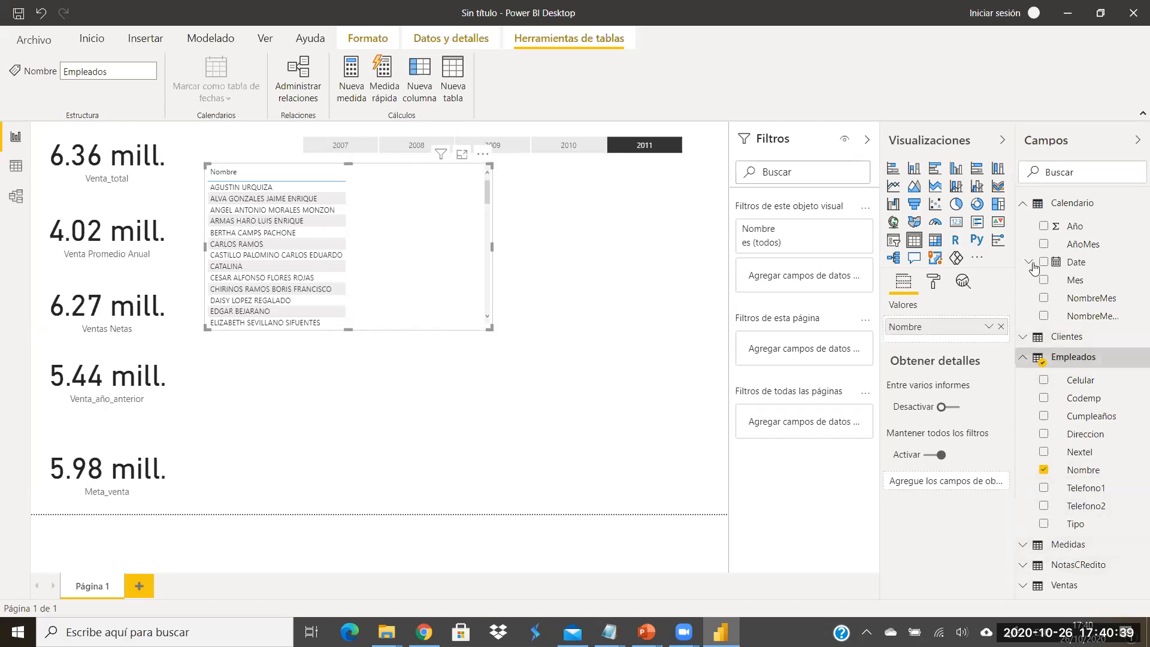
Step: Add the Ventas Netas, Meta_venta and Kpi_venta measures to the table visual and widen it slightly
click(1024, 205)
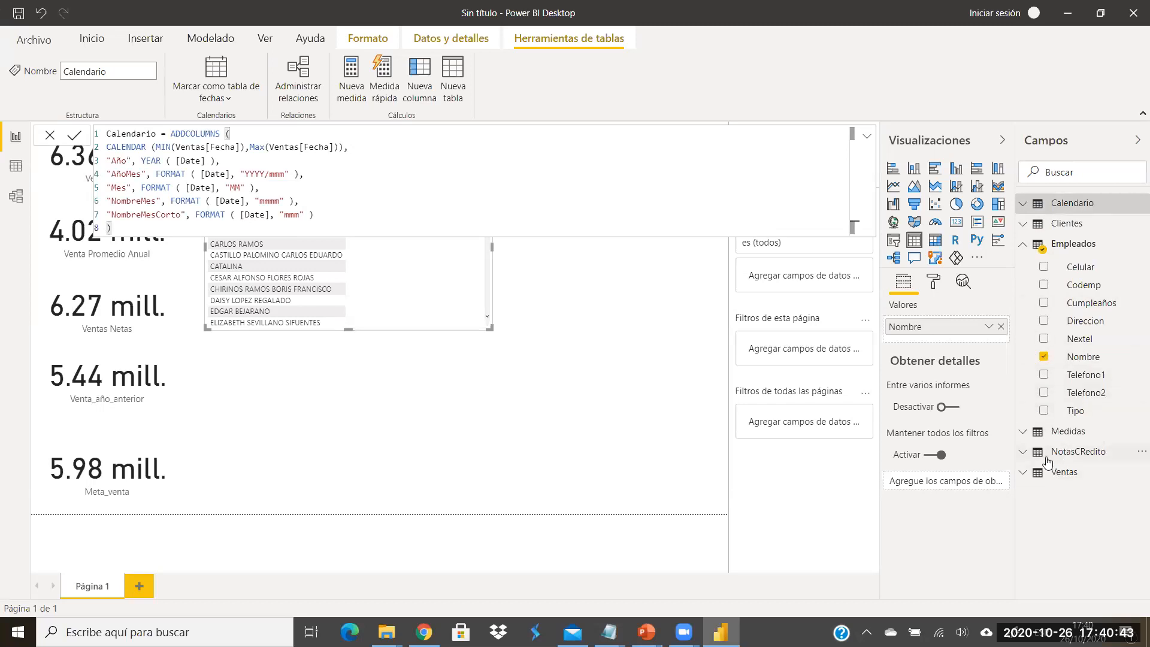
click(1023, 432)
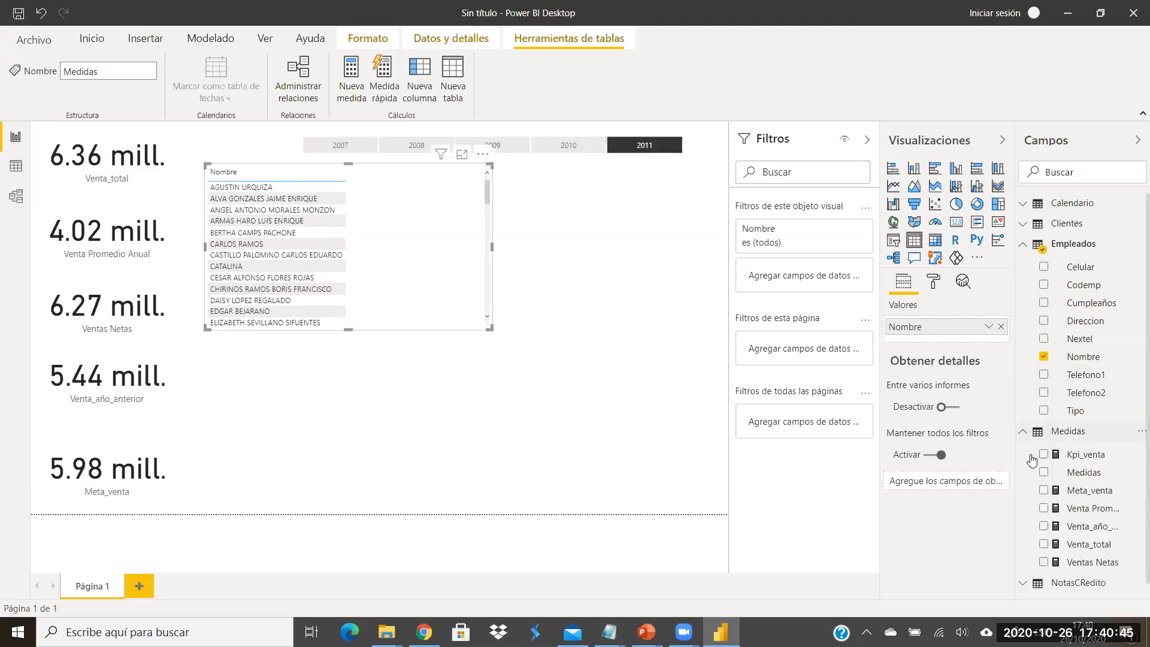
click(1044, 563)
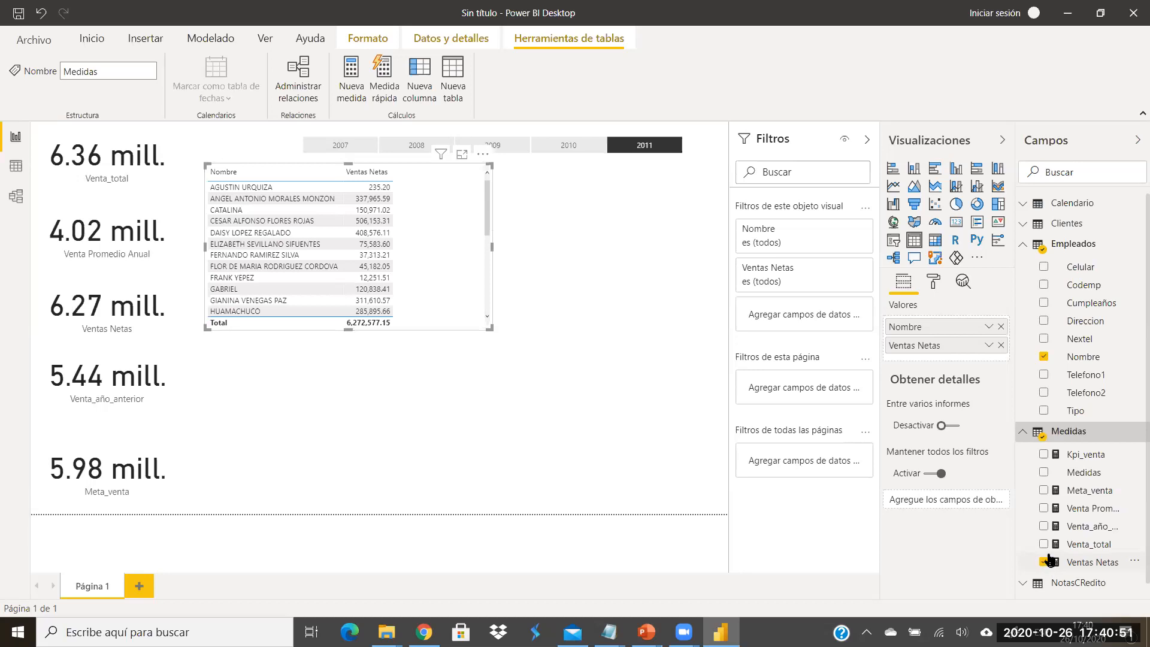
click(1044, 490)
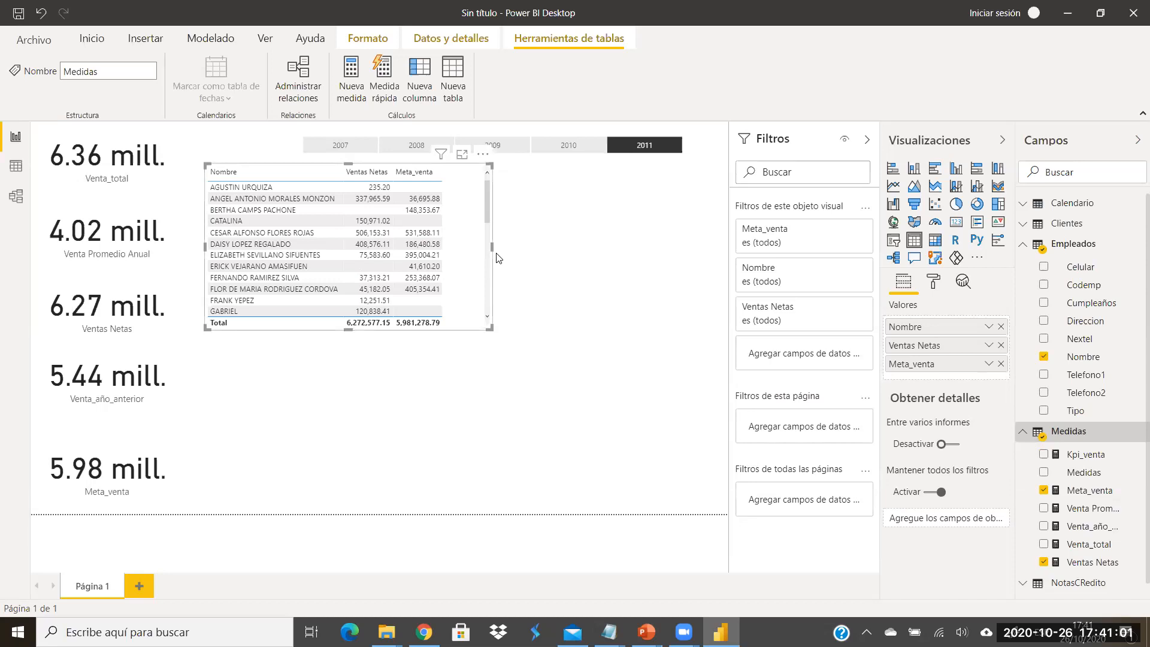
click(1044, 456)
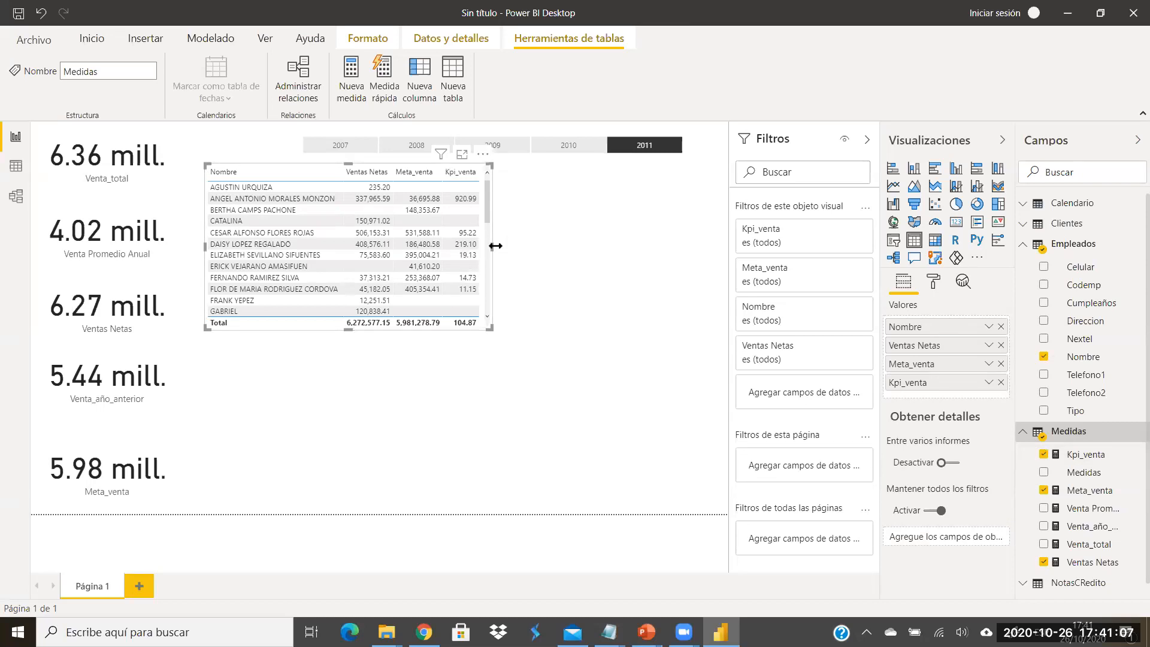
drag(493, 246, 525, 248)
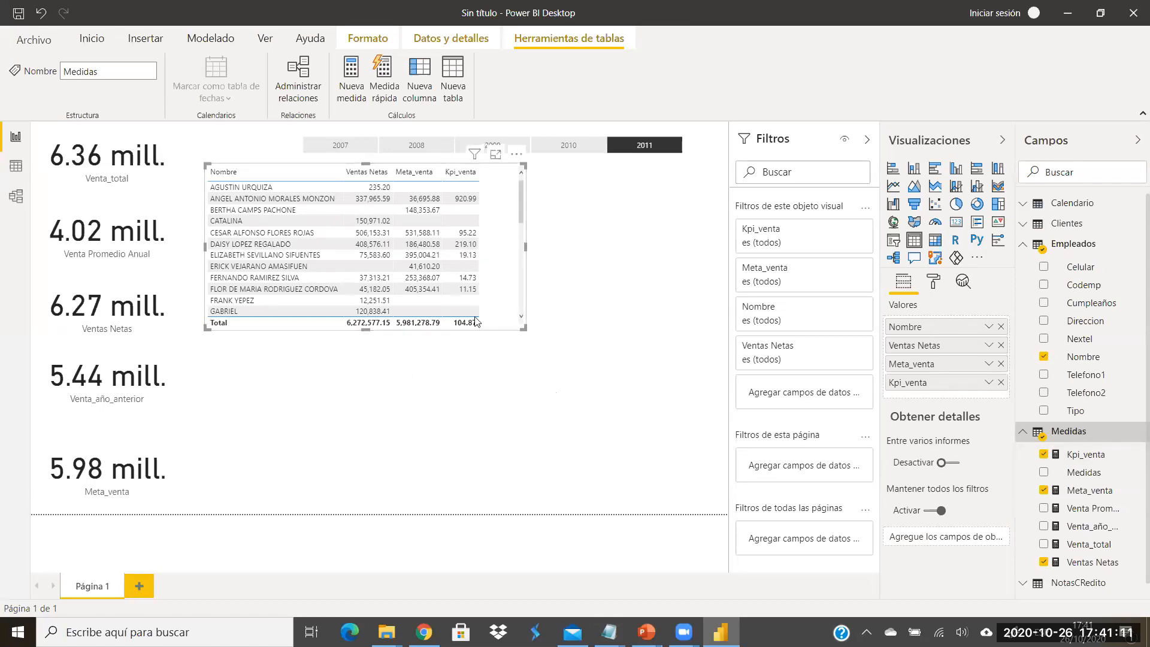
mouse_move(522, 205)
mouse_down()
mouse_move(540, 295)
mouse_move(524, 328)
mouse_move(517, 201)
mouse_up()
Step: Filter Nombre with a Top N filter showing the top 10 by Ventas Netas, and shorten the table visual
click(843, 309)
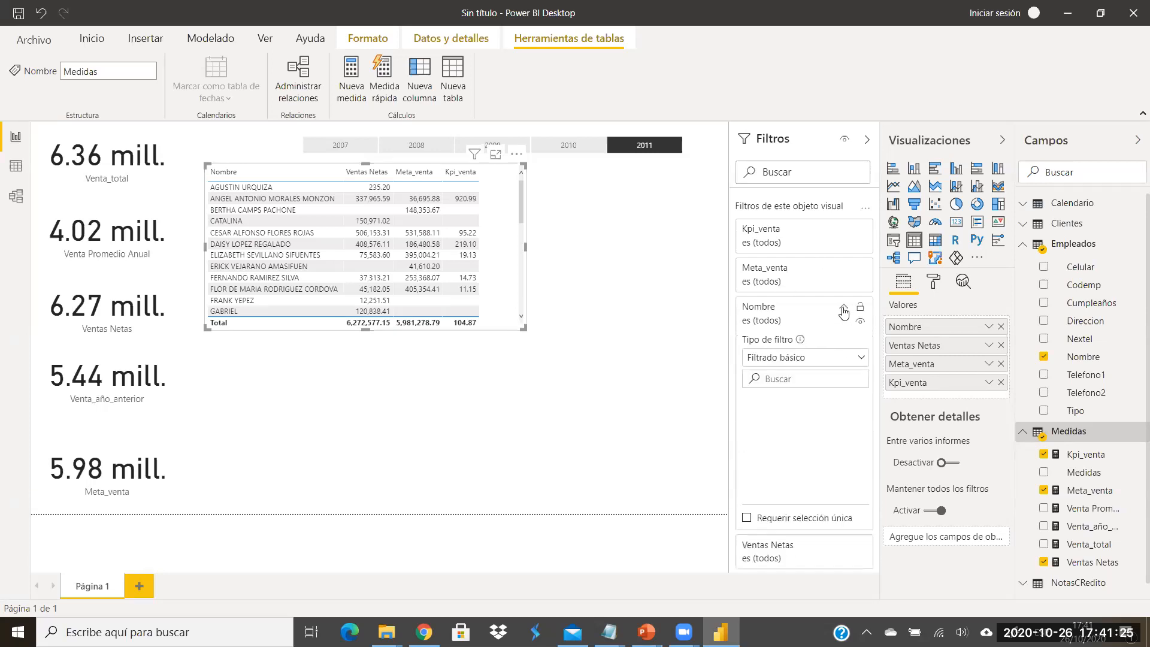
click(859, 360)
click(777, 416)
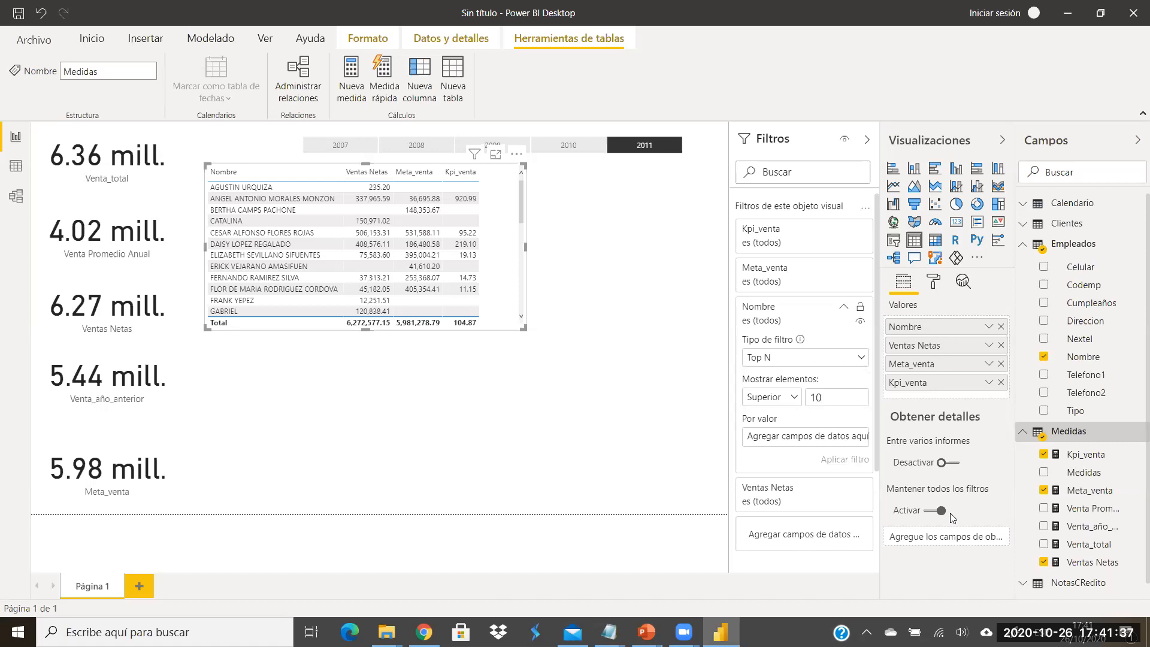
drag(1084, 562, 772, 436)
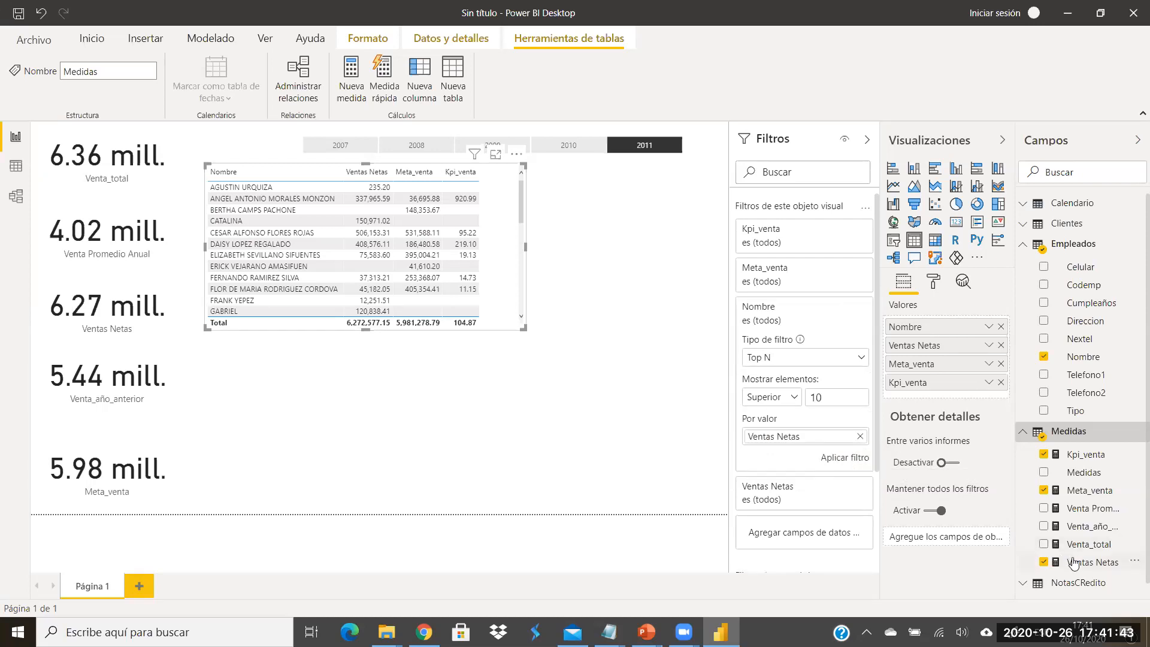
click(850, 458)
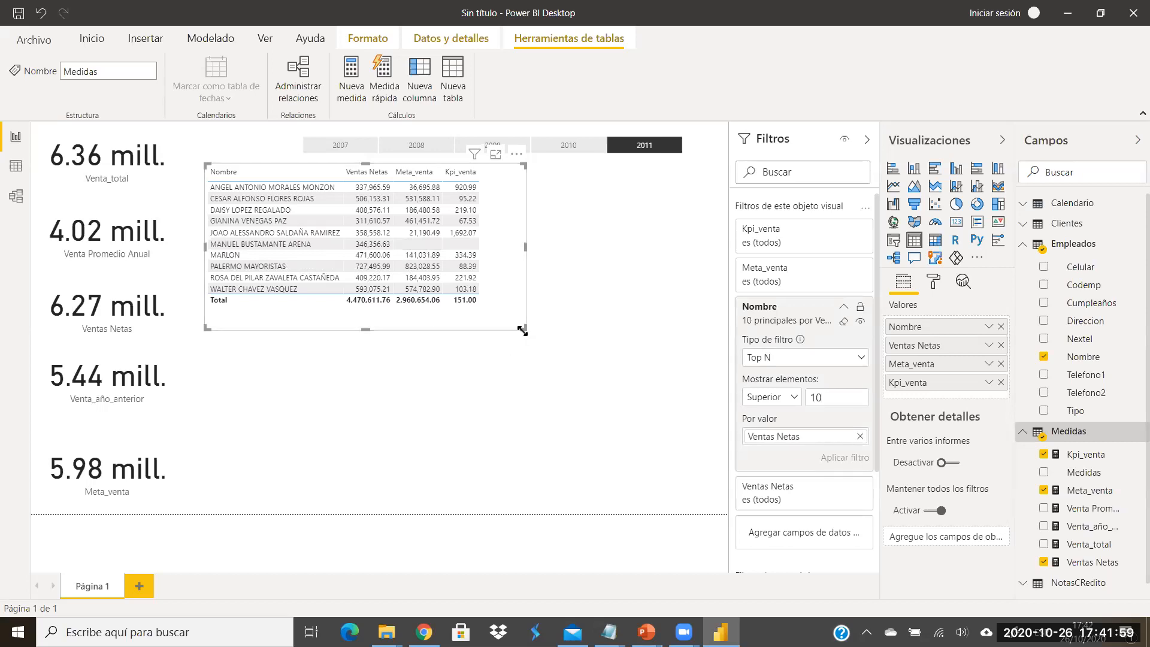
mouse_move(522, 331)
mouse_down()
mouse_move(533, 320)
mouse_move(520, 315)
mouse_up()
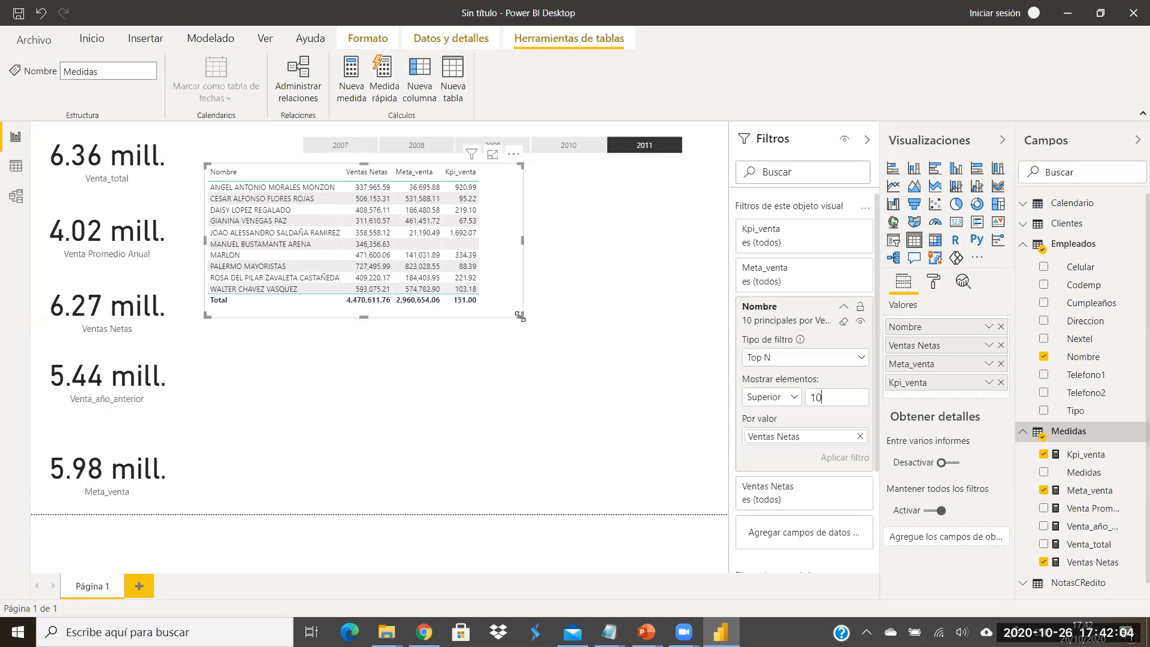
Step: Apply the Encabezado en negrita style to the table visual
click(932, 282)
click(895, 367)
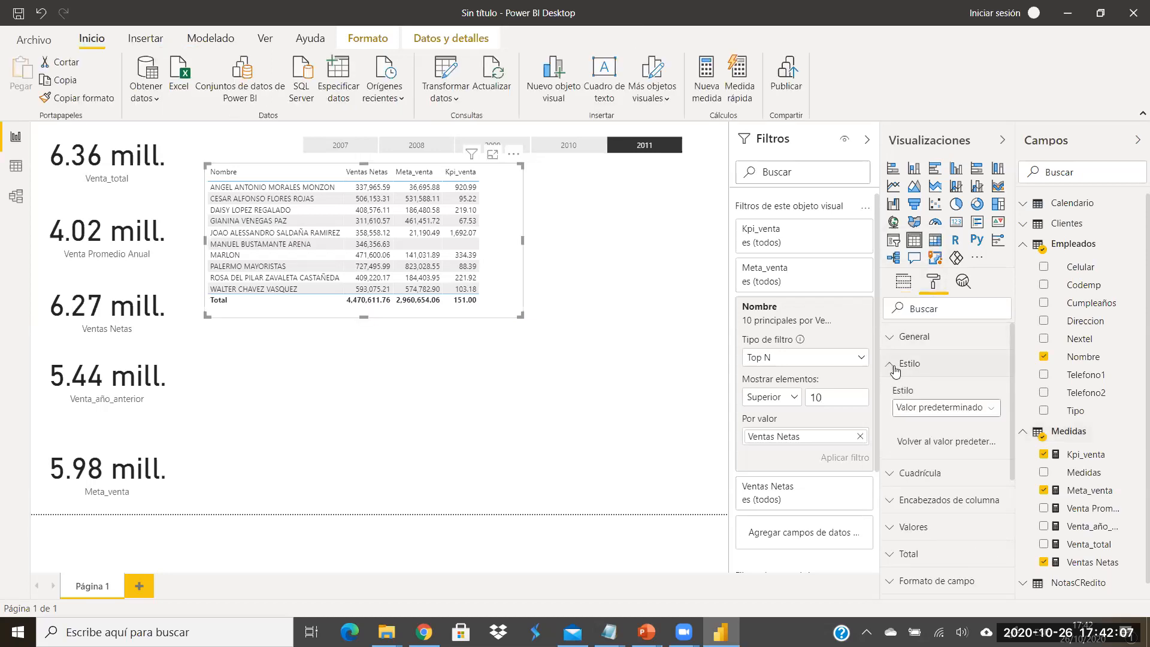
click(962, 409)
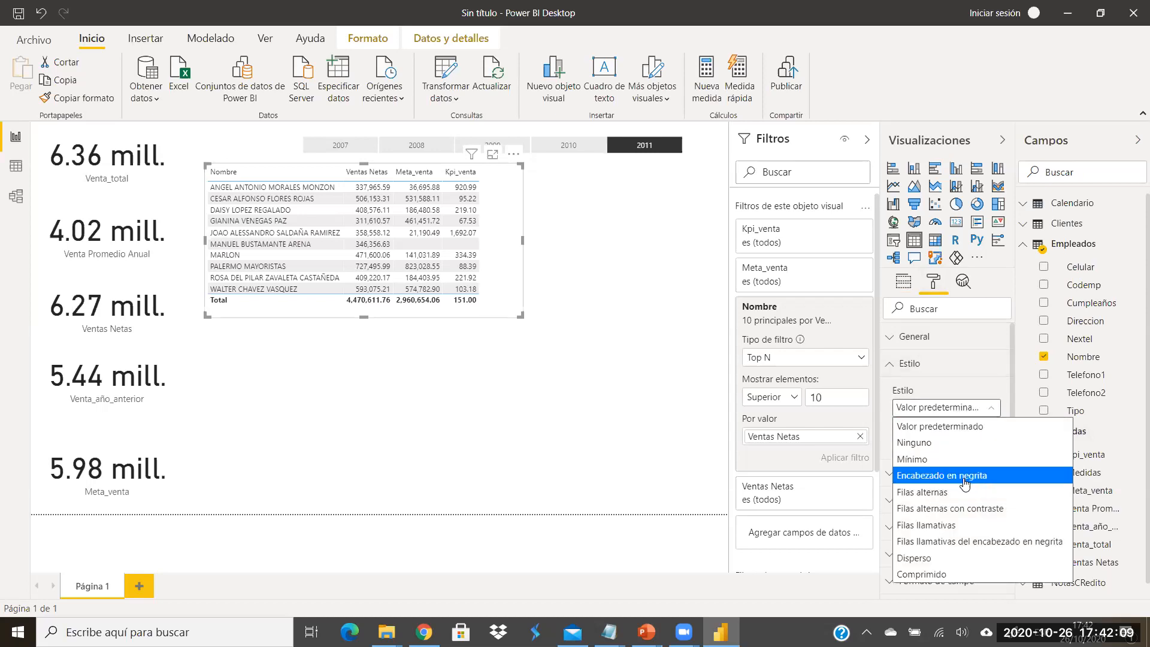
click(964, 476)
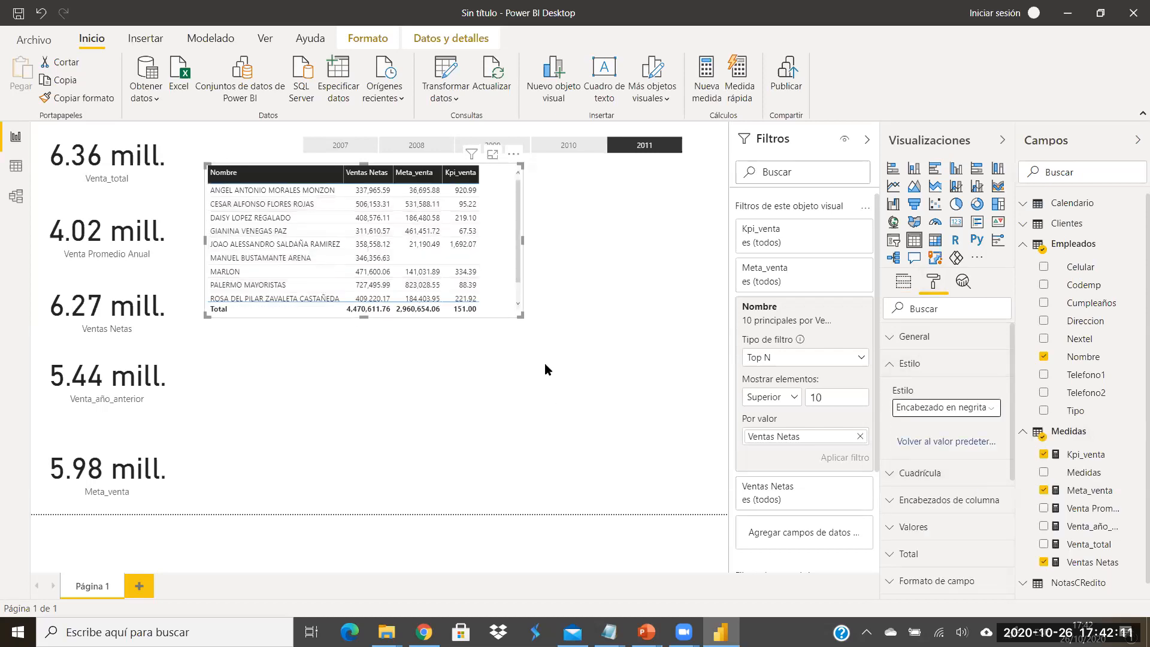
Step: Turn off the totals row of the table visual
click(890, 367)
click(892, 473)
scroll(964, 455, down, 2)
click(946, 448)
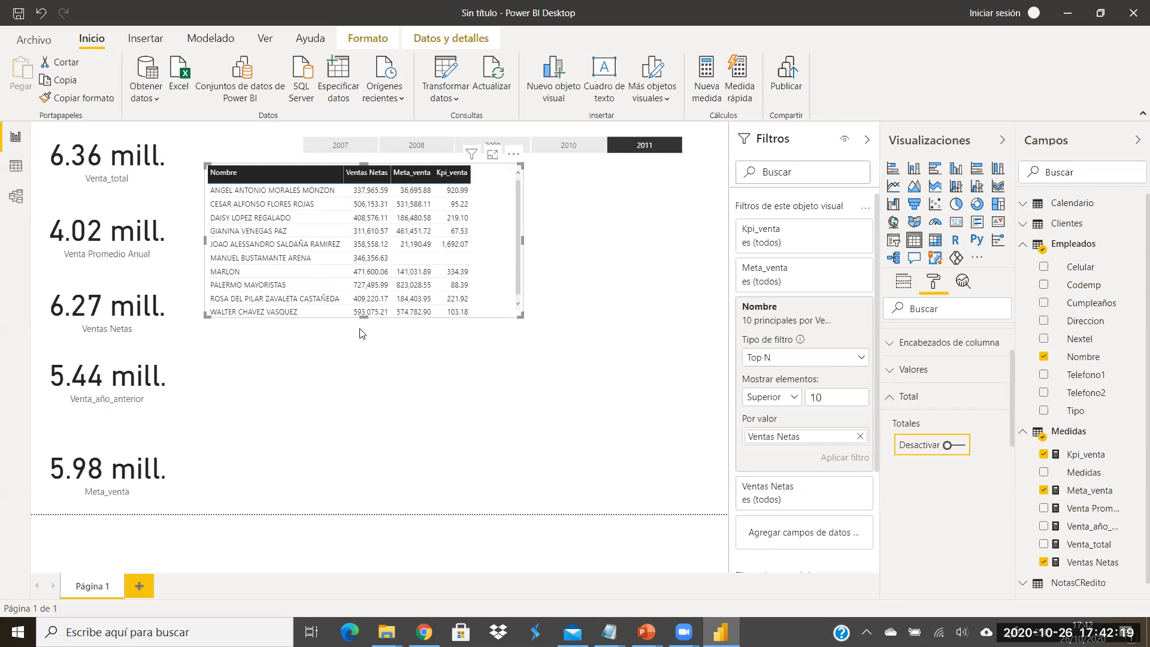
Step: Adjust the table visual's height and width to fit its contents and sort the rows by Ventas Netas in descending order
drag(364, 318, 361, 326)
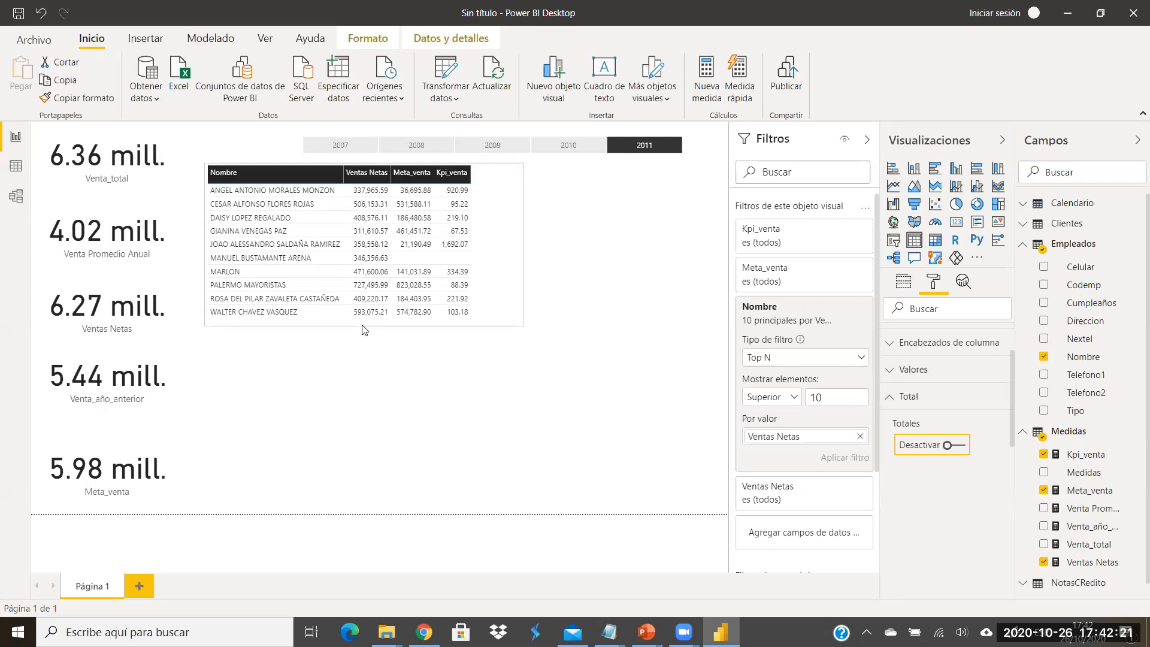
drag(523, 250, 502, 250)
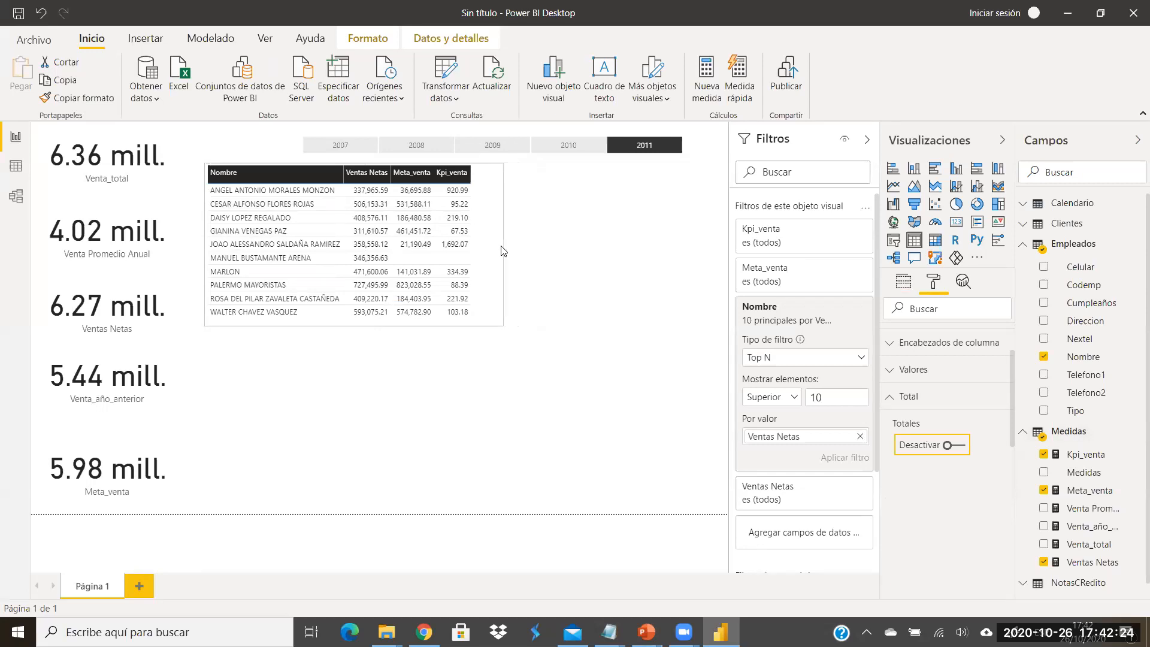
click(371, 176)
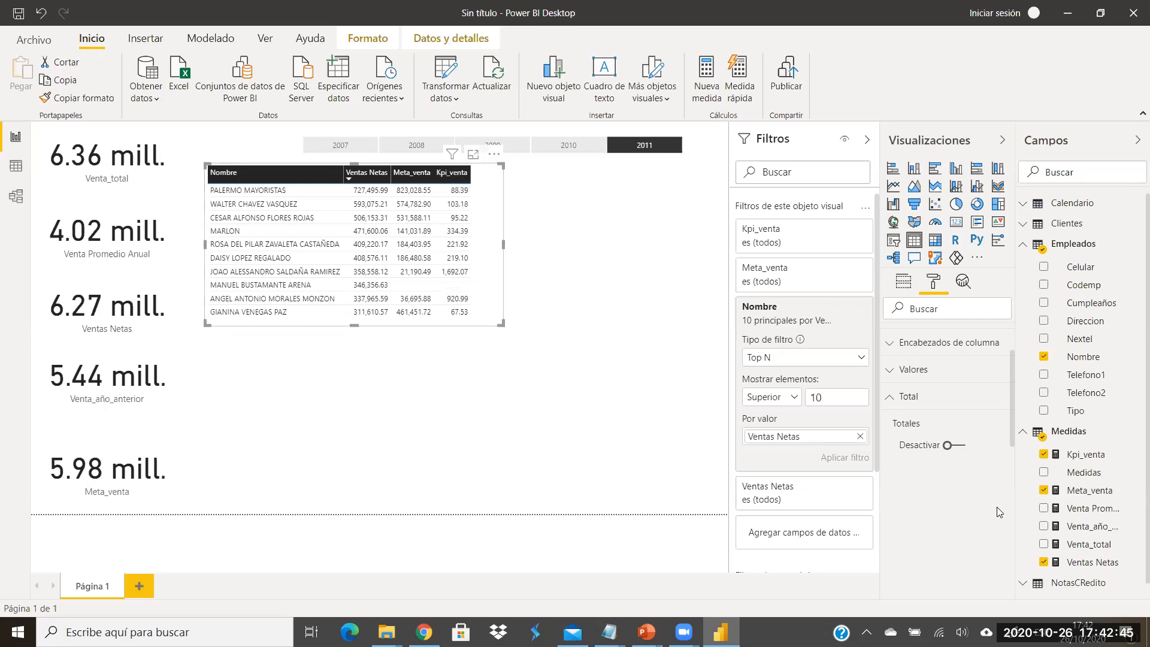
Step: Open the icon conditional formatting for Kpi_venta, reverse the icon order and switch it back, and move the dialog off the table
click(914, 280)
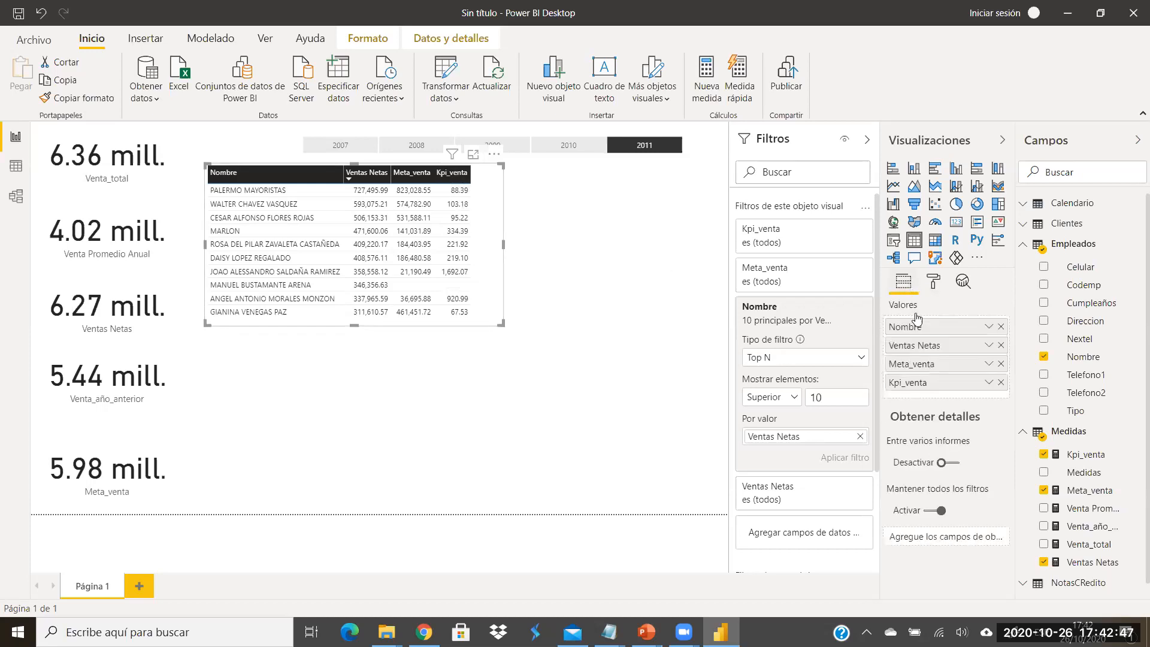
click(988, 383)
mouse_move(948, 455)
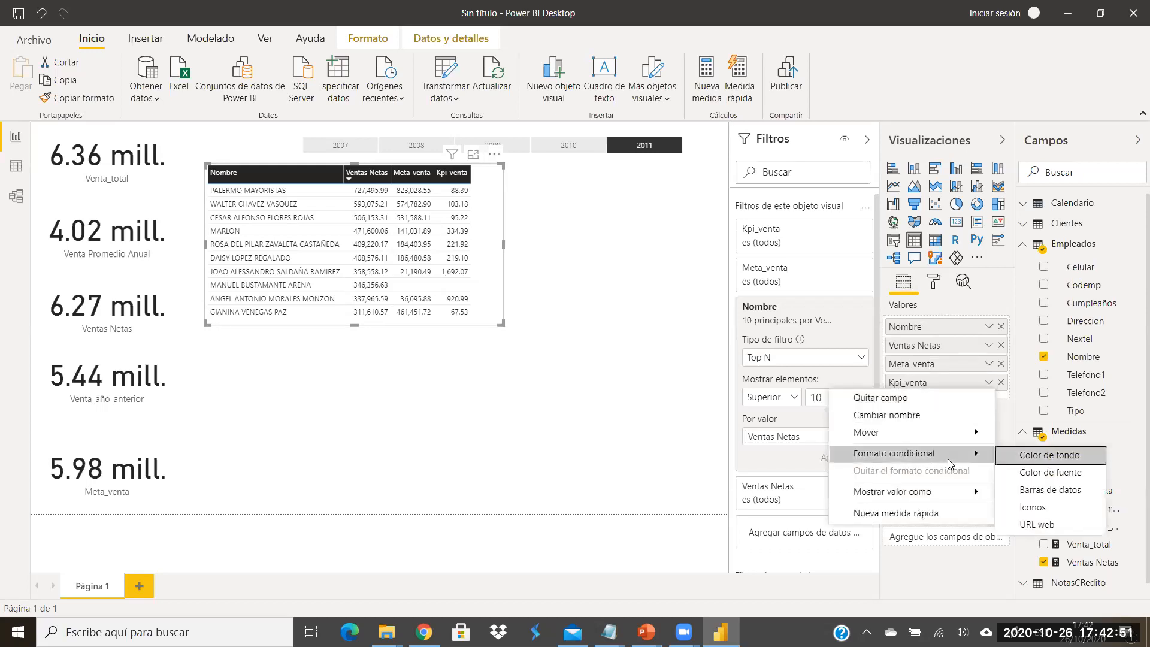
click(1043, 515)
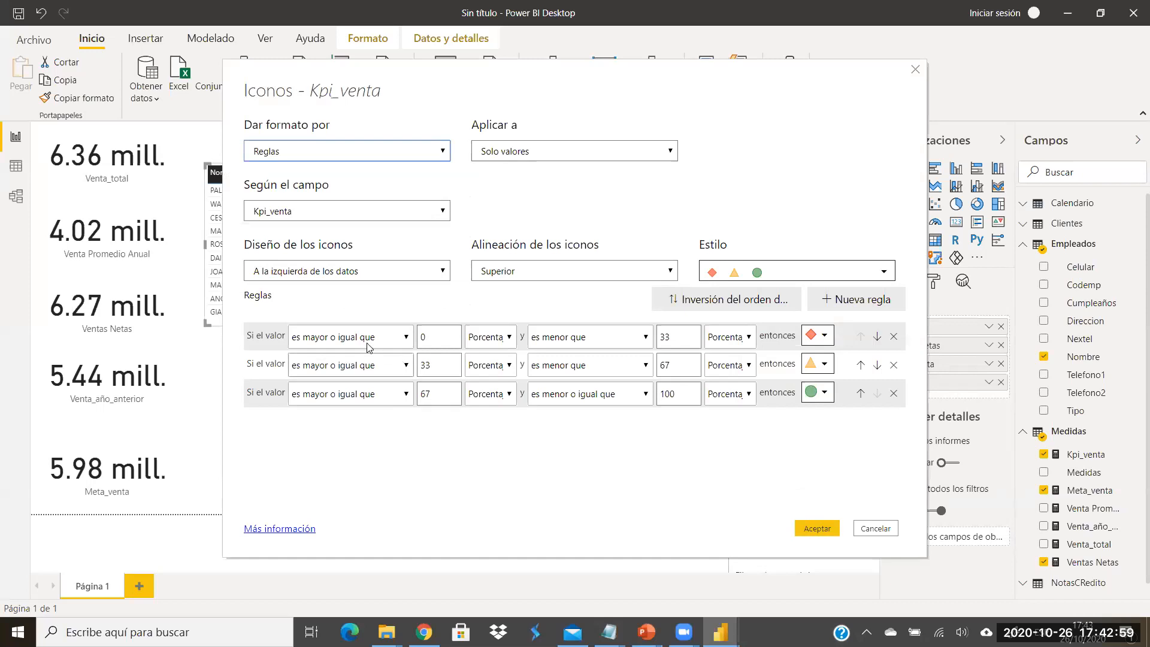
click(733, 299)
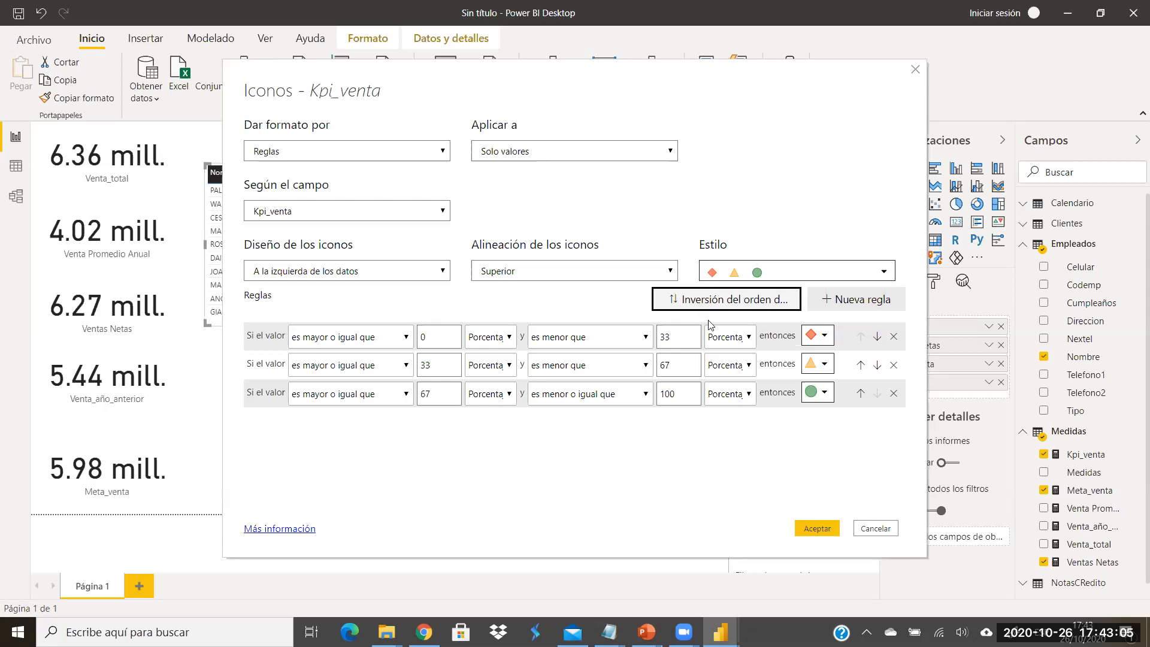
click(746, 300)
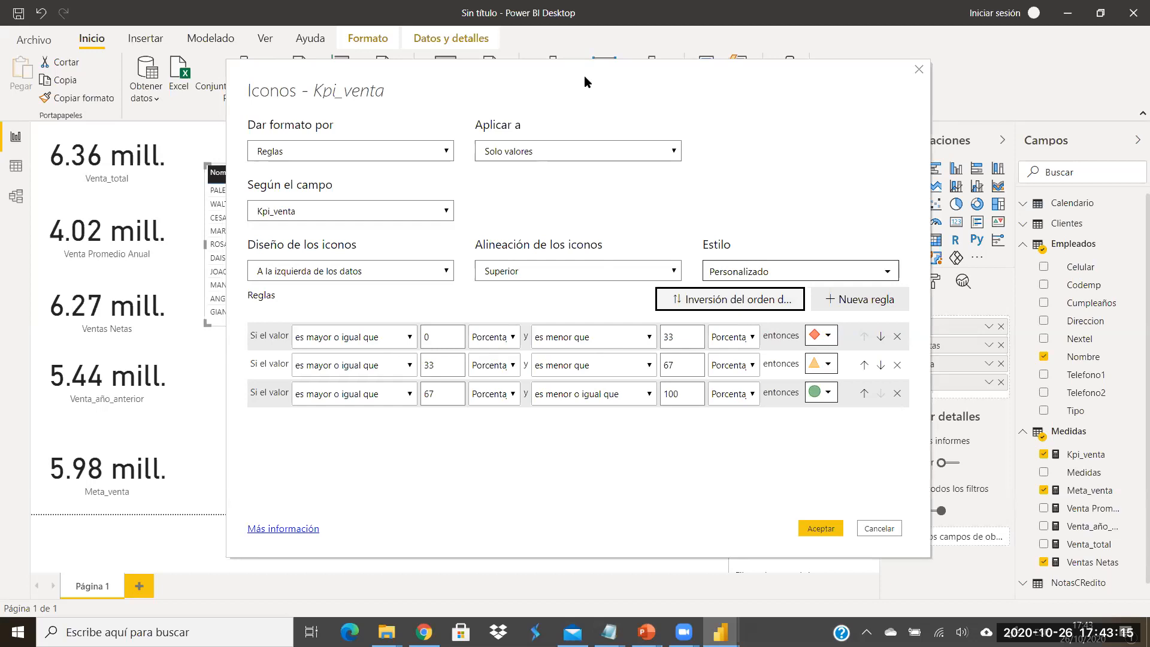
drag(584, 75, 649, 90)
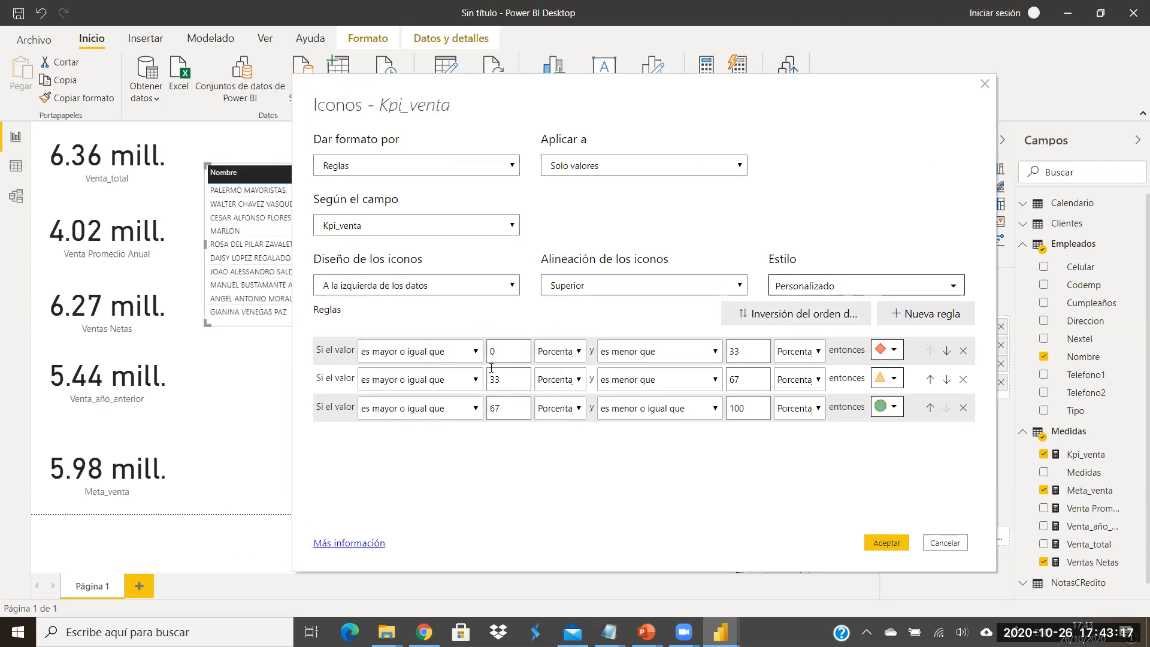
Step: Set the first icon rule to start at 0 as Número and end at less than or equal to 65
click(560, 351)
click(560, 377)
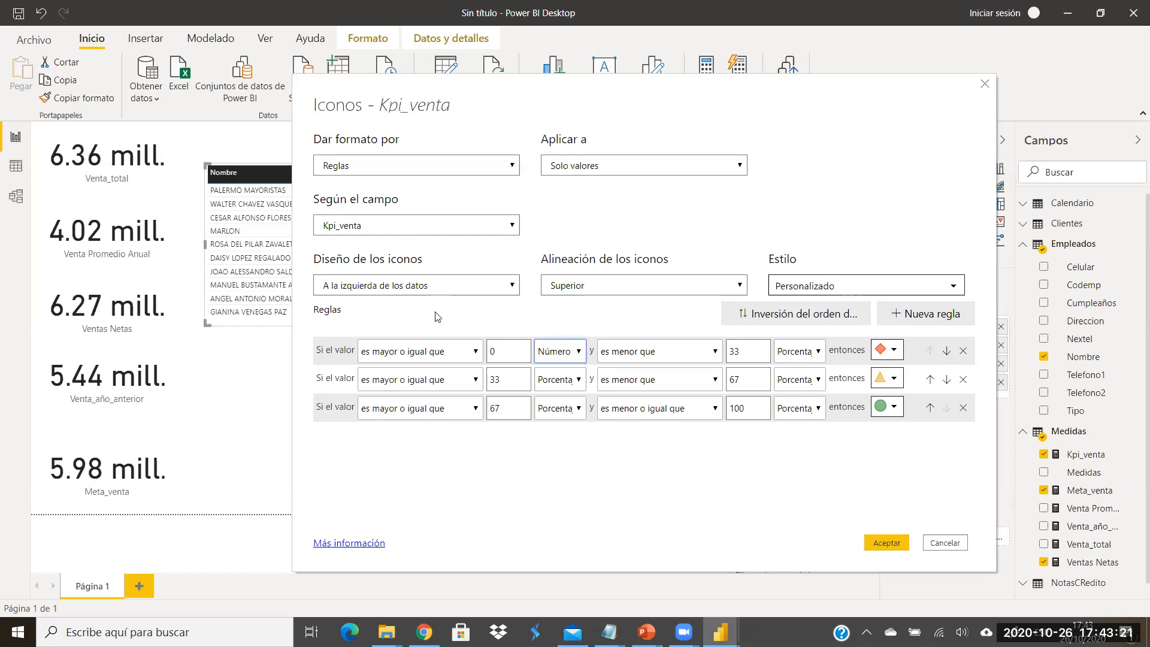
click(715, 351)
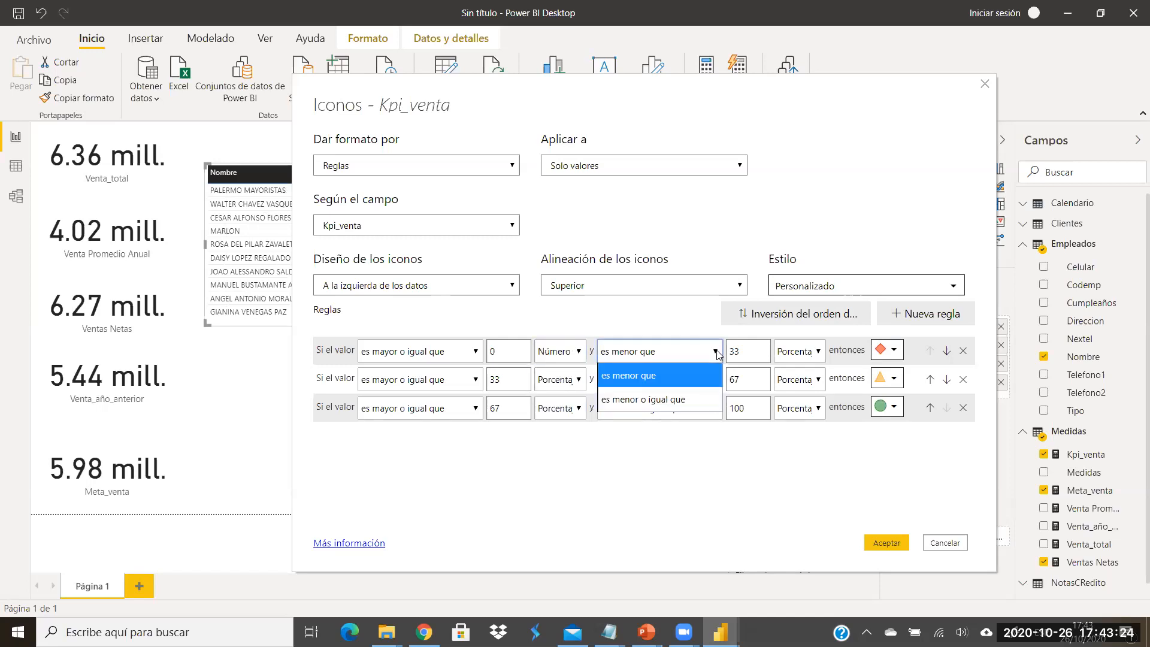
click(683, 400)
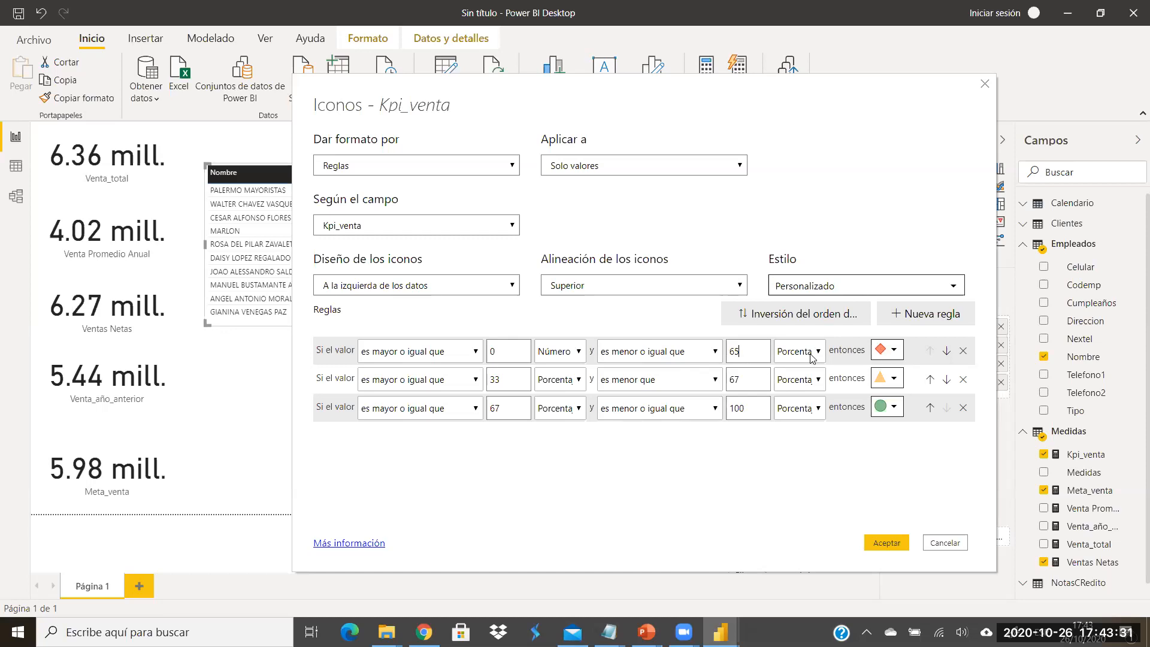
Step: Set the second icon rule's lower limit to 65 as Número and the first rule's upper limit type to Número
double_click(500, 380)
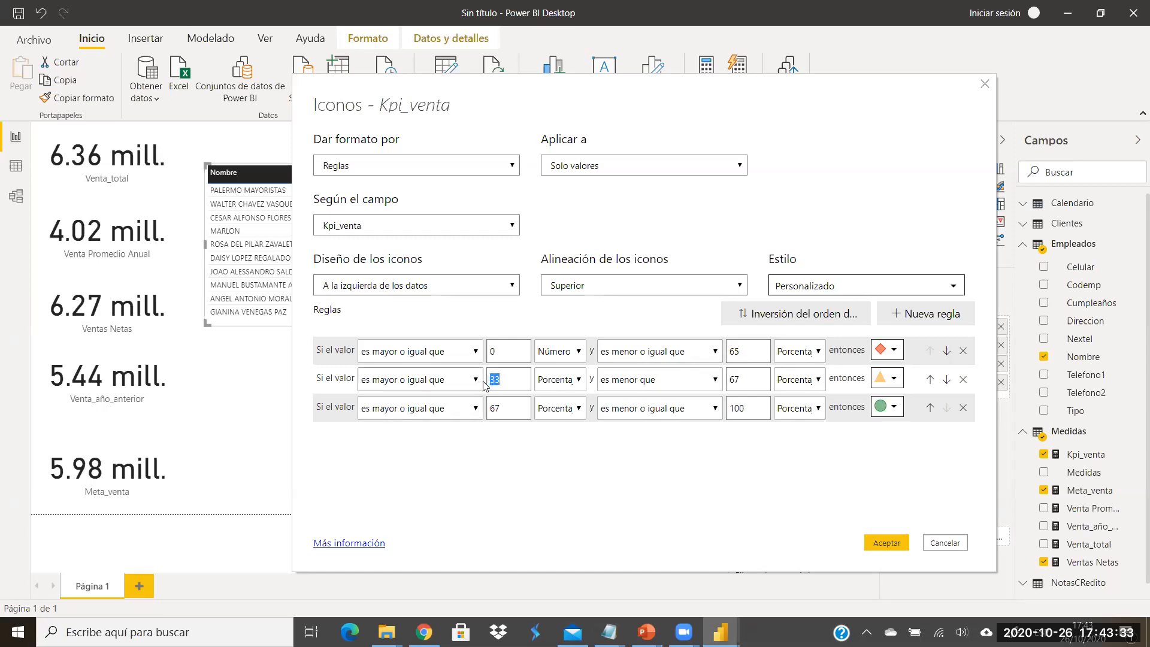
text(65)
click(578, 381)
click(569, 404)
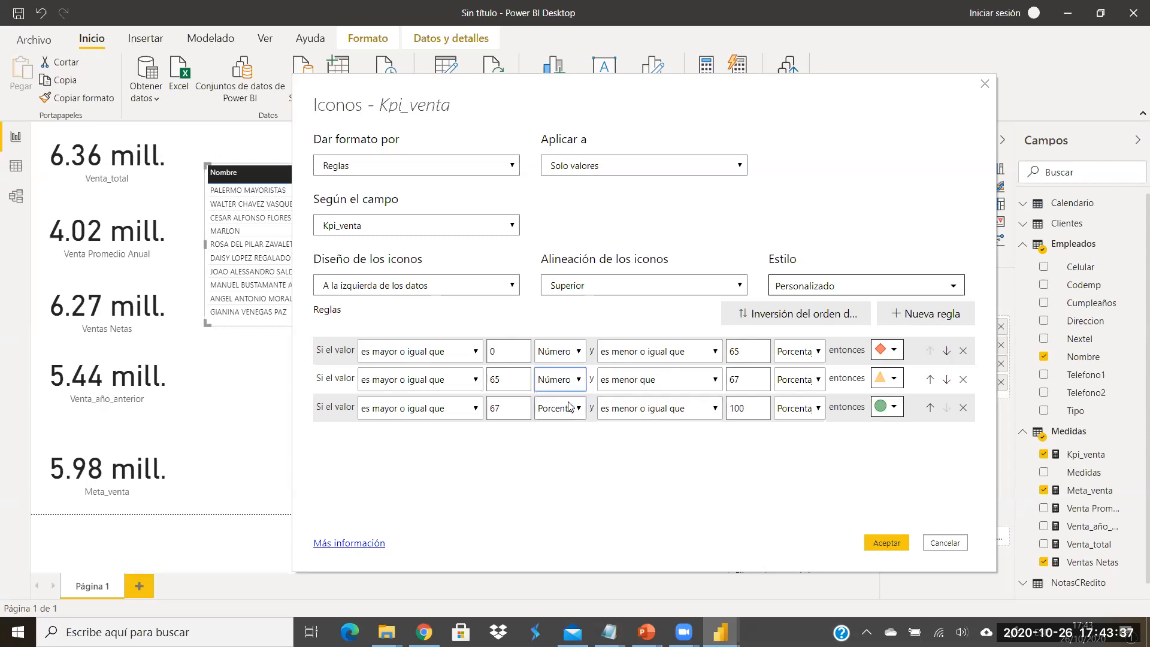
click(818, 352)
click(800, 375)
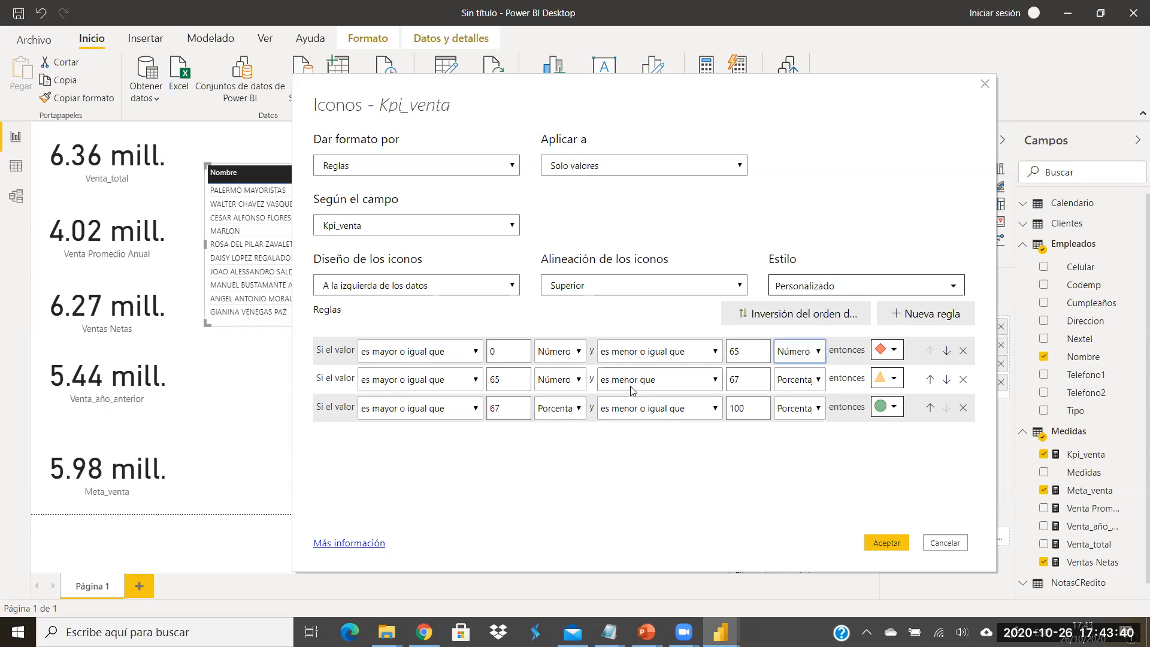
Step: Set the second icon rule's upper limit to less than or equal to 98
click(715, 381)
click(670, 407)
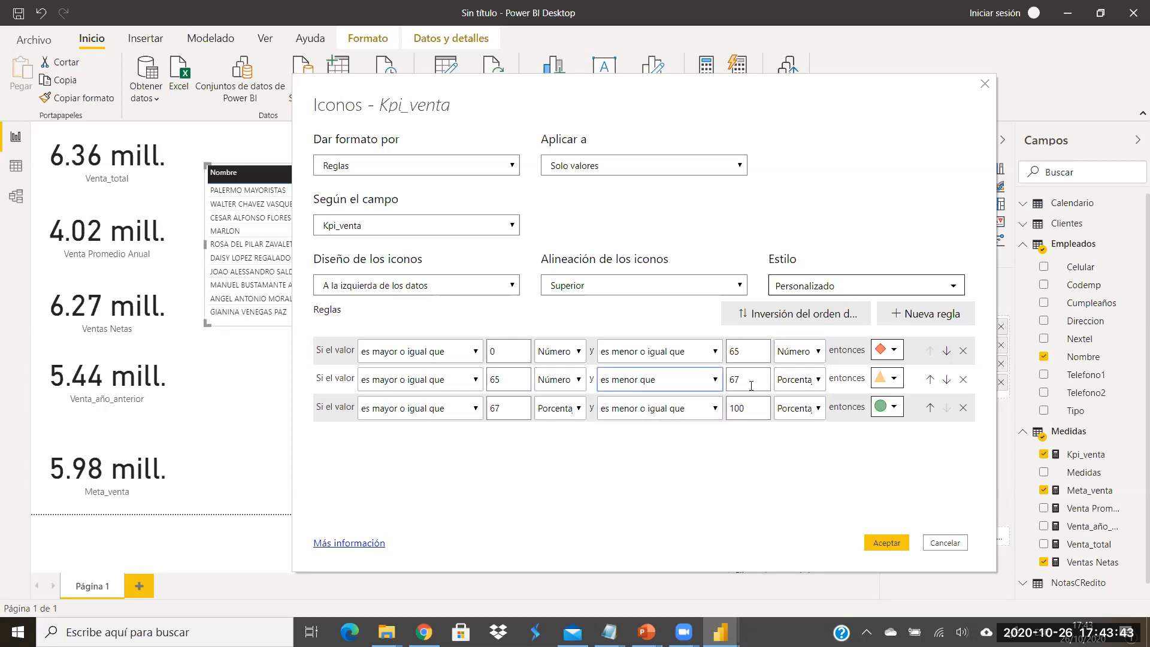
click(715, 380)
click(659, 424)
key(Tab)
text(98)
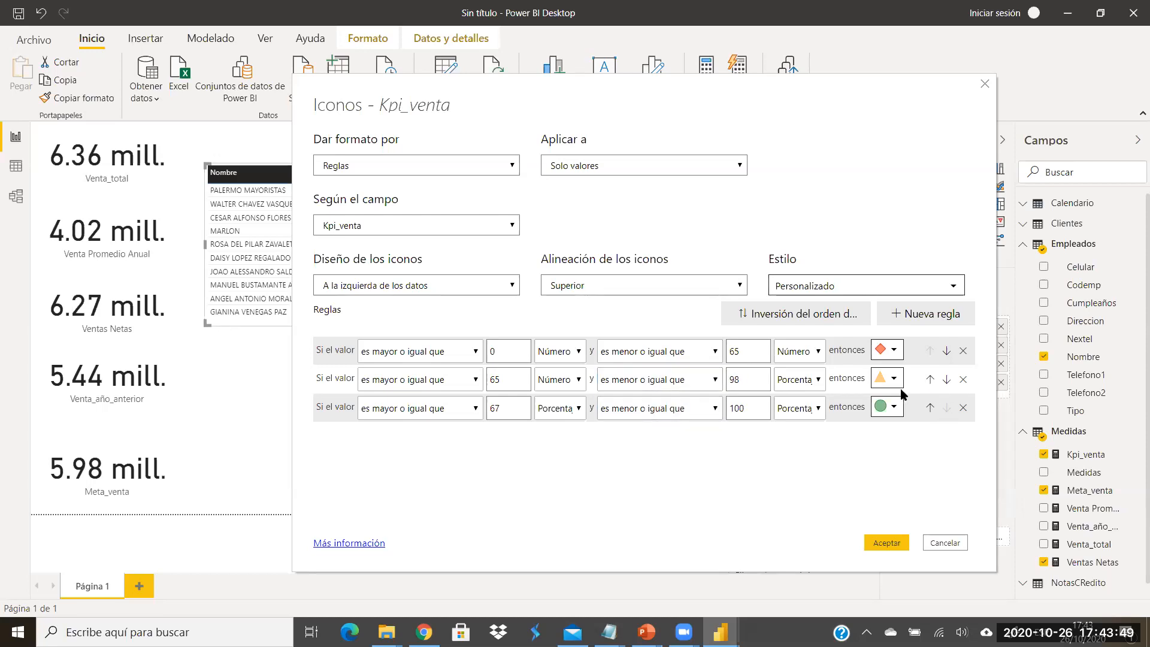
Step: Start the third icon rule at 98 as Número and set the lower comparison of the second and third rules to "es mayor que"
drag(515, 409, 485, 420)
text(98)
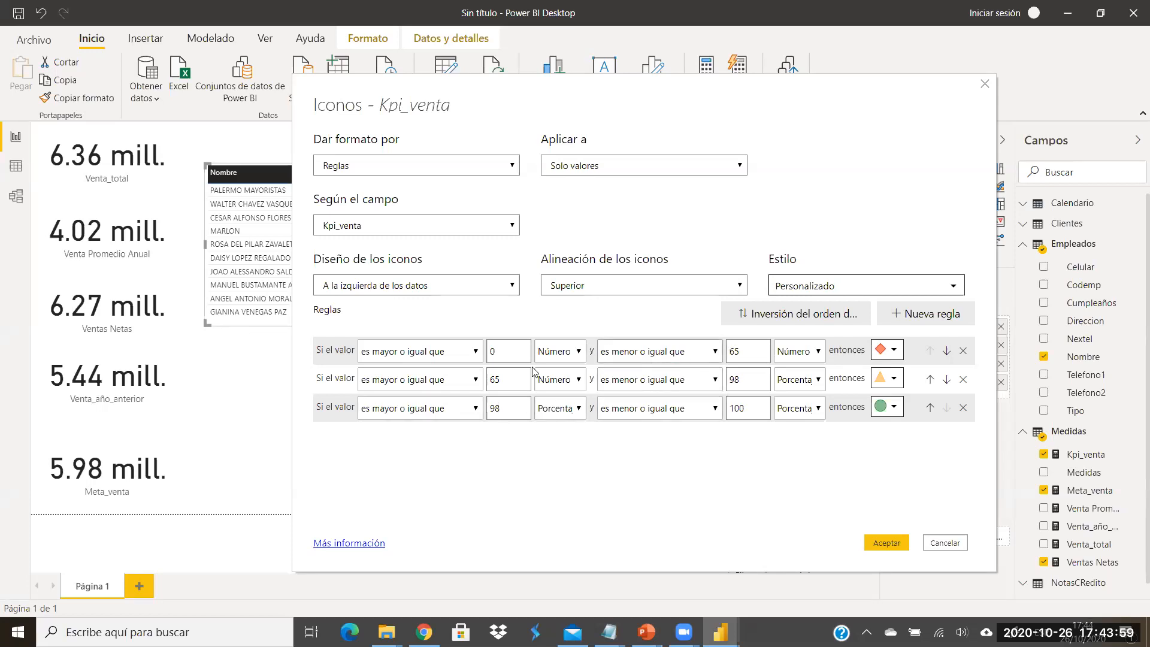
click(398, 380)
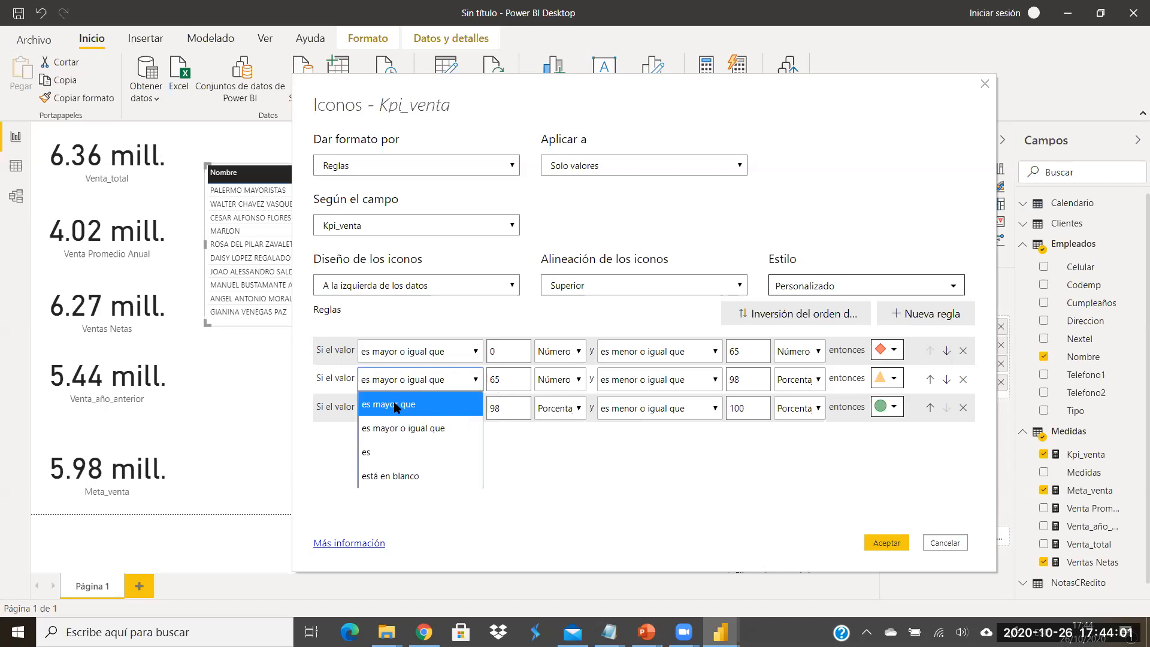
click(396, 407)
click(472, 410)
click(415, 435)
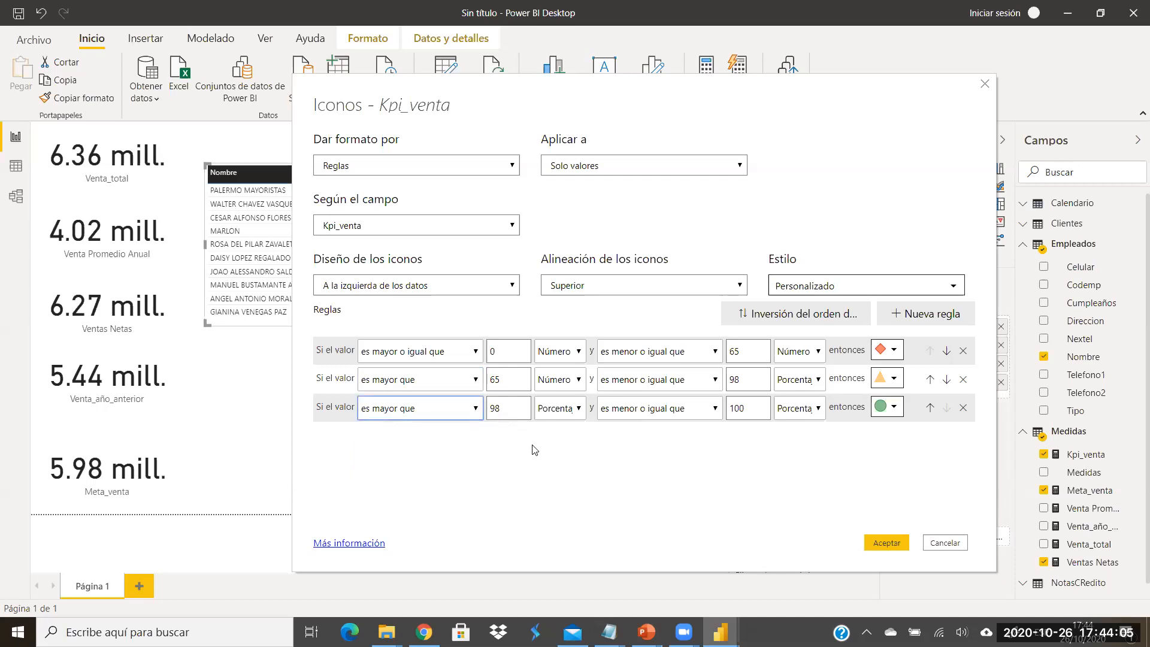
click(576, 410)
click(569, 432)
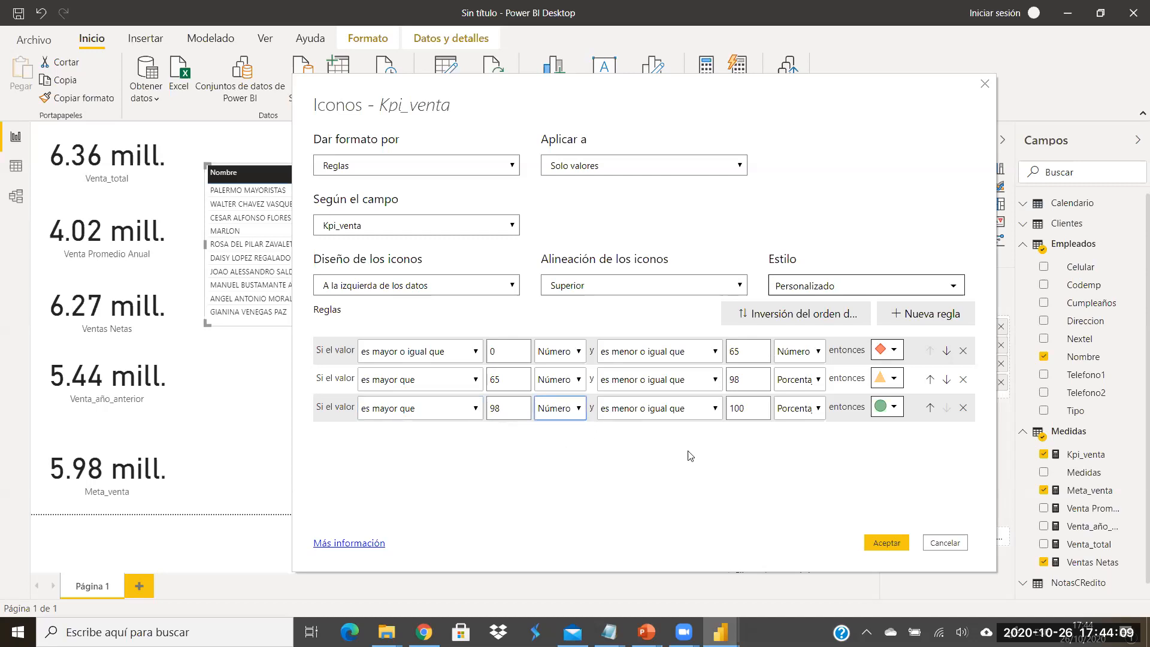
Step: Change the boundary between the second and third icon rules to 97 and set the third rule's upper limit to 1000
click(747, 382)
text(7)
click(712, 410)
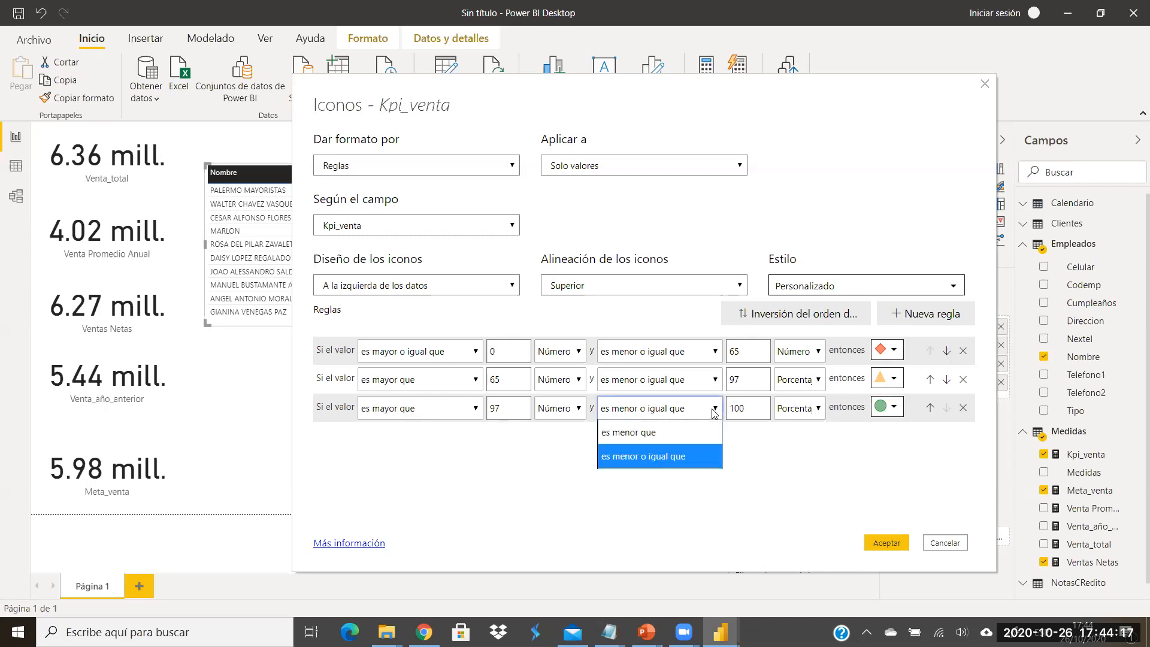
click(672, 462)
double_click(745, 408)
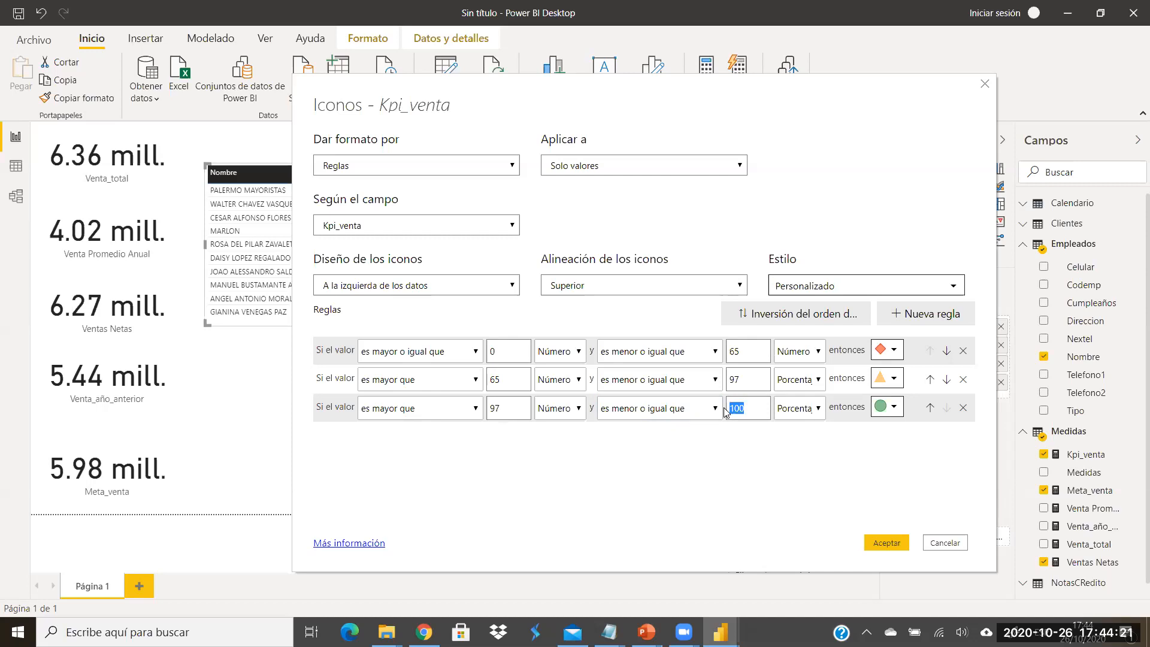
text(10)
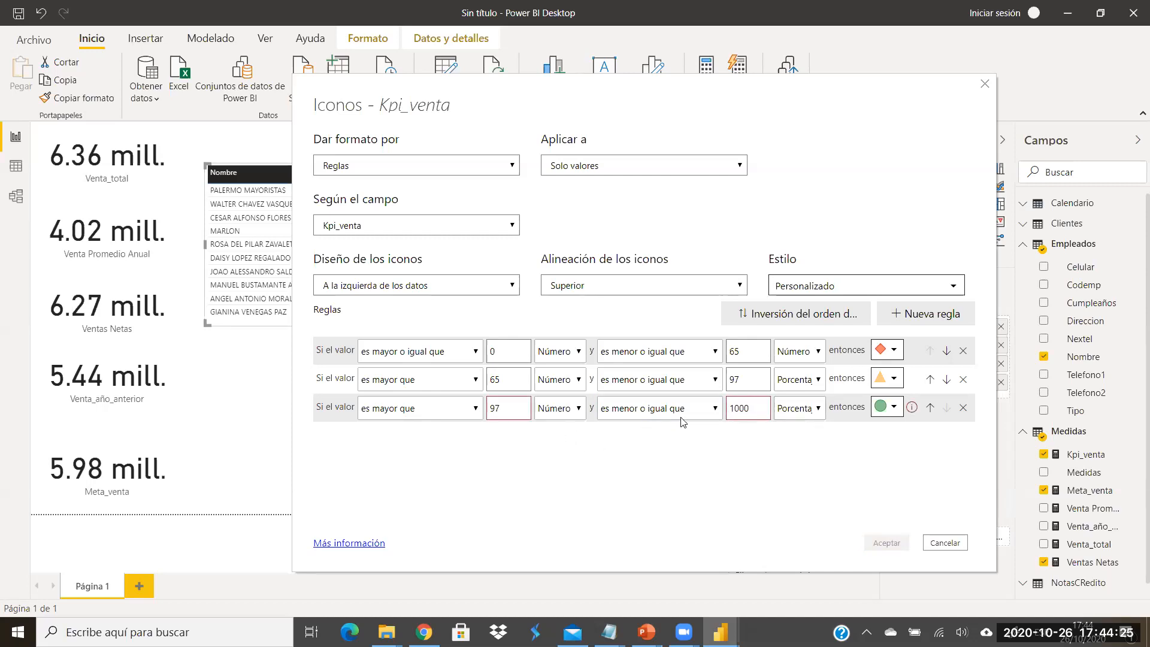
Step: Set the upper limit type of the third and second icon rules to Número and apply the rules to the table
click(798, 408)
click(806, 432)
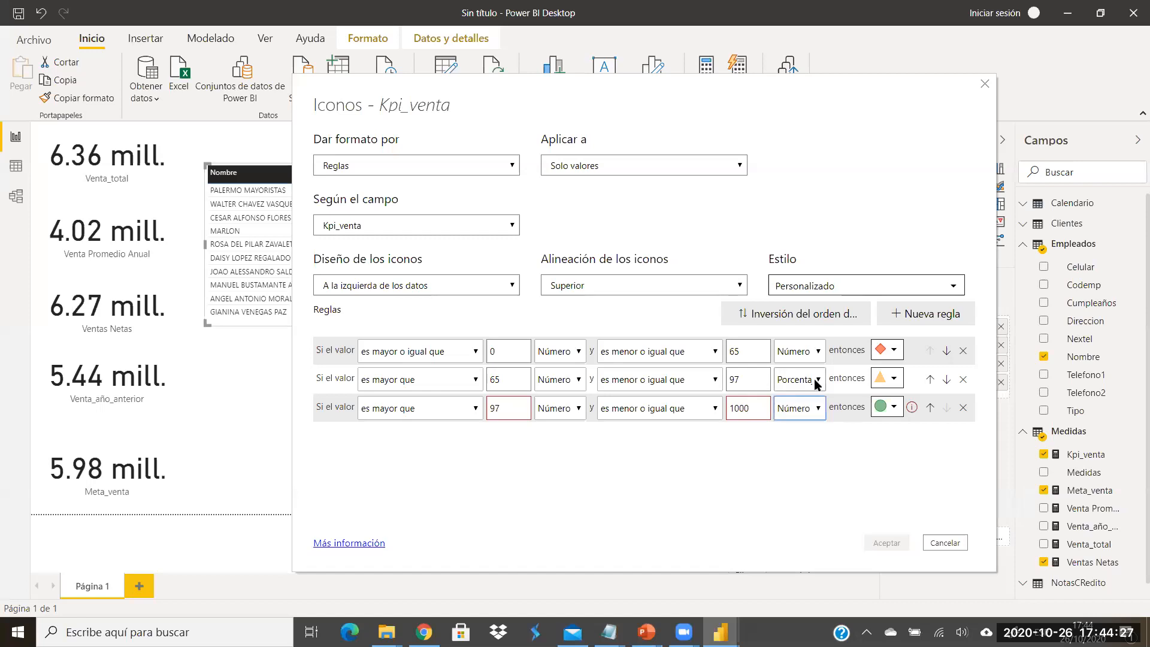
click(799, 379)
click(799, 403)
click(886, 543)
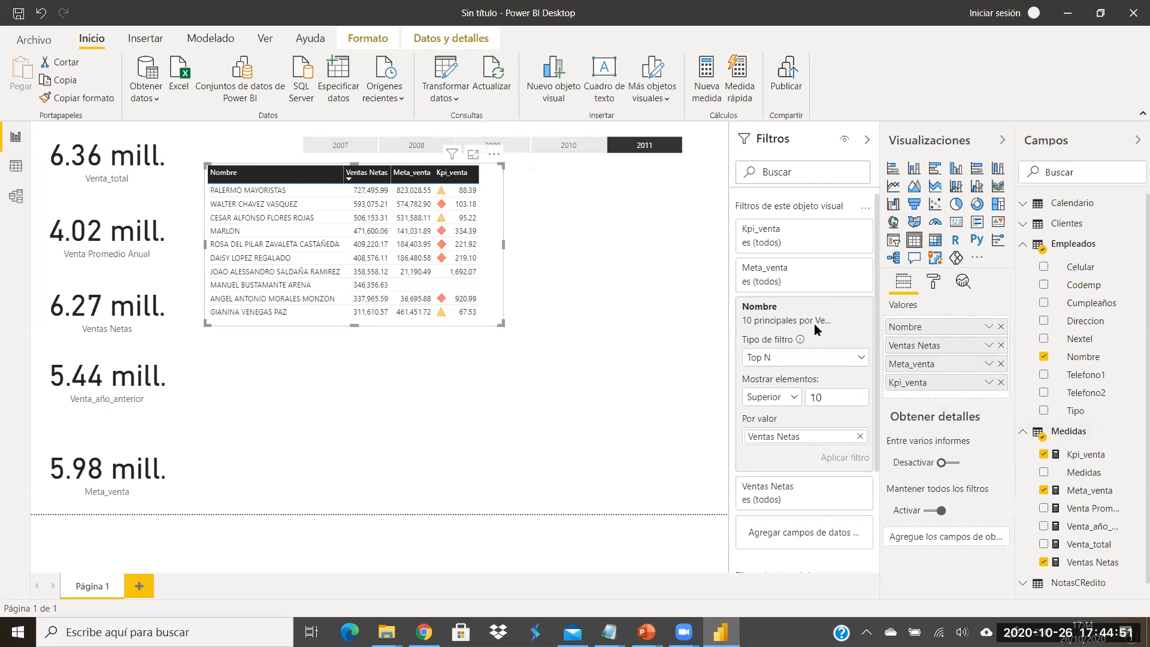
Step: Reopen the icon conditional formatting for Kpi_venta and reapply the red diamond, yellow triangle and green circle style
click(988, 382)
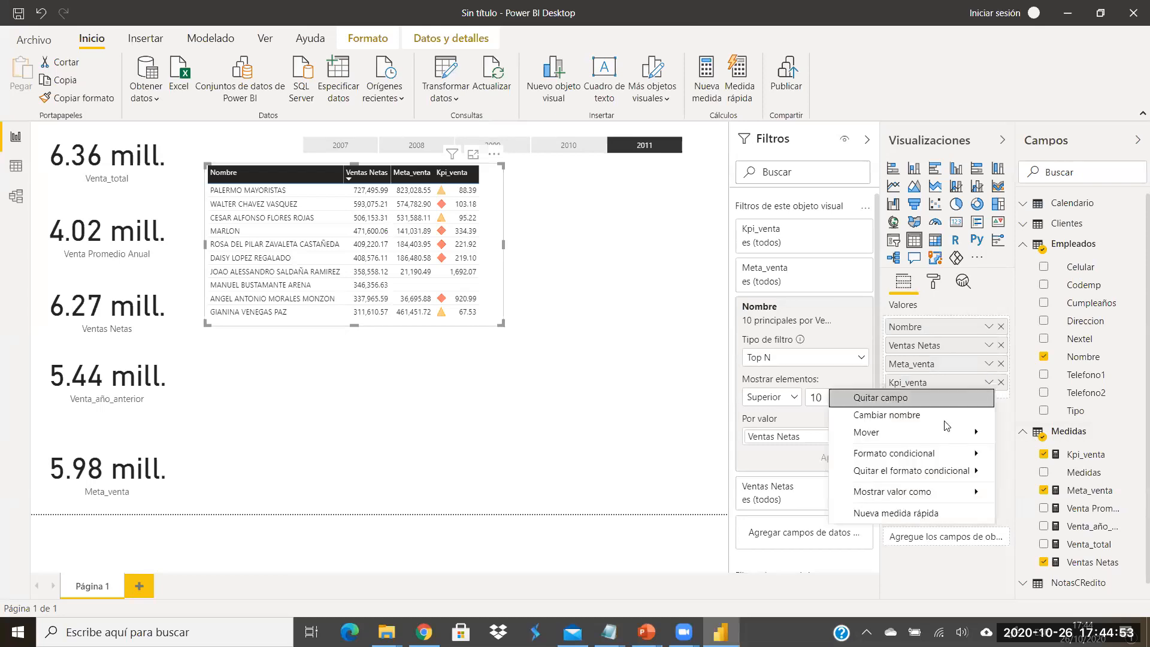
mouse_move(925, 468)
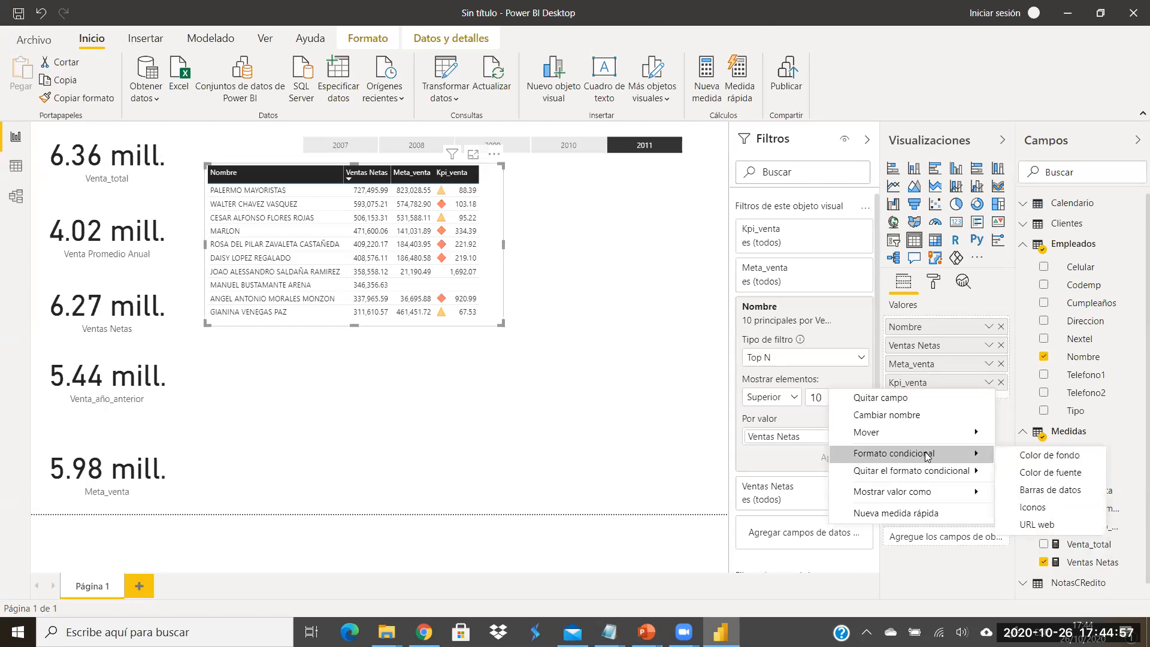
click(1032, 509)
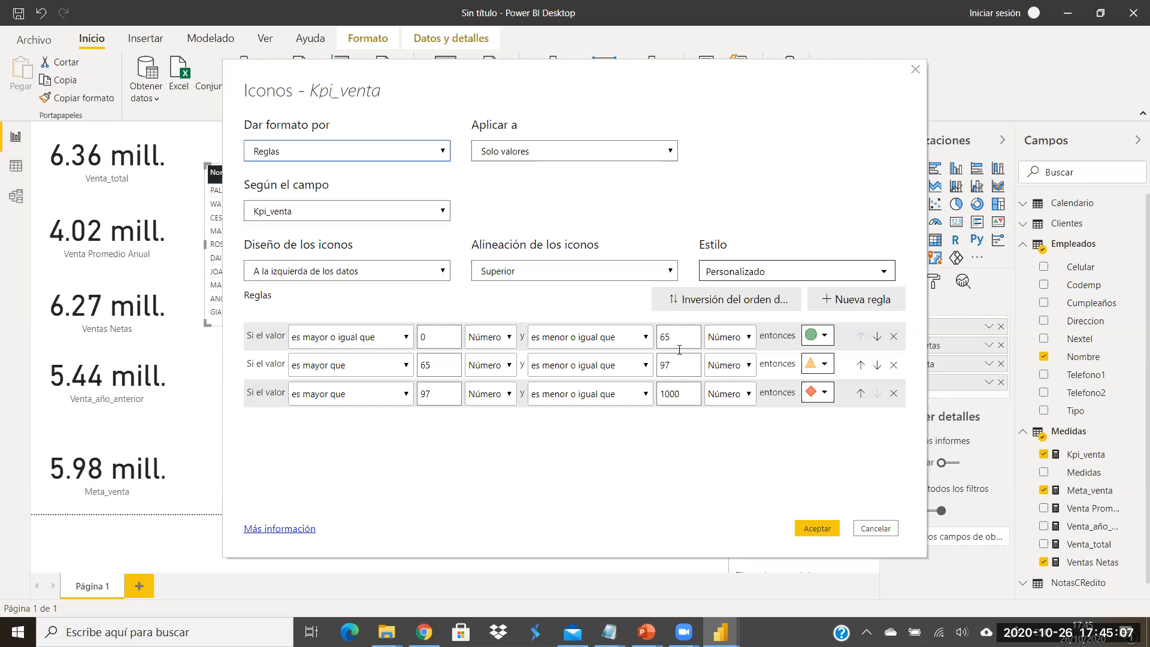
click(826, 339)
click(748, 306)
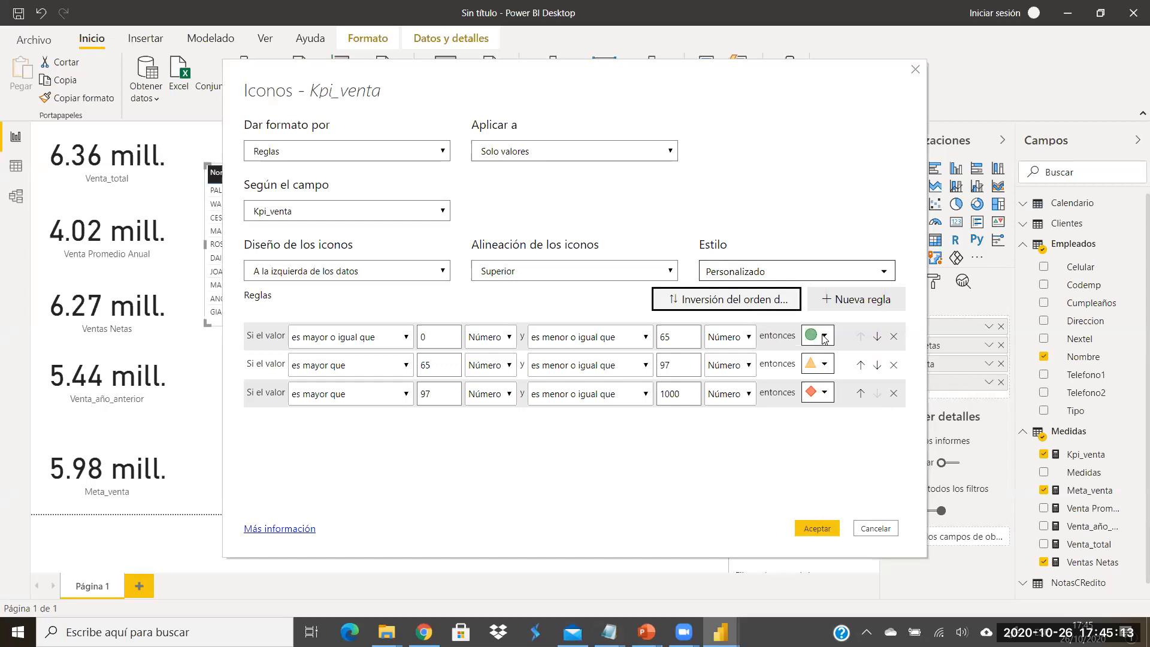
click(669, 303)
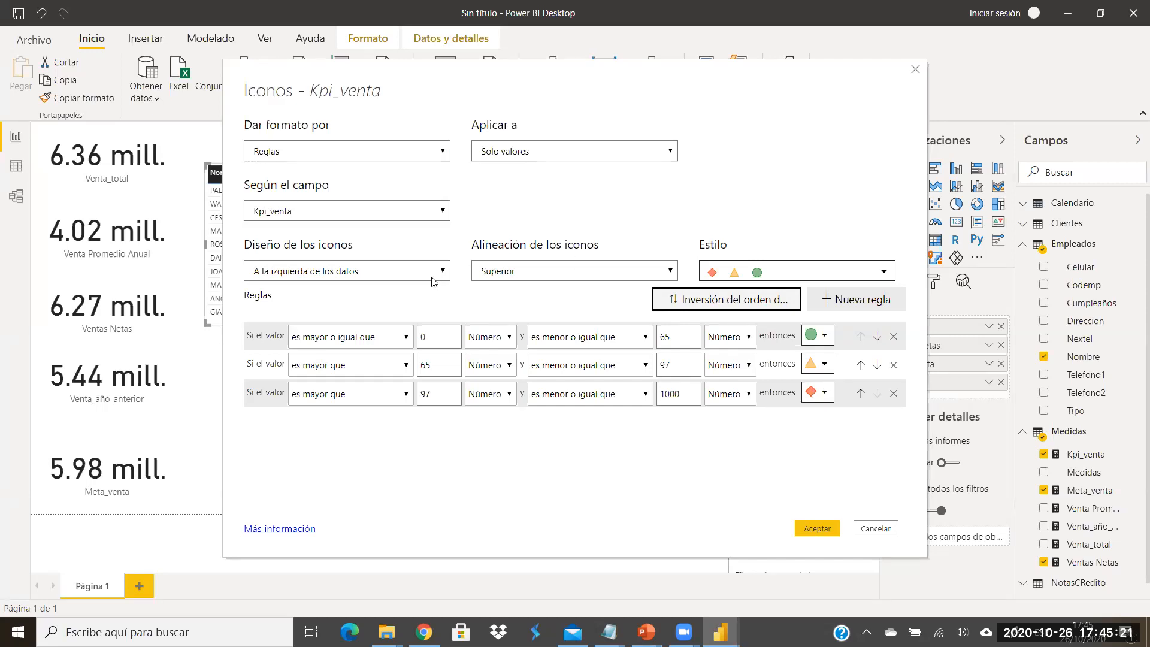
click(865, 278)
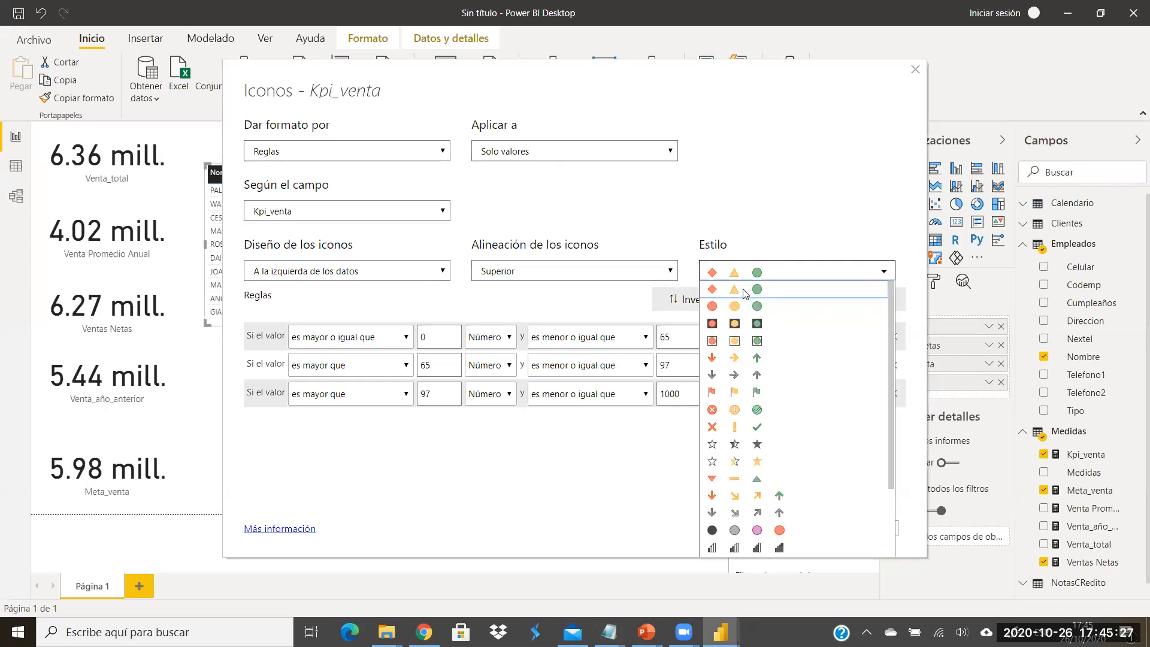
click(745, 293)
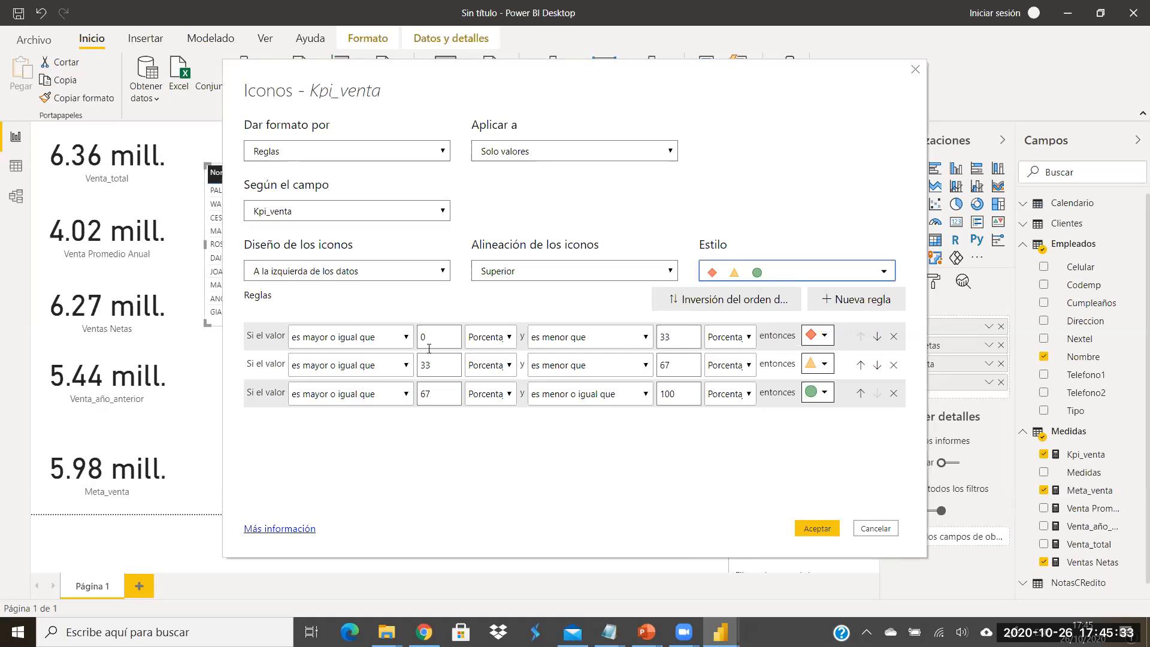
Step: Set the first icon rule to start at 0 as Número and end at less than 65 as Número
click(506, 337)
click(490, 365)
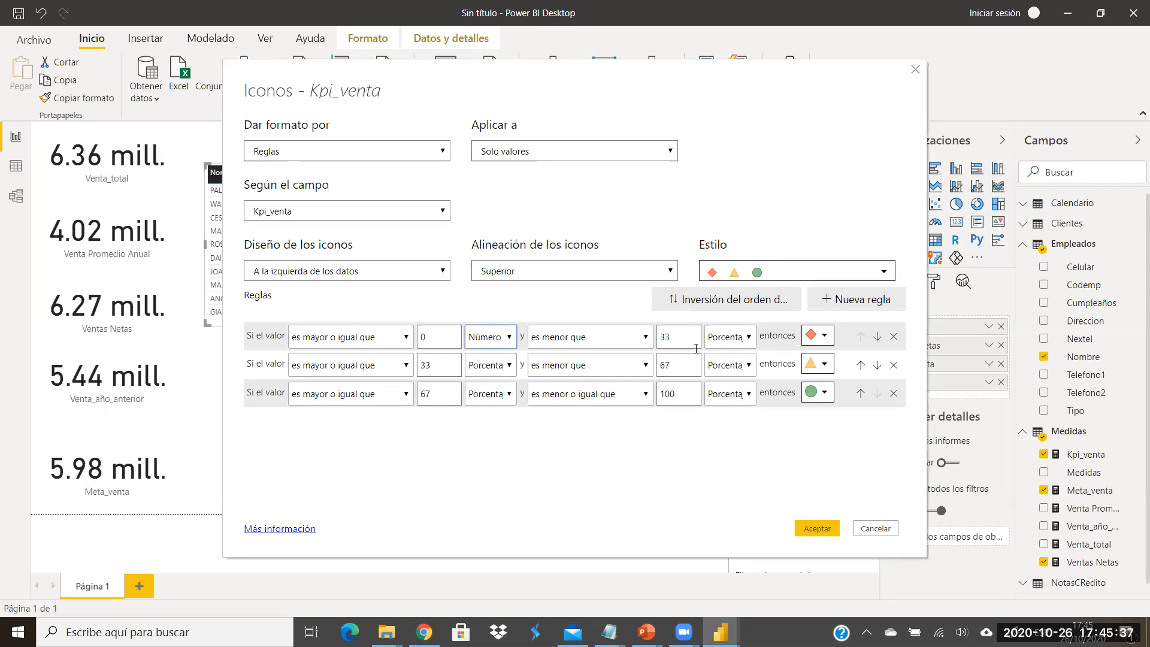
click(647, 337)
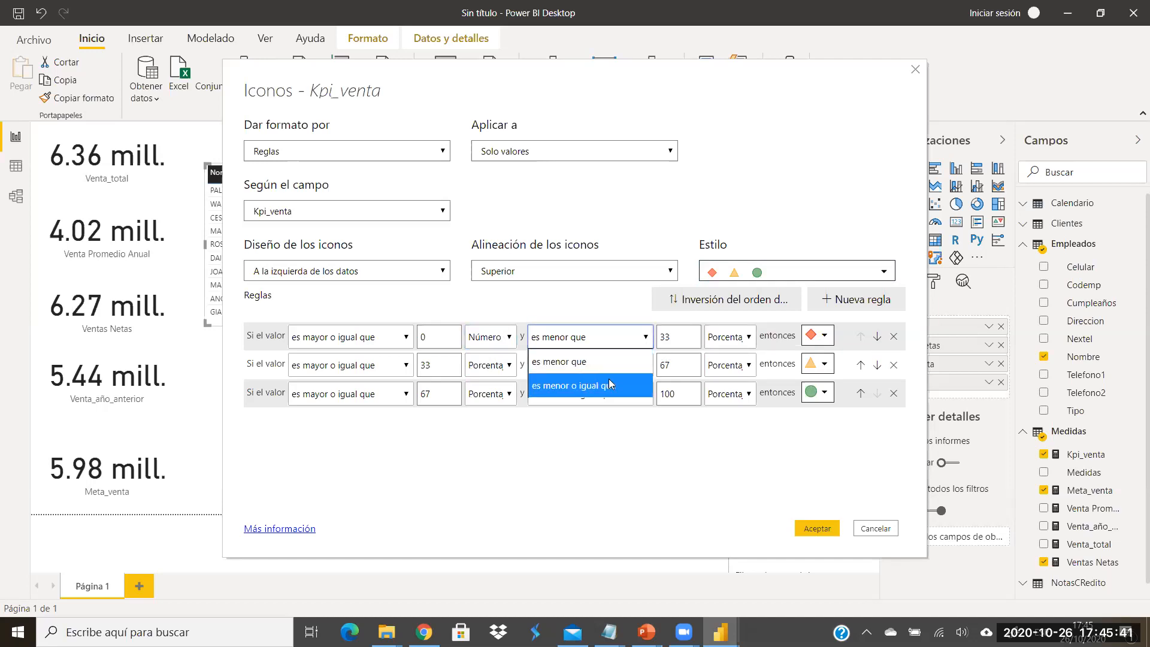
click(597, 387)
double_click(672, 340)
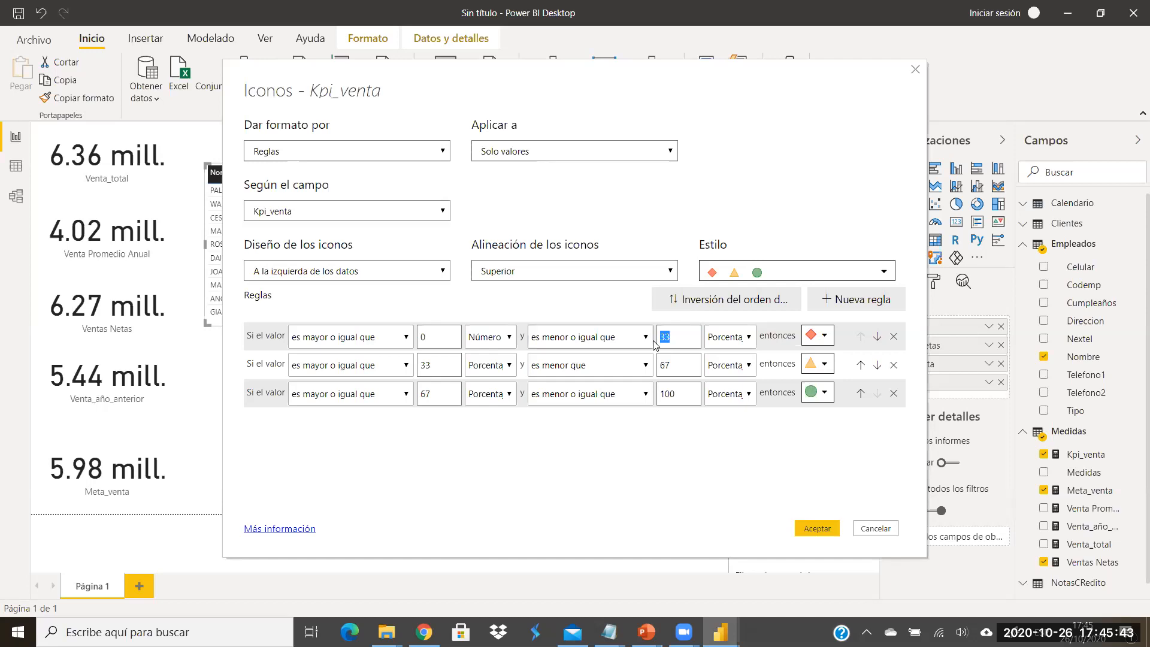
click(647, 339)
click(574, 364)
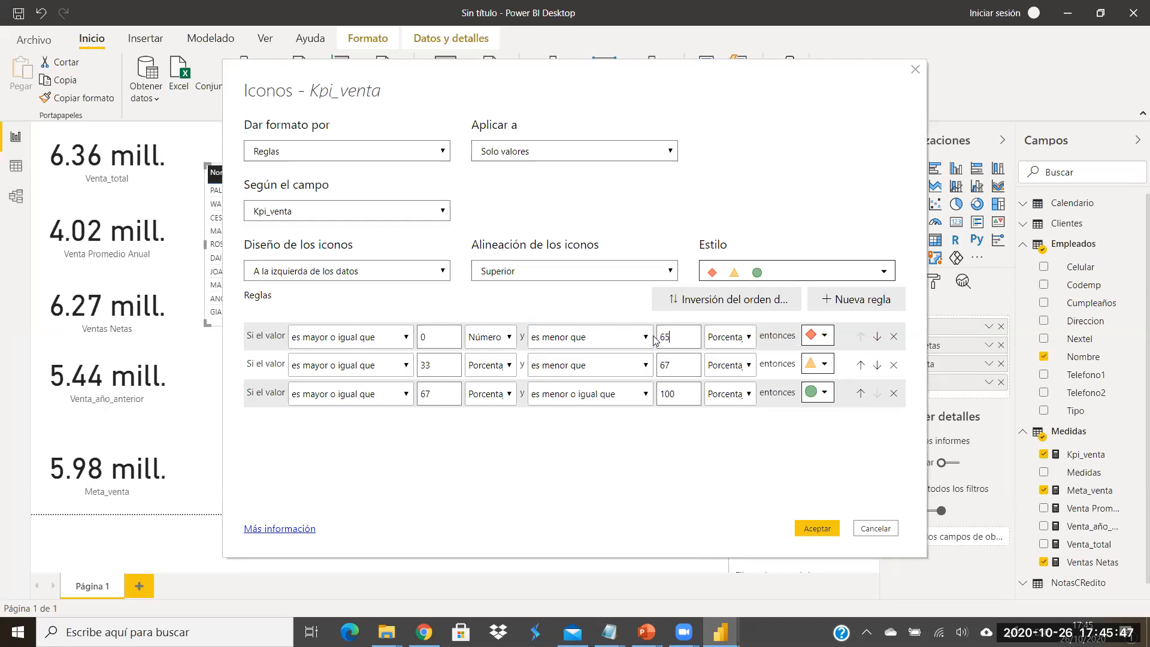
click(726, 335)
click(741, 362)
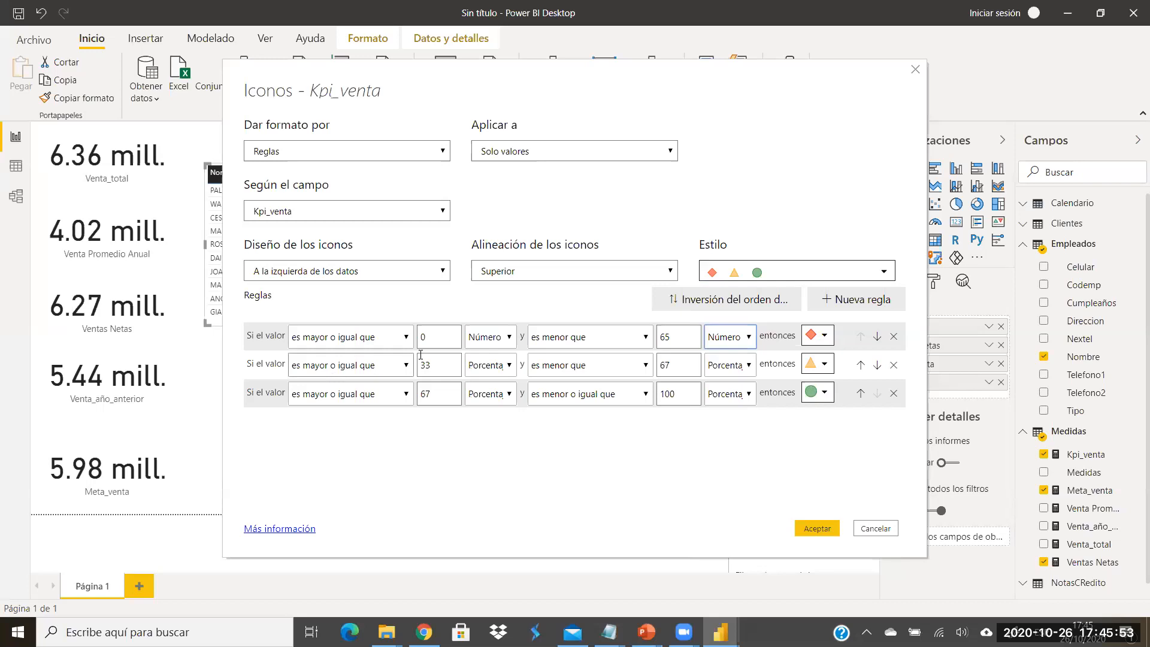
Step: Set the second icon rule to start at 65 as Número and end at less than 98 as Número
drag(438, 364, 406, 370)
text(65)
click(499, 366)
click(485, 390)
click(645, 365)
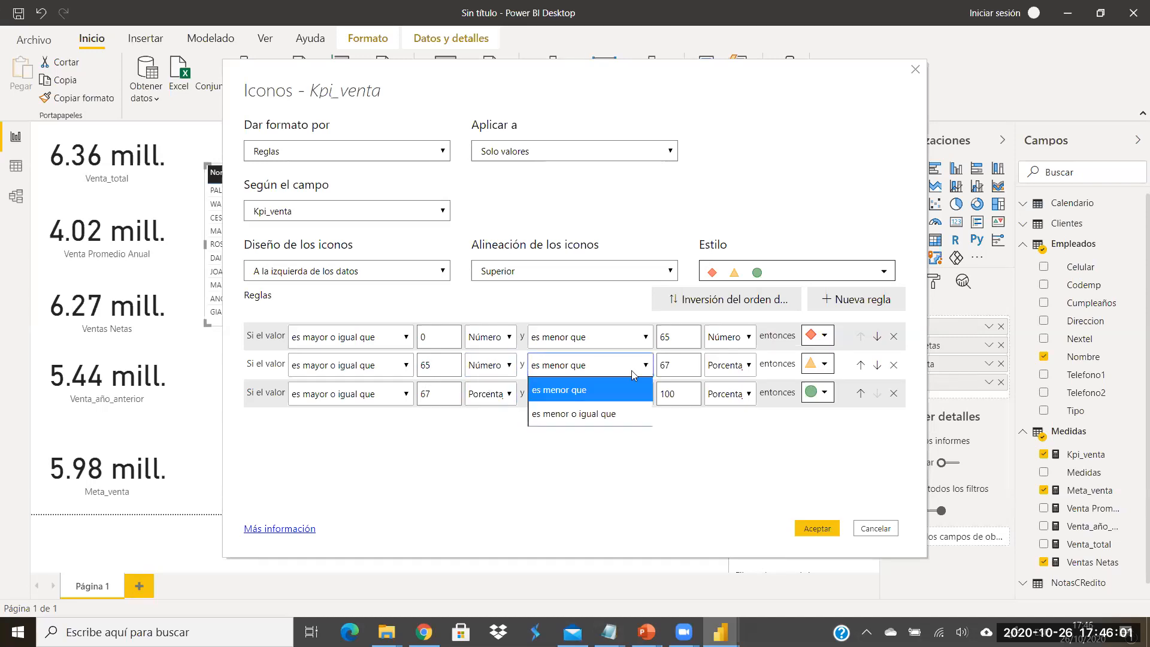
click(601, 392)
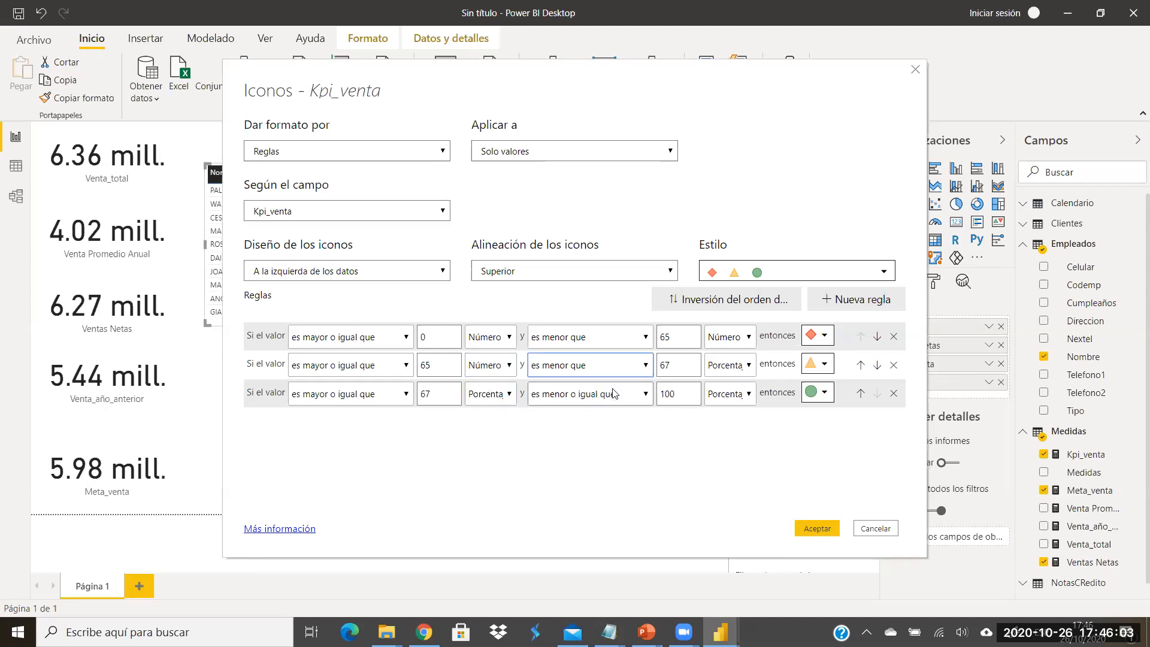
double_click(670, 373)
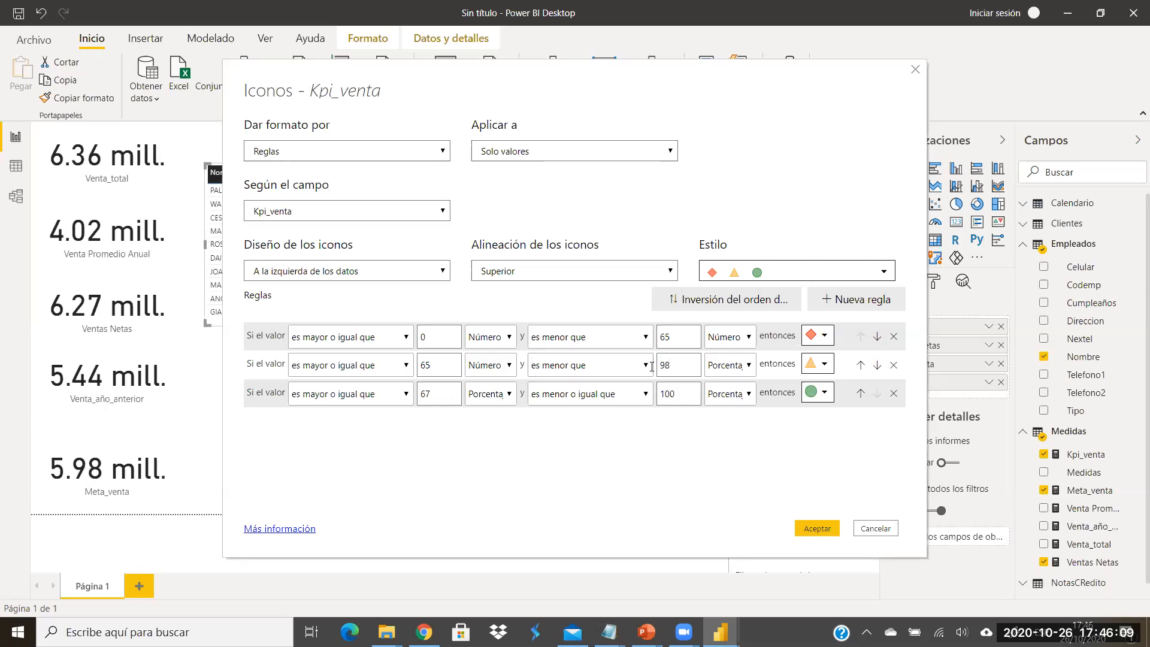
click(727, 365)
click(724, 390)
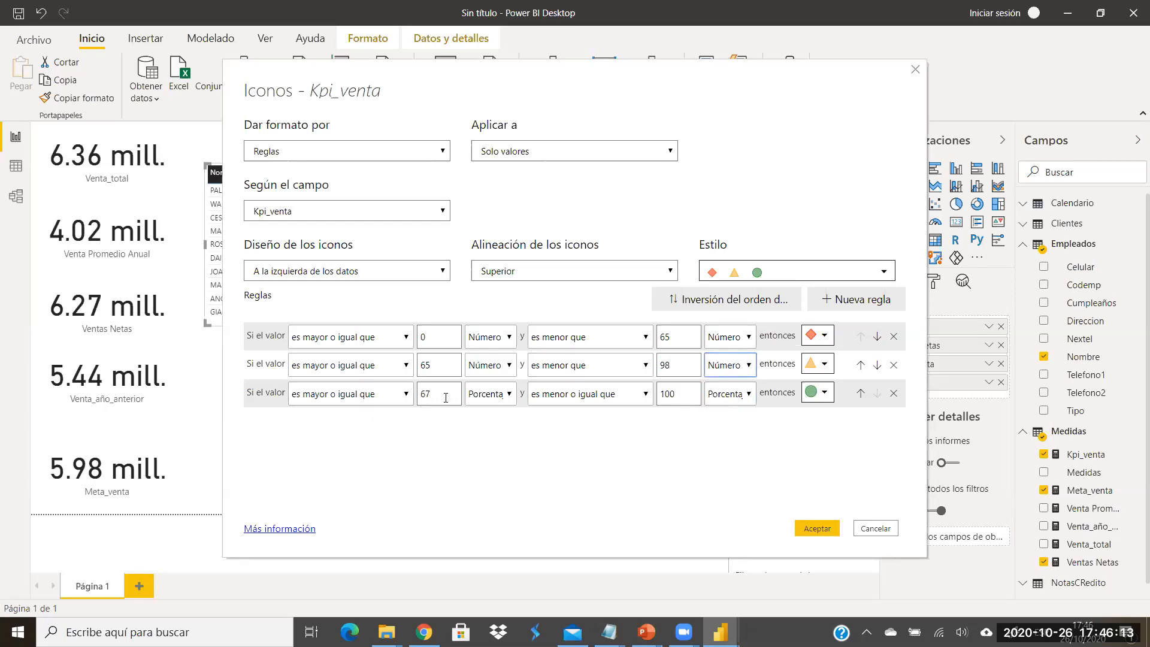
Step: Set the third icon rule from 98 as Número to less than or equal to 1000 as Número, and apply the formatting
drag(439, 395, 415, 402)
text(98)
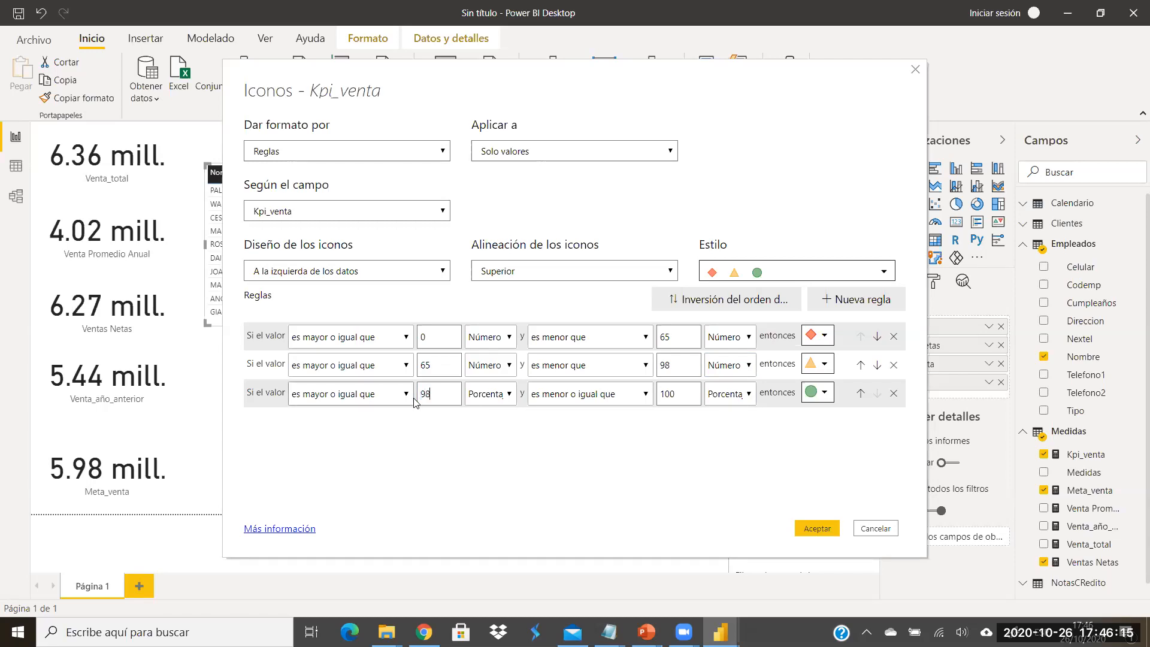
click(490, 394)
click(485, 415)
drag(676, 394, 657, 401)
text(1)
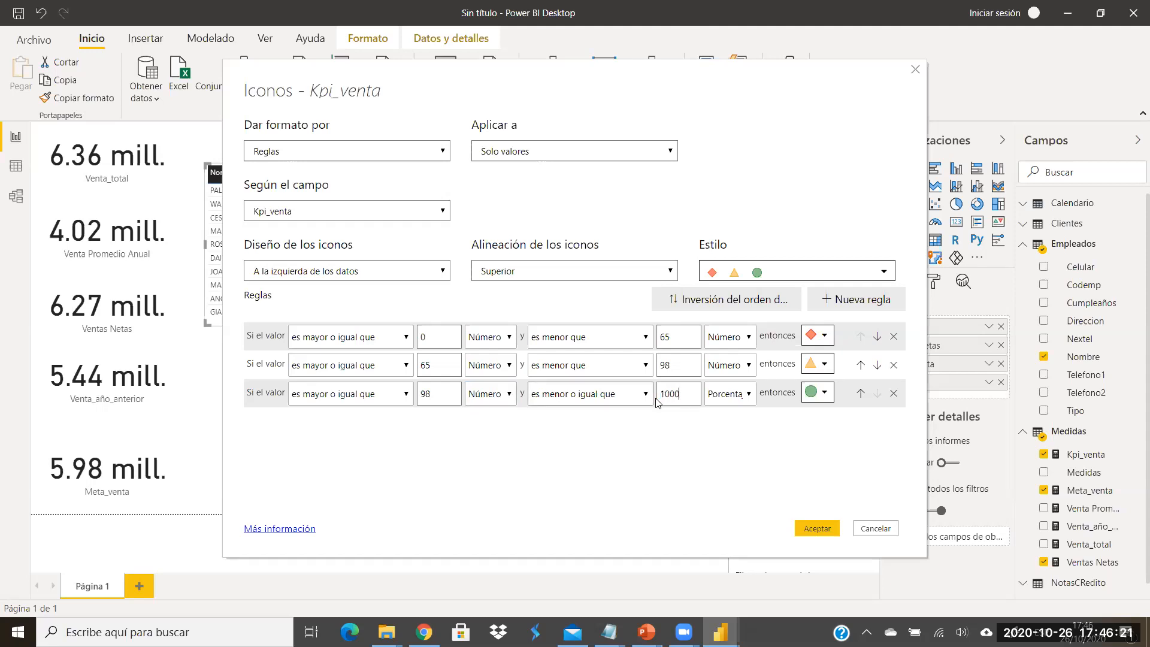
click(747, 393)
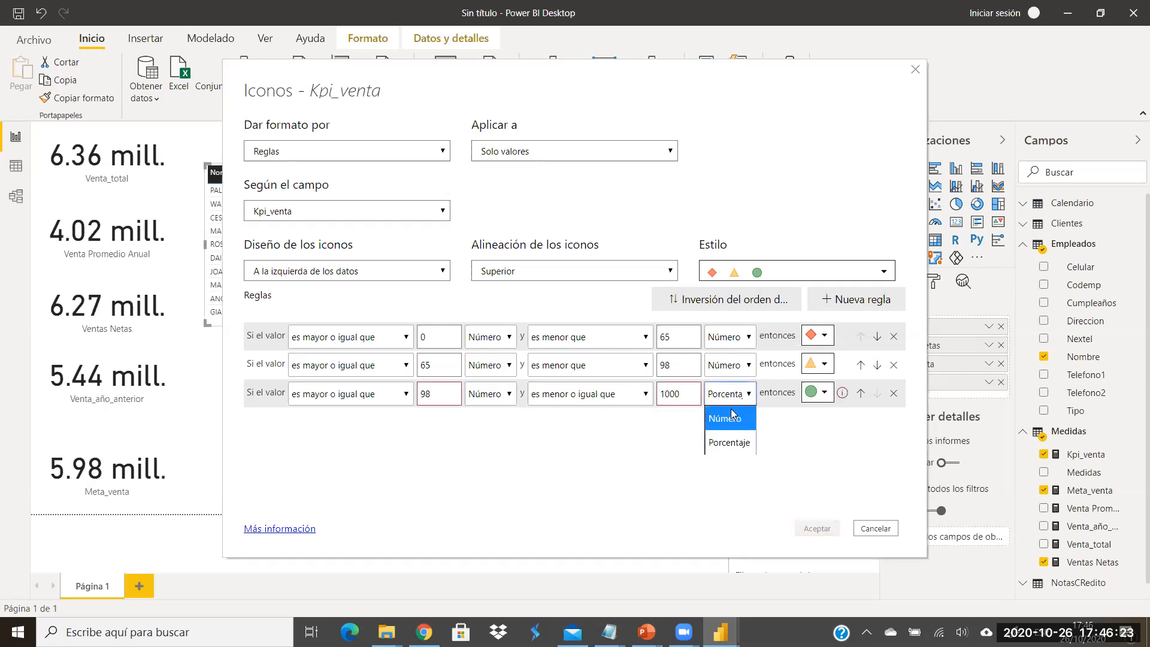
click(728, 418)
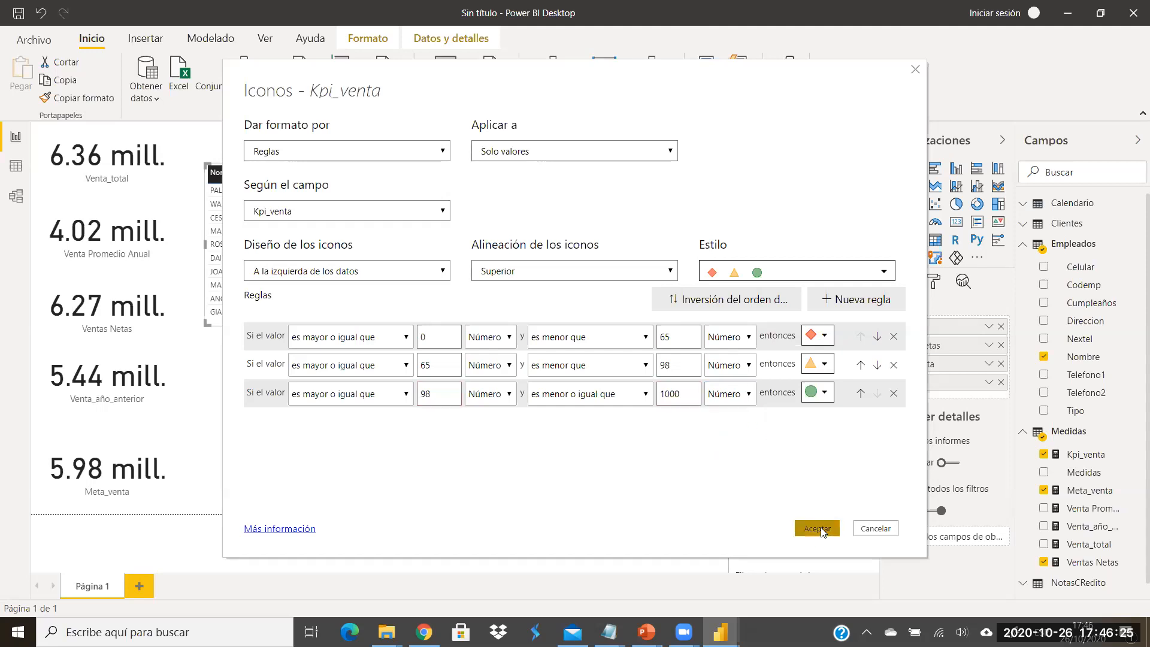
click(821, 530)
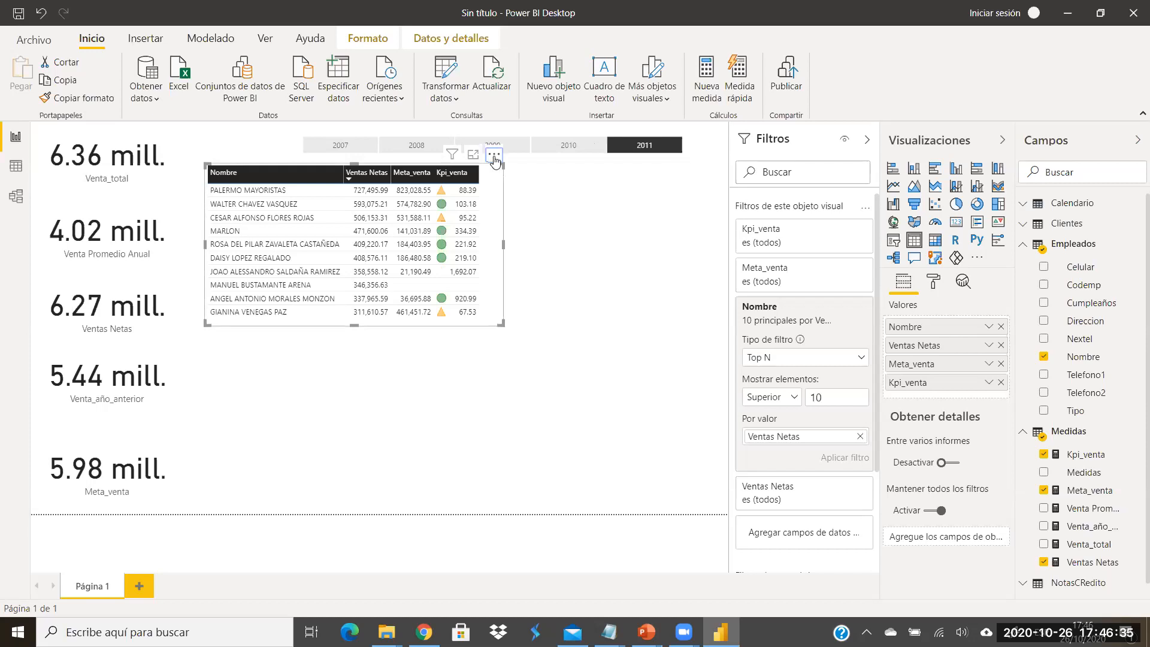
Step: Move the employee table slightly away from the year slicer, and filter the report by 2010 and by 2009
drag(492, 158, 502, 173)
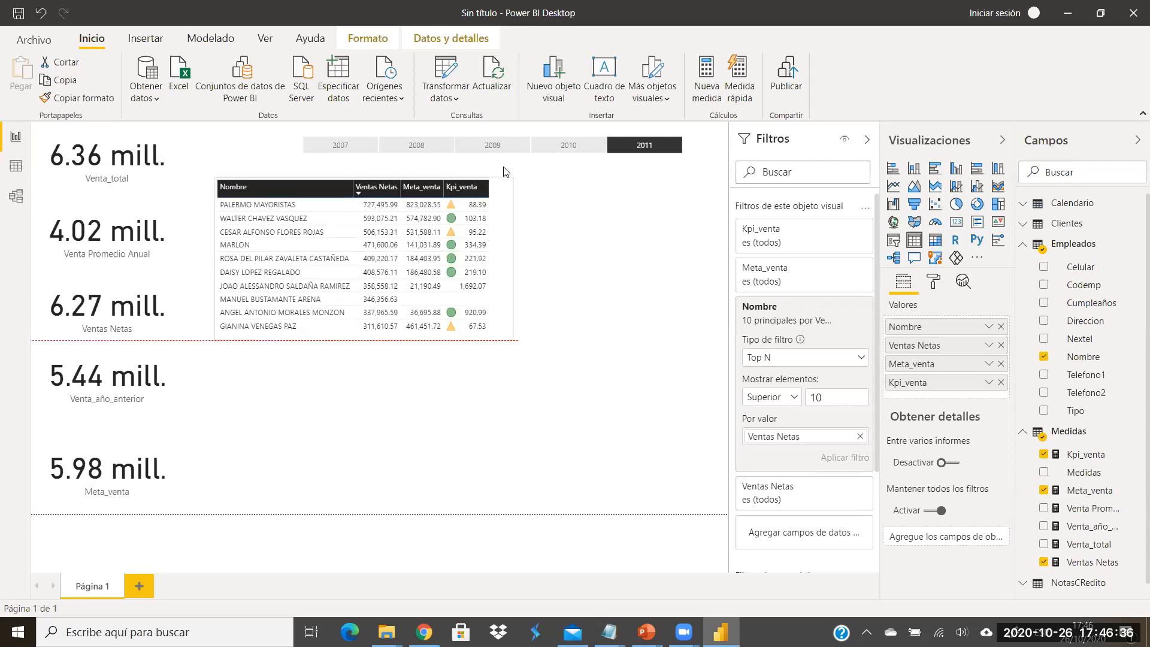
click(570, 146)
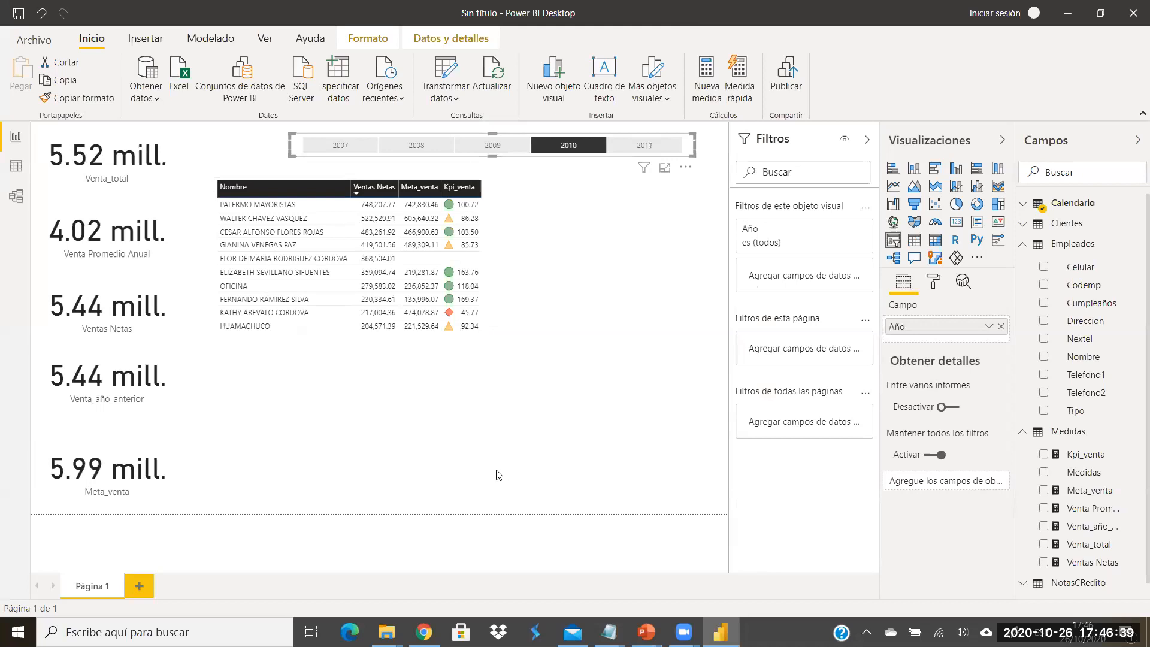
click(497, 147)
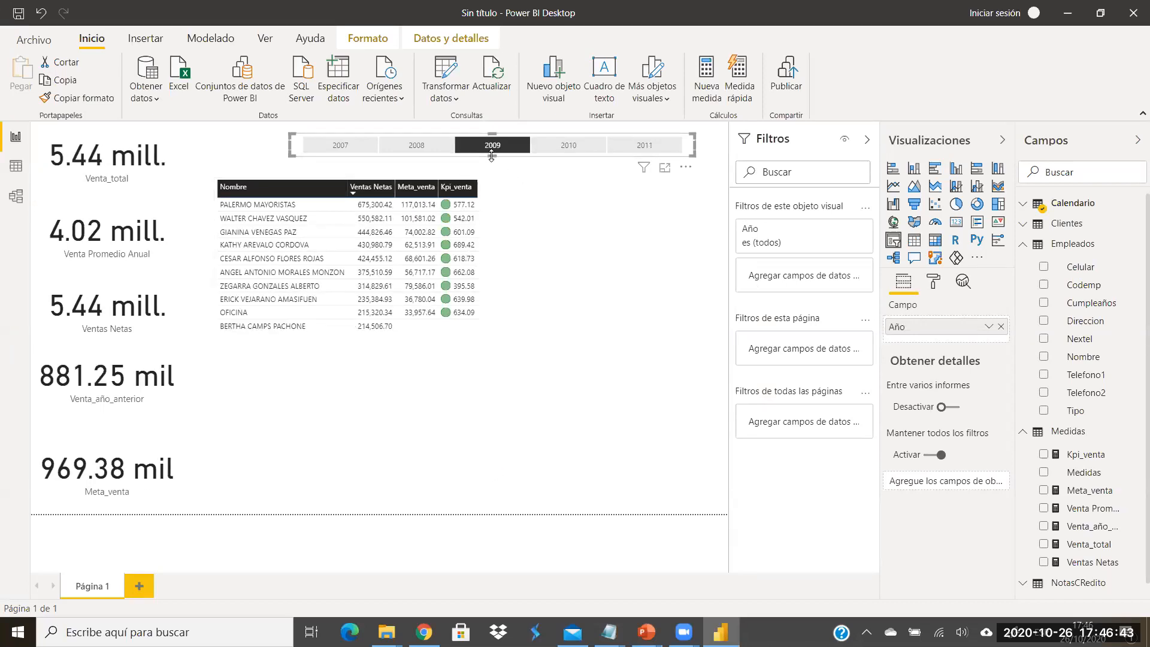
Step: Filter the report by 2008, 2007, 2008, 2009 and 2010 in turn, and view the Kpi_venta measure's formula
click(425, 142)
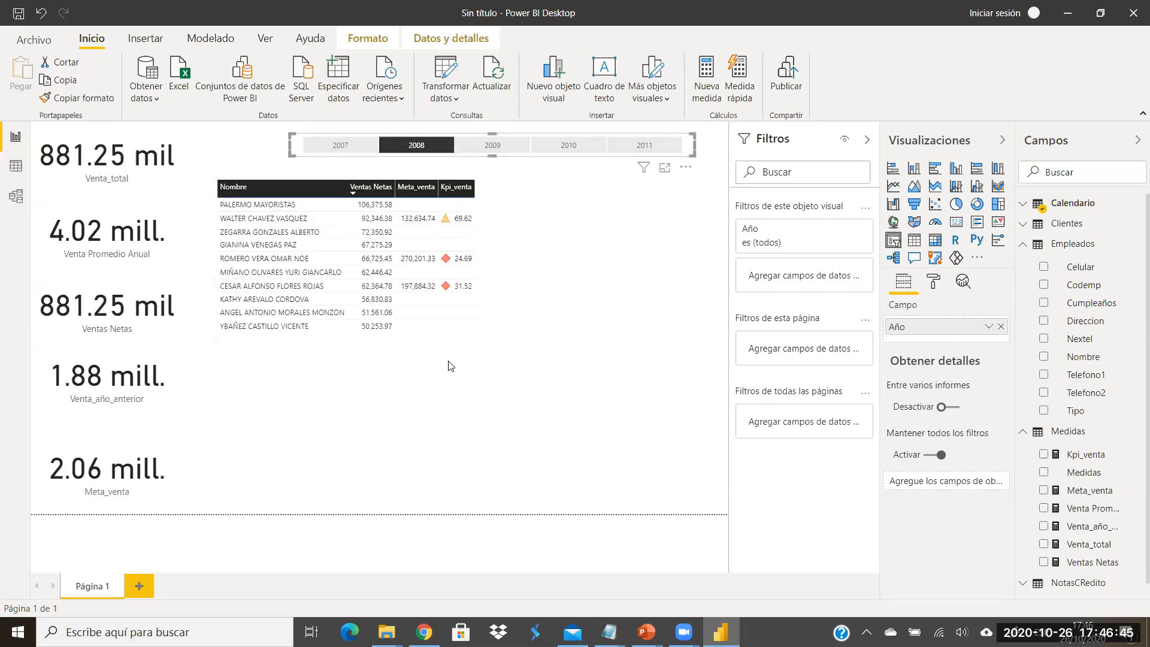
click(341, 150)
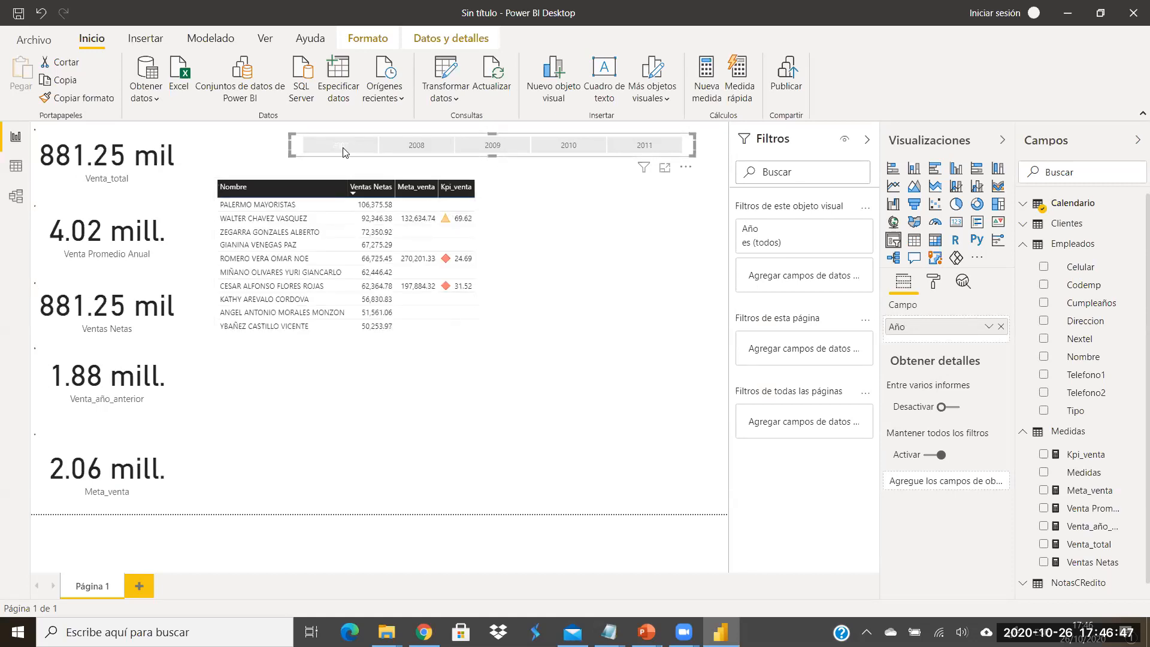
click(419, 149)
click(508, 152)
click(564, 147)
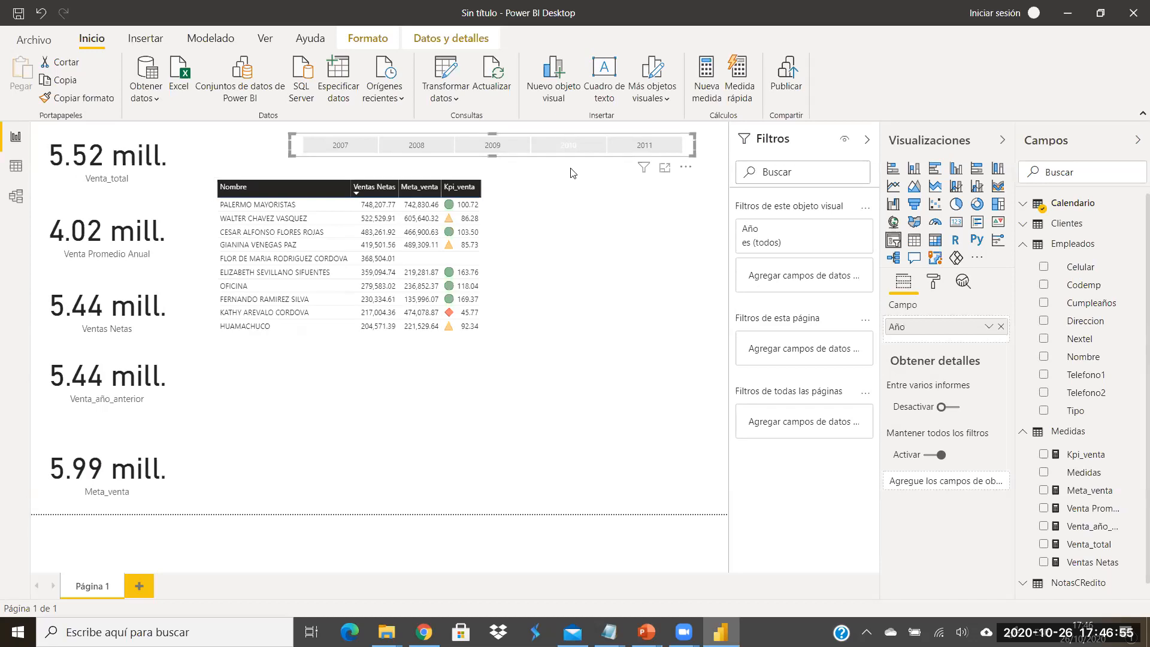
click(1089, 457)
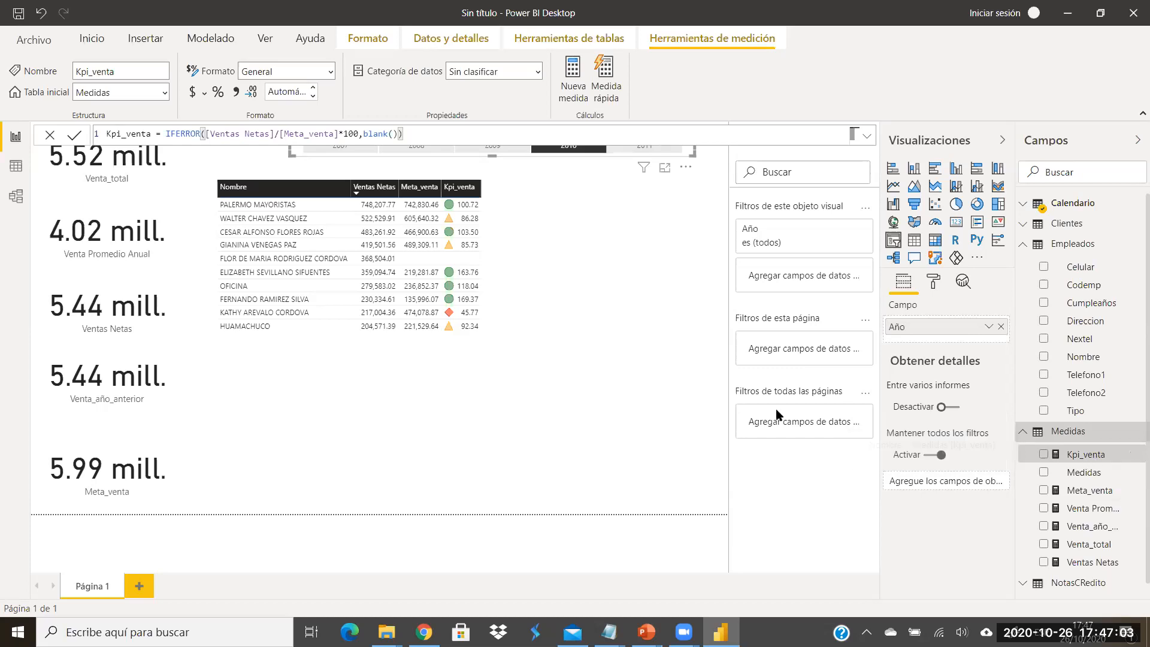
Step: Add a new table visual below the employee table and widen it to roughly match that table's width
click(557, 322)
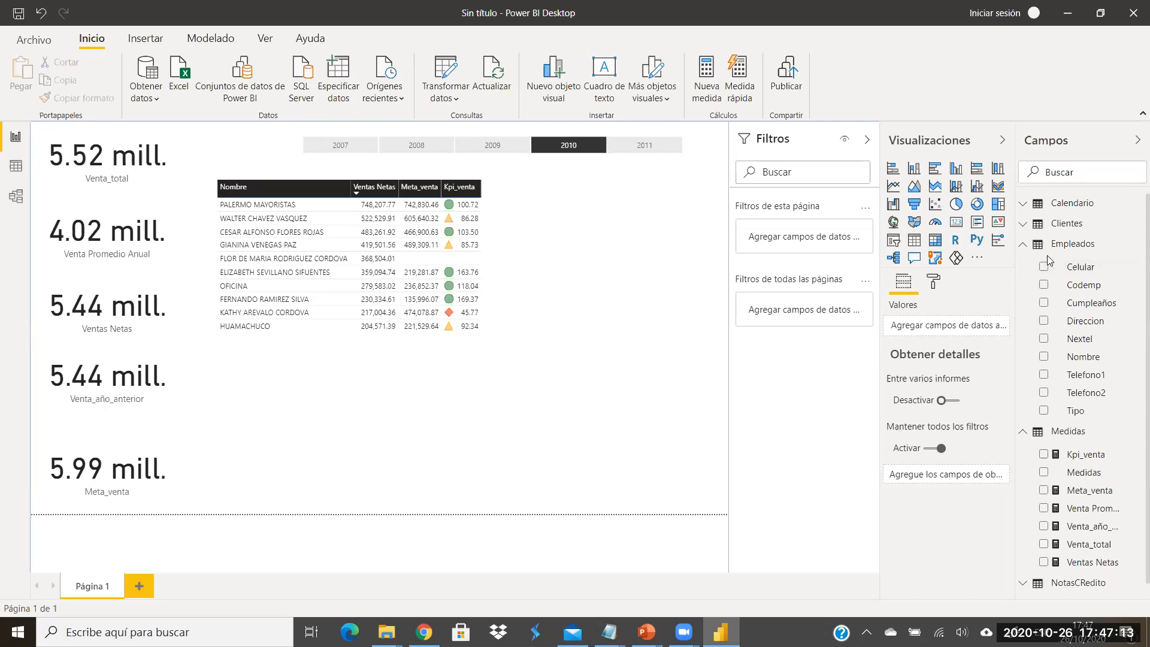
click(913, 240)
drag(620, 192, 336, 363)
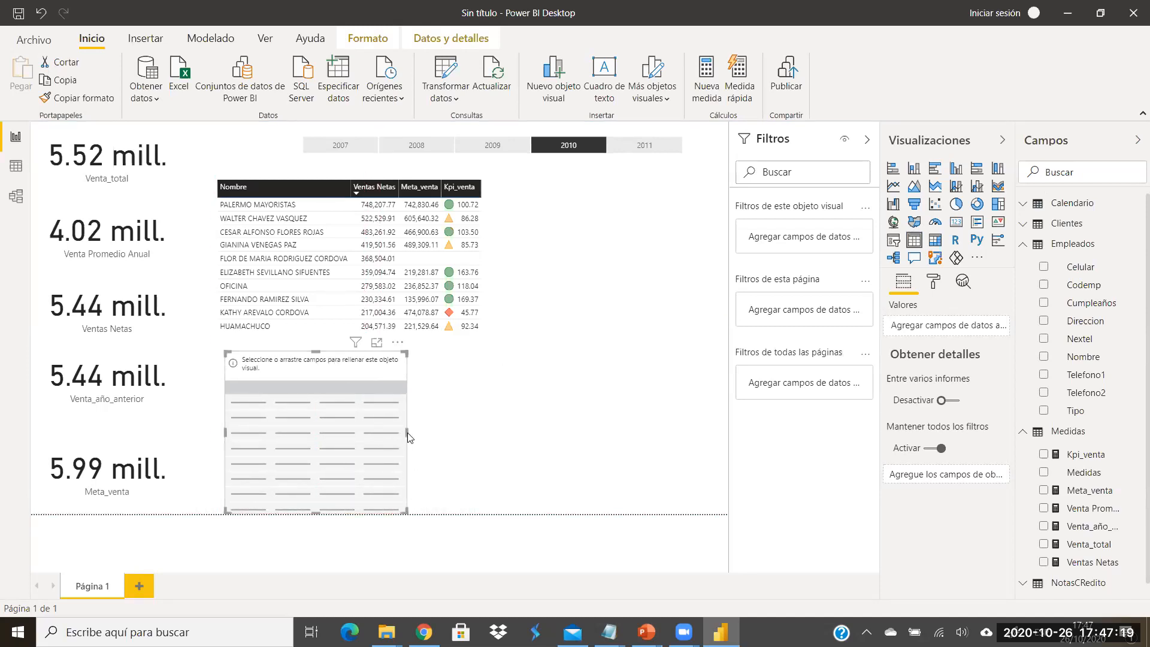
drag(406, 431, 516, 430)
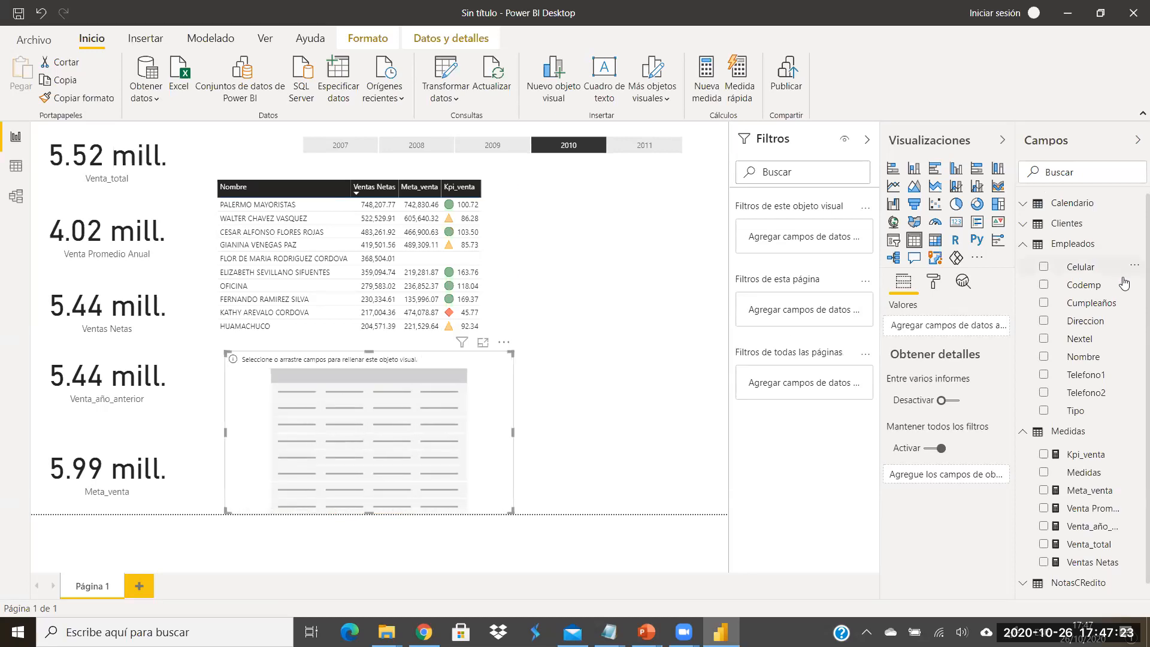
Step: Fill the new table with Razon from Clientes and the Ventas Netas, Meta_venta and Kpi_venta measures
click(1024, 224)
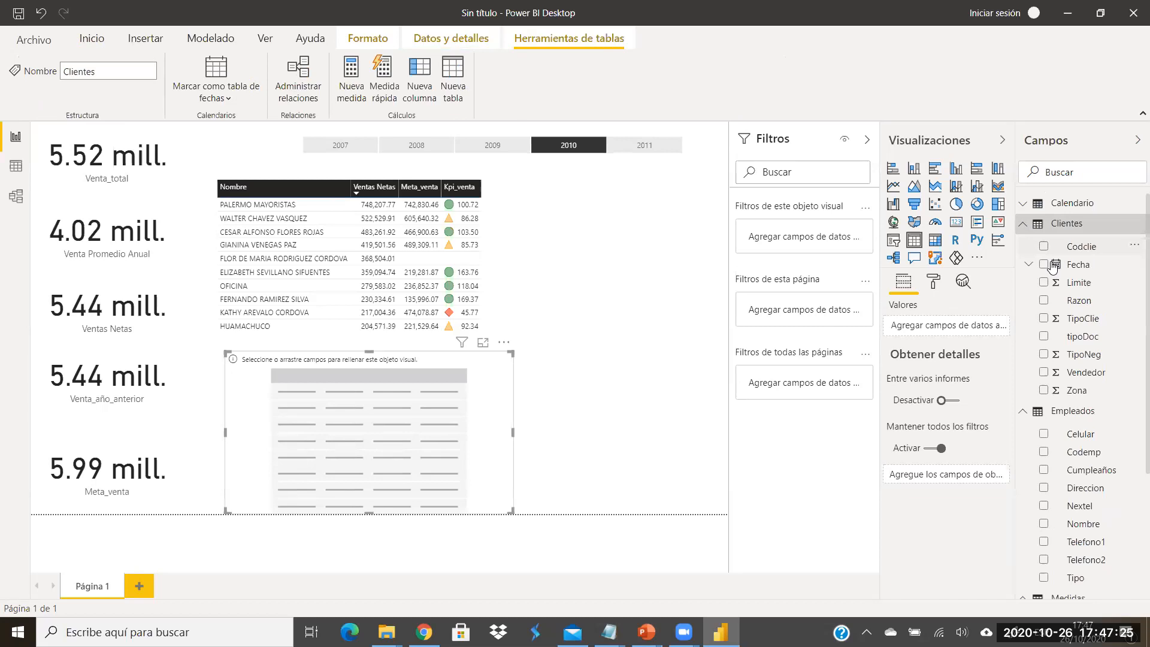
click(1043, 300)
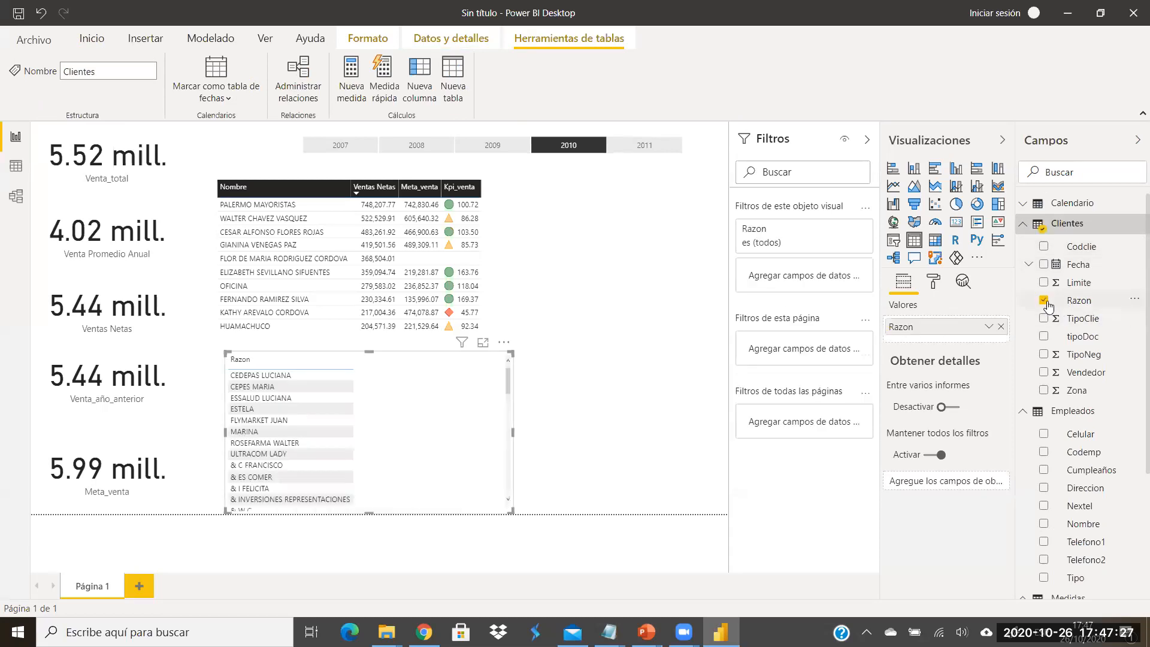
scroll(1114, 536, down, 5)
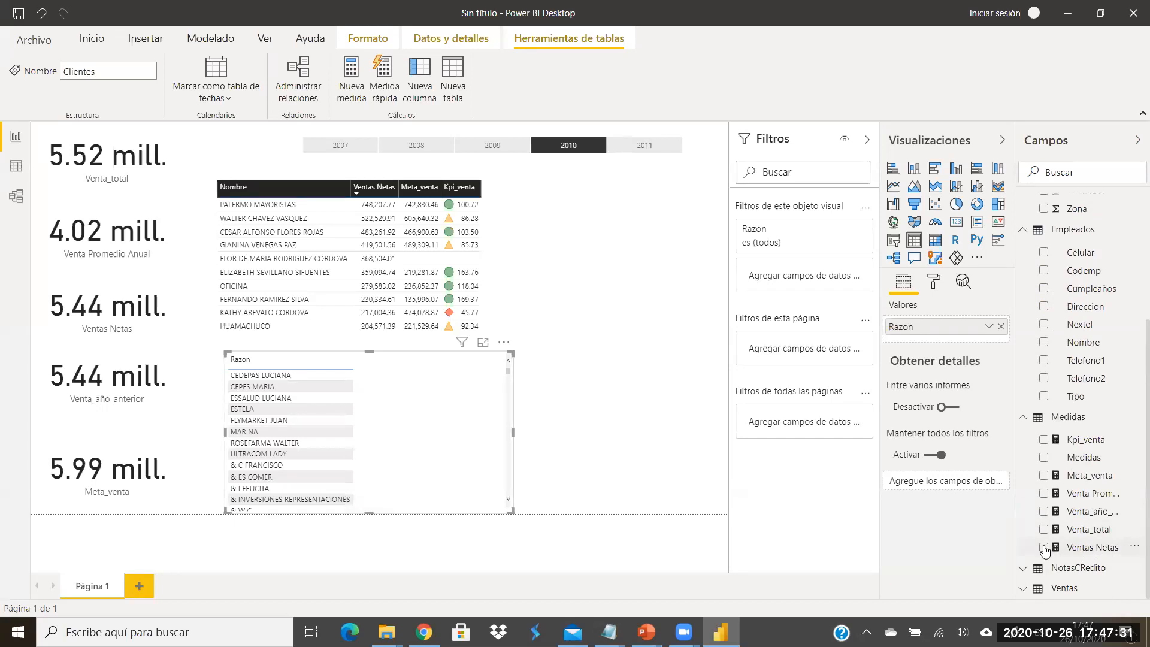
click(1044, 547)
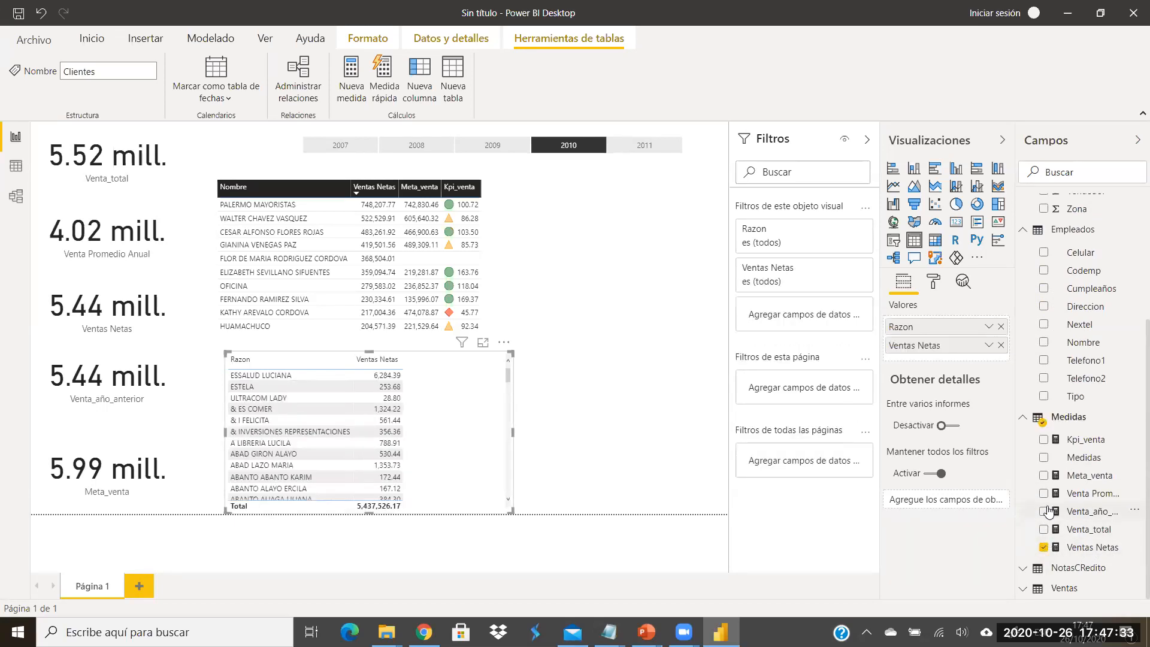
click(1043, 475)
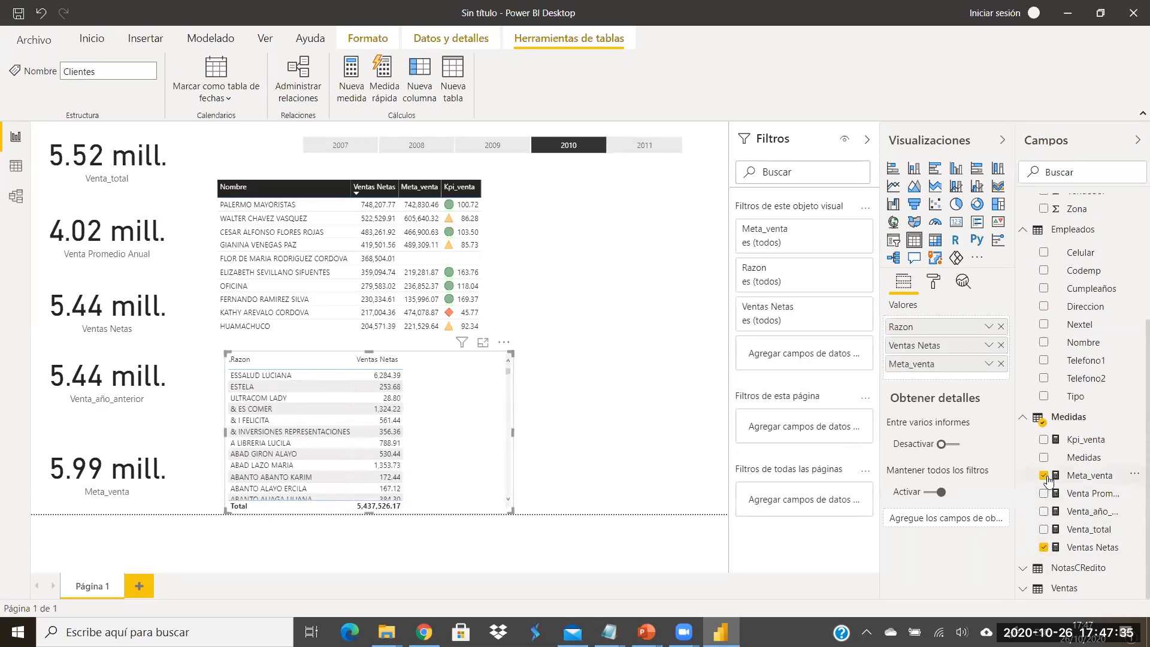
click(1044, 440)
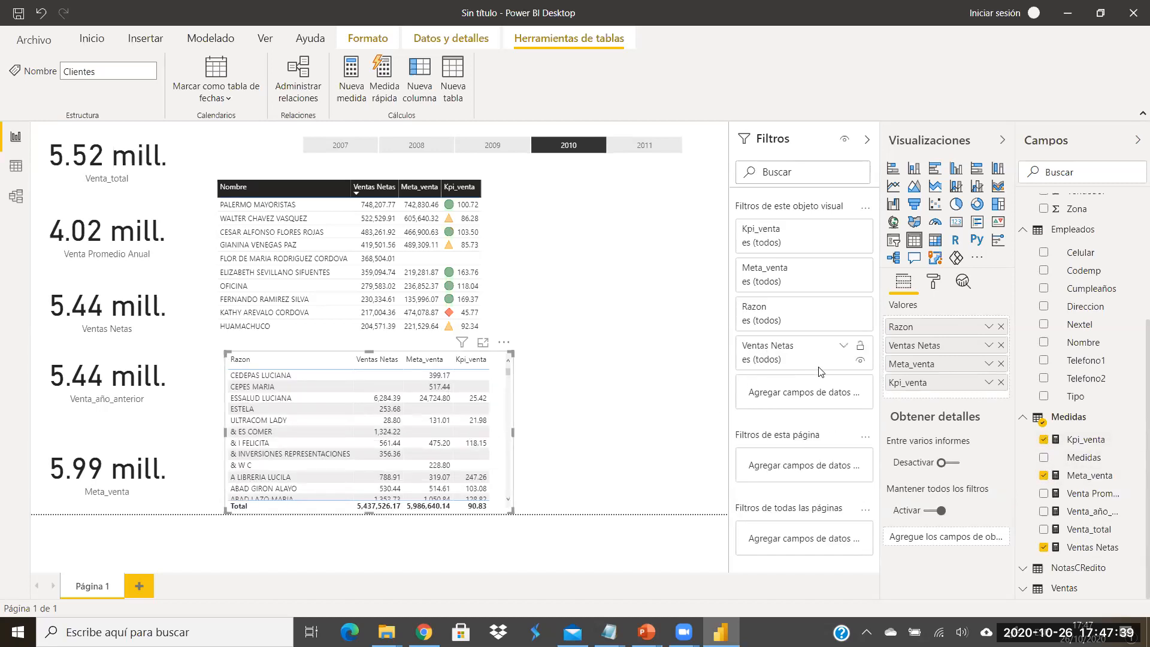
Step: Filter Razon to the Superior 15 by Ventas Netas with Top N, and sort the client table by Ventas Netas in descending order
click(843, 307)
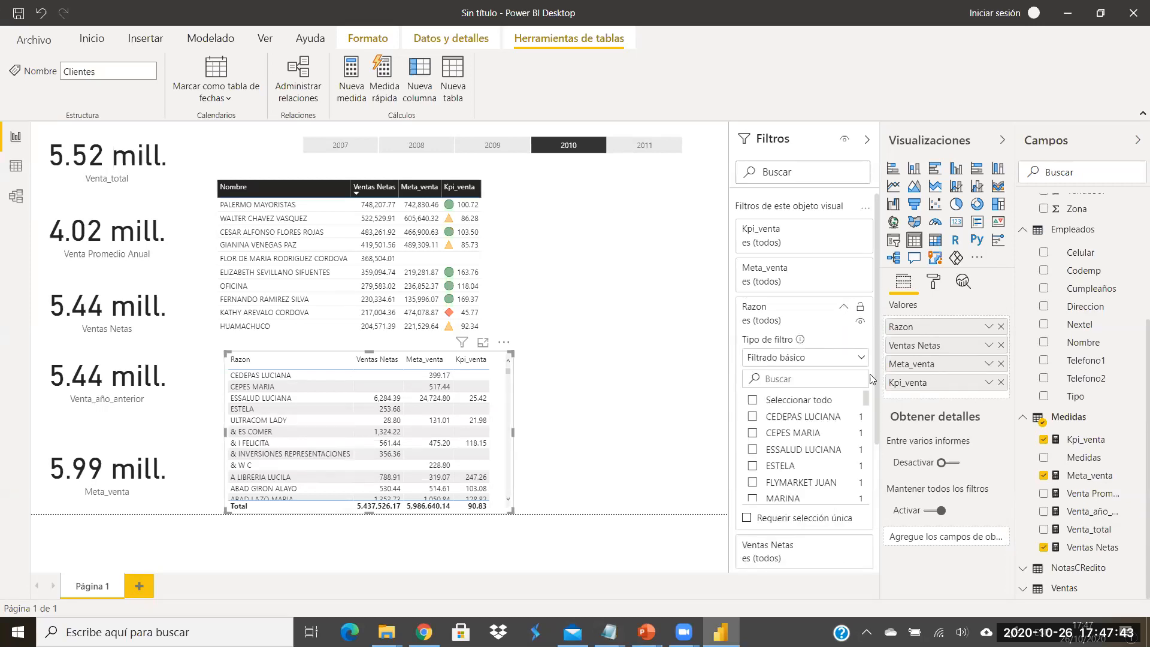
click(858, 359)
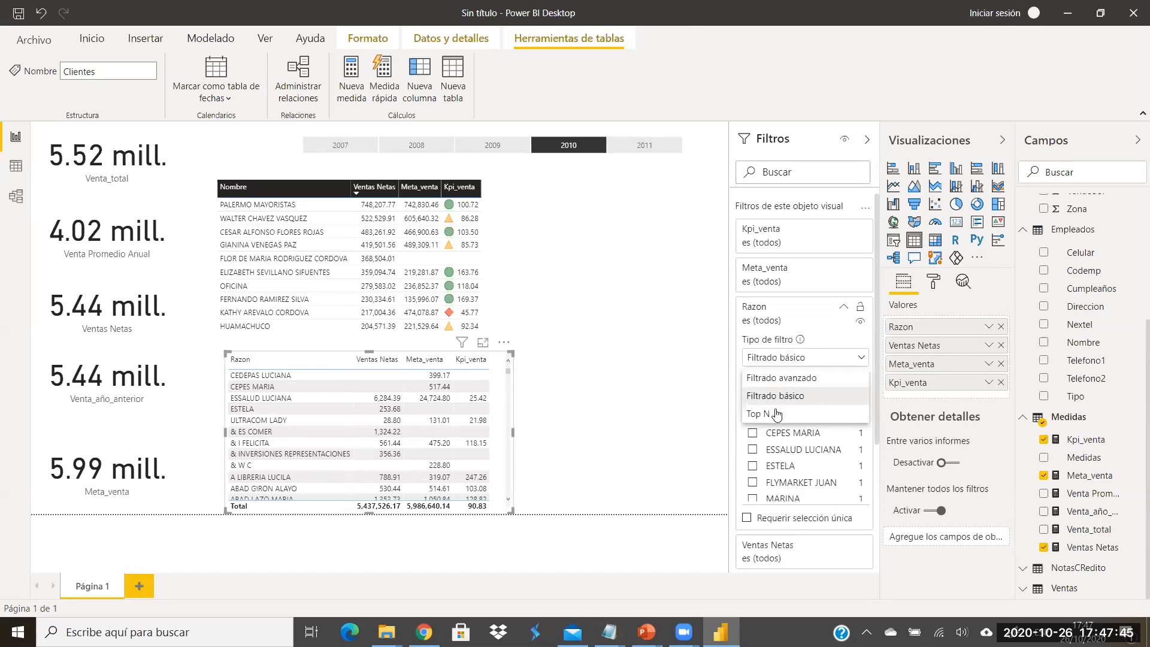
click(773, 413)
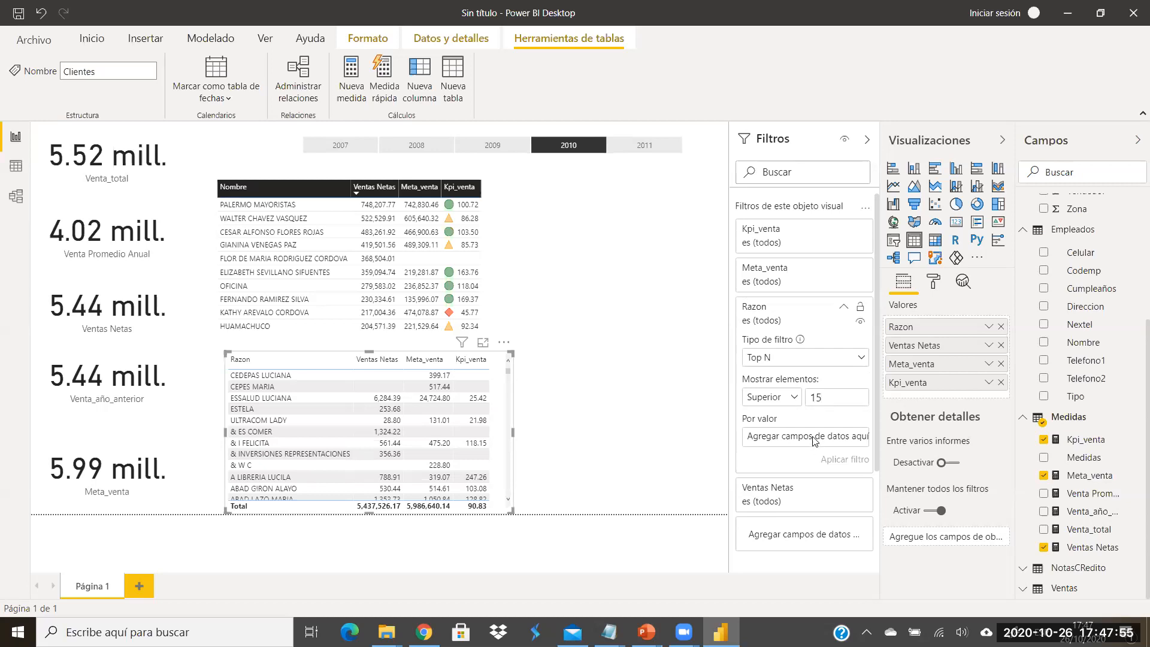
drag(1084, 550, 806, 439)
click(843, 459)
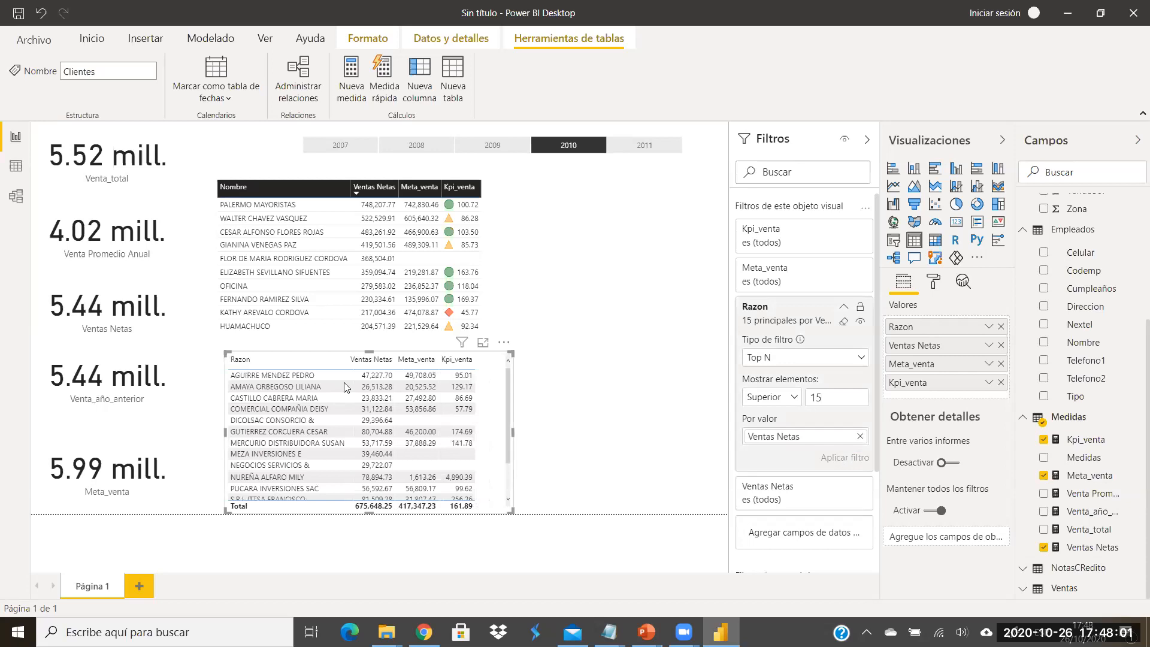
click(372, 361)
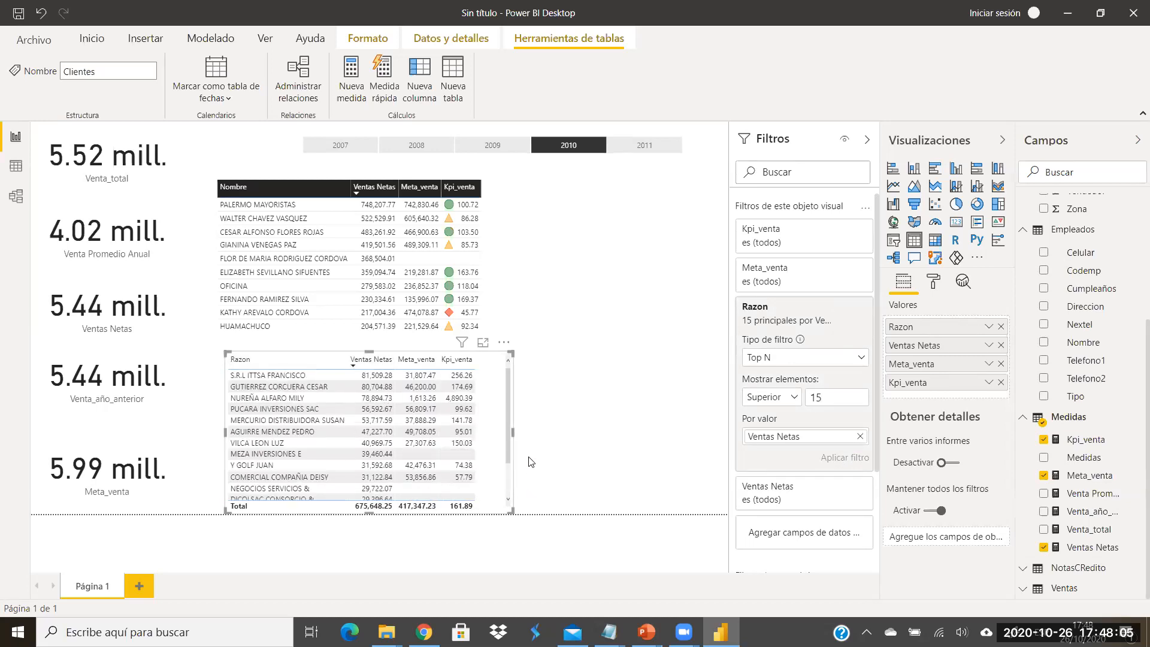
Step: Apply the Encabezado en negrita style to the client table and turn off its totals
click(933, 281)
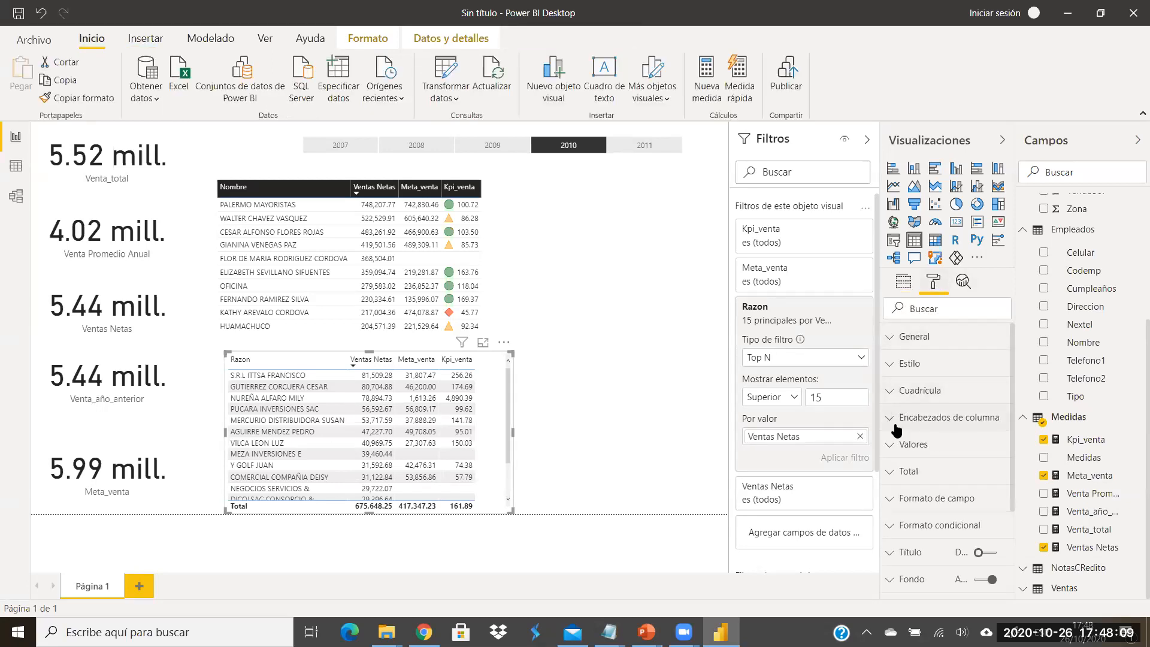
click(896, 371)
click(939, 407)
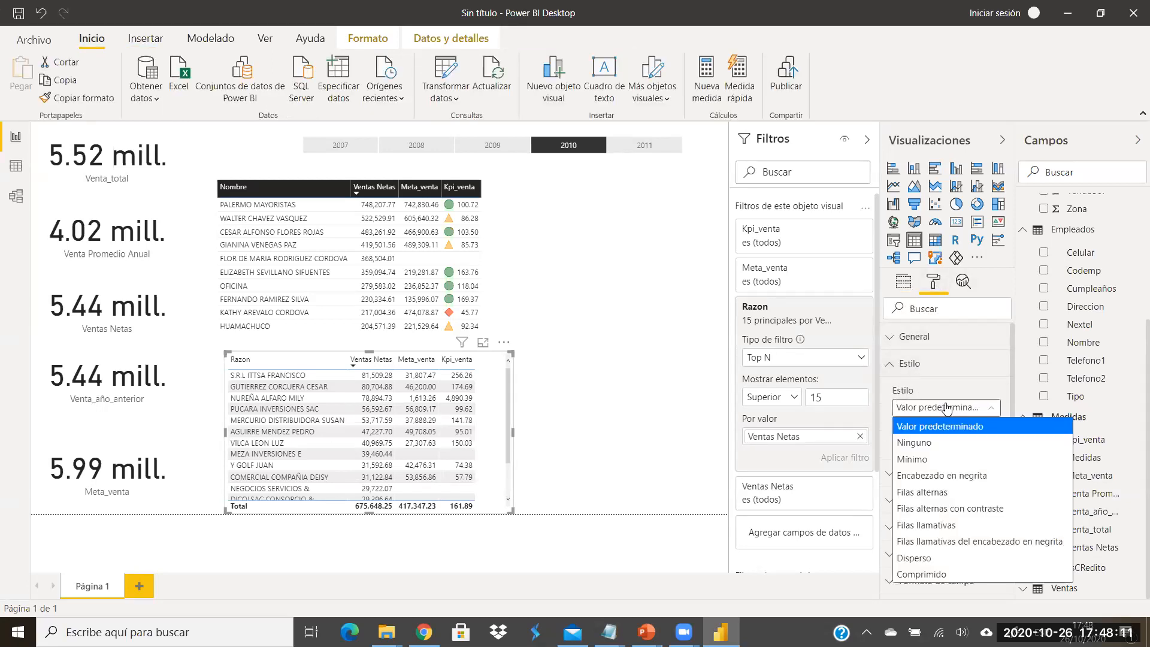
click(951, 476)
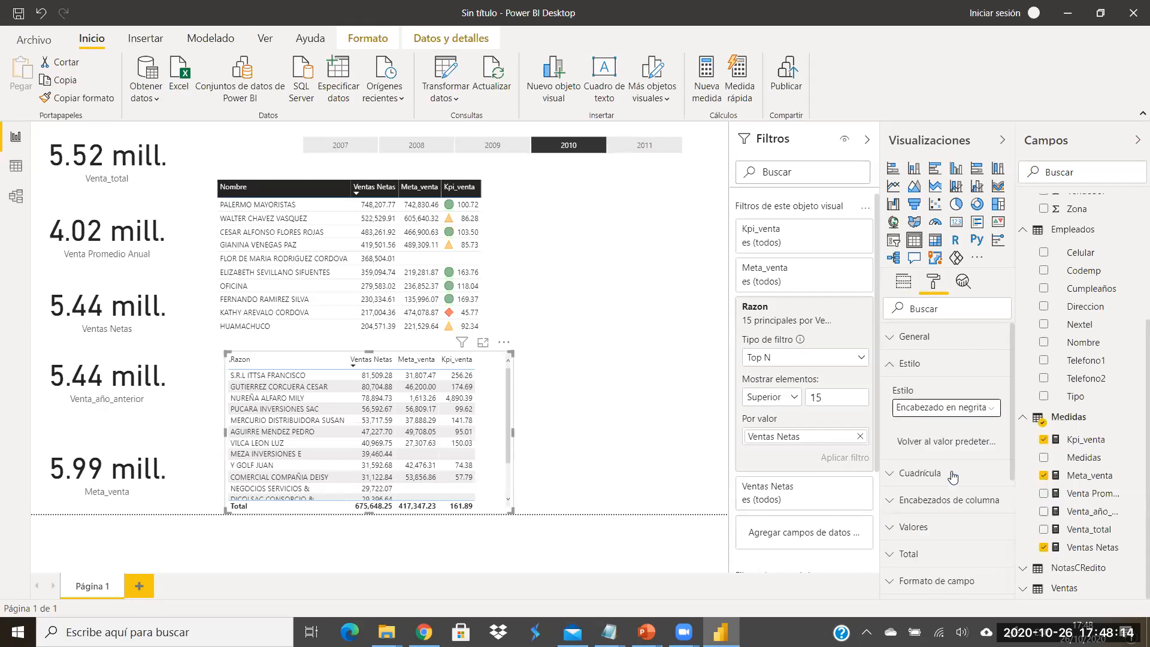
click(885, 371)
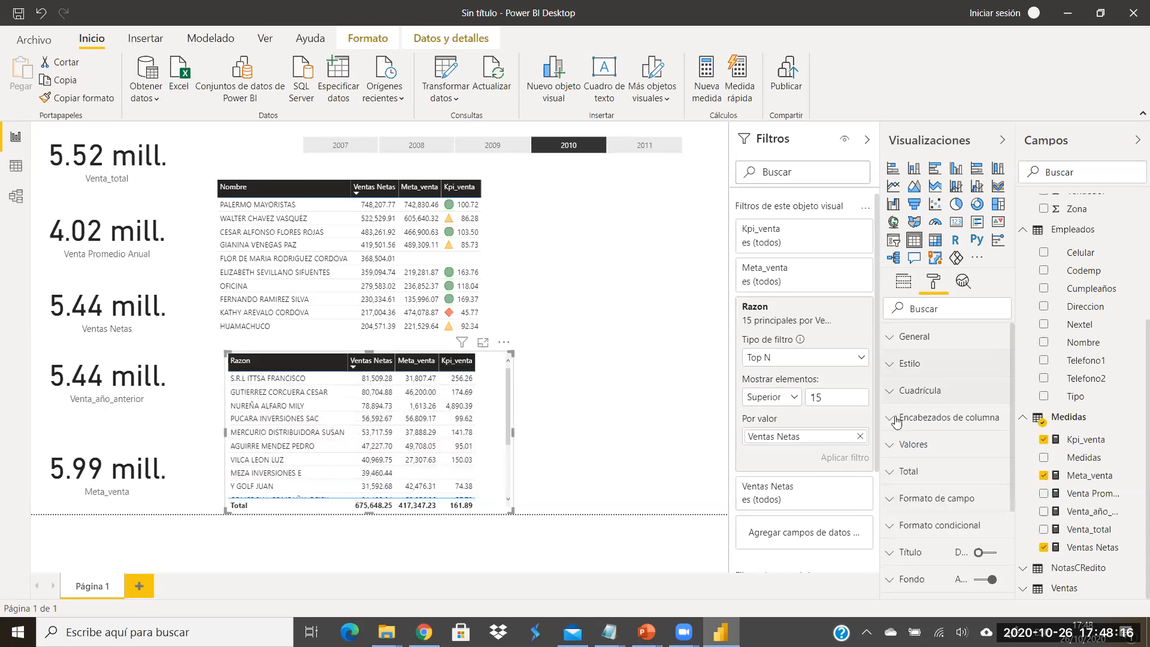
click(894, 472)
click(944, 519)
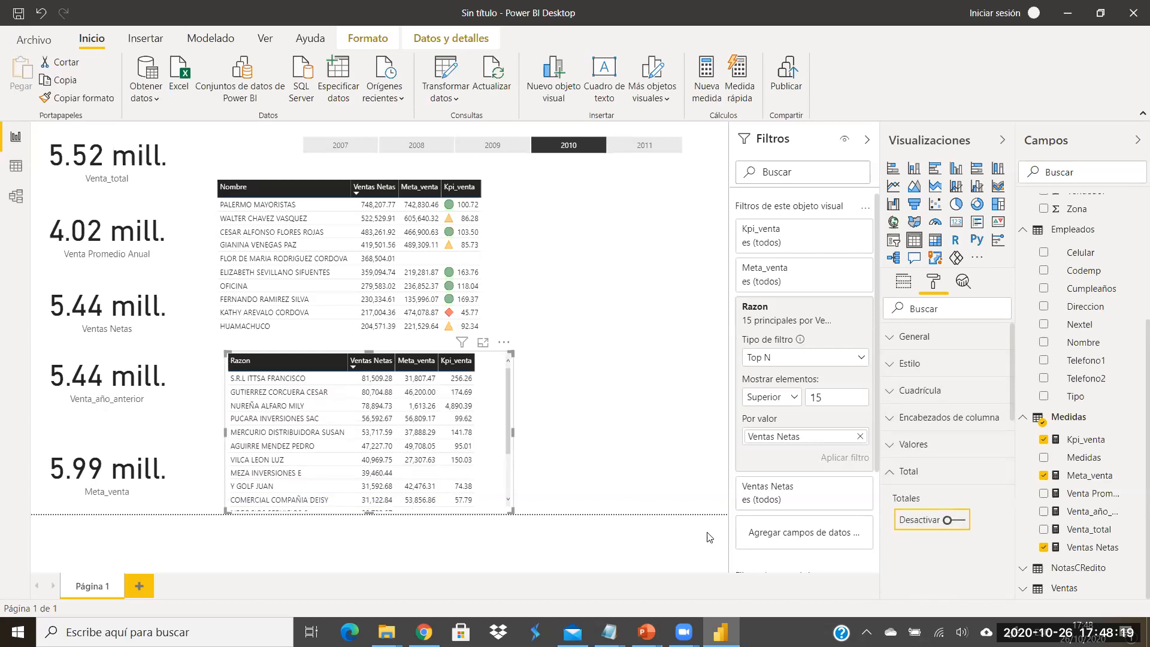
Step: Move the employee and client tables up the page, and extend the client table's lower edge to the page boundary
click(495, 397)
drag(504, 241, 503, 232)
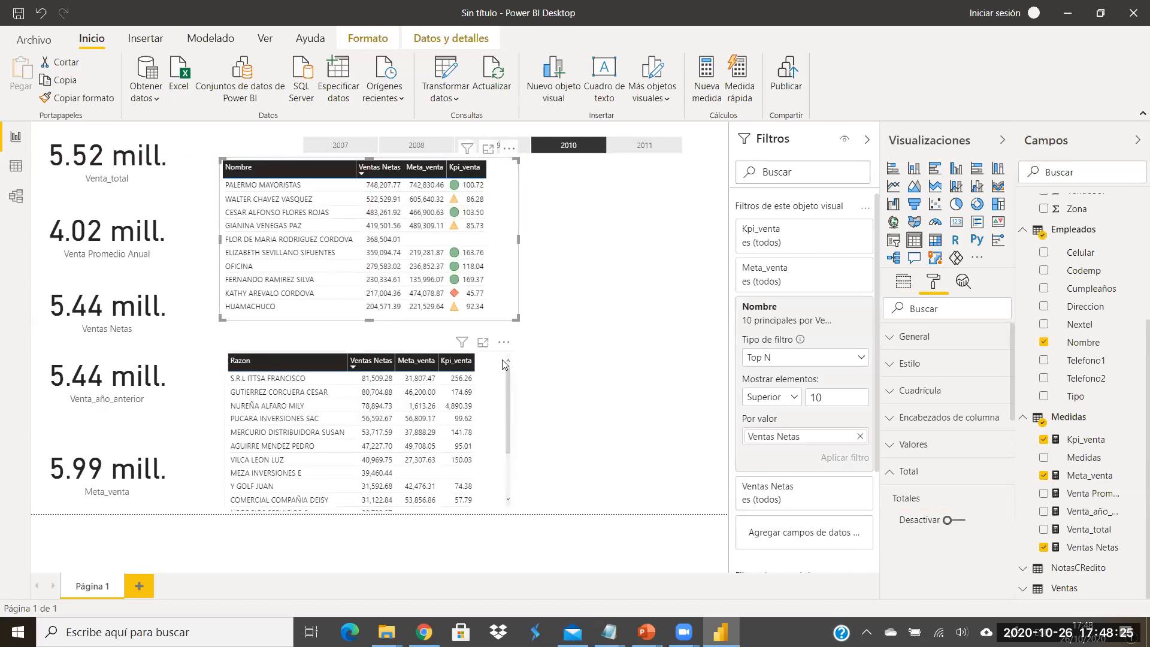
drag(504, 363, 495, 359)
drag(520, 424, 520, 426)
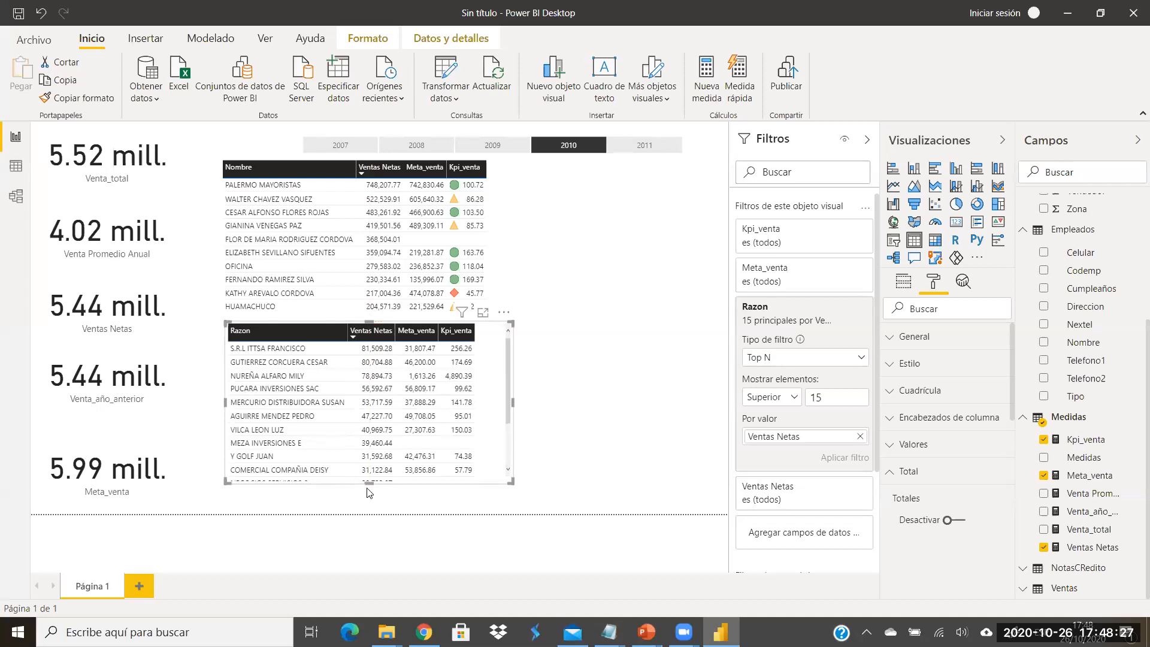
drag(370, 483, 377, 513)
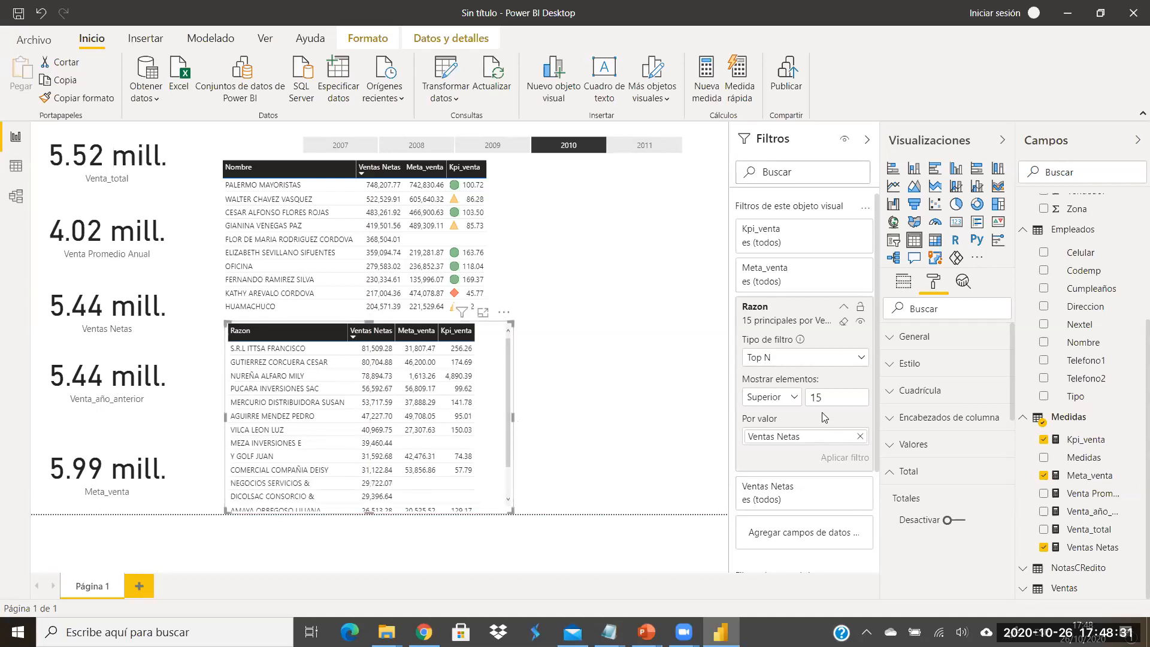
Step: Limit the client table's Razon filter to the top 10, and shorten the table slightly to fit its rows
drag(836, 397, 795, 401)
text(1)
key(Return)
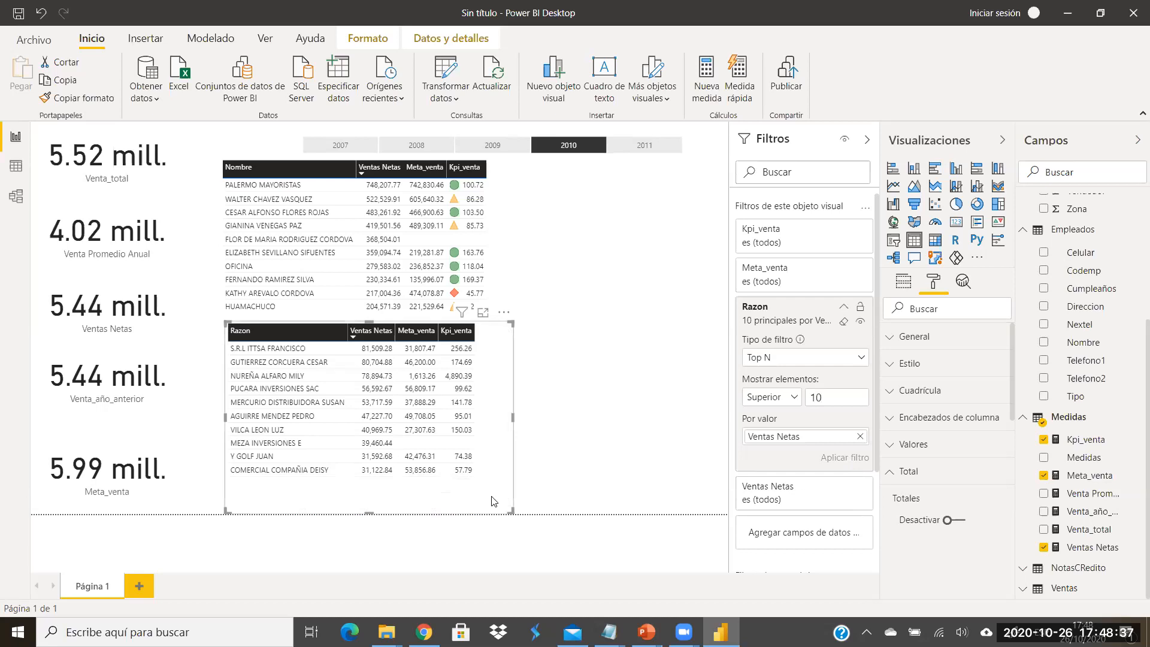
drag(370, 504, 367, 493)
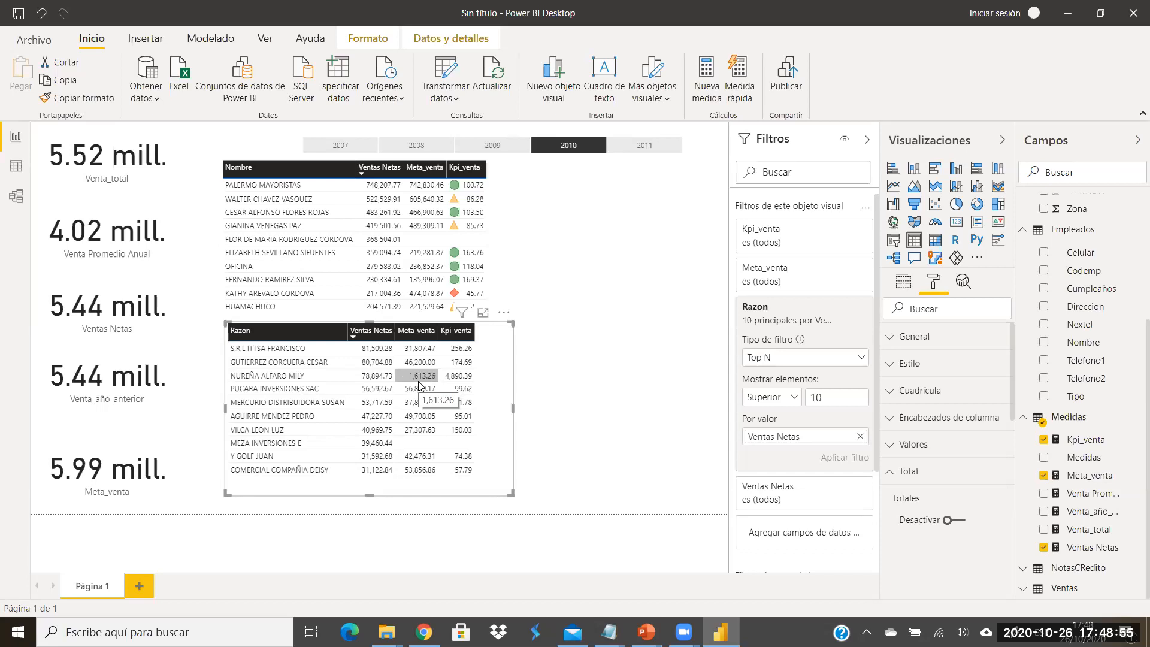
Step: Filter the report by 2011, and open the icon conditional formatting for Kpi_venta in the client table
click(645, 145)
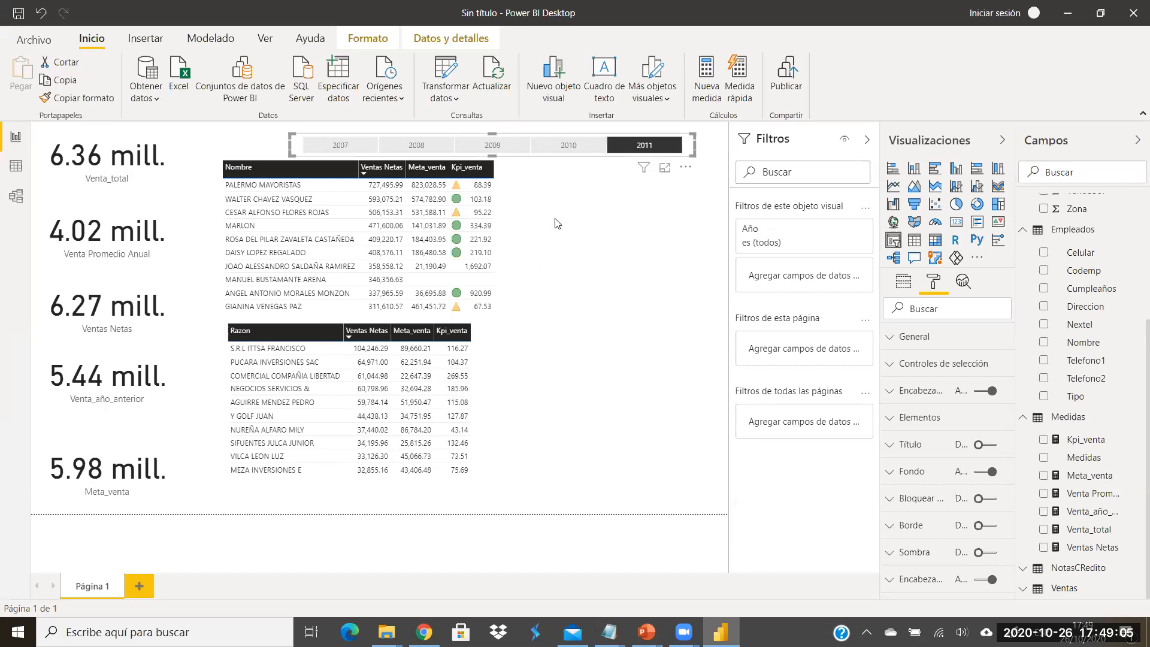
click(494, 370)
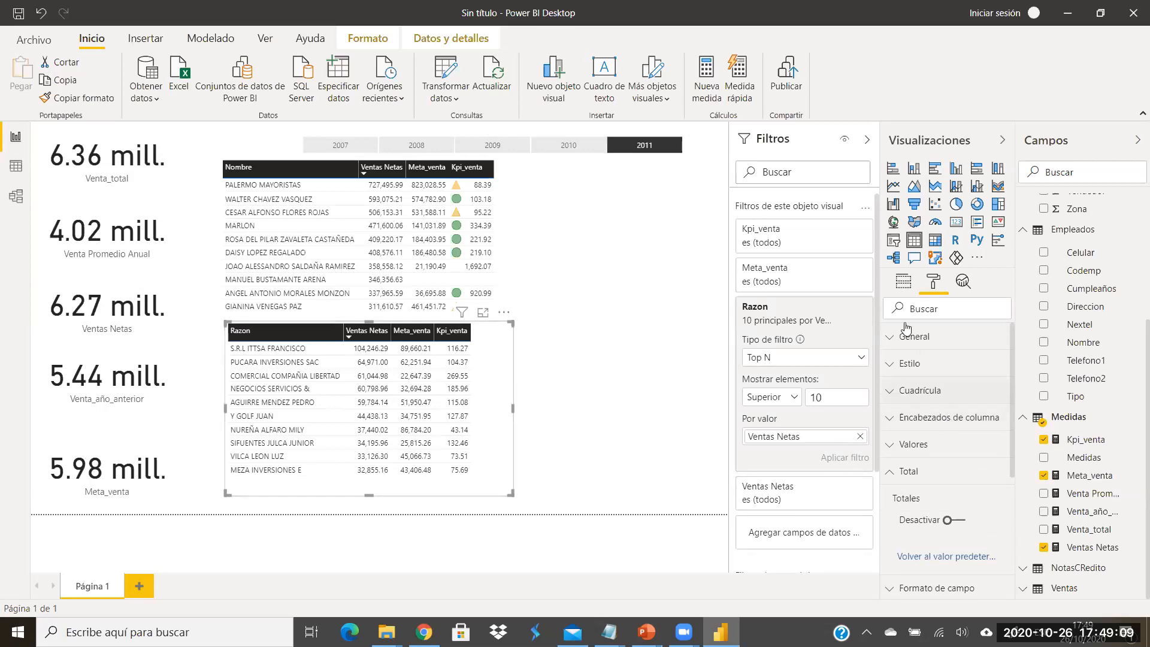
click(903, 283)
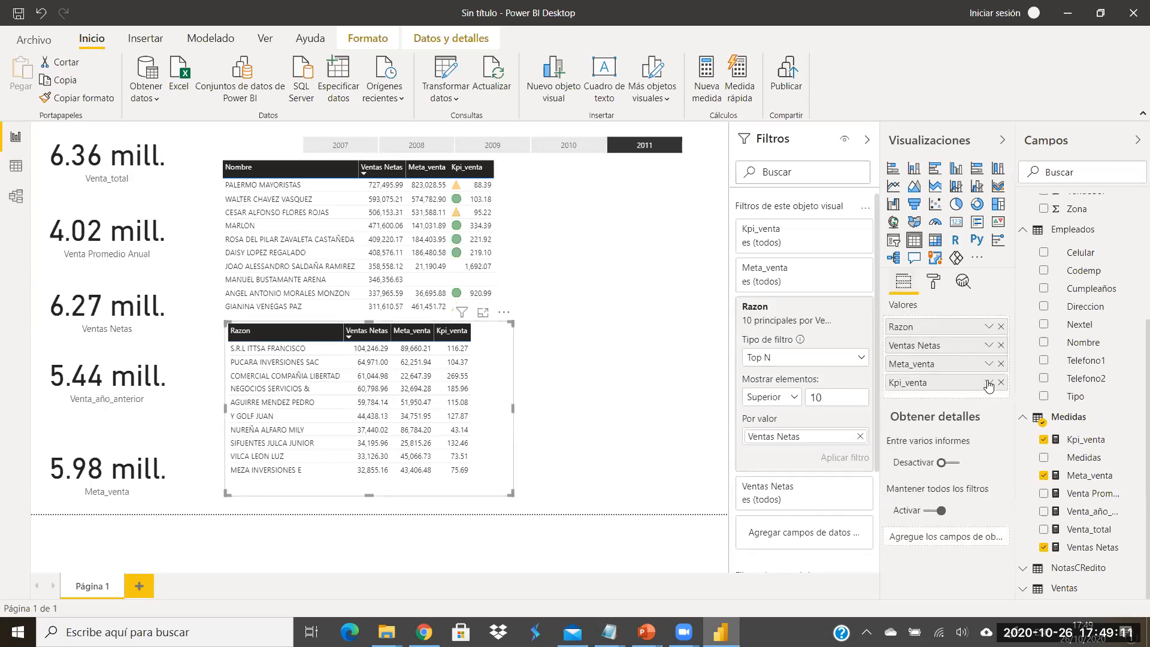
click(988, 382)
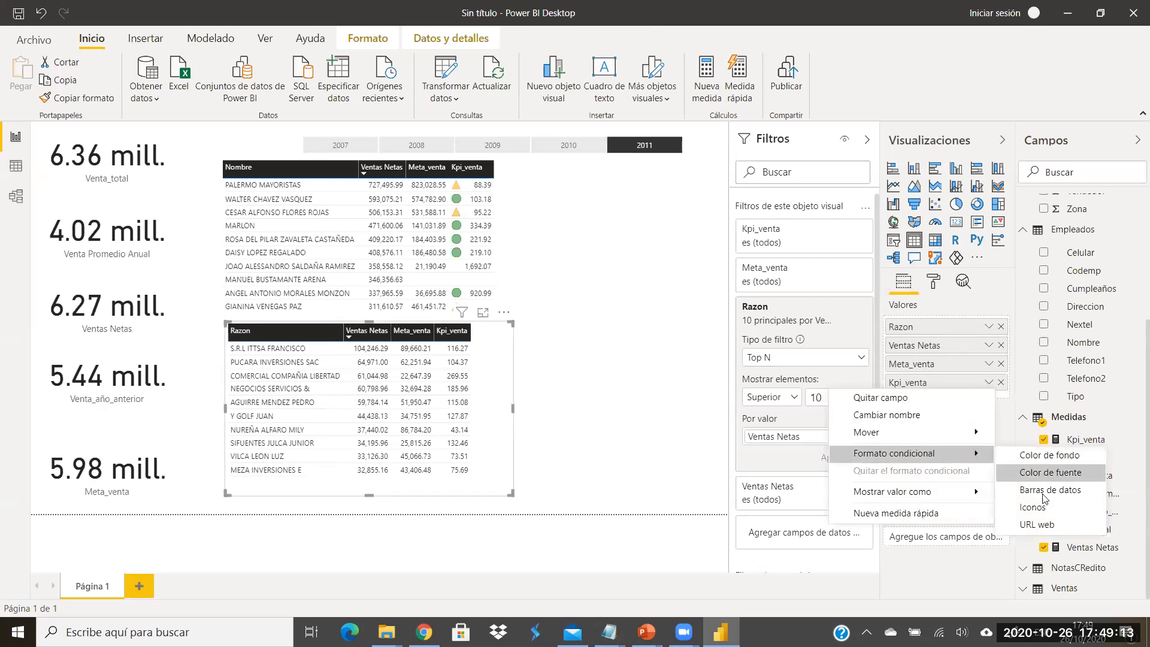
click(1038, 511)
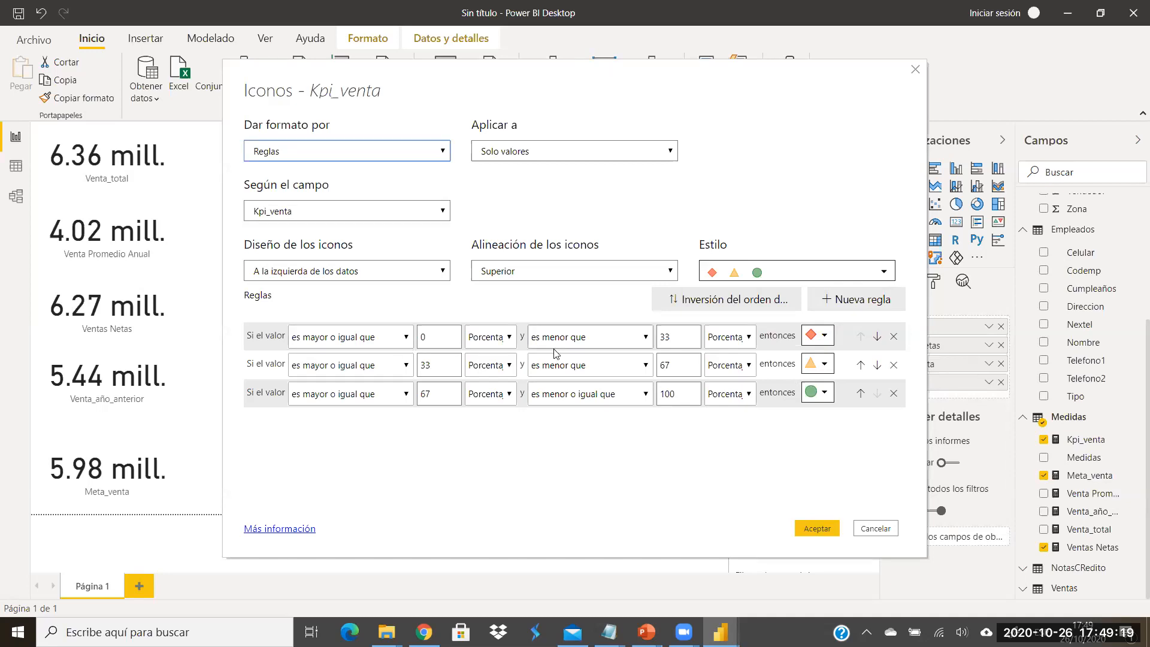
Step: Set the red diamond rule to number values from 0 to less than 65
click(507, 337)
click(488, 362)
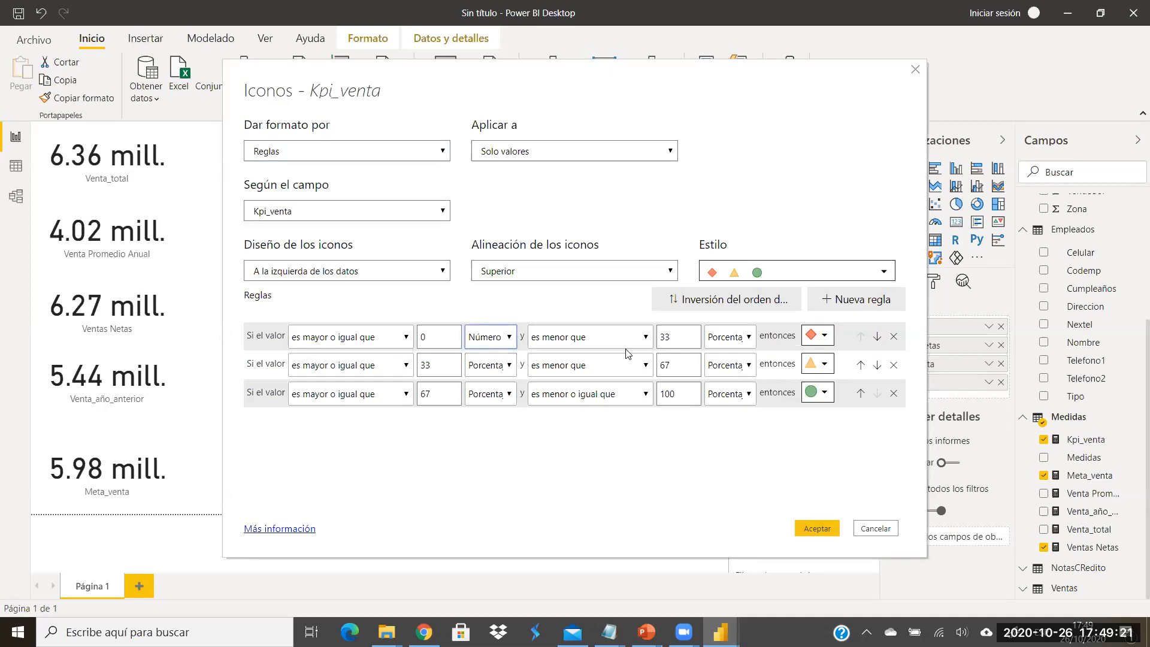
double_click(670, 330)
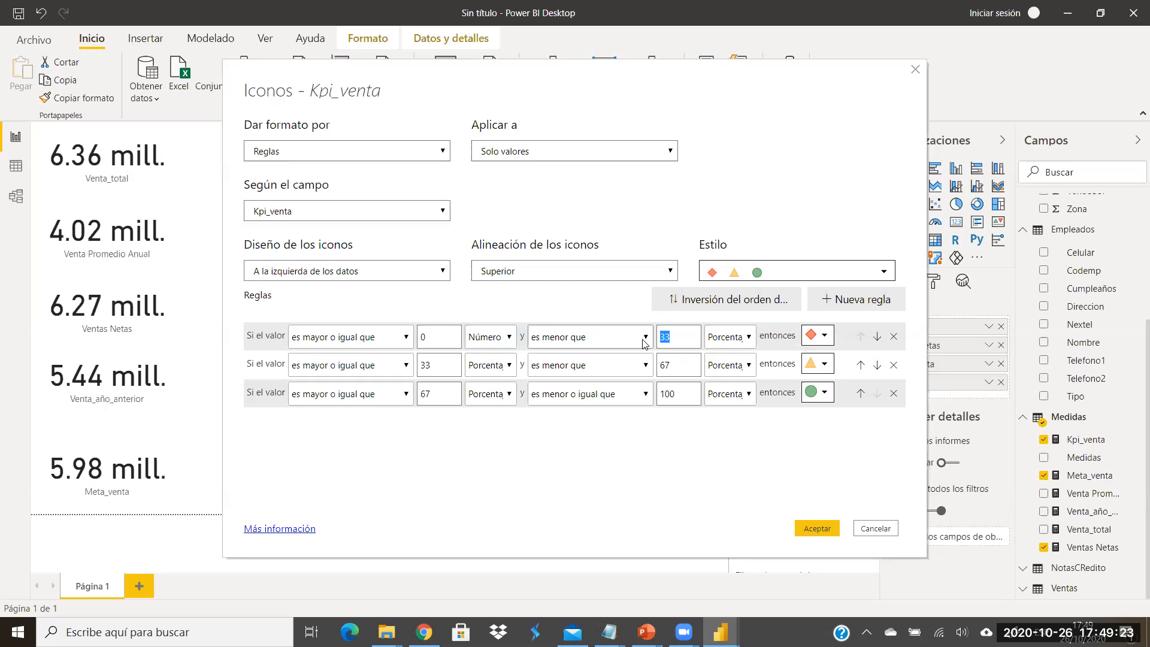
click(745, 339)
click(735, 361)
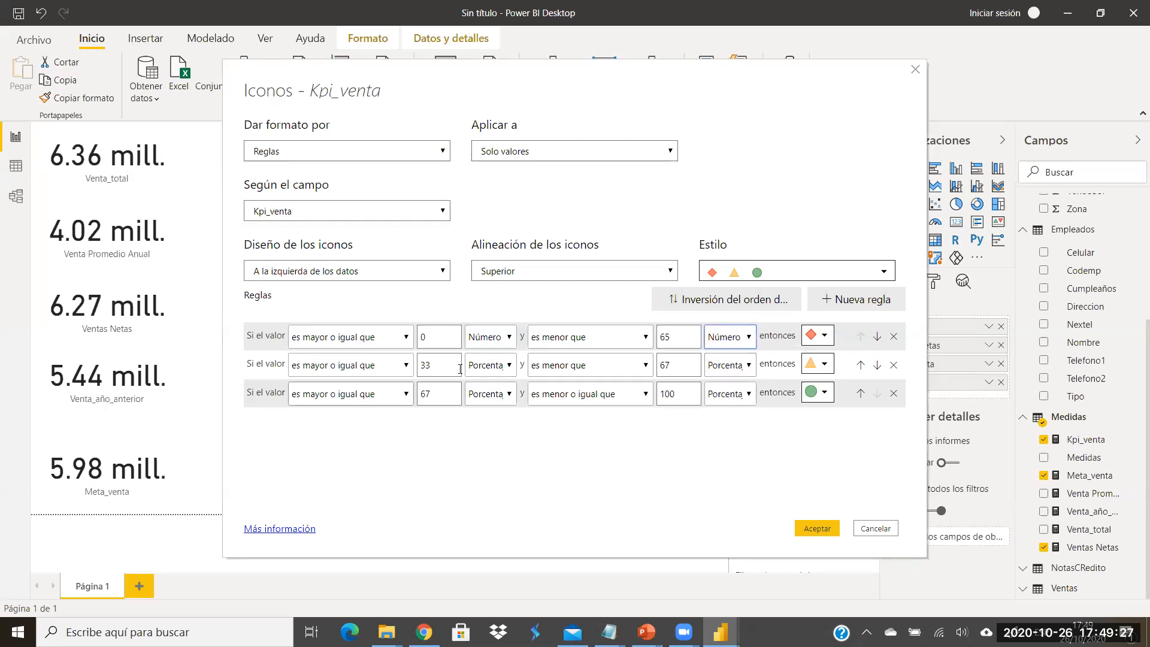
Step: Set the yellow triangle rule to number values from 65 to less than 98
drag(441, 369, 417, 368)
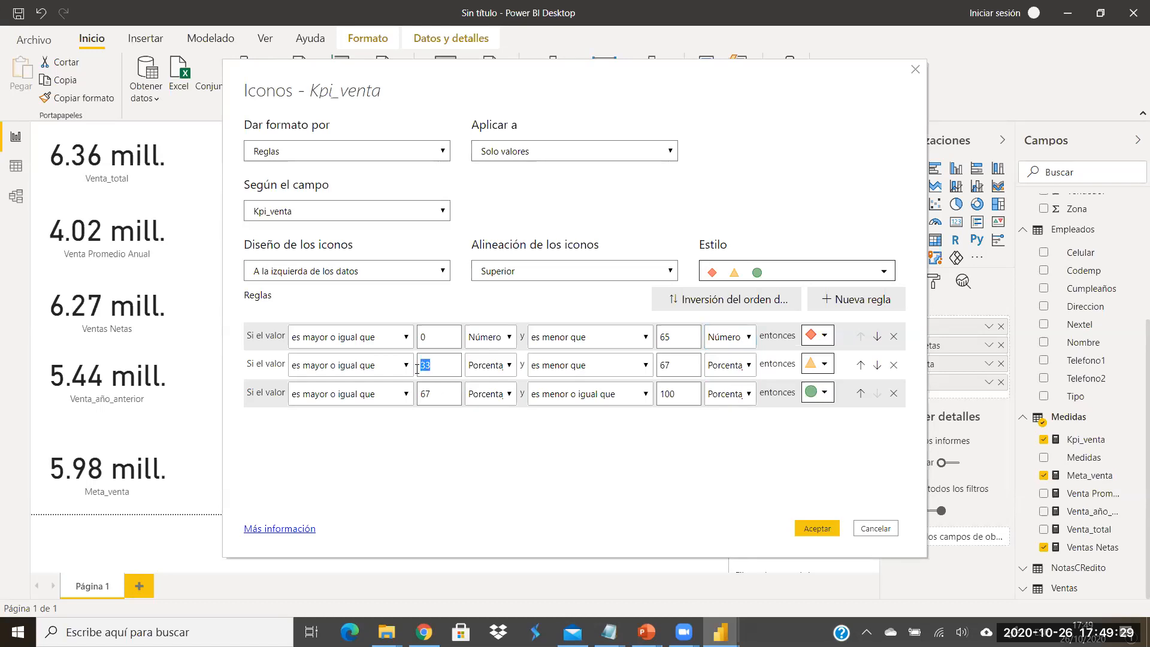
click(491, 365)
click(494, 389)
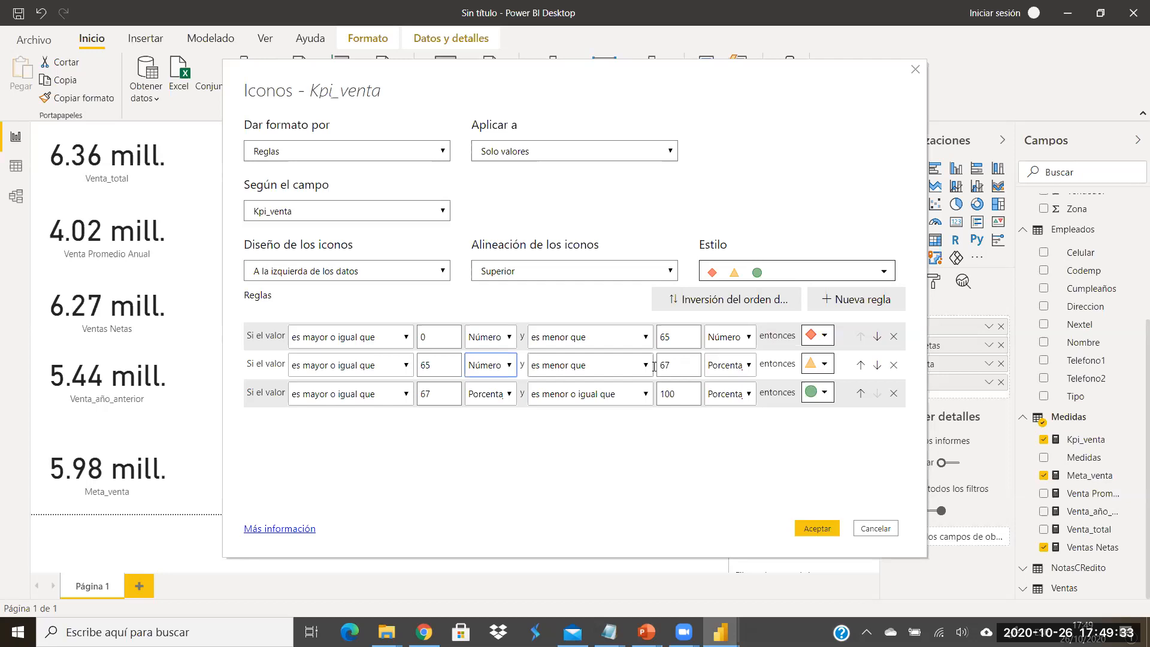
drag(684, 365, 632, 371)
text(98)
click(728, 365)
click(724, 390)
Step: Set the green circle rule to number values from 98 up to and including 1000, and apply the icon rules
drag(446, 400, 407, 404)
text(98)
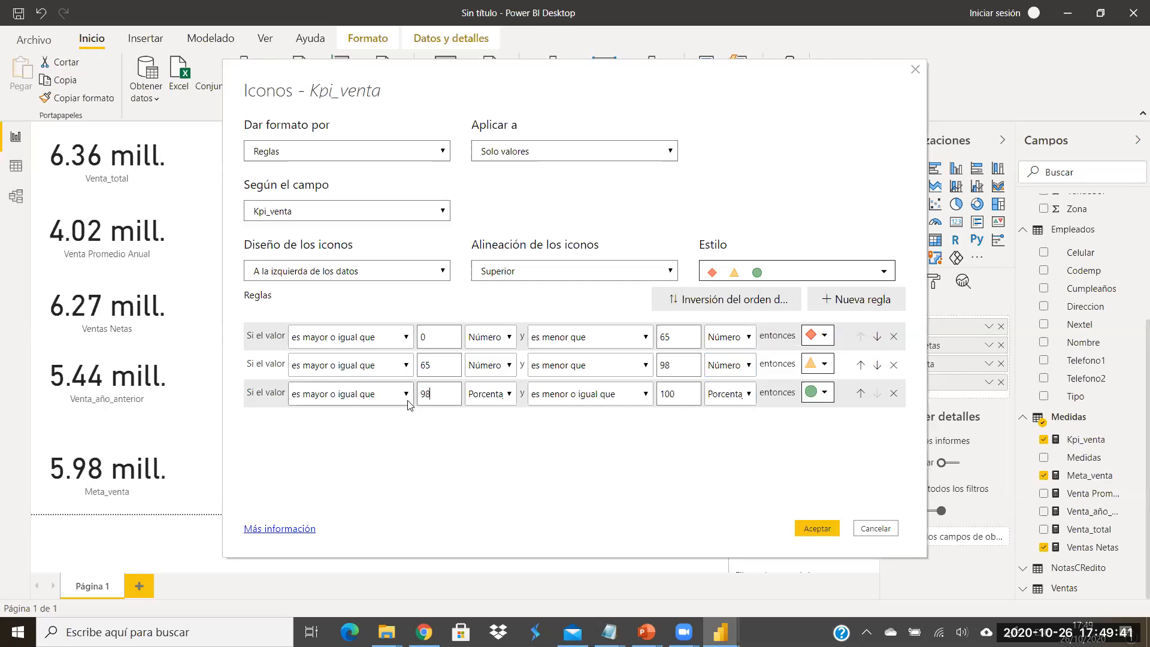
drag(689, 400, 626, 400)
text(1000)
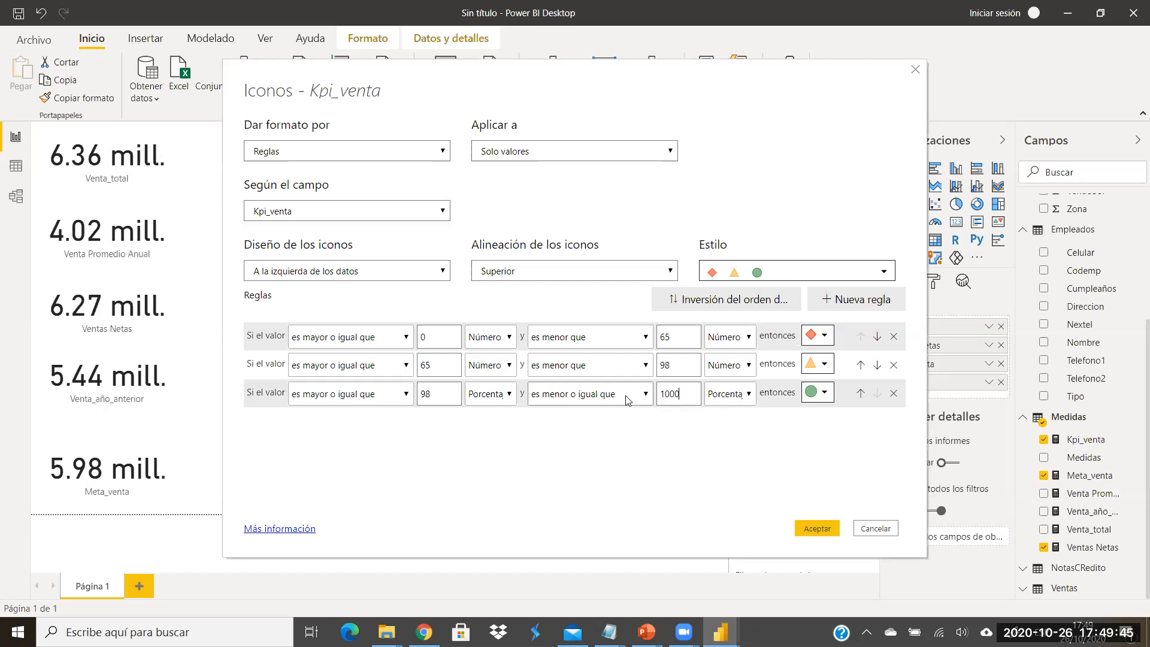
click(489, 393)
click(485, 419)
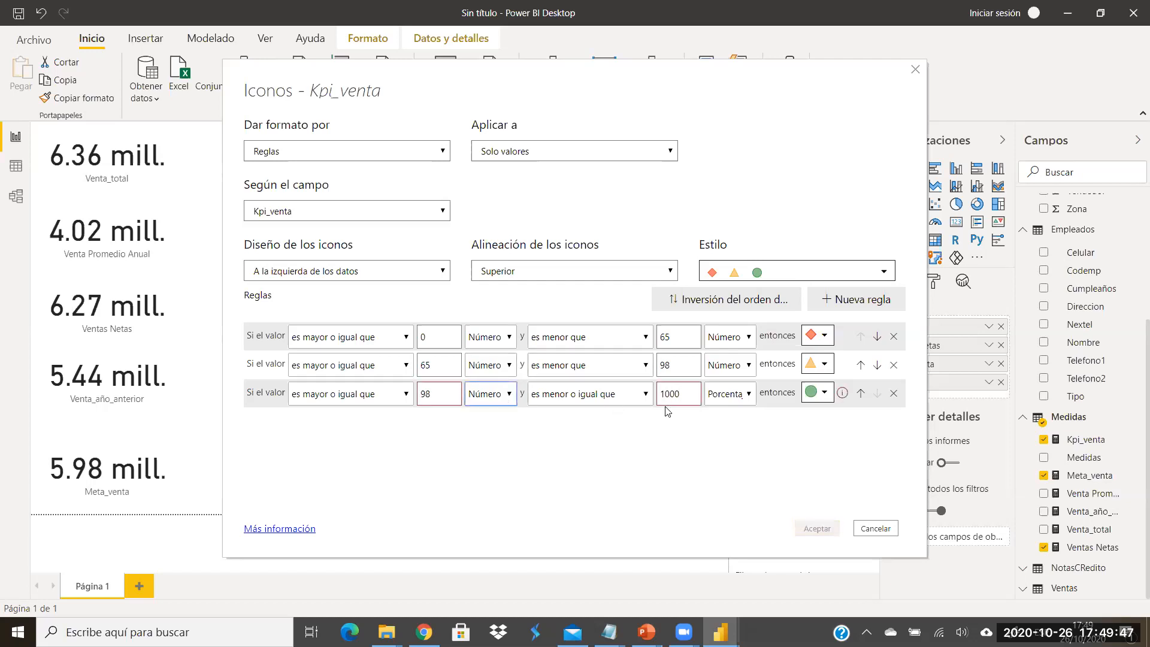
click(729, 393)
click(733, 419)
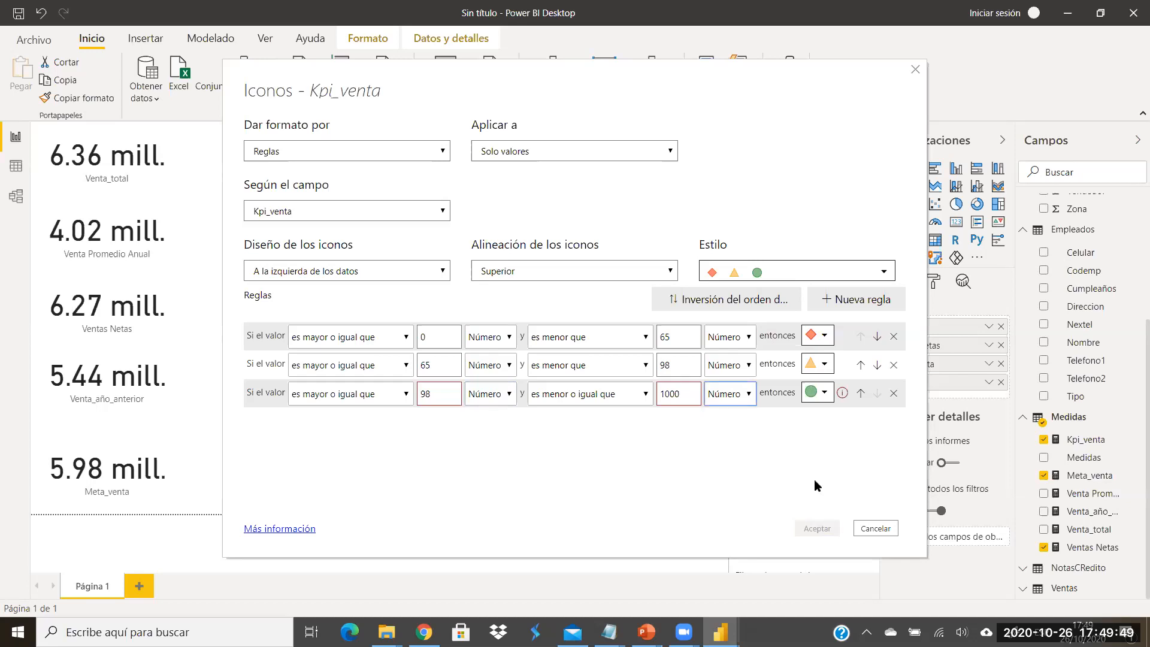
click(818, 527)
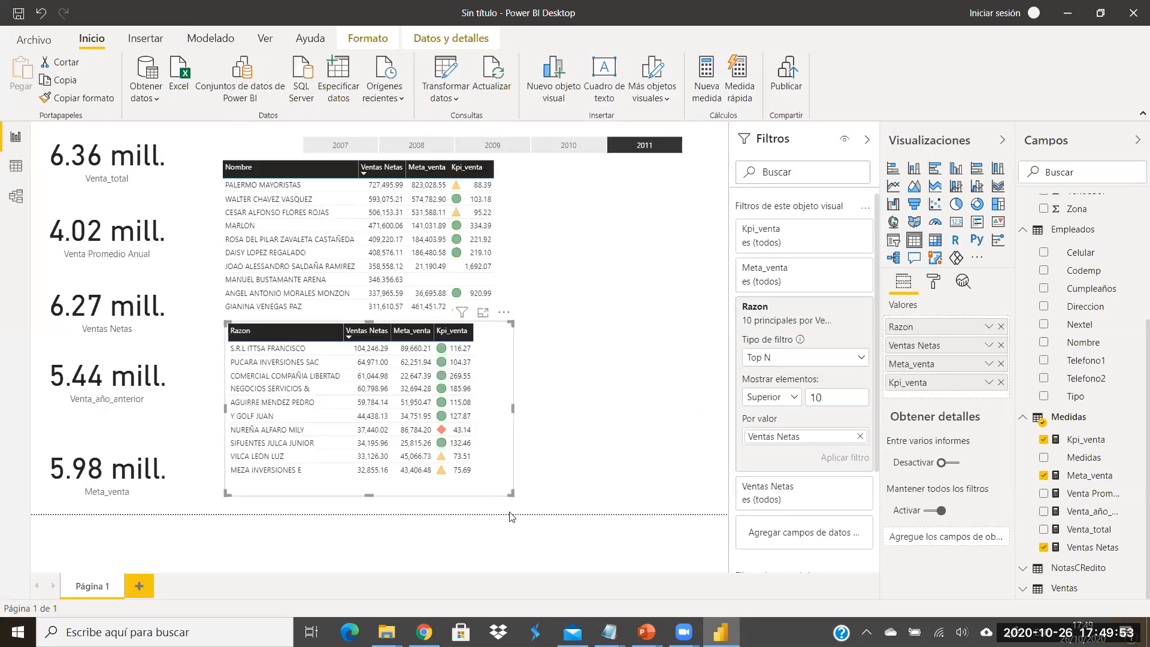
Step: Move the client table slightly down to leave more space below the employee table
click(584, 411)
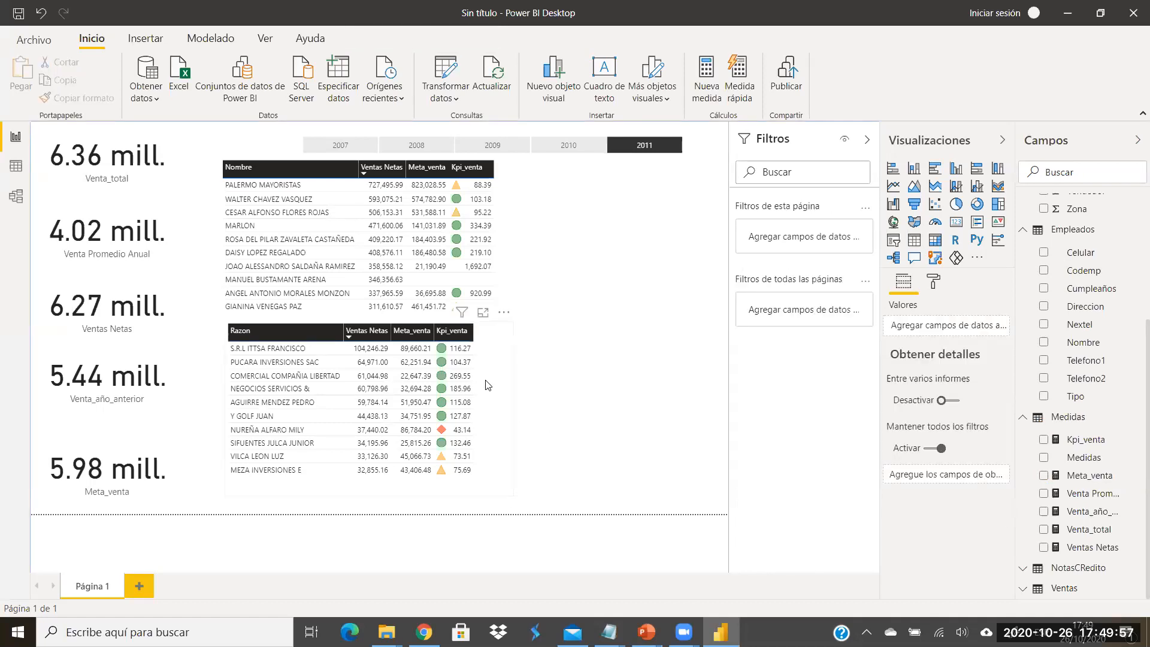
mouse_move(487, 388)
mouse_down()
mouse_move(489, 406)
mouse_move(484, 395)
mouse_up()
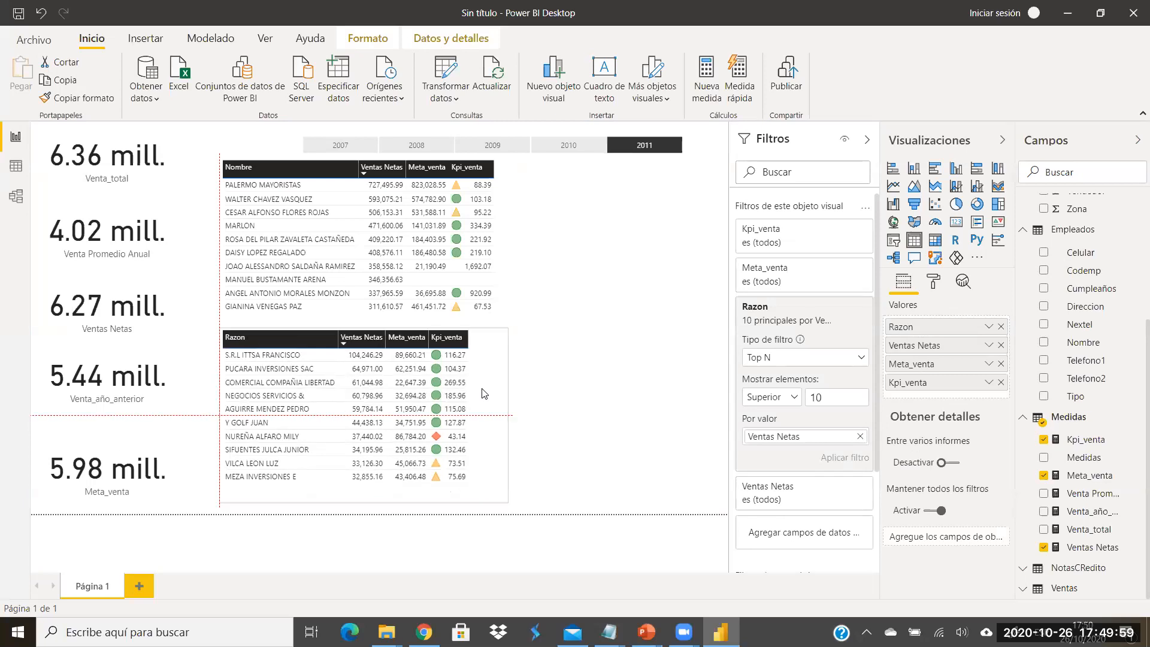
click(592, 284)
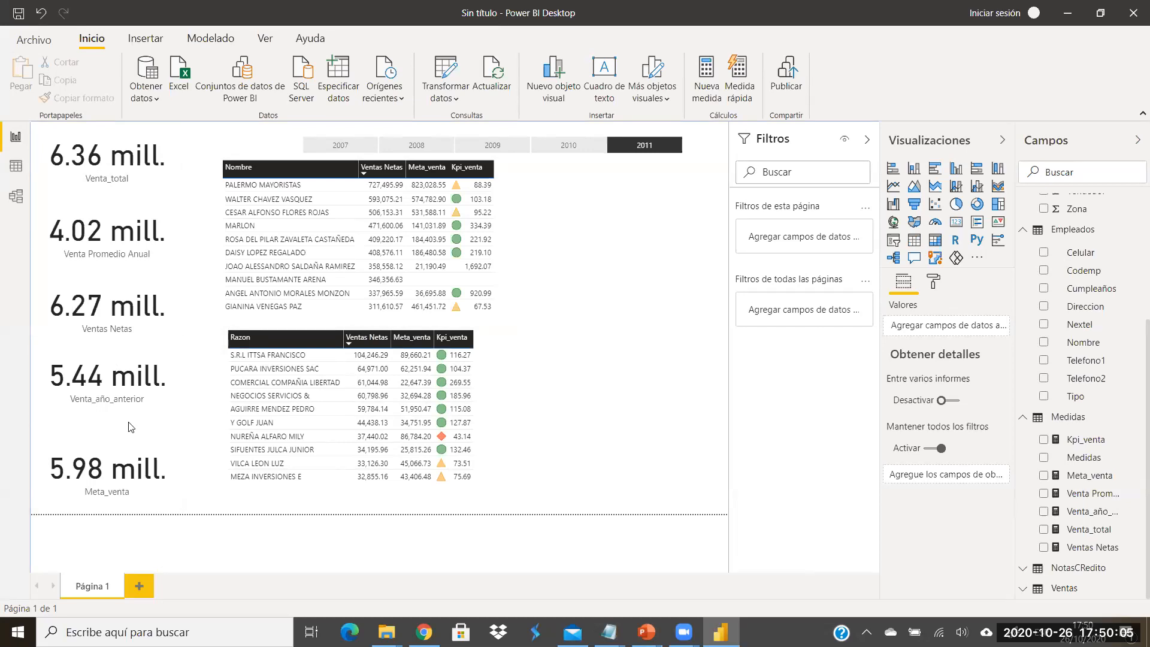
Step: Start importing a custom visual from a file and browse to the Visualizacion Power bi folder on the desktop (Escritorio)
click(977, 257)
click(800, 292)
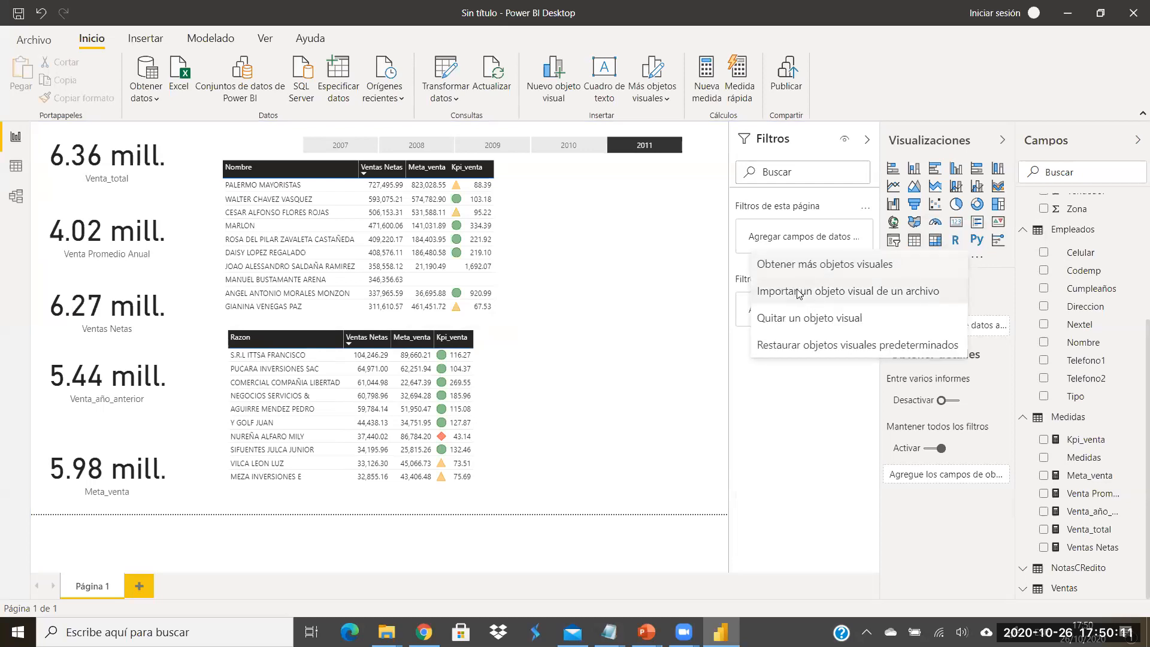
click(661, 376)
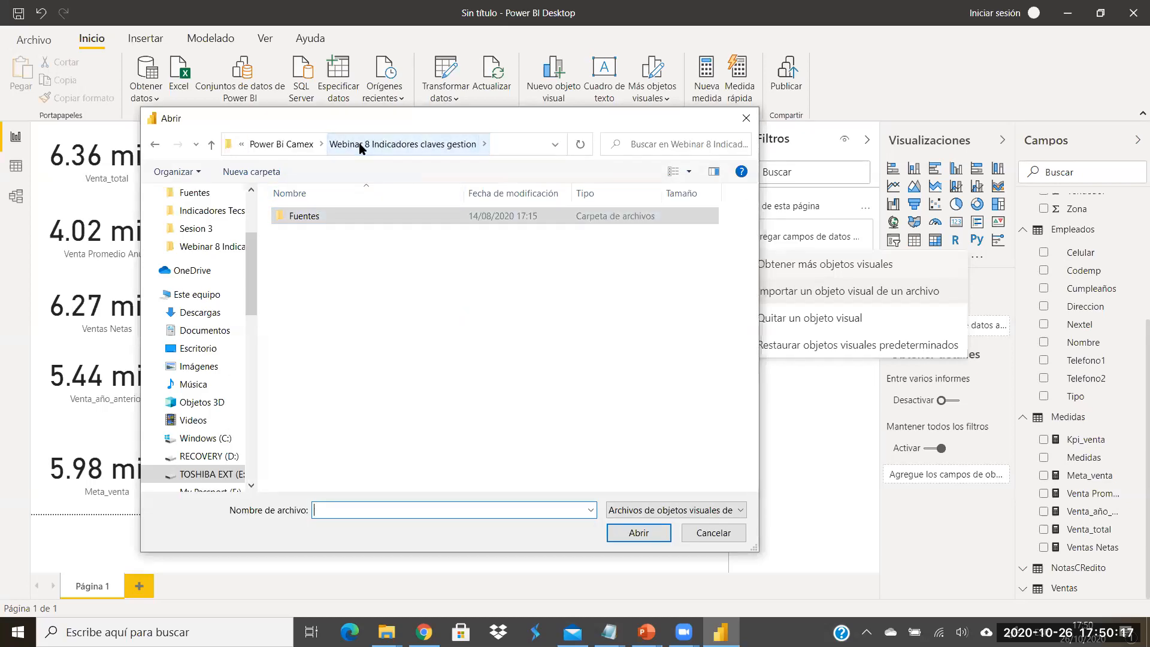
click(286, 147)
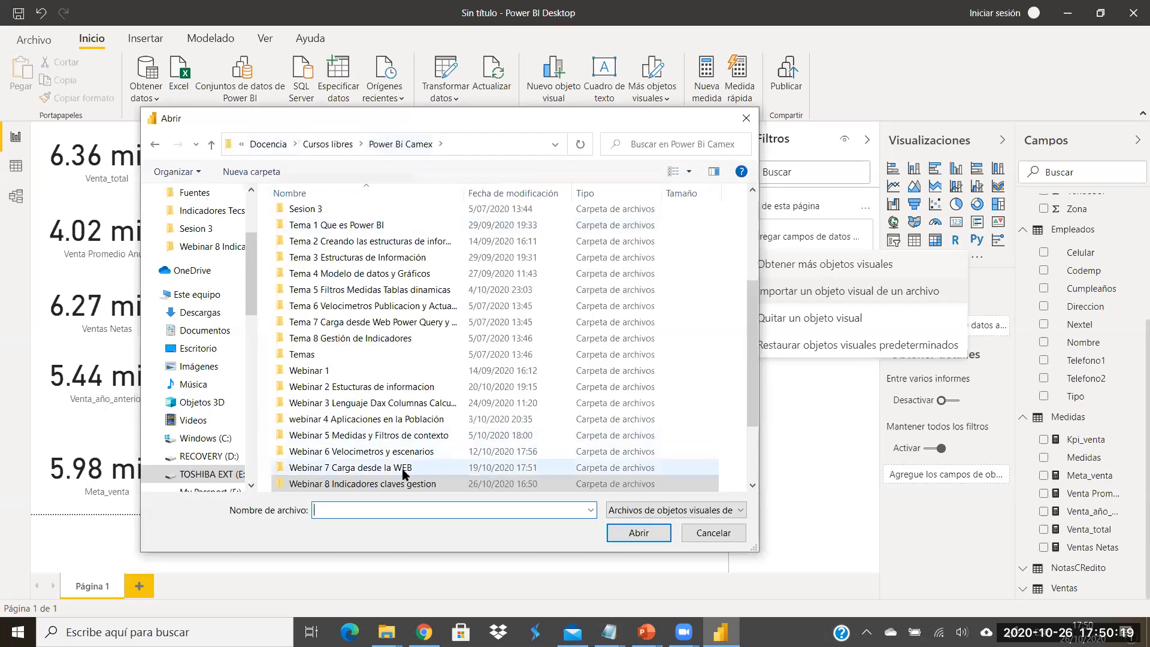
double_click(398, 484)
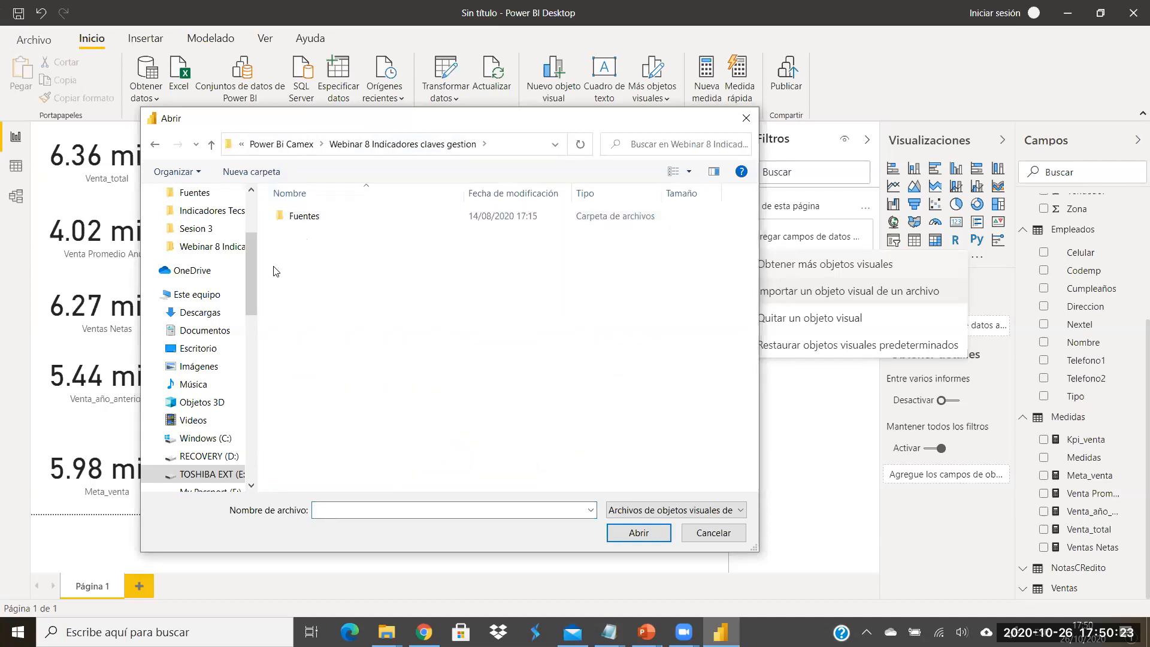
scroll(247, 280, up, 3)
click(198, 226)
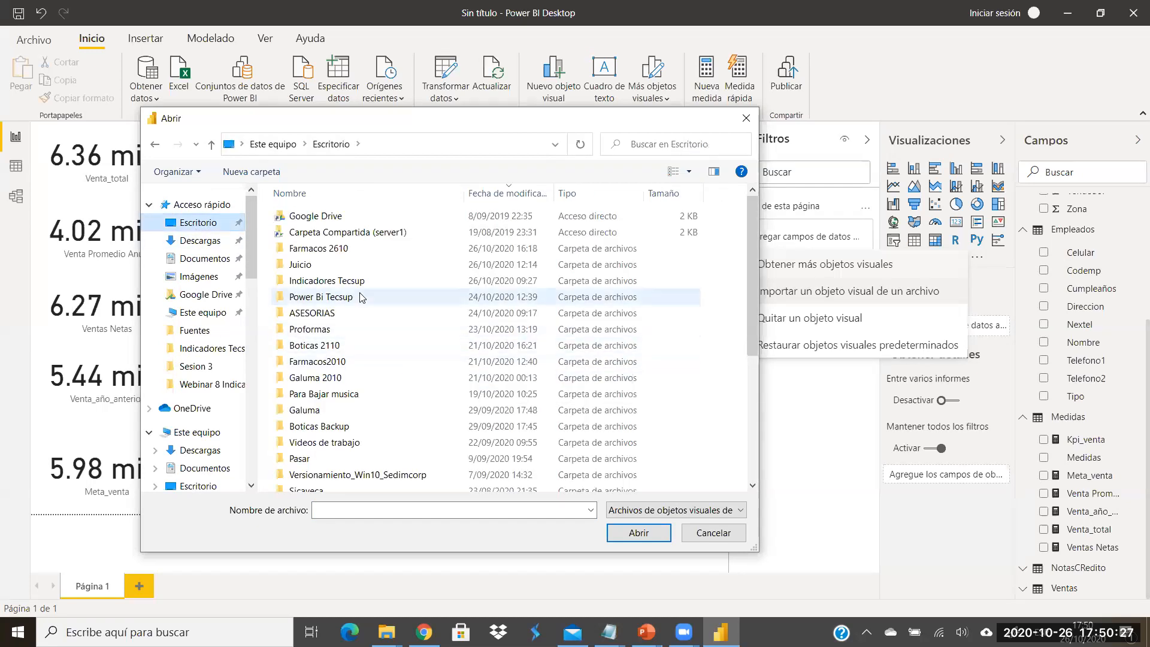
scroll(408, 398, down, 1)
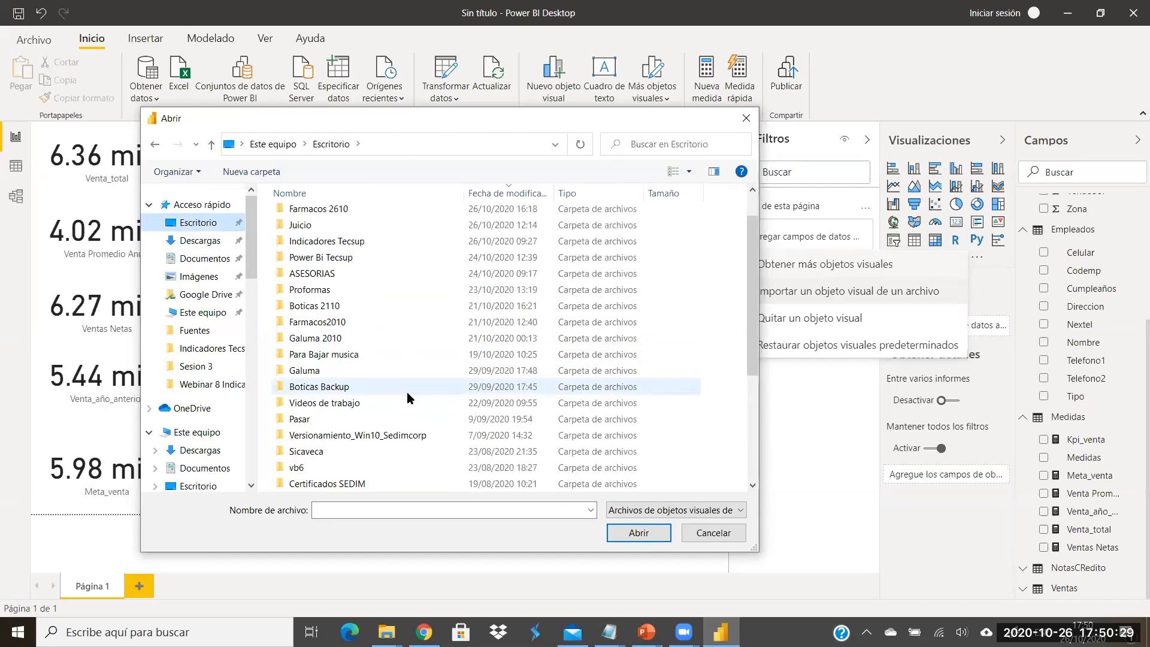
scroll(408, 397, down, 1)
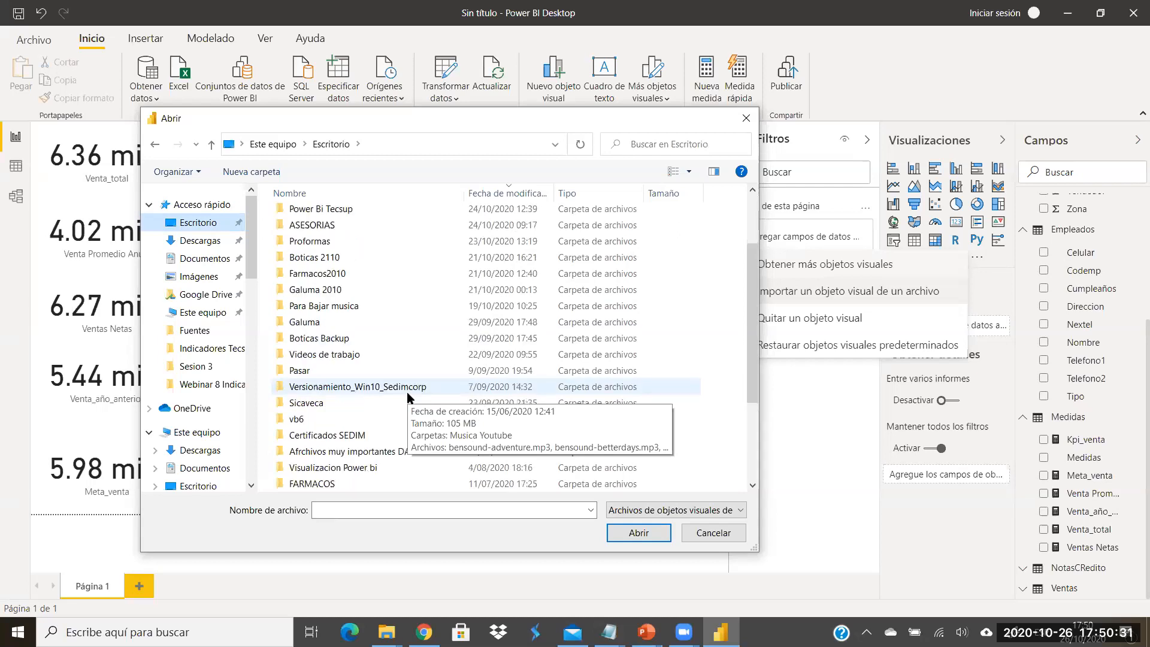
scroll(407, 391, down, 1)
scroll(409, 397, down, 1)
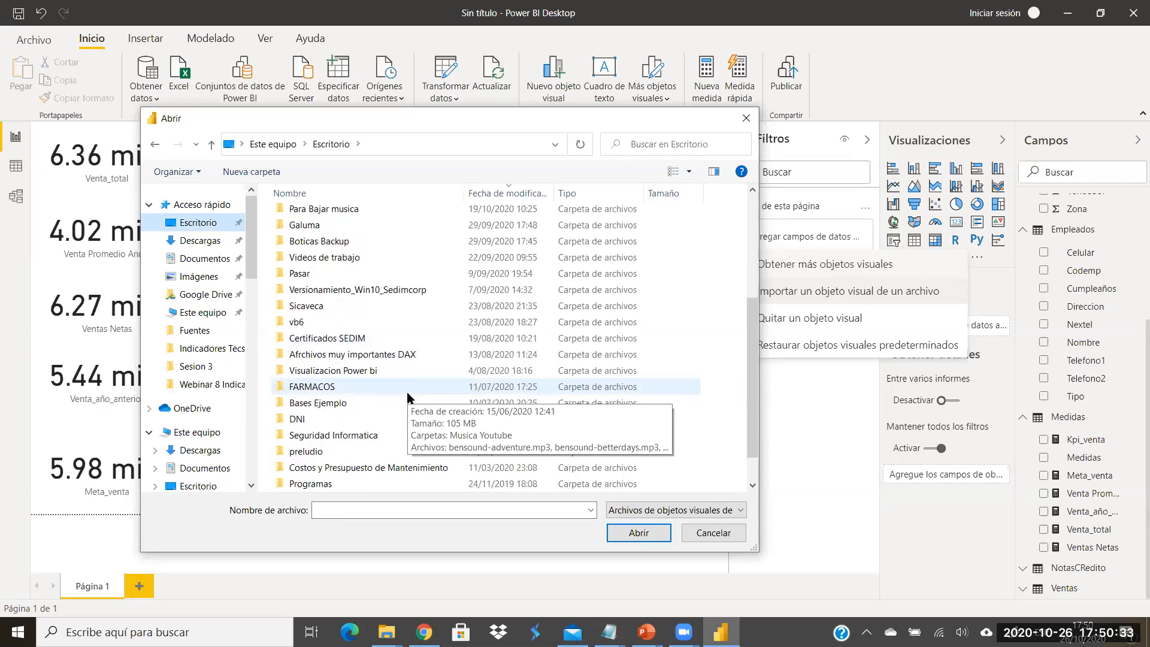
double_click(358, 369)
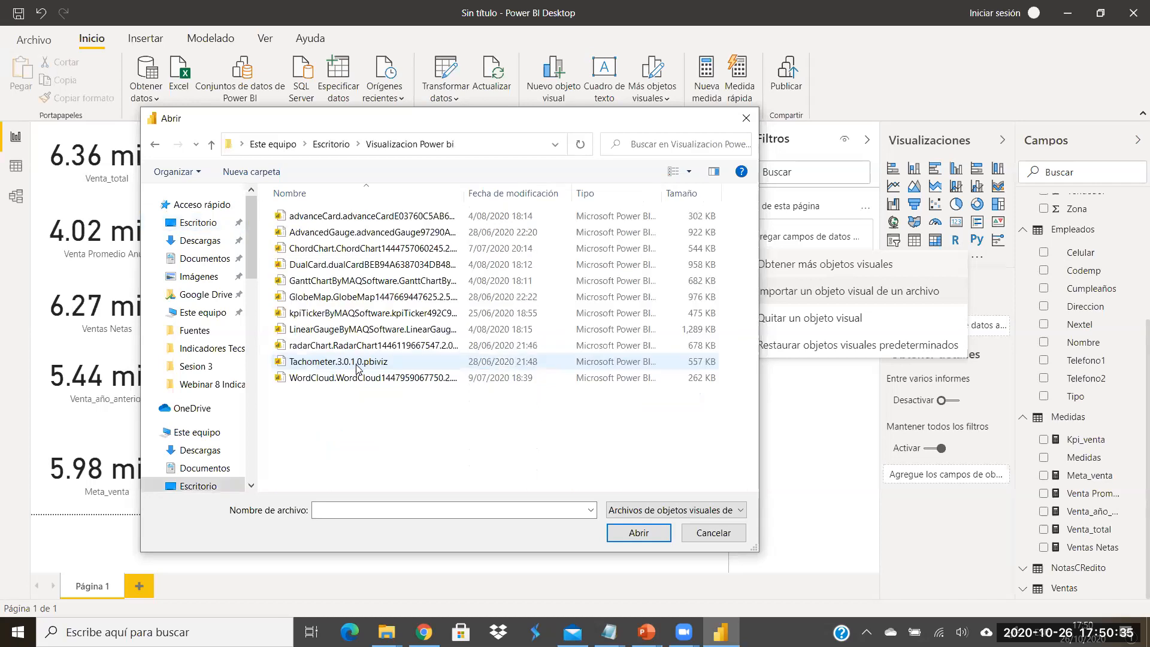
Step: Import the Tachometer.3.0.1.0.pbiviz custom visual into the report
click(356, 368)
click(637, 532)
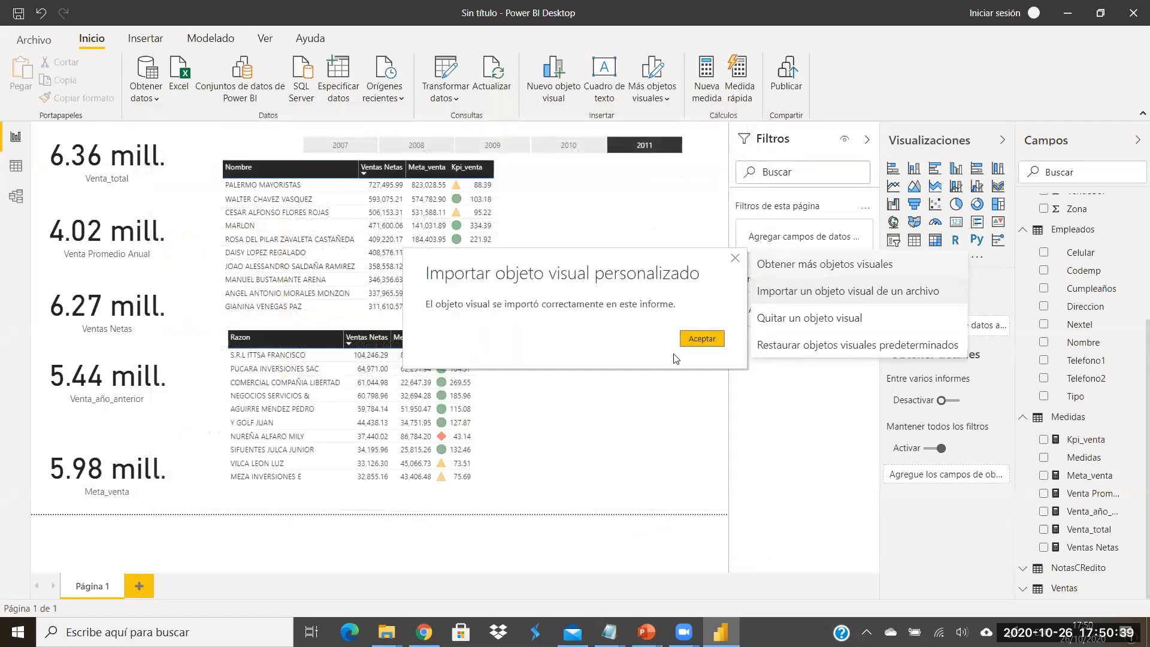
click(703, 340)
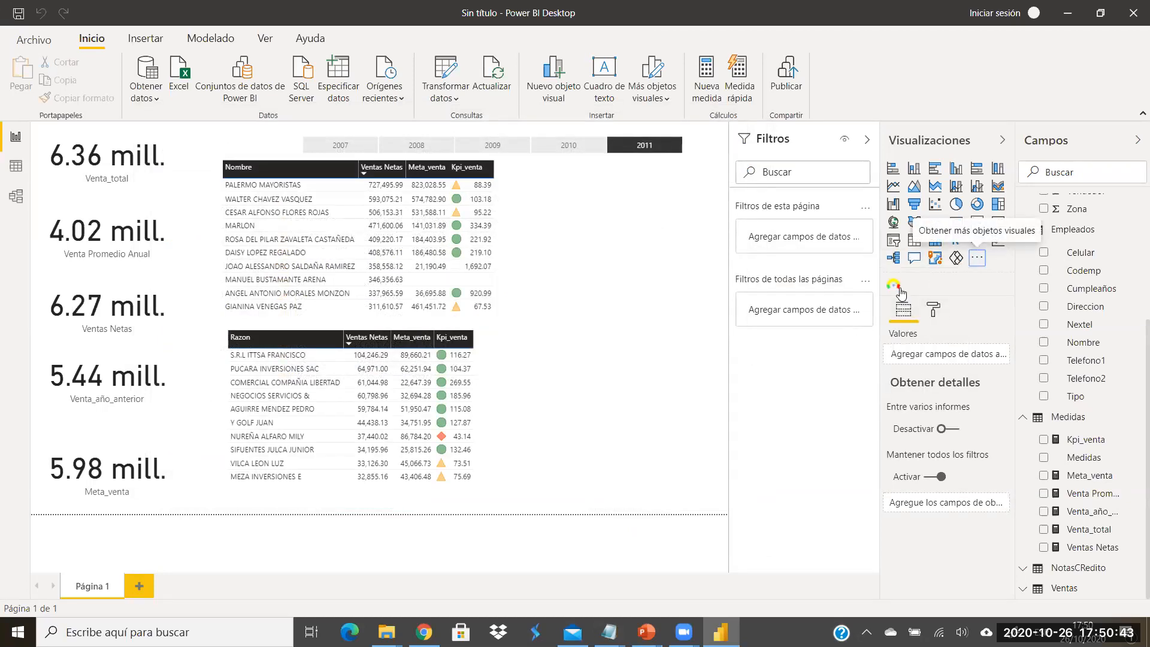
Step: Add a Tachometer visual beside the employee table, just below the year slicer, with Kpi_venta as its value
click(897, 288)
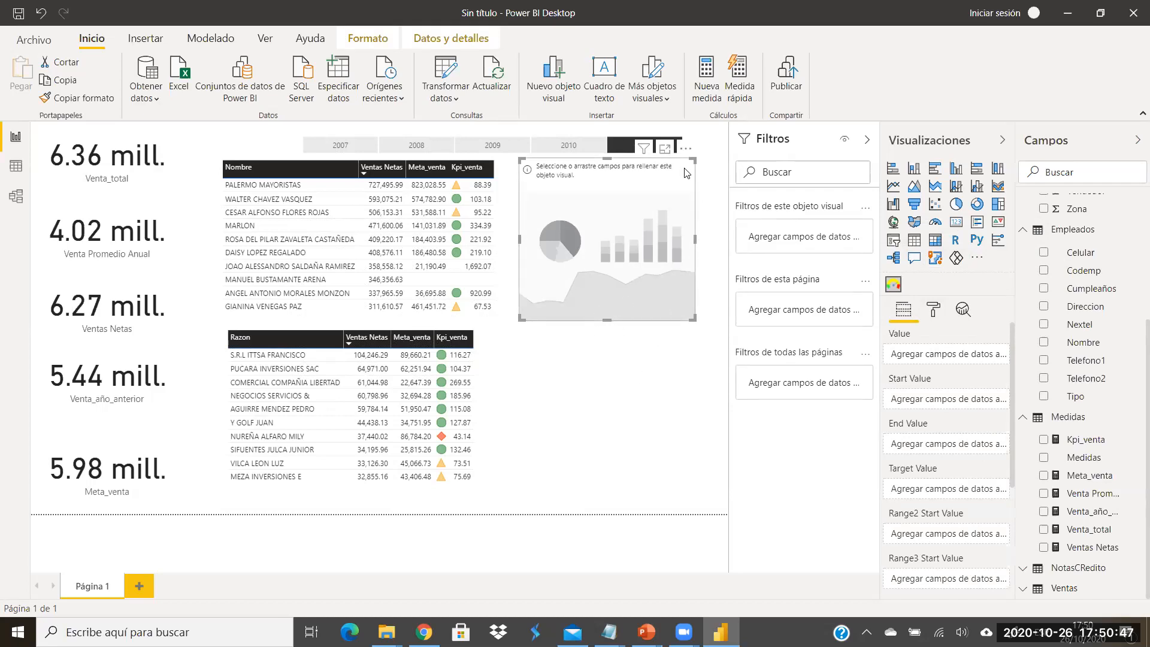
mouse_move(686, 175)
mouse_down()
mouse_move(681, 194)
mouse_move(686, 174)
mouse_up()
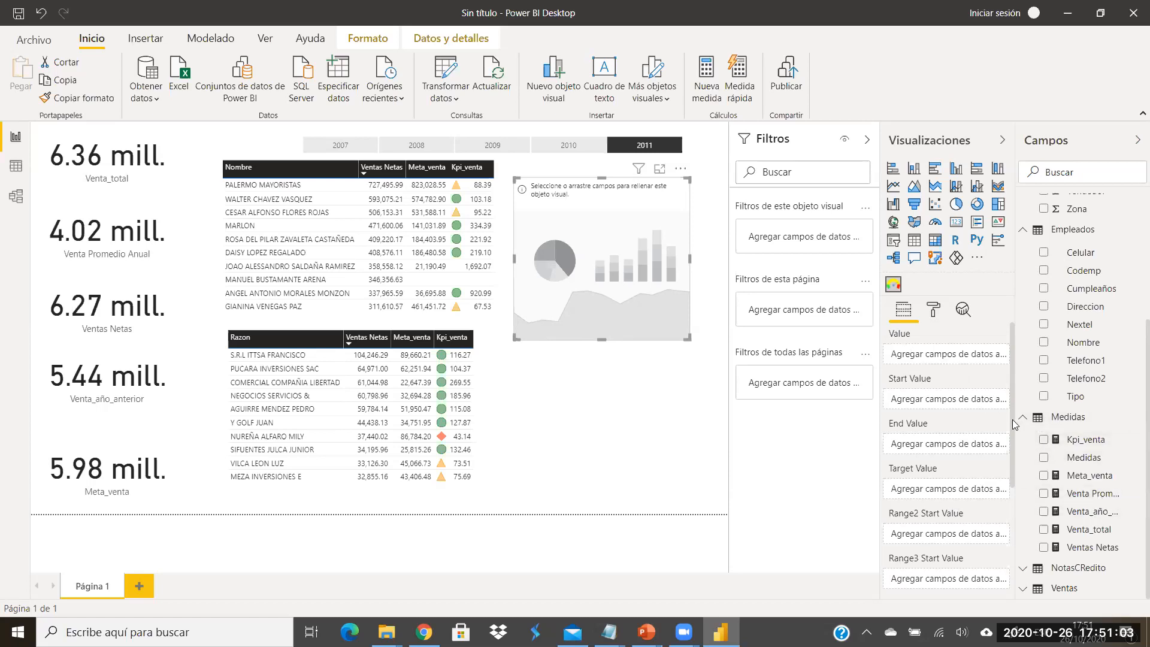
click(1043, 439)
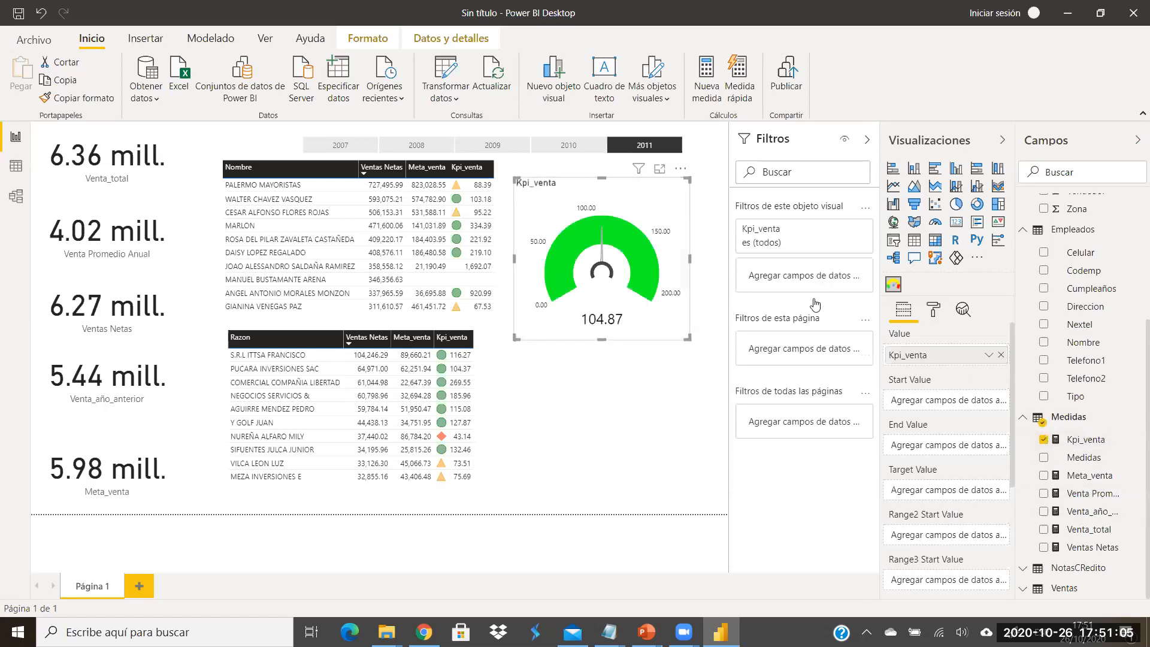
Step: Set the tachometer's Range 1 to a custom red color
click(935, 311)
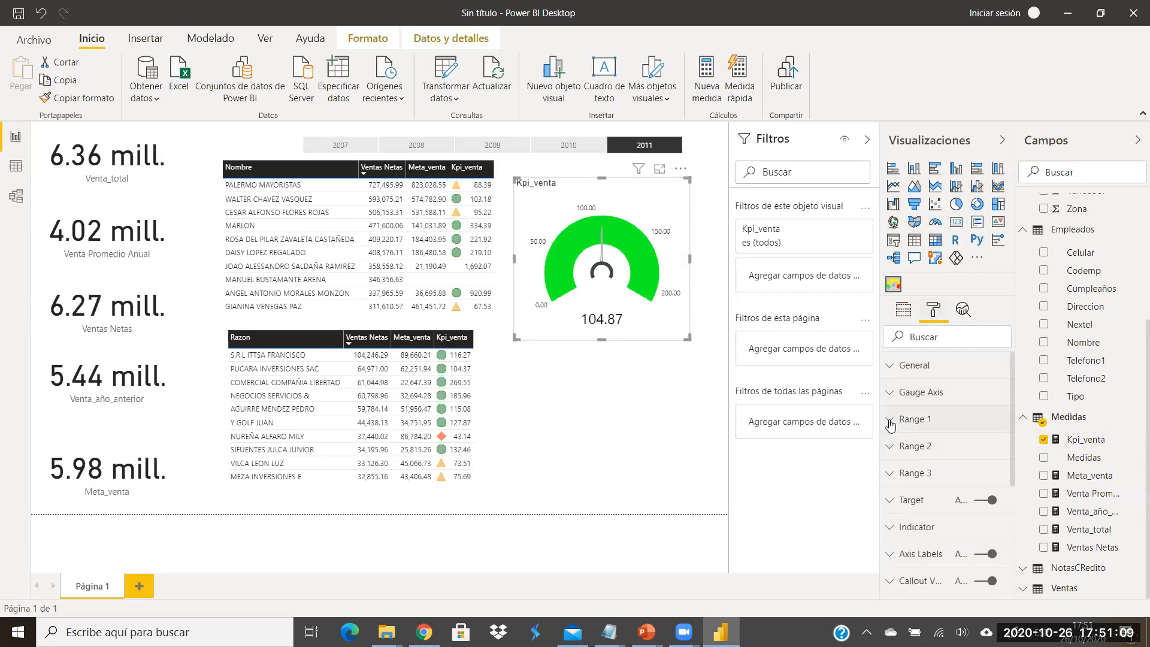
click(890, 421)
click(907, 464)
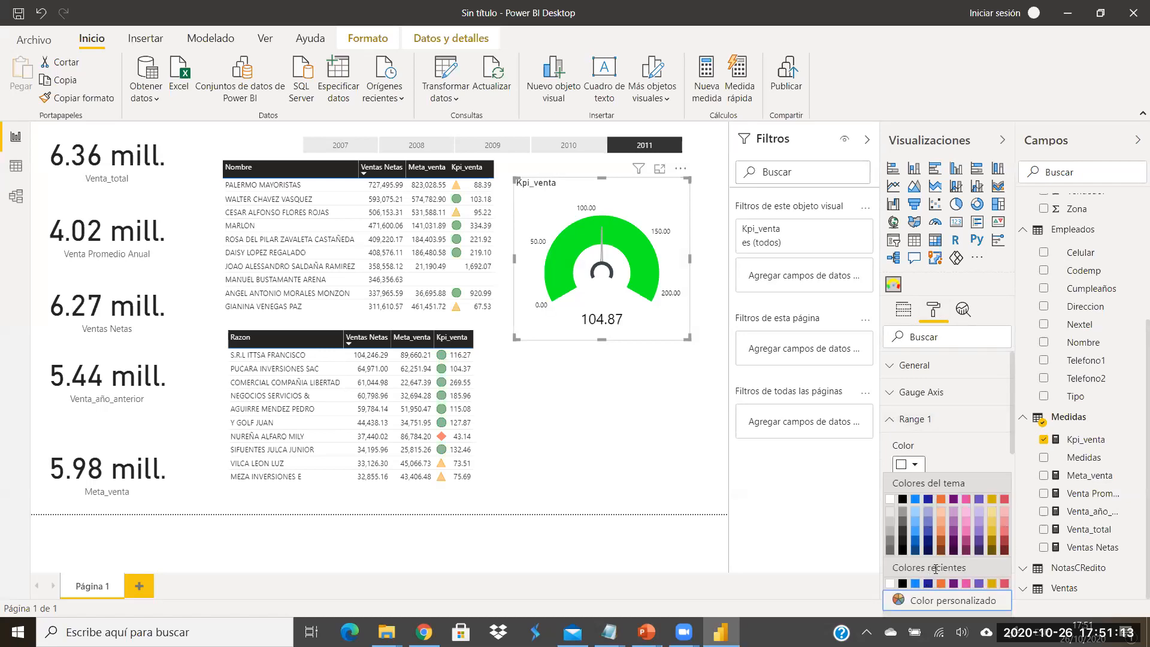
click(944, 602)
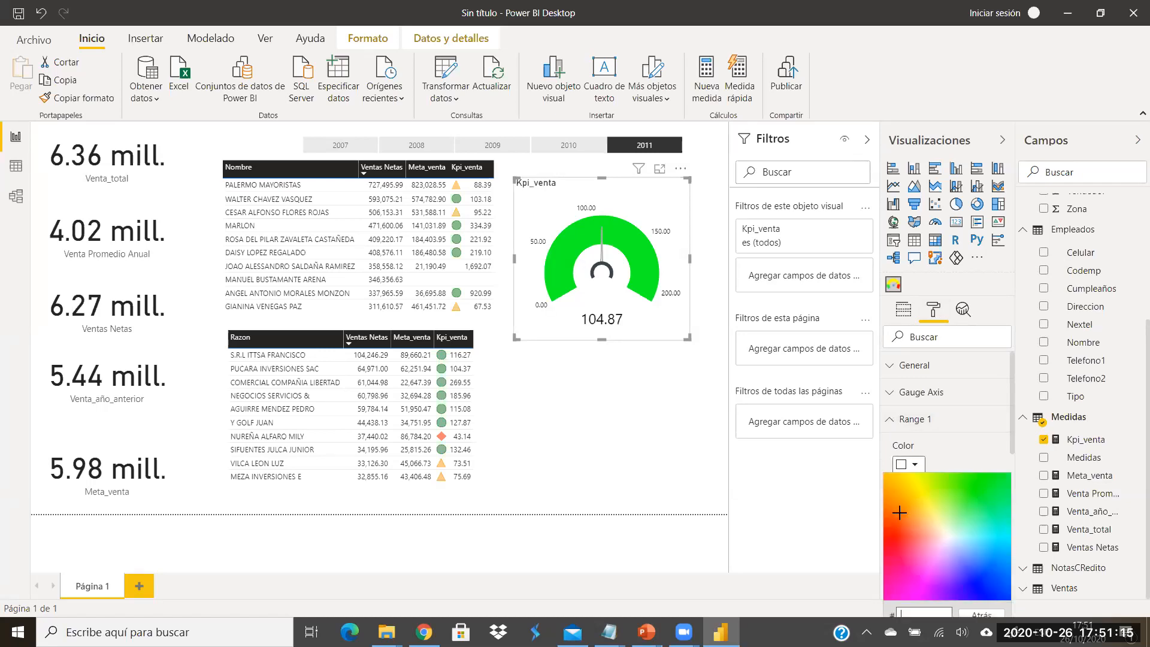
click(895, 531)
scroll(923, 506, down, 1)
scroll(904, 393, up, 1)
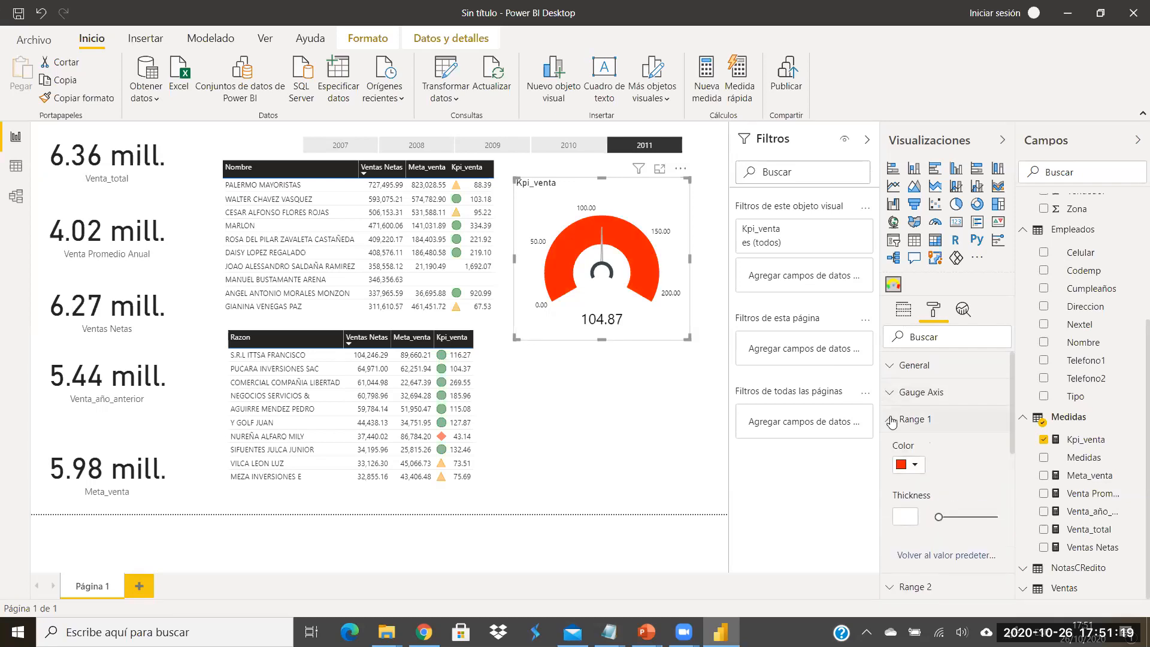
click(891, 421)
Step: Set the tachometer's Range 2 to a custom yellow color
scroll(887, 386, down, 1)
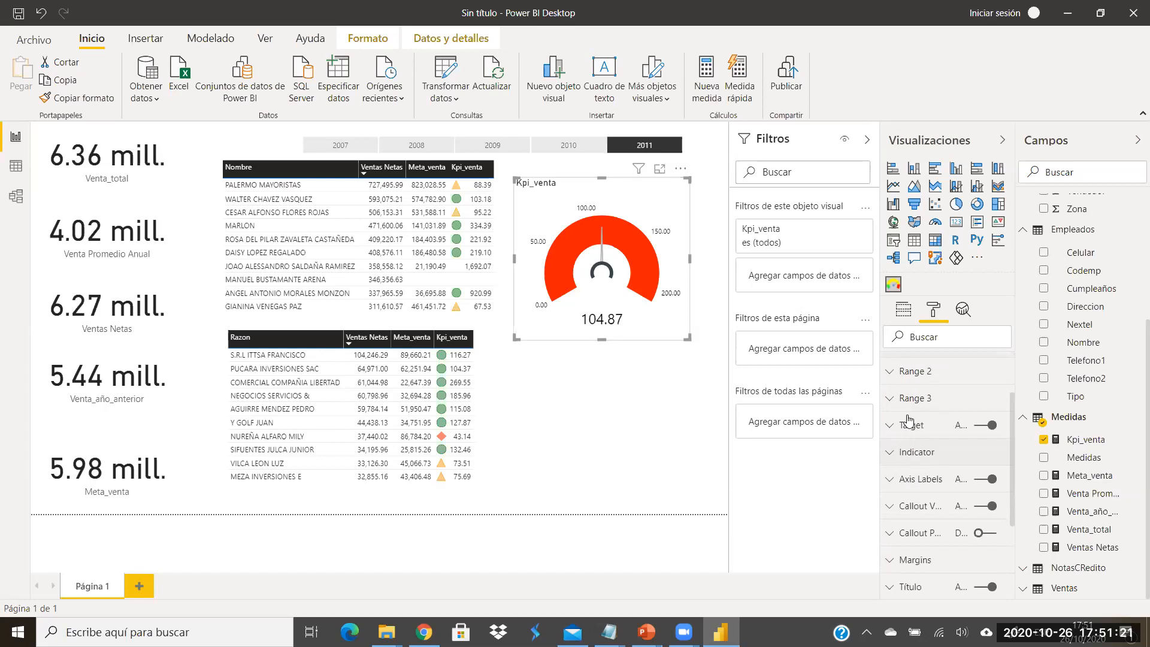
click(887, 375)
click(919, 421)
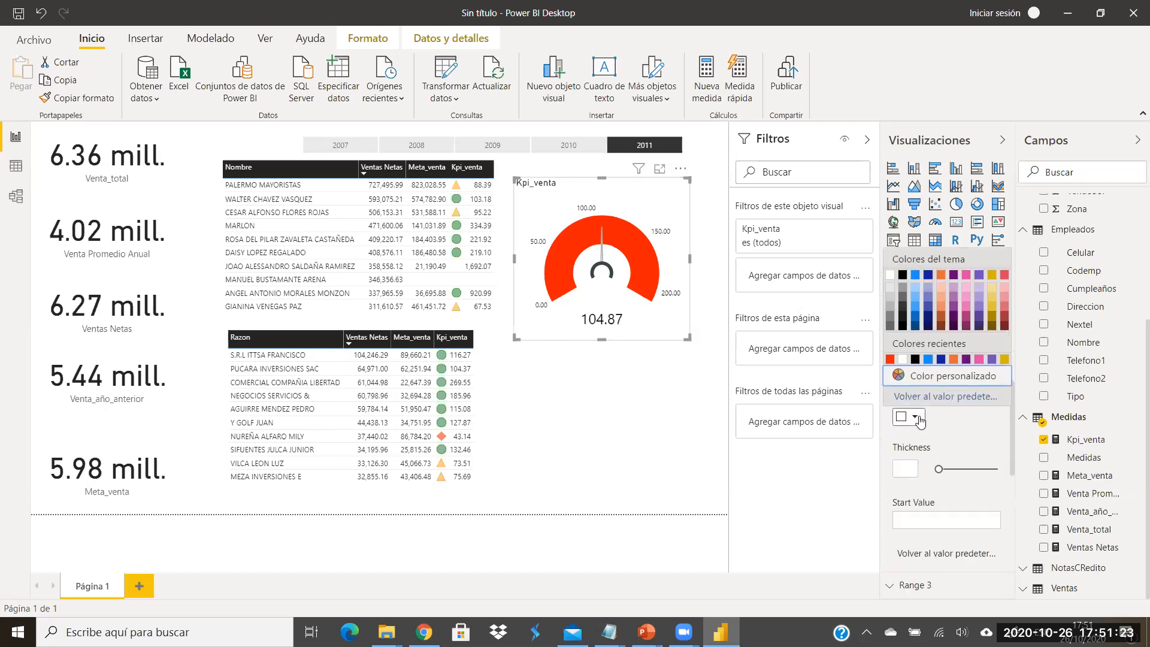
click(930, 397)
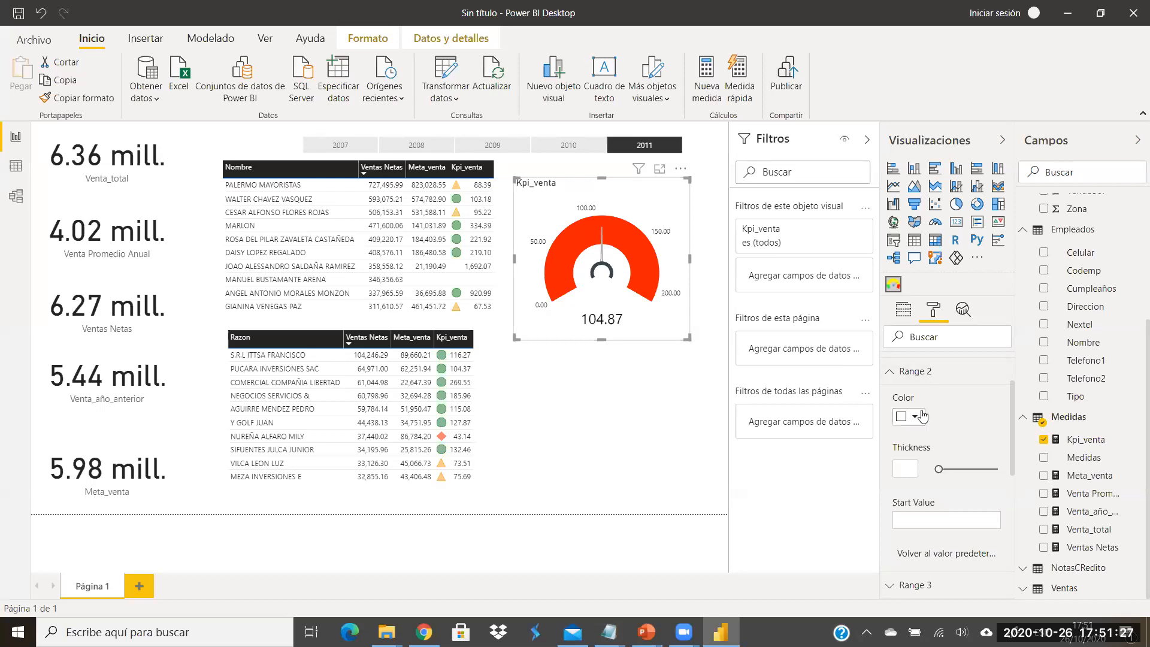
click(922, 417)
click(909, 378)
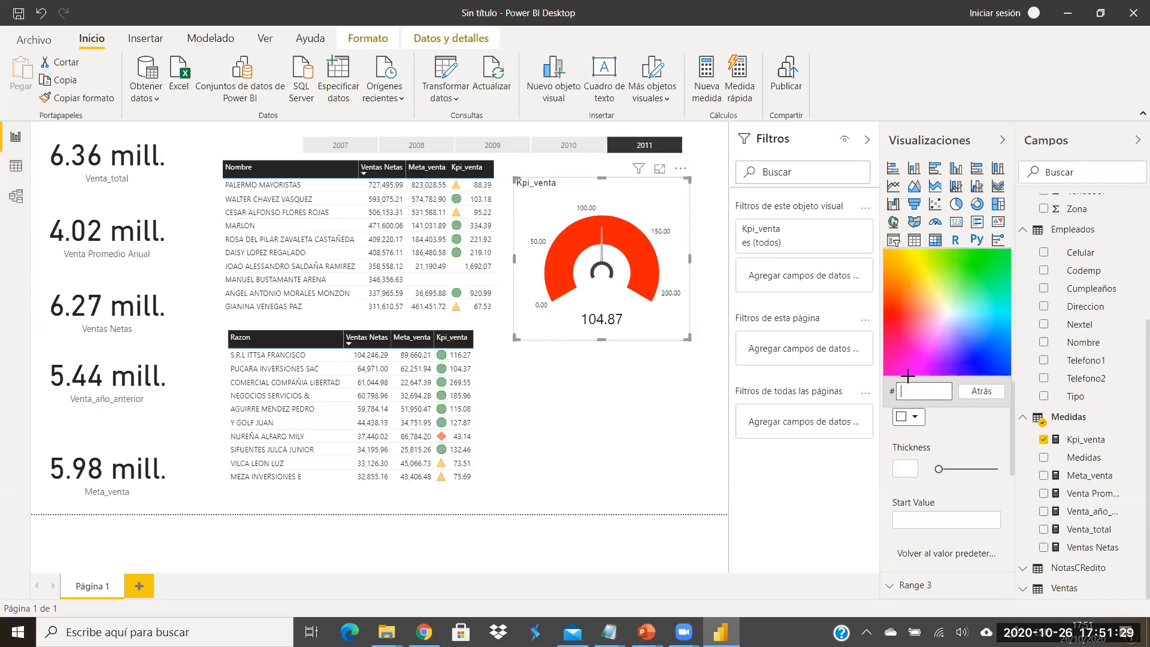
click(915, 256)
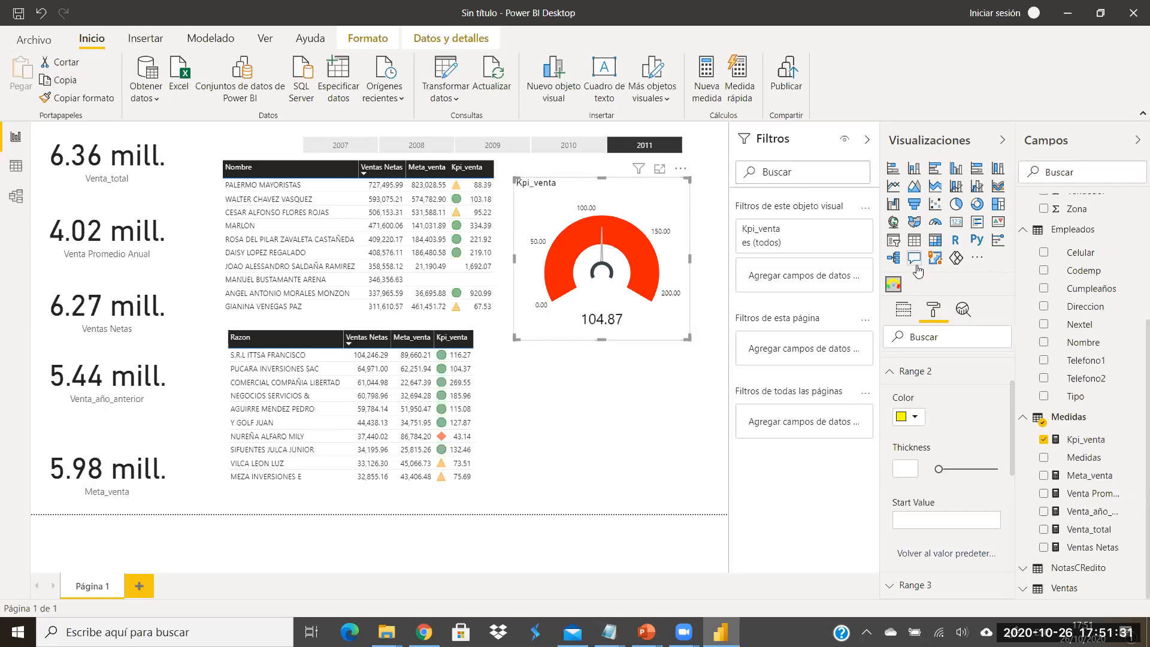
Step: Set the start value of the tachometer's Range 2 to 65
scroll(929, 482, down, 2)
click(917, 445)
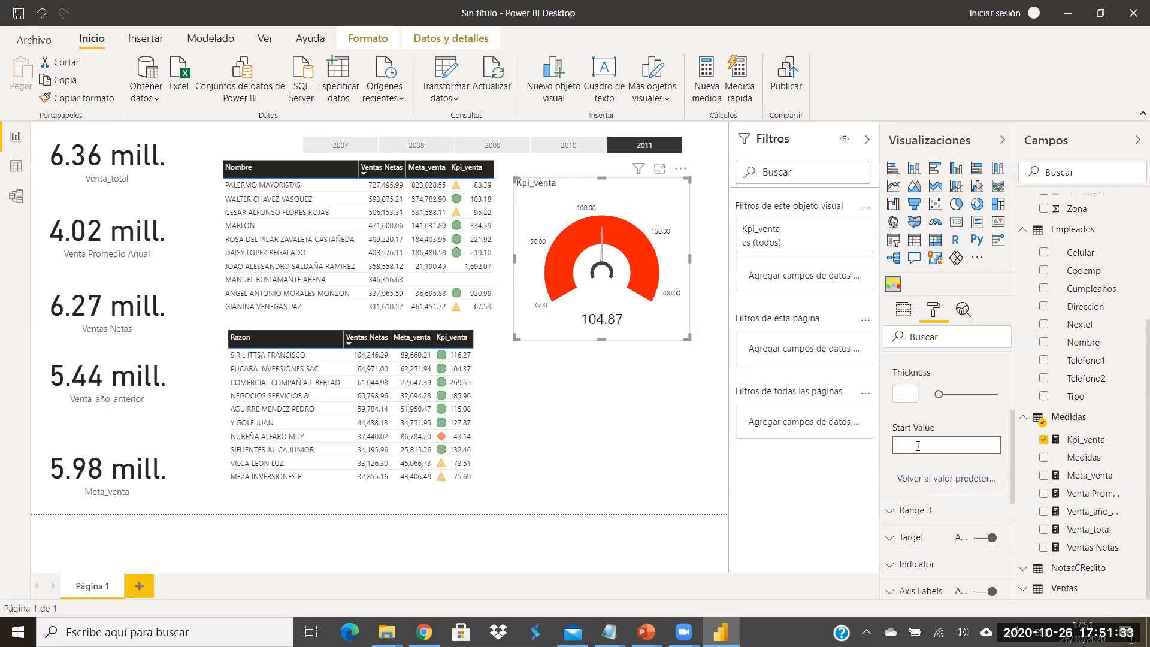
text(65)
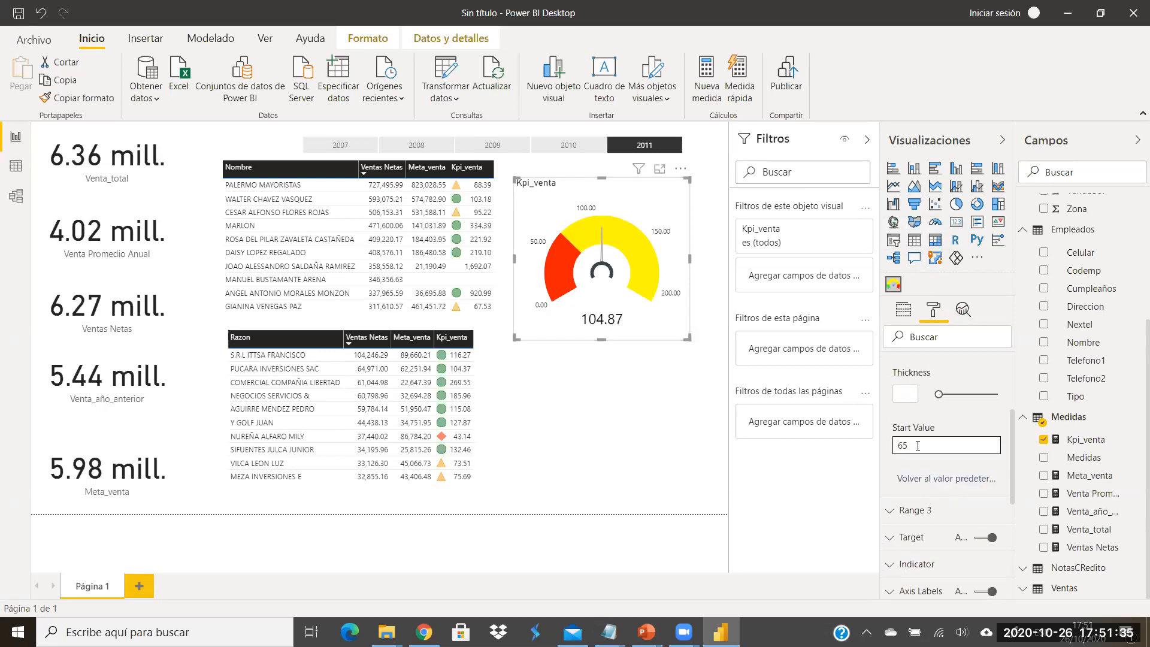
scroll(888, 460, up, 2)
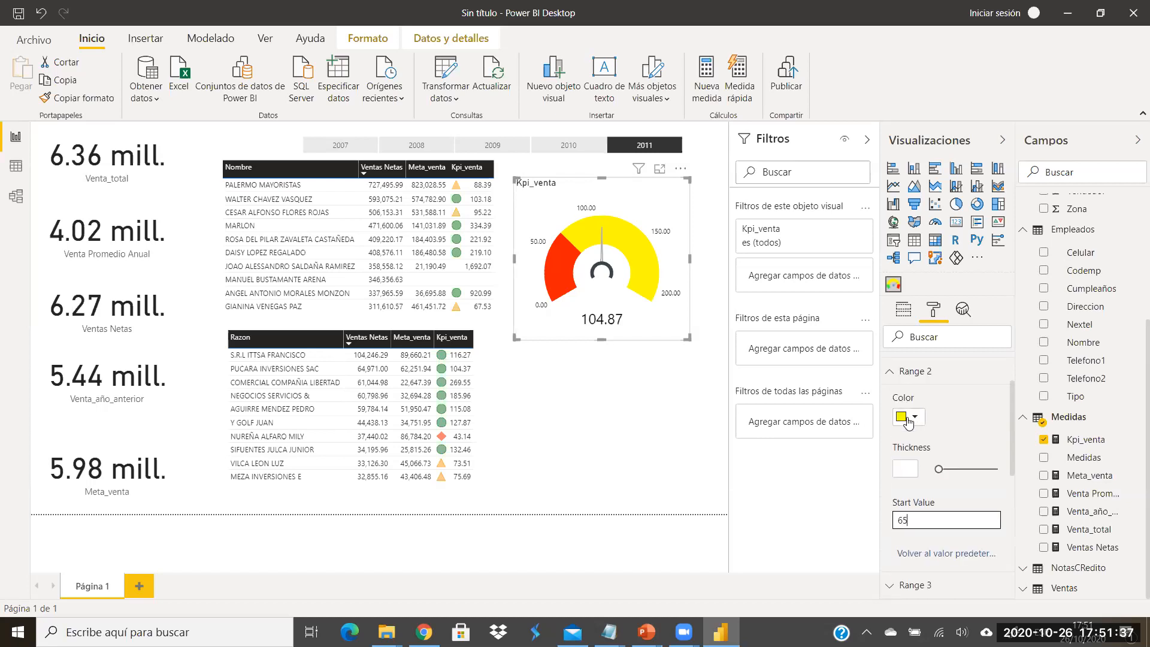
click(889, 374)
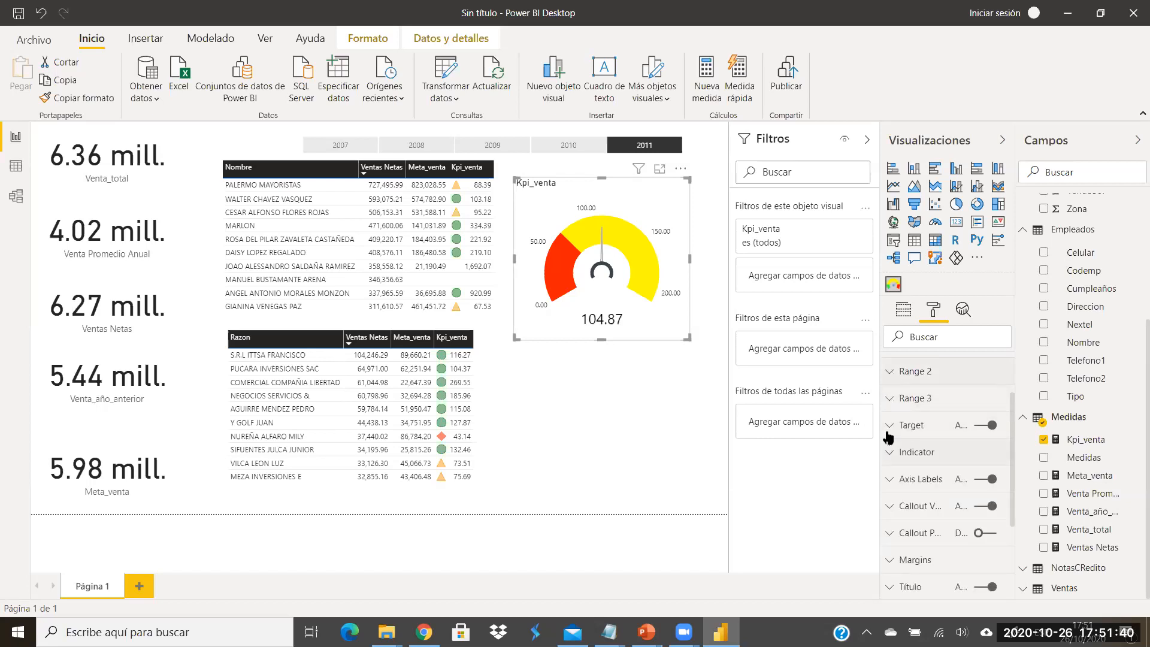
Step: Set the tachometer's Range 3 to a custom green color and enter its start value
click(890, 398)
click(916, 443)
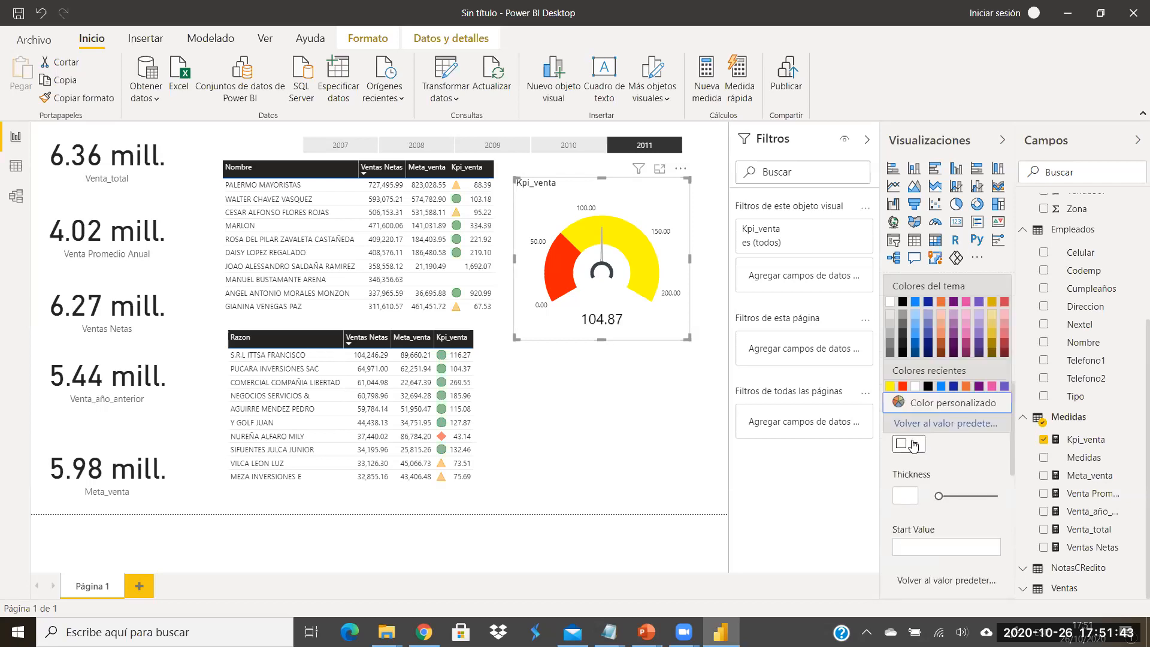
click(940, 410)
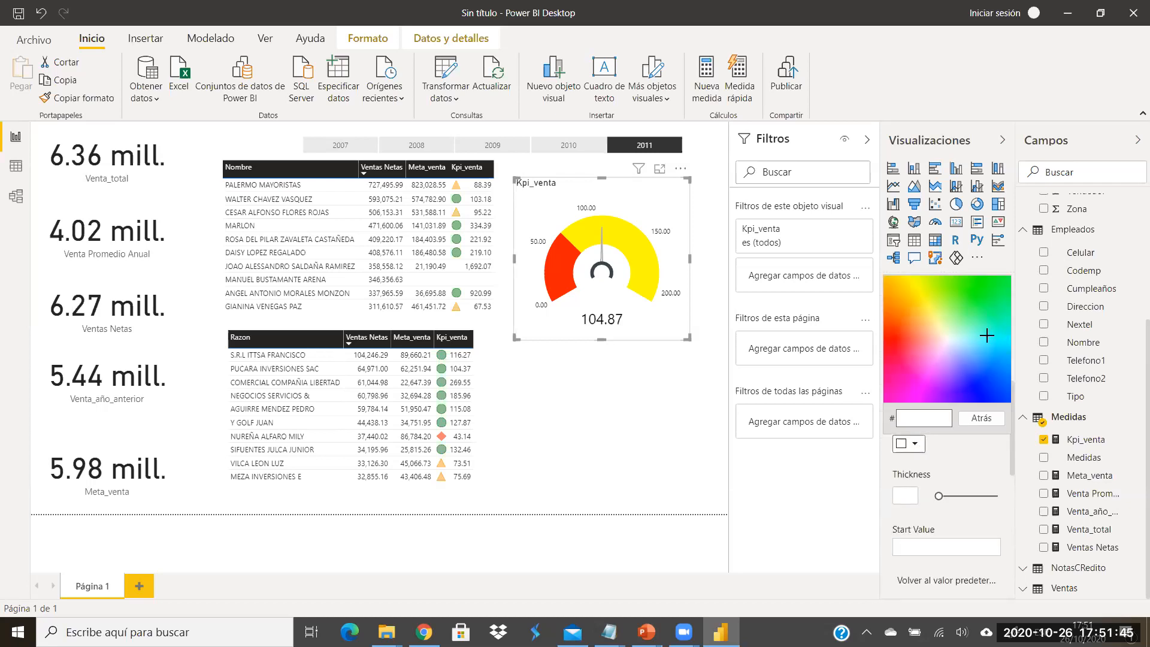
click(996, 284)
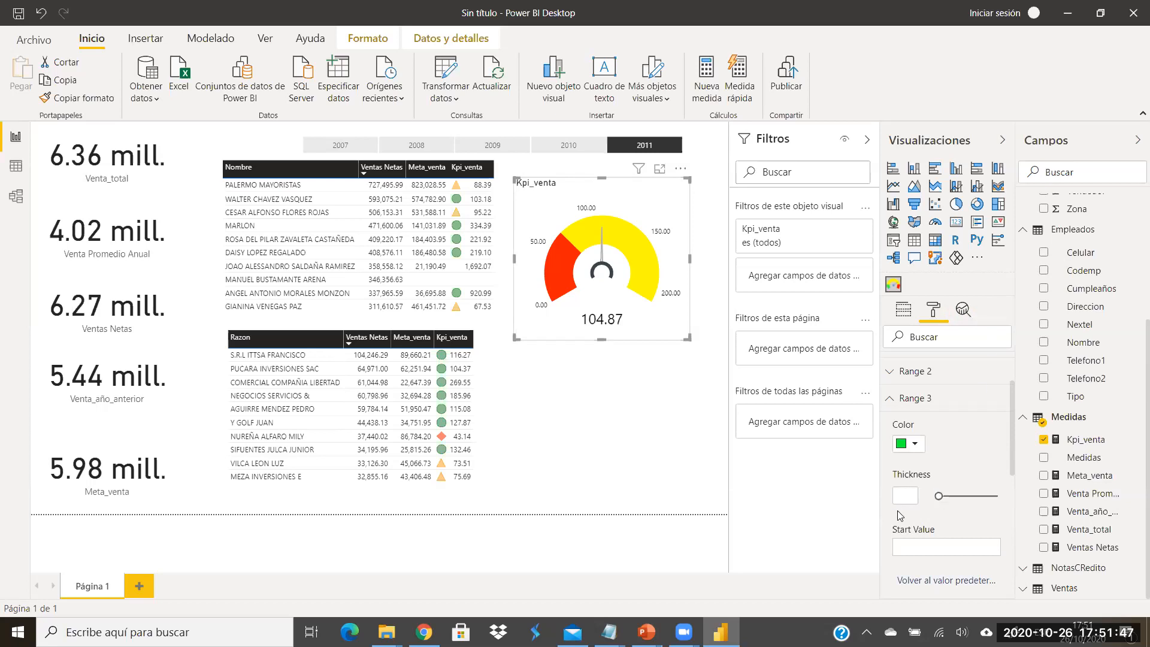
scroll(908, 536, down, 1)
click(914, 473)
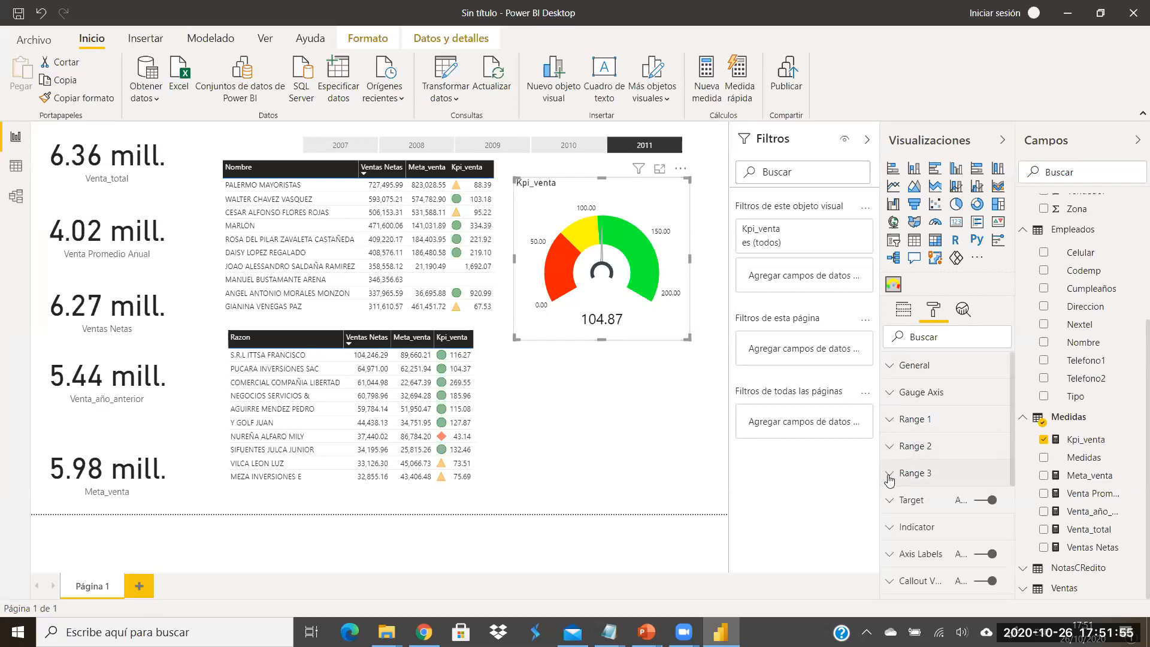
click(580, 386)
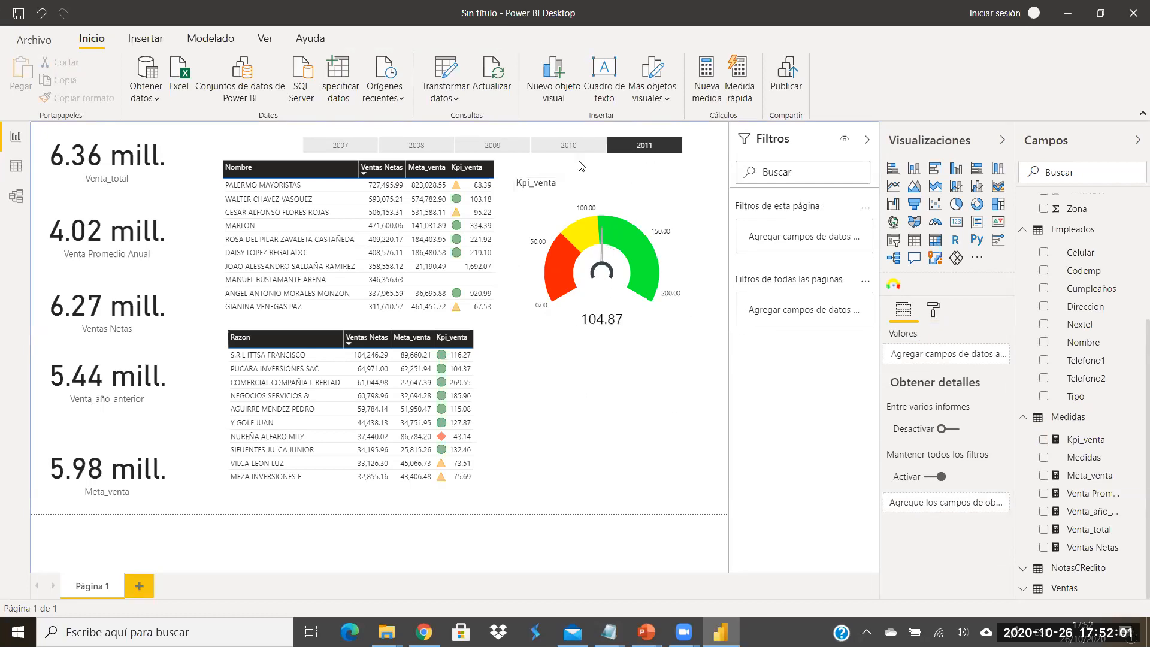
Step: Check the tachometer's ranges for 2010, 2009, 2008 and 2007 with the year slicer, and return the report to 2011
click(577, 143)
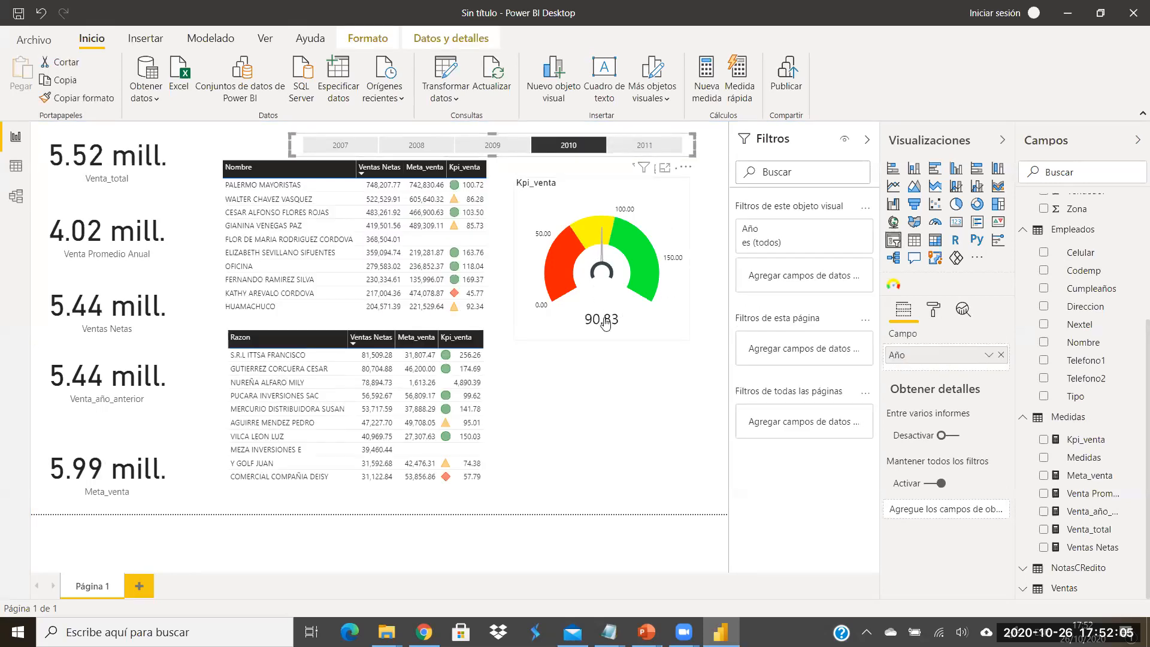
click(506, 152)
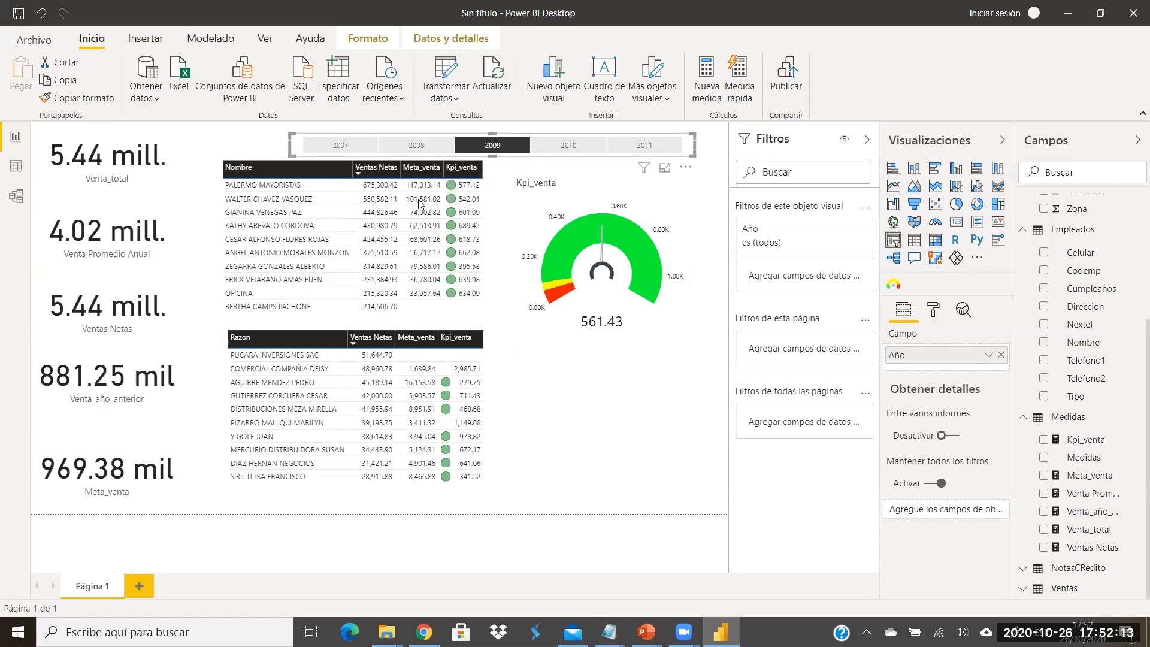
click(424, 147)
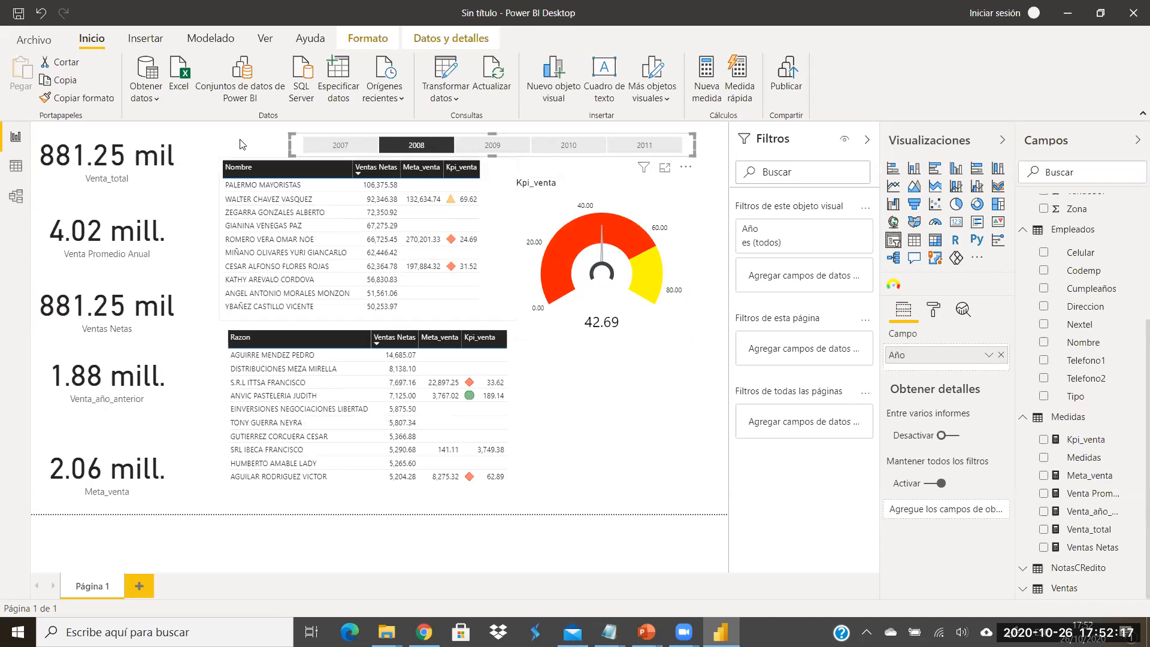
click(353, 146)
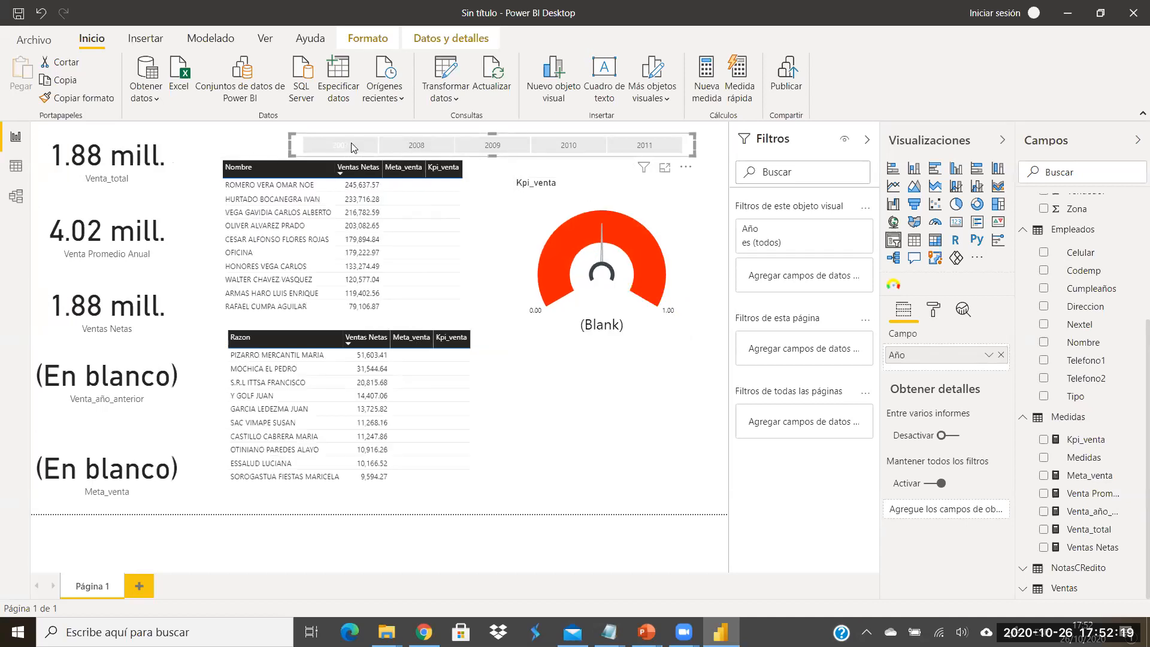
click(436, 146)
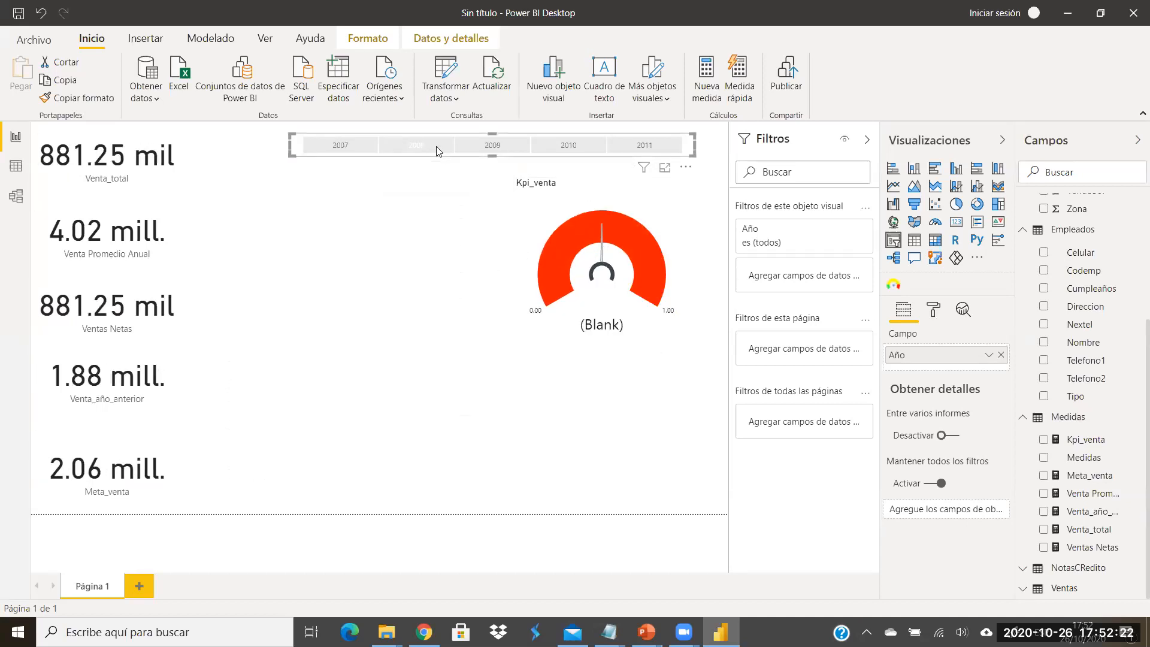
click(656, 146)
click(636, 426)
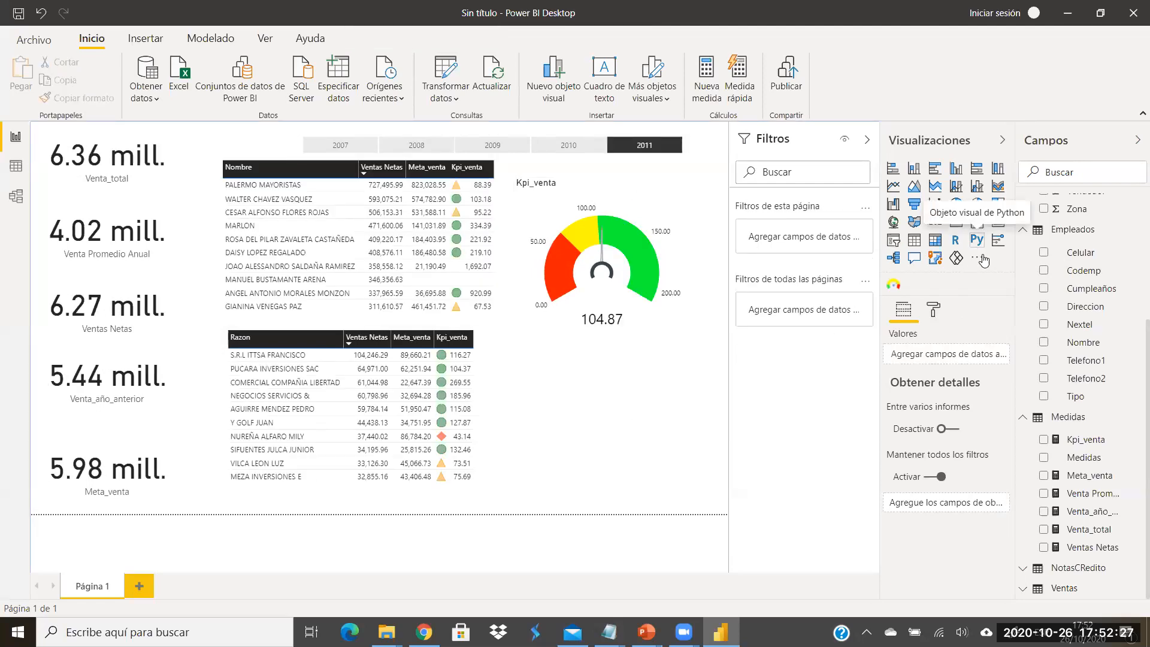
Step: Add a slightly widened KPI visual below the tachometer, with Ventas Netas as its indicator and Meta_venta as its target
click(997, 225)
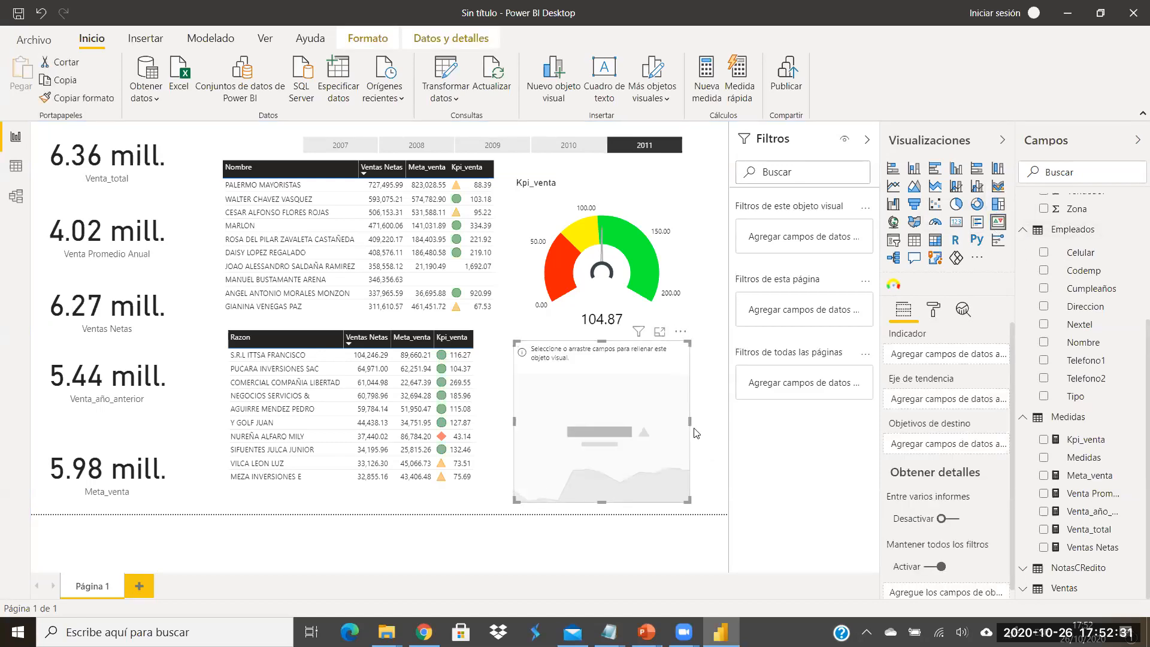
drag(689, 424, 700, 420)
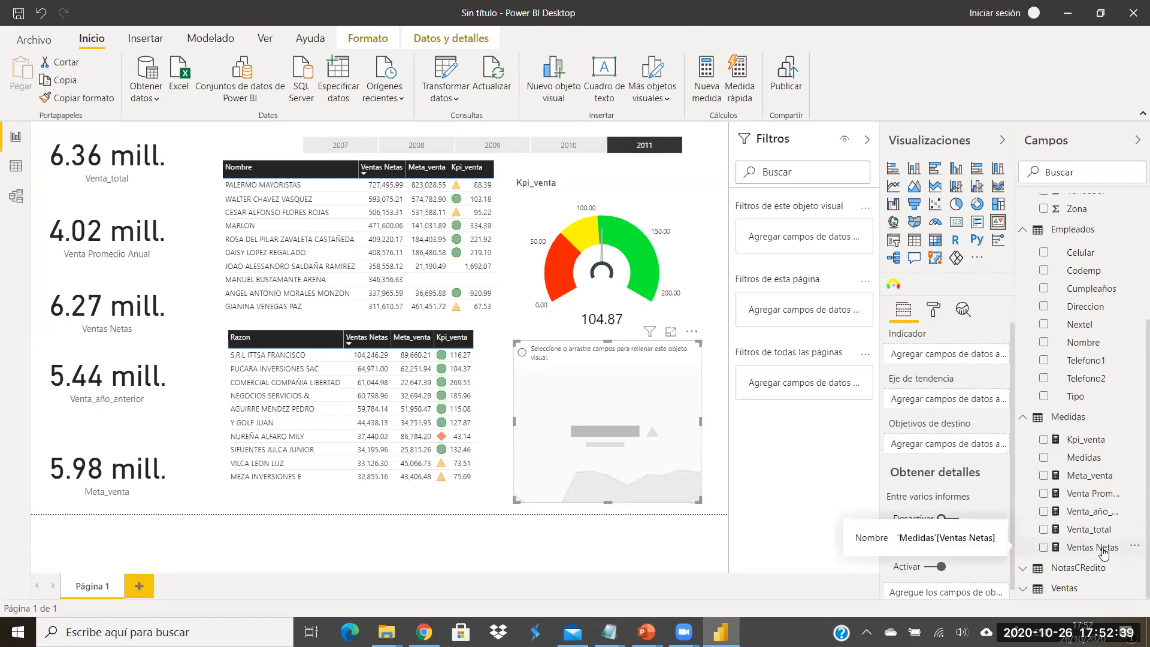
click(1043, 547)
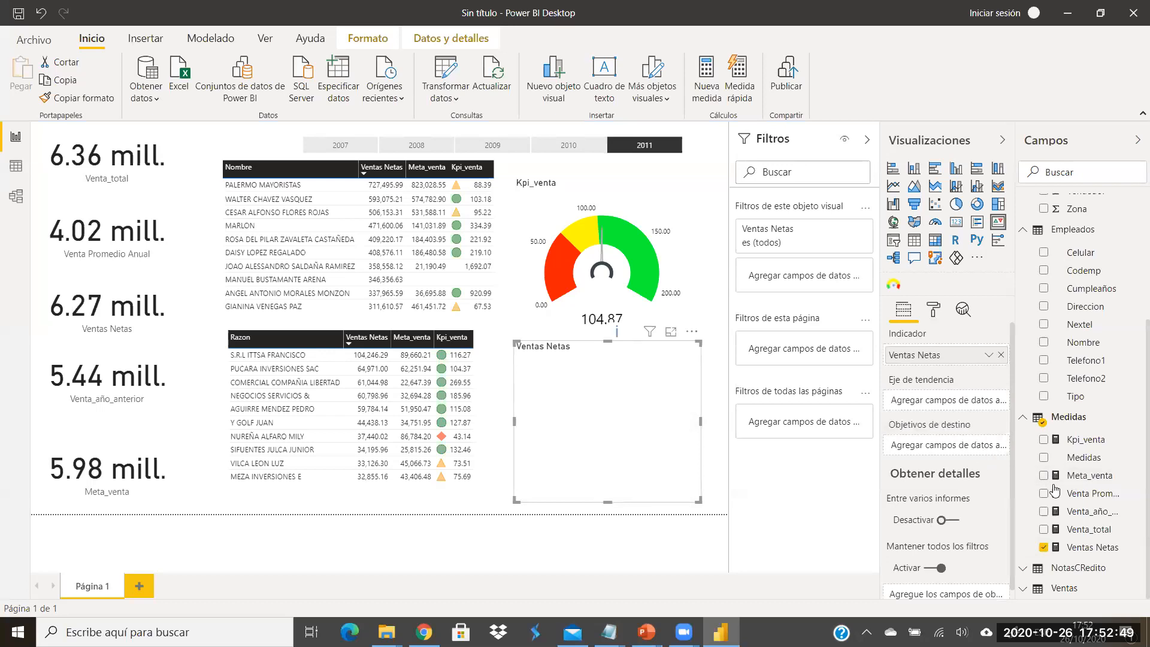
drag(1078, 493, 966, 451)
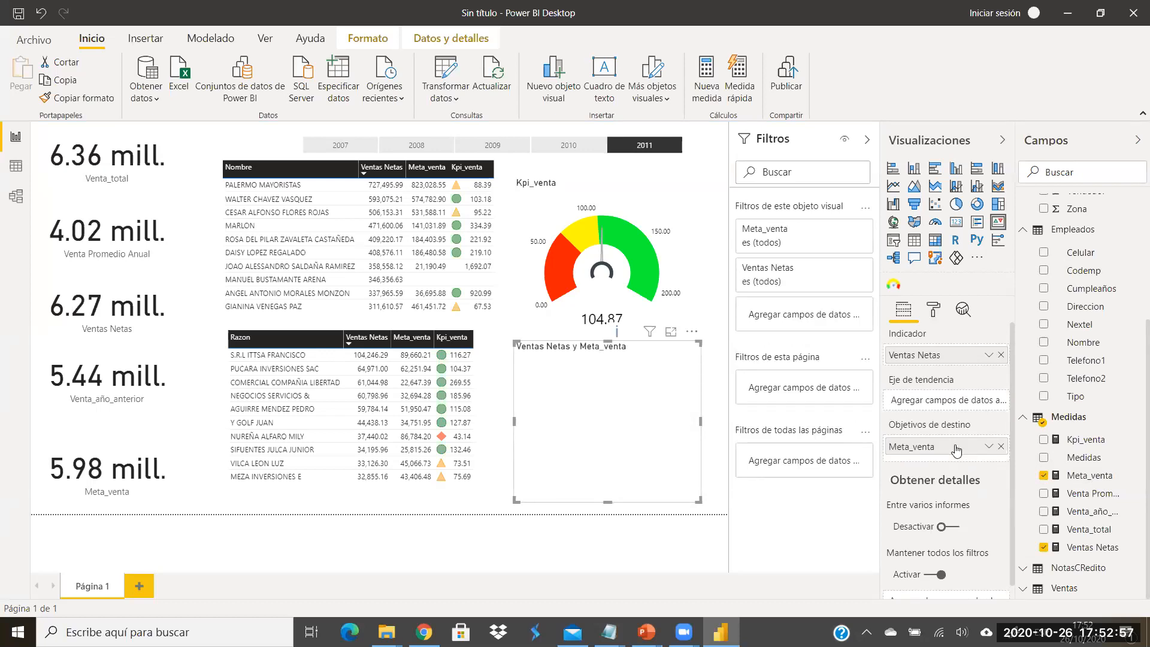
Step: Use Año from the Calendario table as the KPI visual's trend axis
scroll(1133, 315, up, 3)
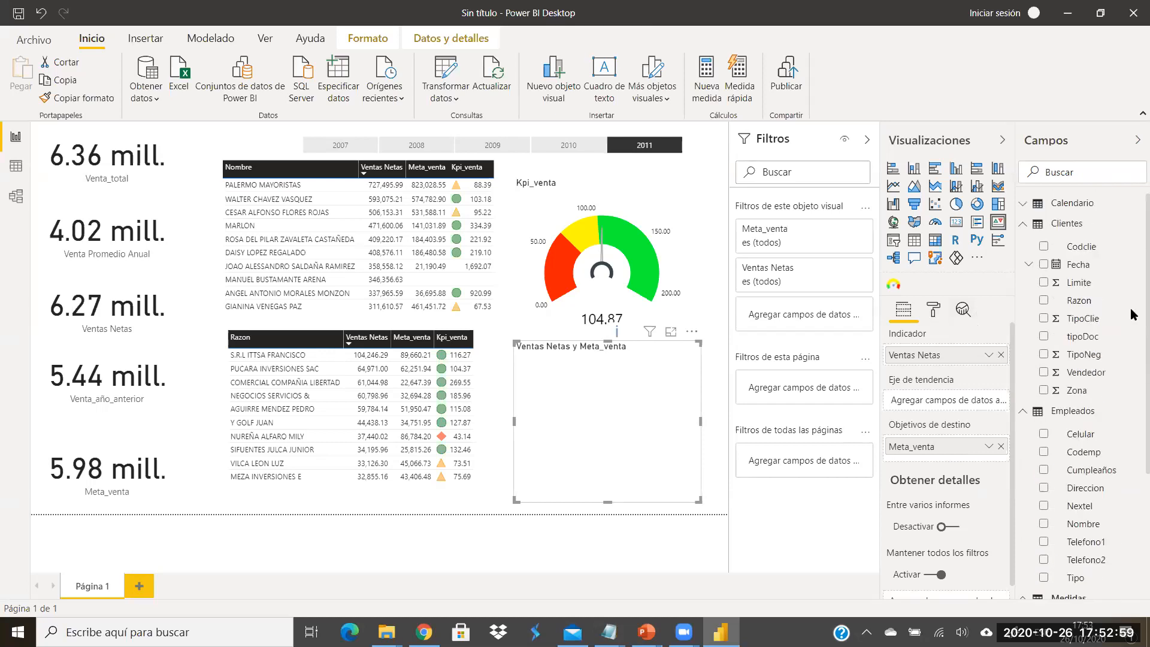
click(1023, 207)
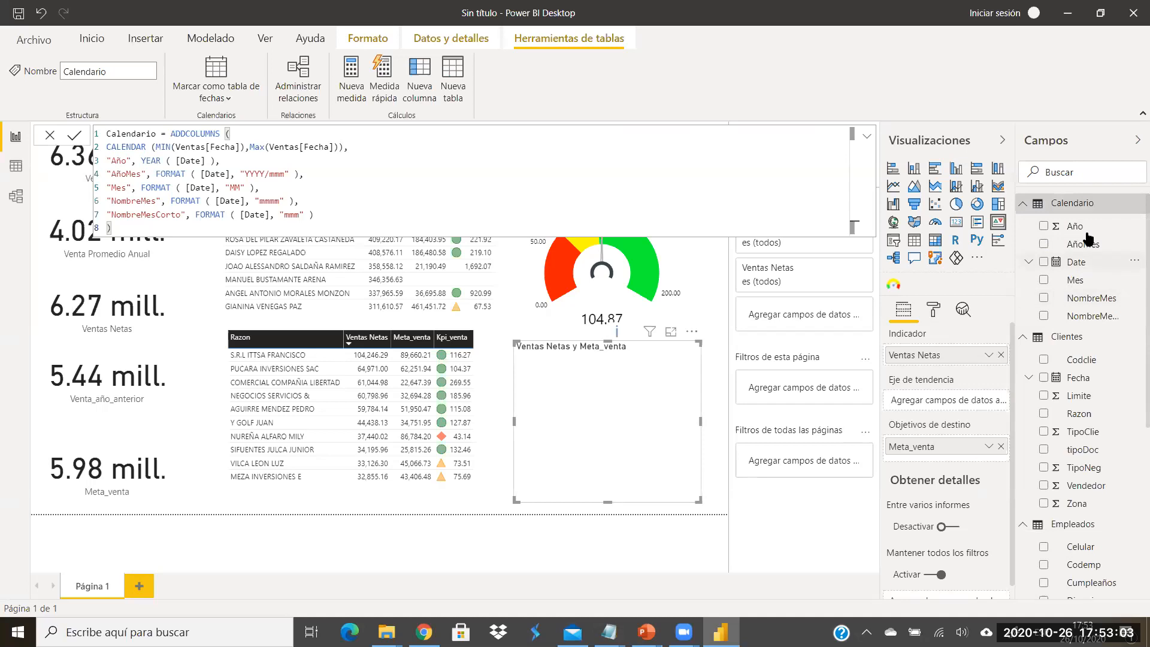
drag(1072, 229, 939, 407)
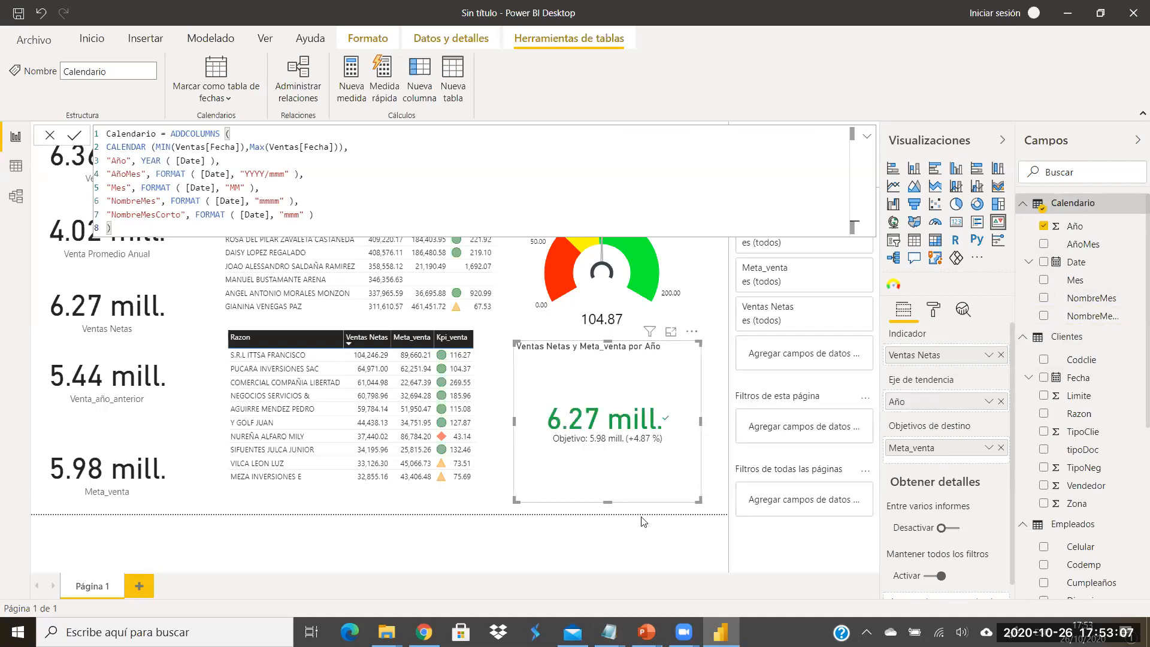
click(720, 443)
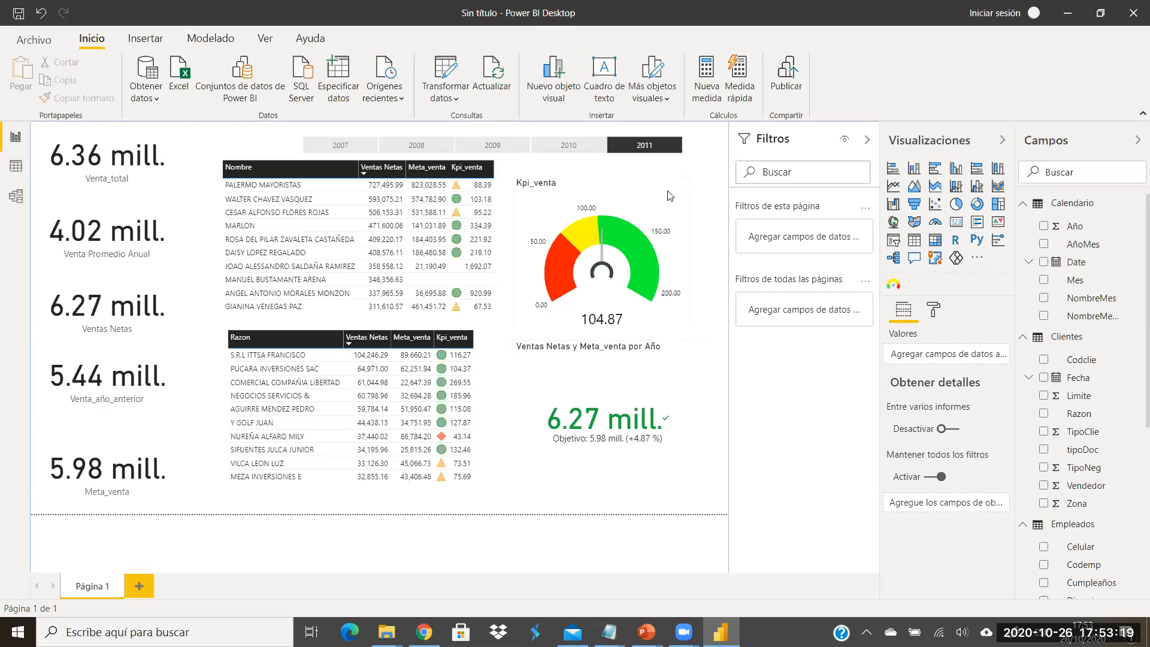
Step: Check the KPI visual's result against the target for 2010 and 2011 with the year slicer, leaving 2011 selected
click(578, 149)
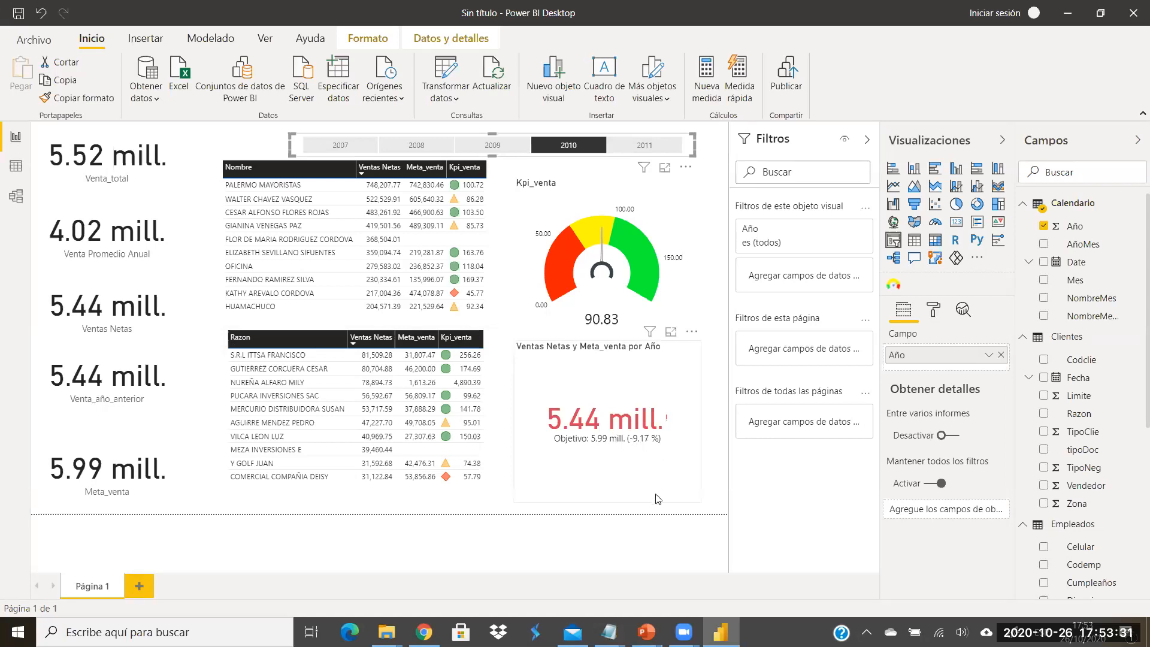
click(712, 473)
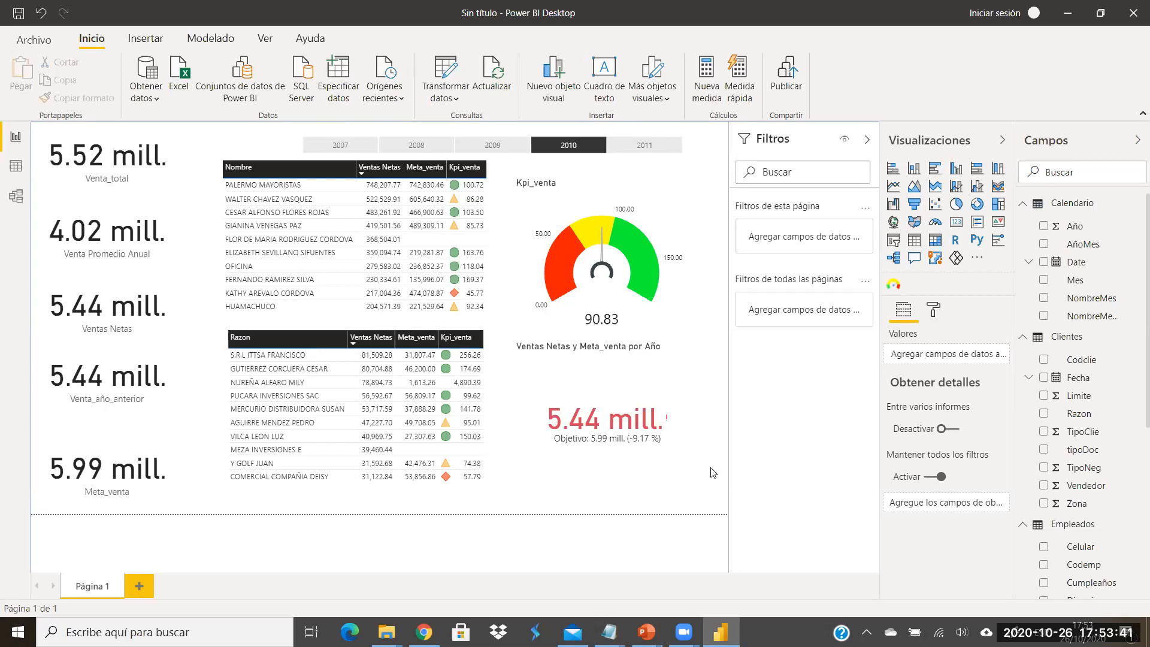
click(656, 148)
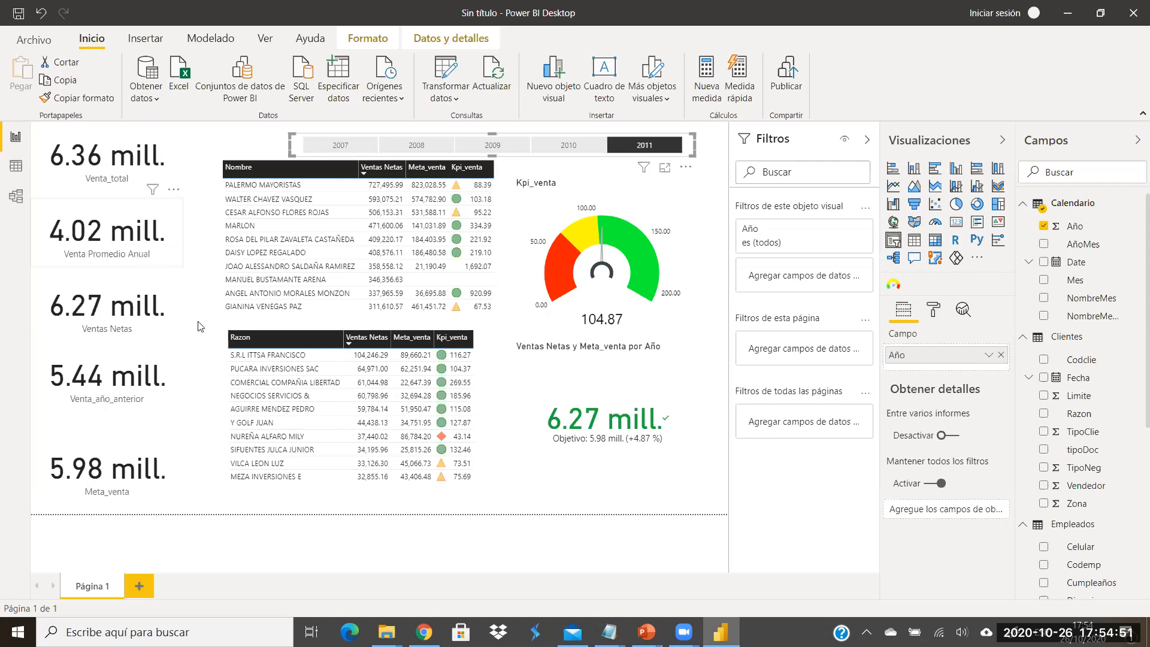
click(717, 499)
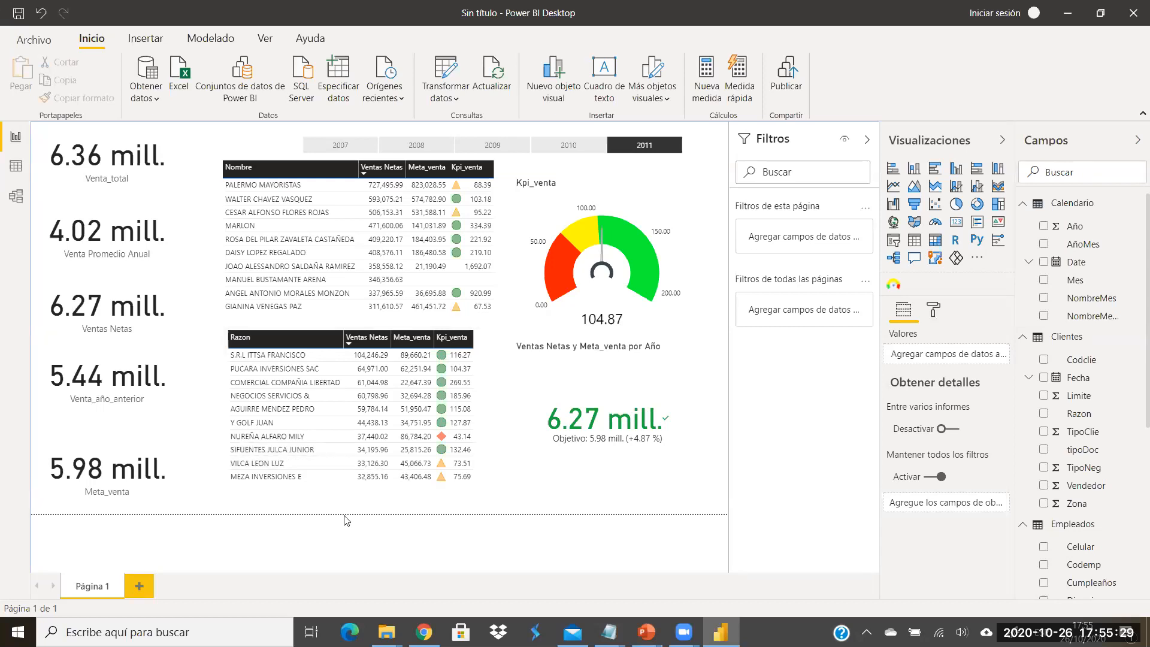
click(366, 440)
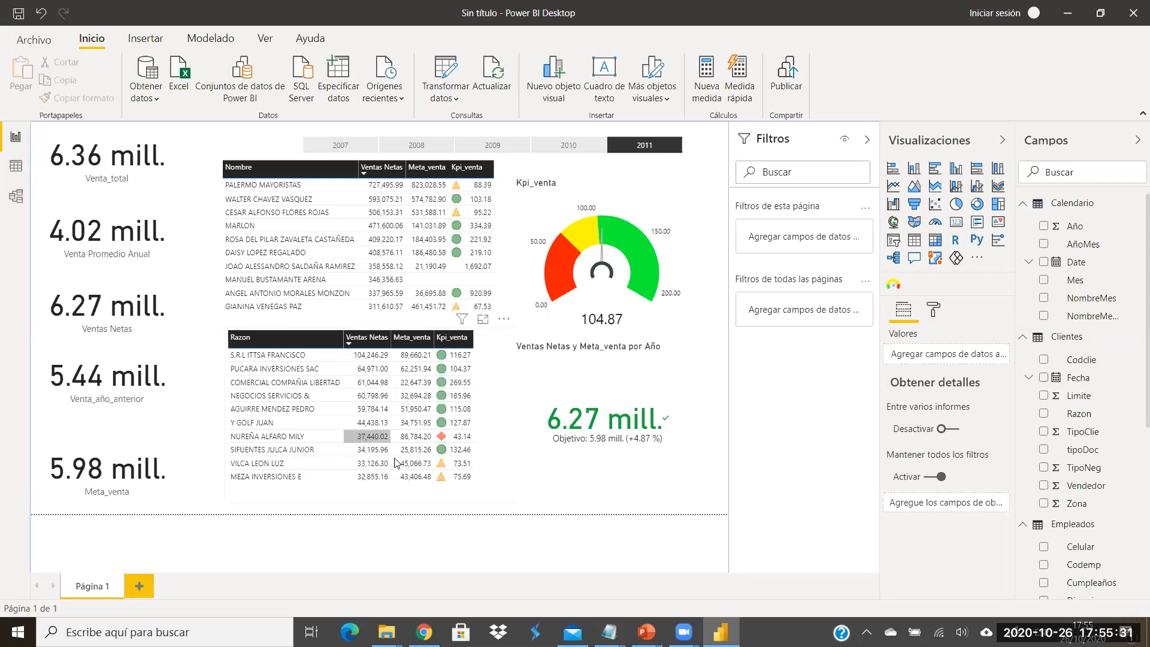